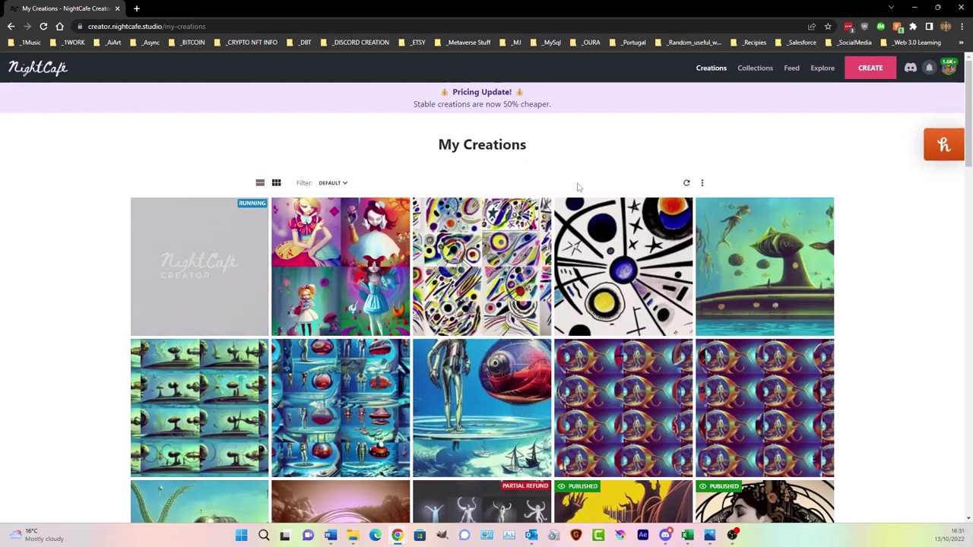
# - Open the Tim Burton-style Alice in wonderland creation and scroll down to its title and details
pyautogui.moveTo(363, 247)
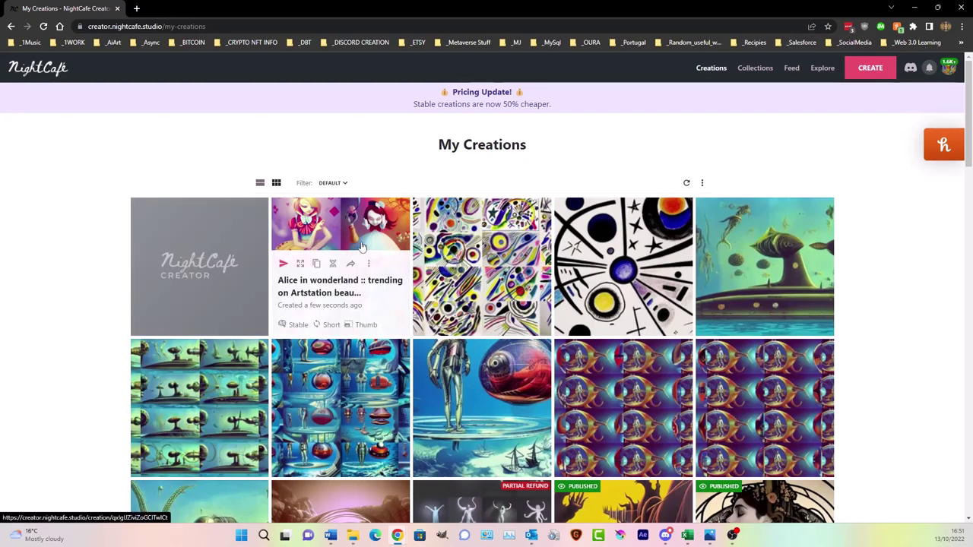
pyautogui.click(207, 239)
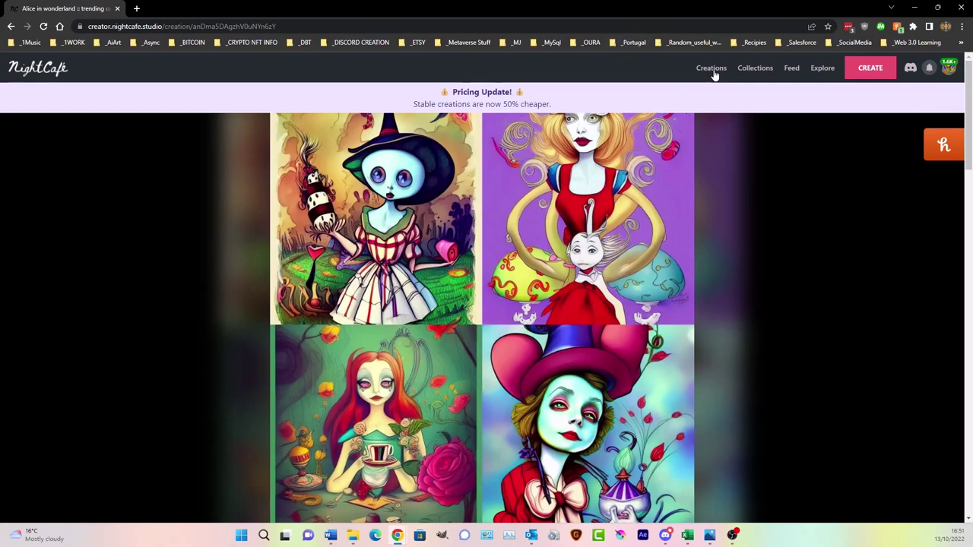
pyautogui.scroll(-3, 462, 268)
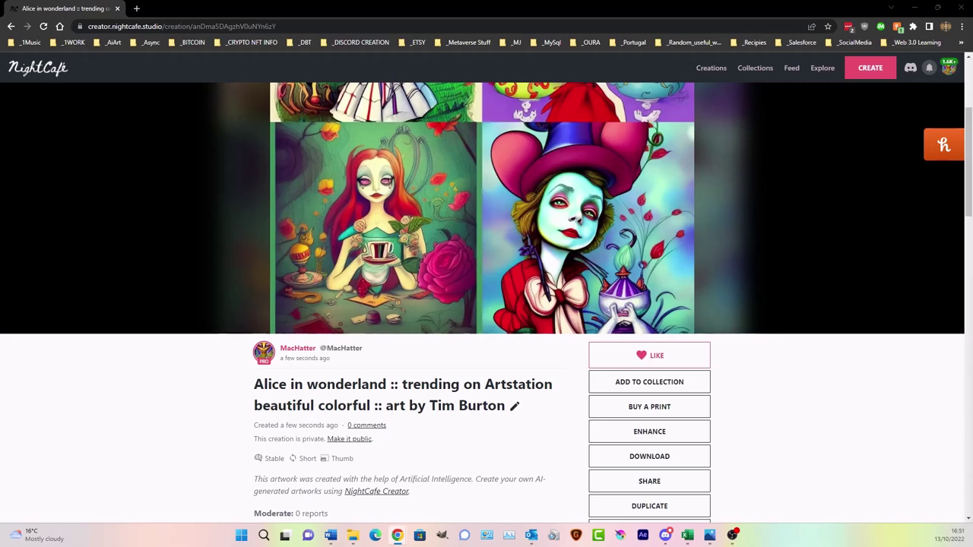
pyautogui.scroll(-3, 327, 388)
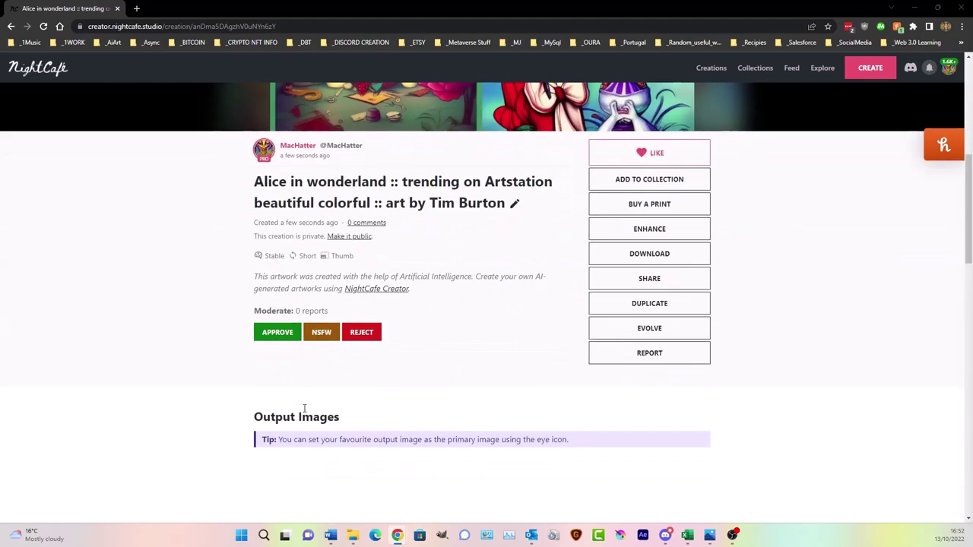
# - Dismiss the Evolve prompt, duplicate the Alice creation, and append 'and H.R Giger' to the prompt
pyautogui.click(659, 326)
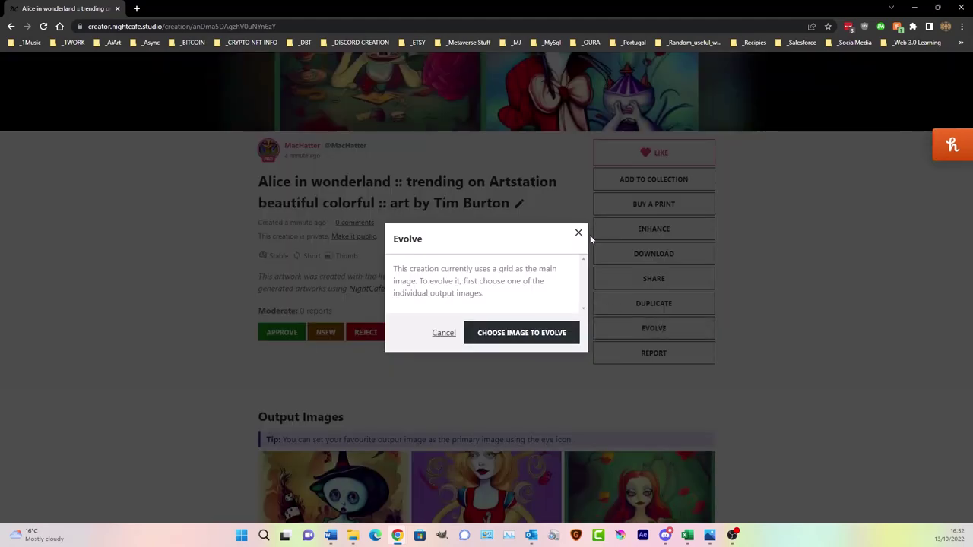
pyautogui.click(579, 234)
pyautogui.click(686, 303)
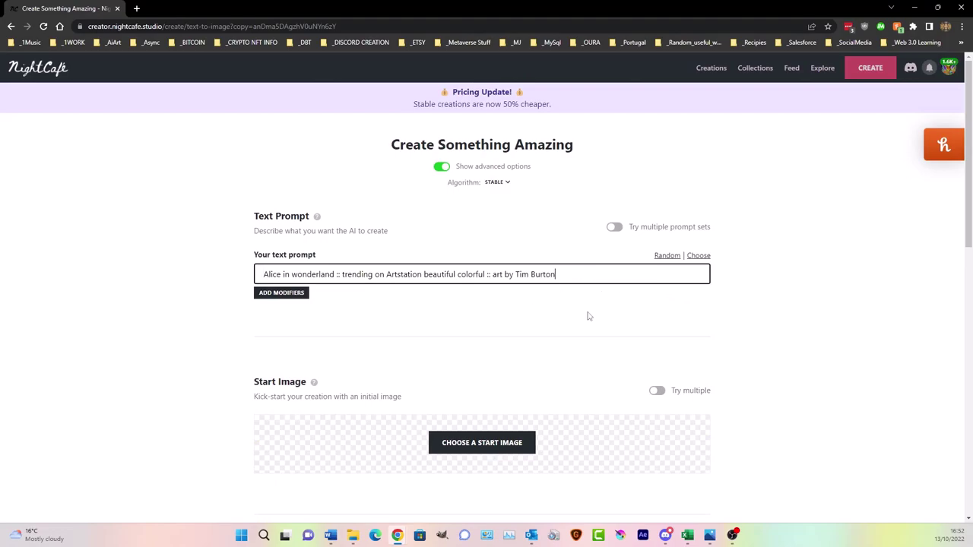
pyautogui.write('and H.R.')
pyautogui.press('BackSpace')
pyautogui.write('Gig')
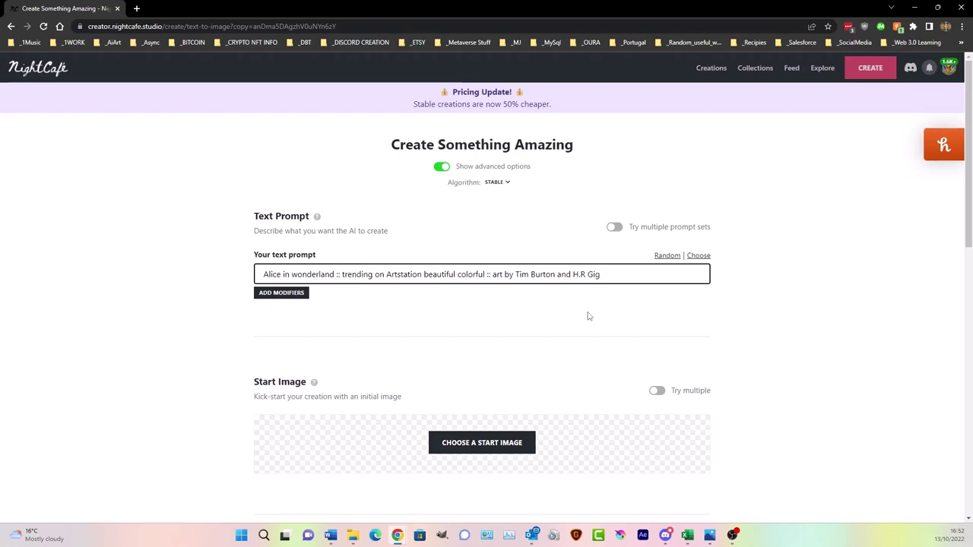
pyautogui.write('er')
pyautogui.press('BackSpace')
pyautogui.write('er')
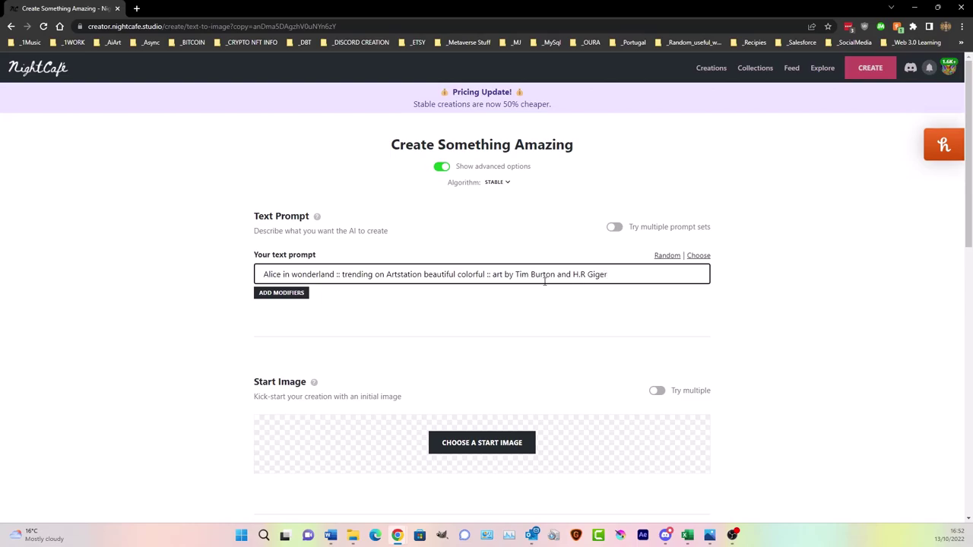
# - Add the H.R. Giger modifier, then delete the duplicate so the prompt ends 'Tim Burton and H.R Giger'
pyautogui.click(298, 293)
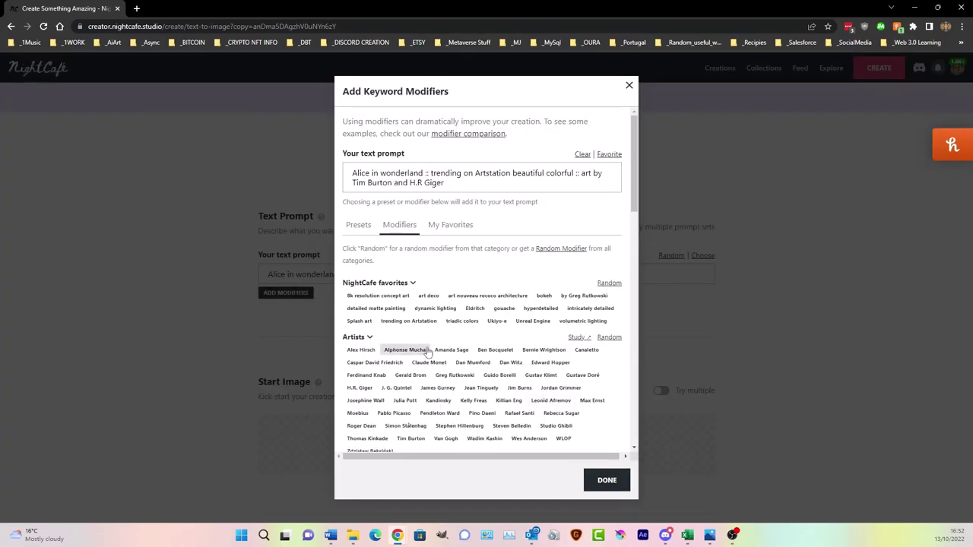
pyautogui.scroll(-1, 428, 352)
pyautogui.click(361, 287)
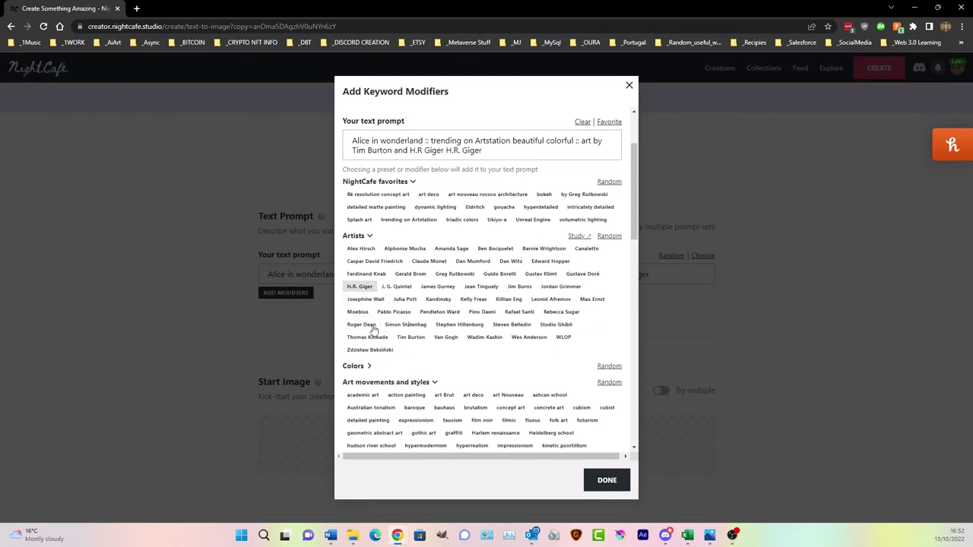
pyautogui.click(607, 480)
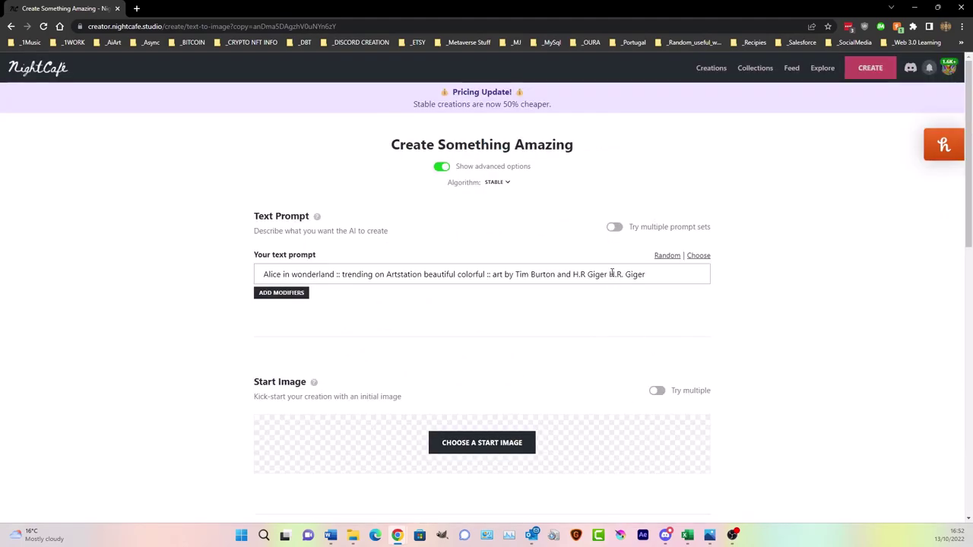
pyautogui.moveTo(610, 274); pyautogui.dragTo(659, 279)
pyautogui.press('BackSpace')
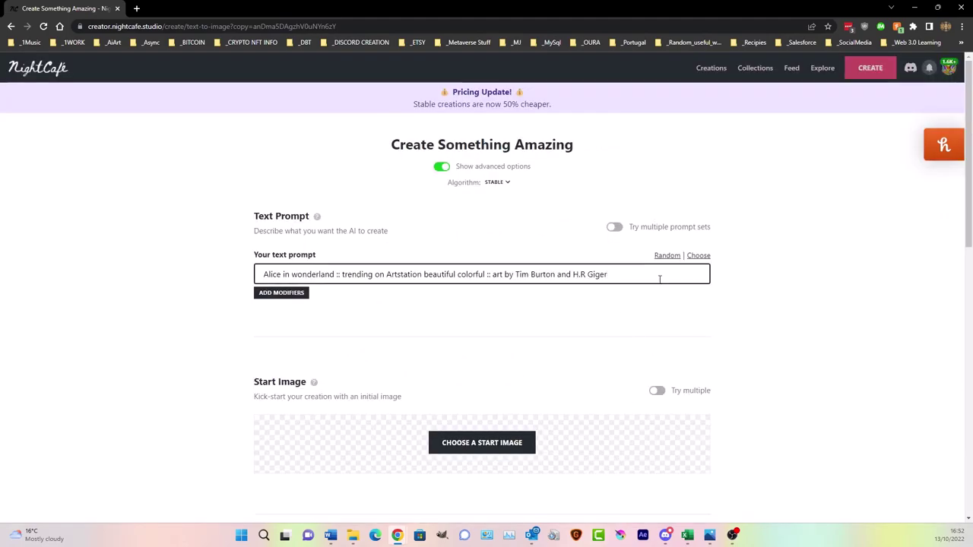
pyautogui.scroll(-10, 454, 265)
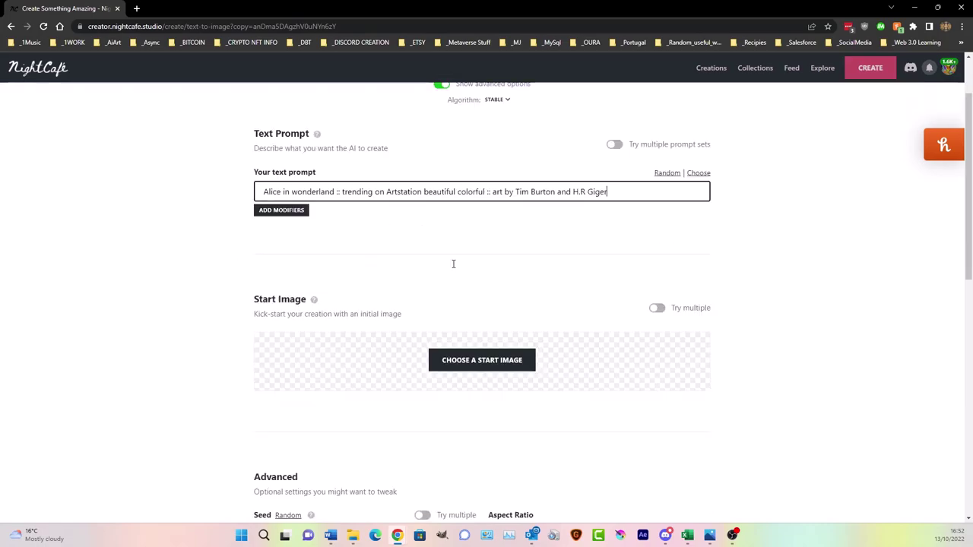
pyautogui.scroll(10, 454, 264)
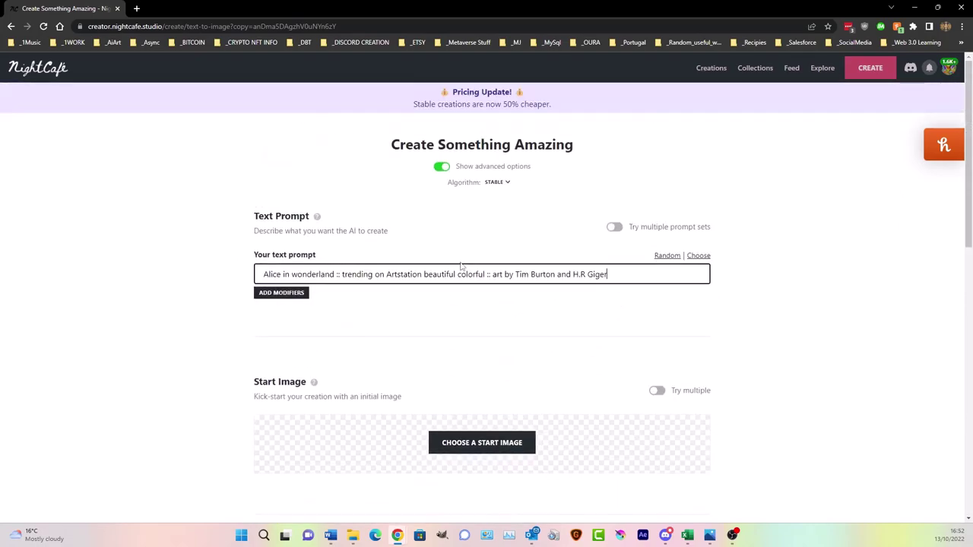
pyautogui.moveTo(575, 275); pyautogui.dragTo(619, 275)
pyautogui.click(618, 275)
# - Search Google for 'h r giger' in a new tab, preview an artwork, then go back to NightCafe
pyautogui.click(136, 8)
pyautogui.write('h r gige')
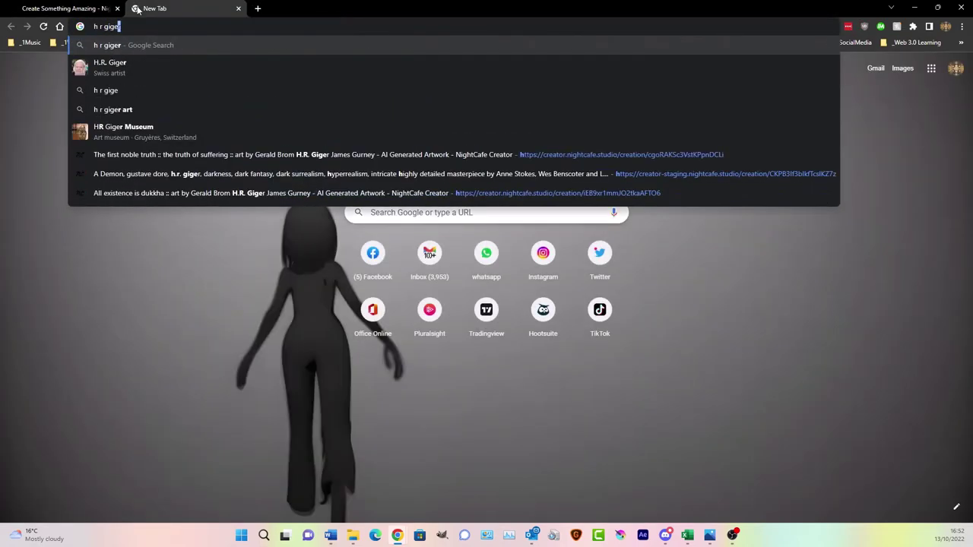
pyautogui.press('Return')
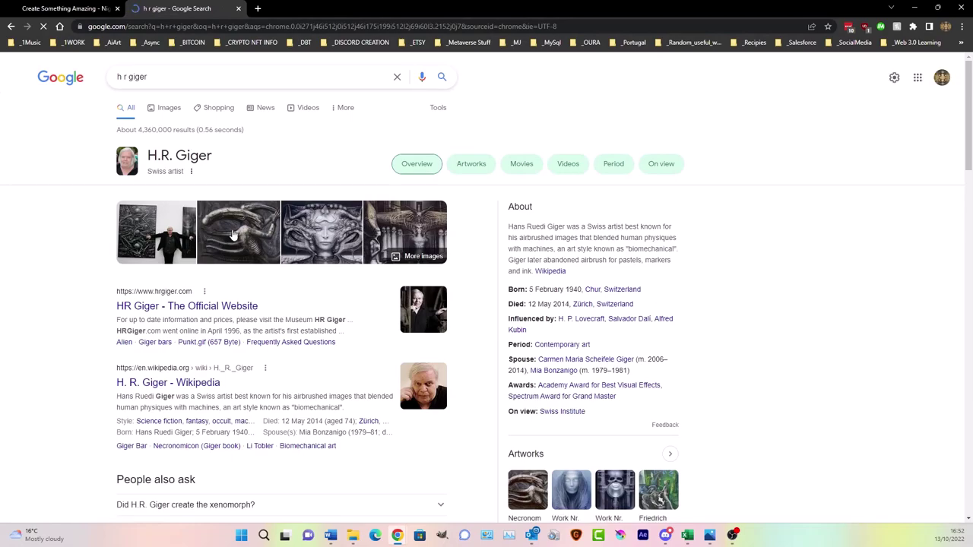
pyautogui.click(233, 232)
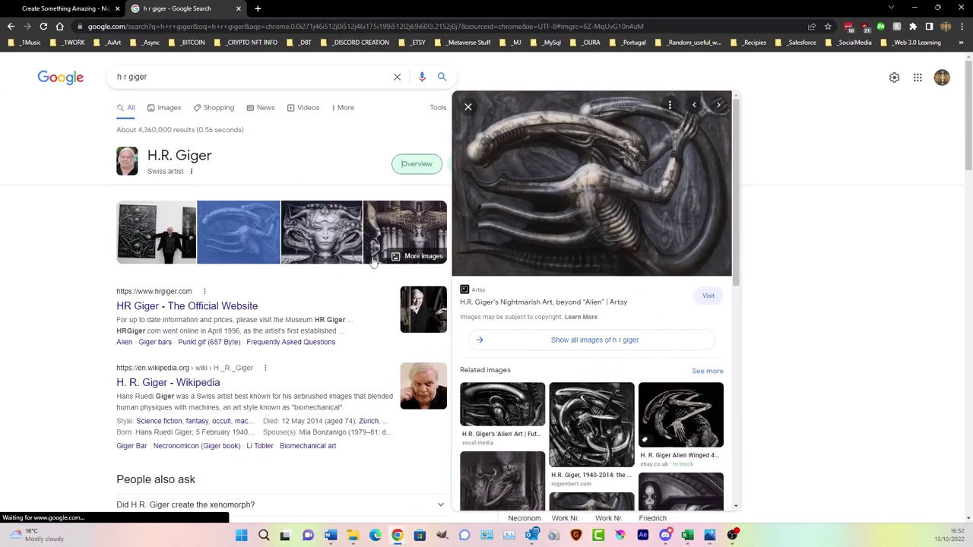
pyautogui.click(77, 8)
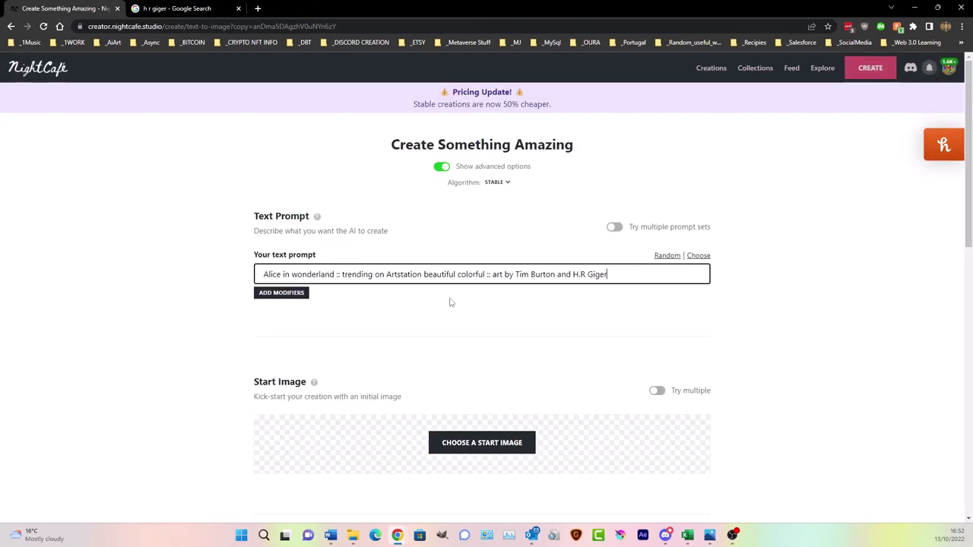
# - Duplicate the NightCafe tab, close the Giger search tab, and reopen the first Alice creation from My Creations
pyautogui.rightClick(79, 10)
pyautogui.click(99, 81)
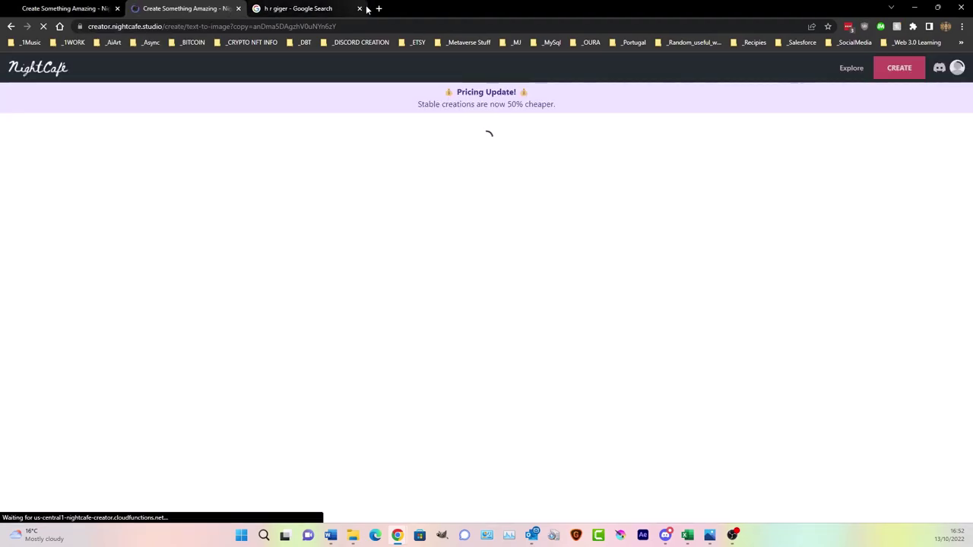
pyautogui.click(359, 8)
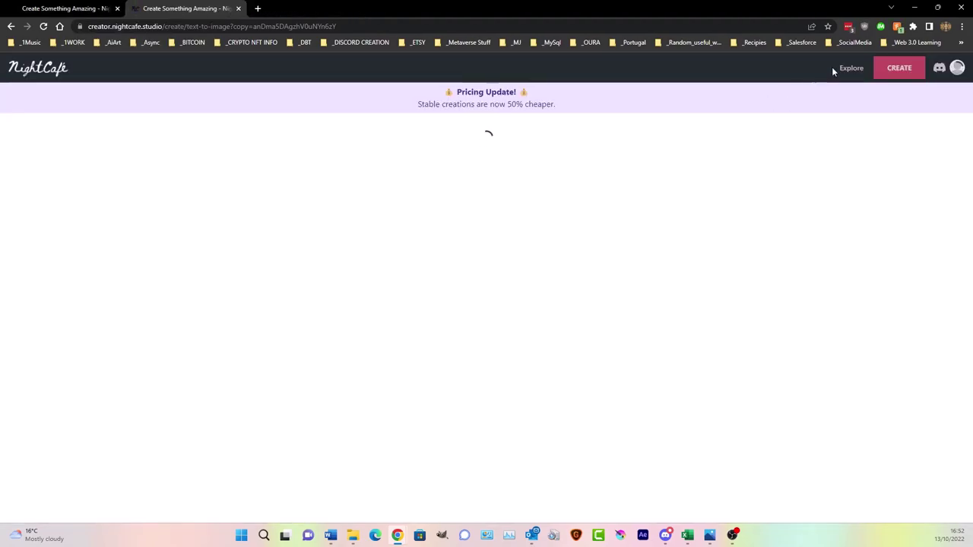
pyautogui.click(709, 70)
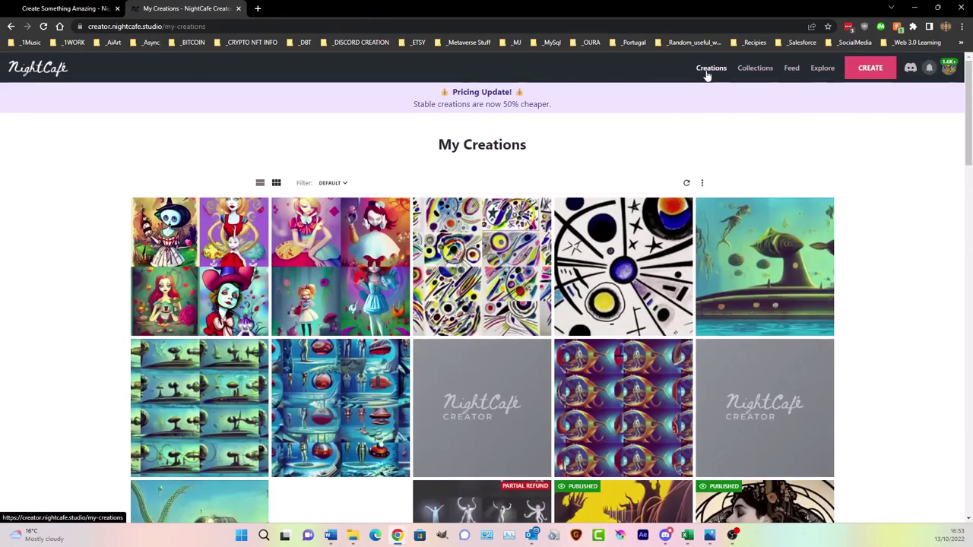
pyautogui.click(243, 226)
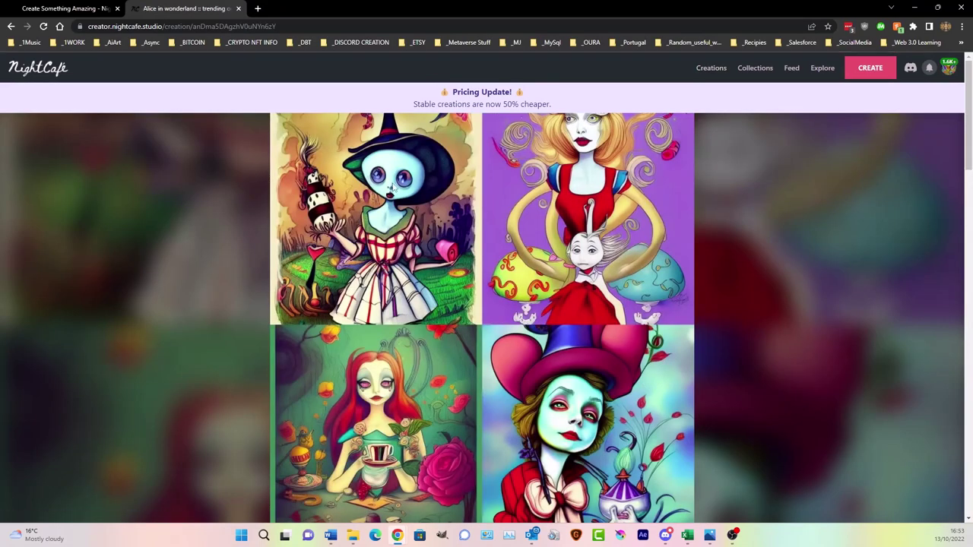
pyautogui.click(713, 70)
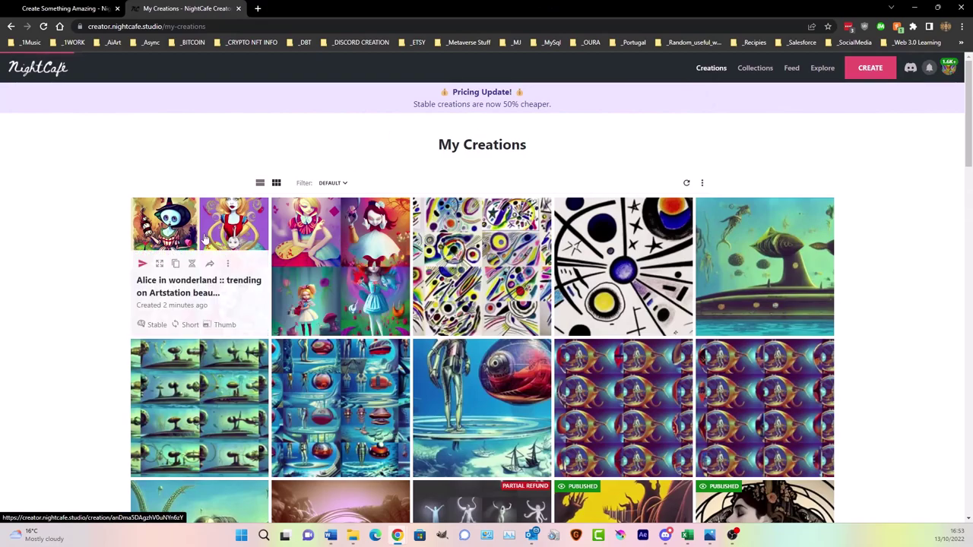
pyautogui.click(204, 237)
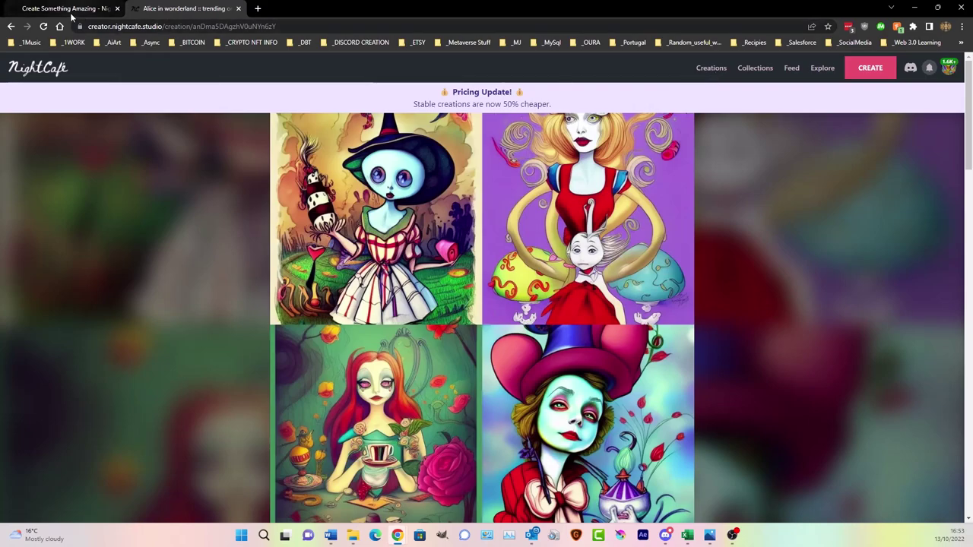
# - Generate a new creation from the 'Tim Burton and H.R Giger' Alice prompt
pyautogui.moveTo(73, 11)
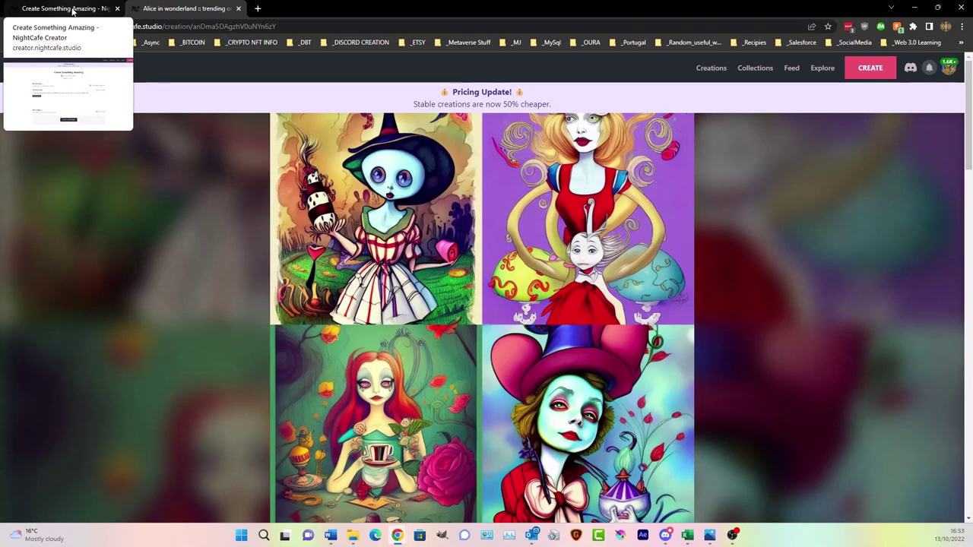
pyautogui.click(73, 11)
pyautogui.doubleClick(577, 274)
pyautogui.keyDown('shift'); pyautogui.click(672, 279); pyautogui.keyUp('shift')
pyautogui.press('End')
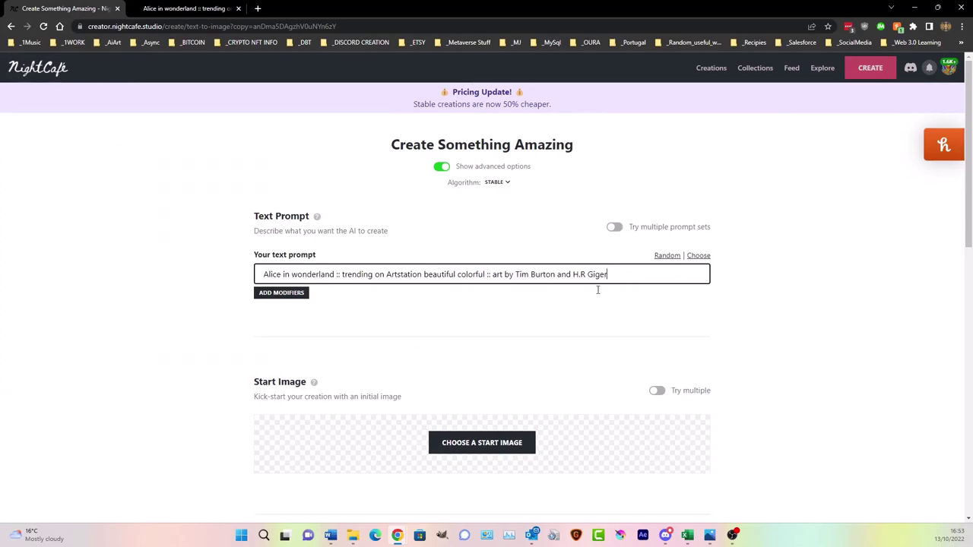
pyautogui.scroll(-10, 691, 402)
pyautogui.click(556, 473)
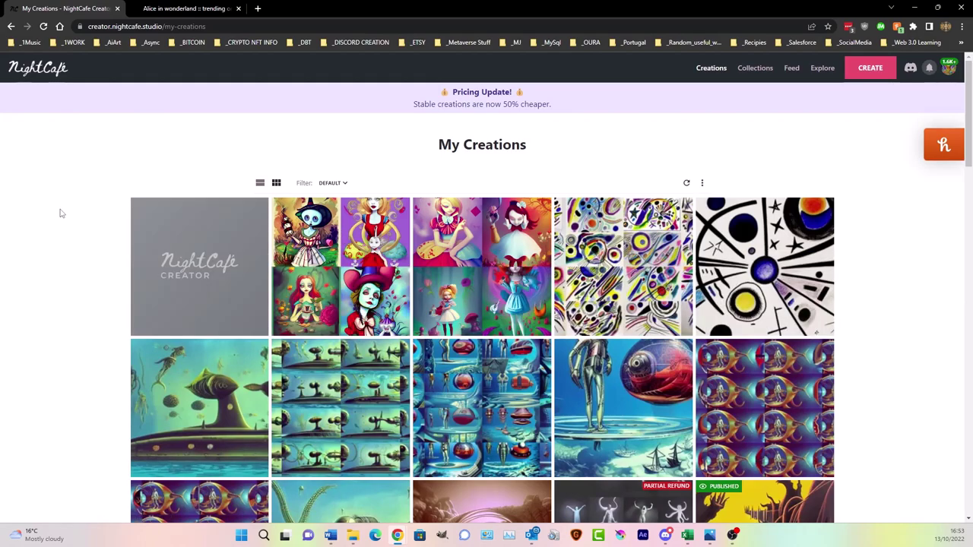
# - Review the four darker Giger-Burton Alice images, then view the other Alice creation's tab
pyautogui.click(217, 242)
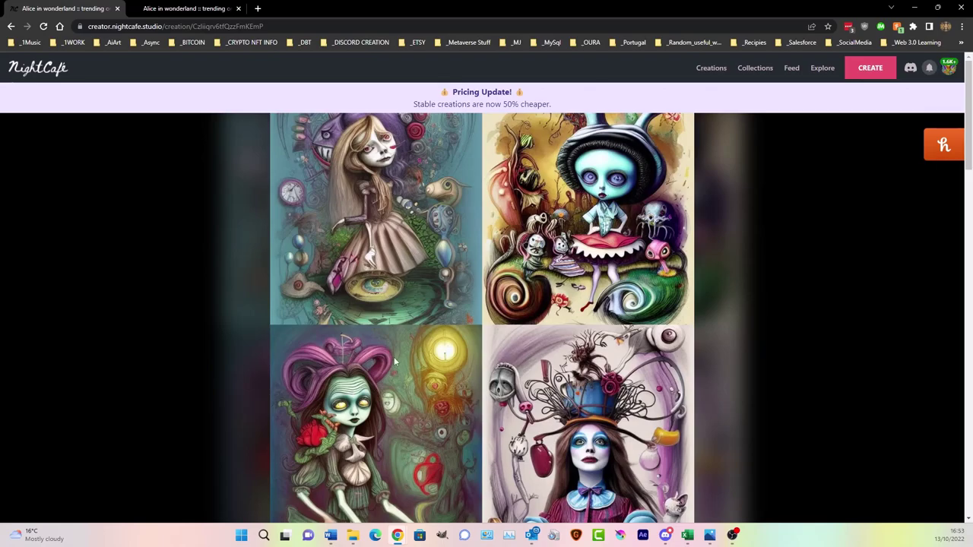
pyautogui.scroll(-3, 470, 380)
pyautogui.scroll(2, 618, 336)
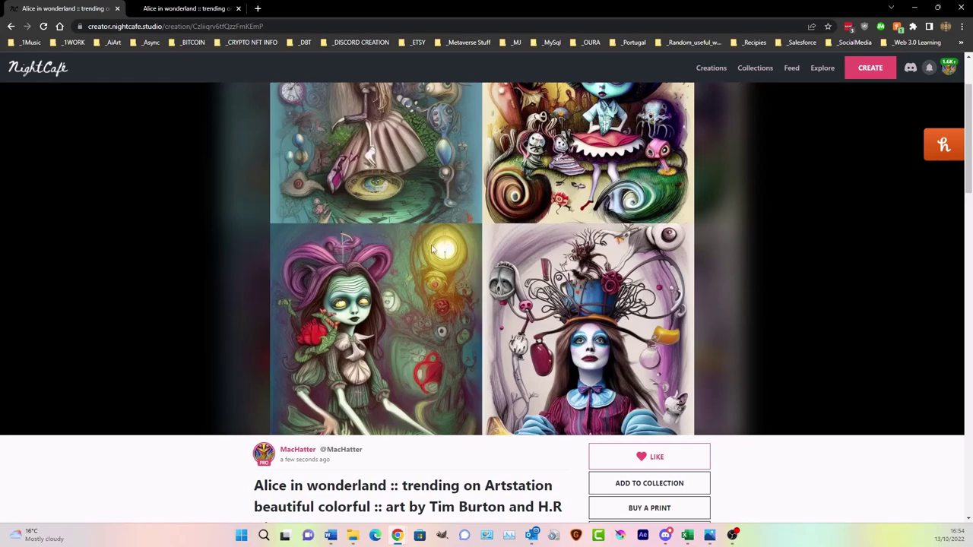
pyautogui.scroll(2, 431, 329)
pyautogui.scroll(-1, 430, 329)
pyautogui.scroll(1, 430, 328)
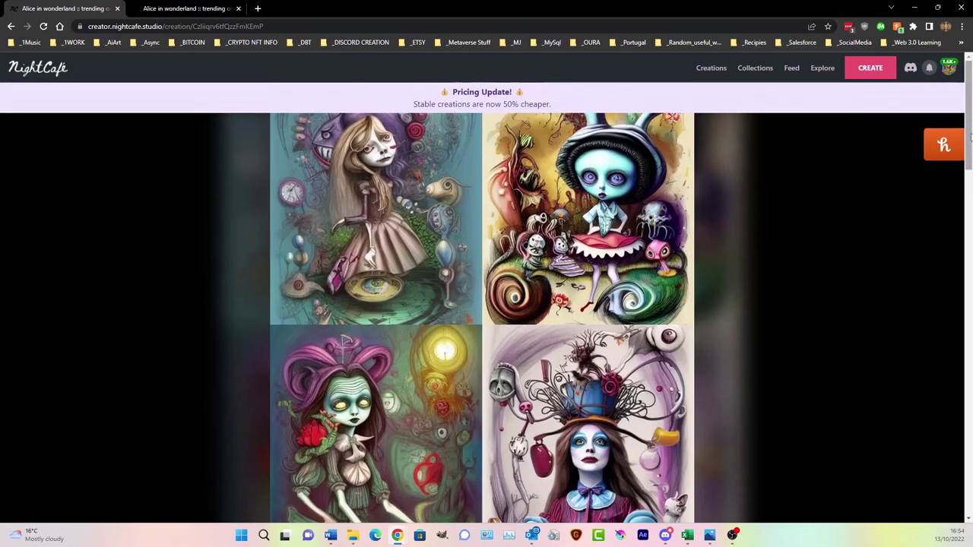
pyautogui.moveTo(944, 144)
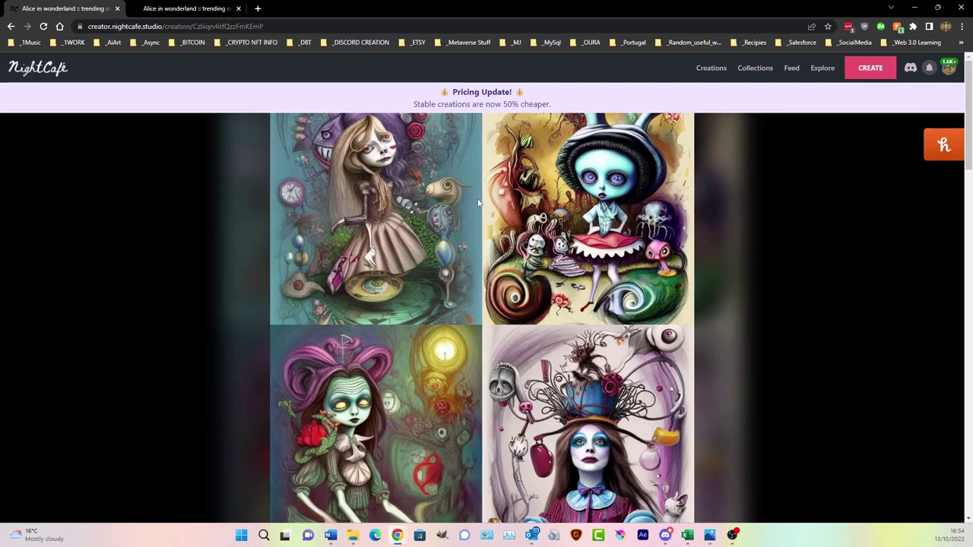
pyautogui.scroll(-2, 527, 349)
pyautogui.scroll(2, 526, 349)
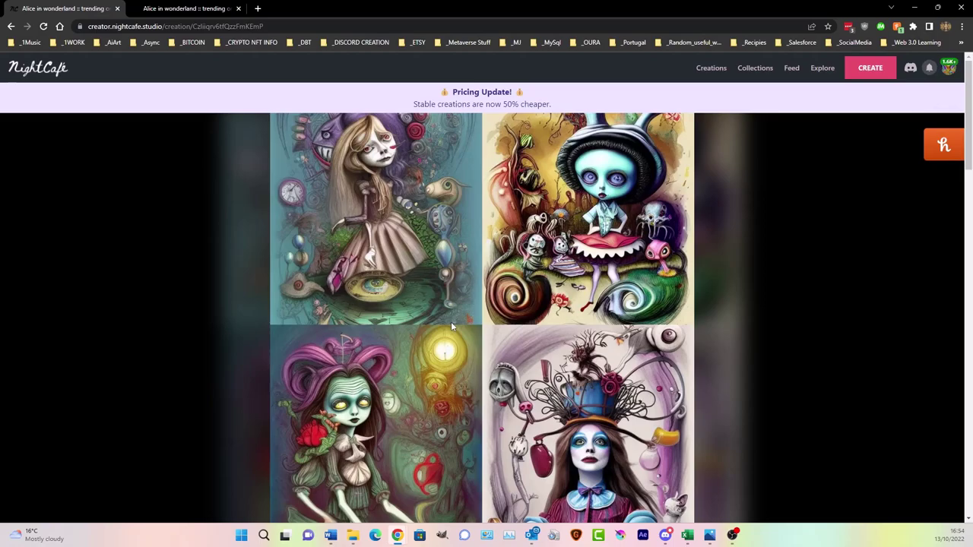
pyautogui.click(174, 8)
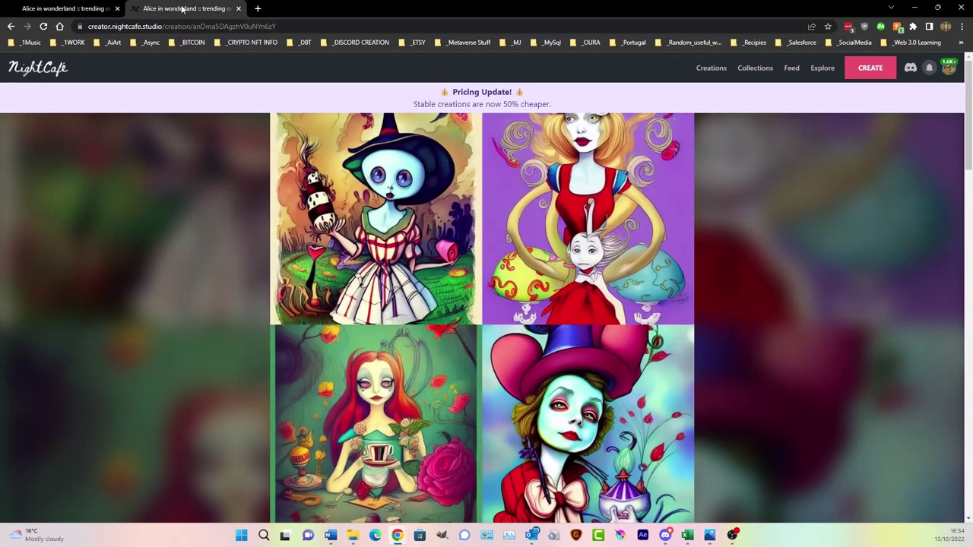
# - Search 'giger' in a new tab, check Wikipedia, open Giger's Alien on hrgiger.com, then return to Alice
pyautogui.click(258, 8)
pyautogui.write('giger')
pyautogui.press('Return')
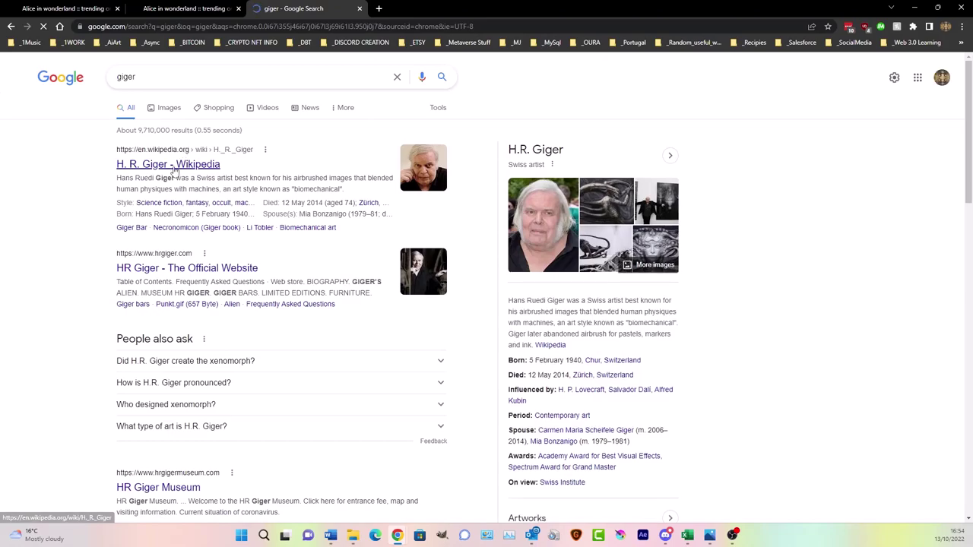
pyautogui.click(173, 169)
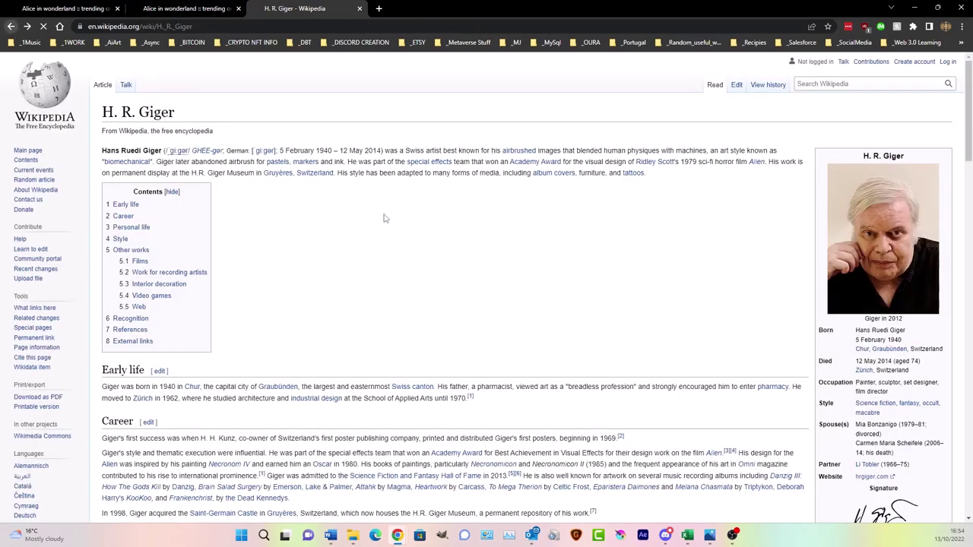
pyautogui.hotkey('alt', 'Left')
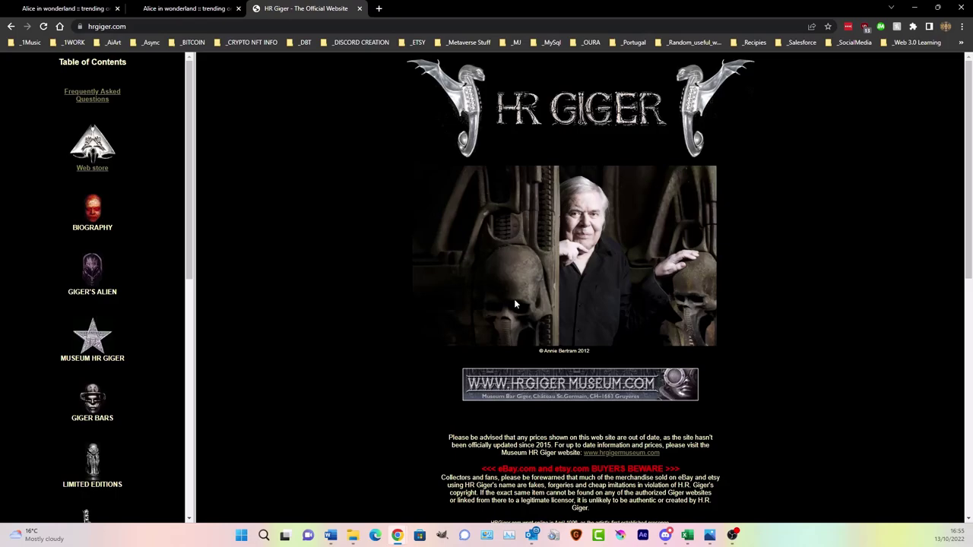
pyautogui.click(94, 274)
pyautogui.scroll(-6, 566, 241)
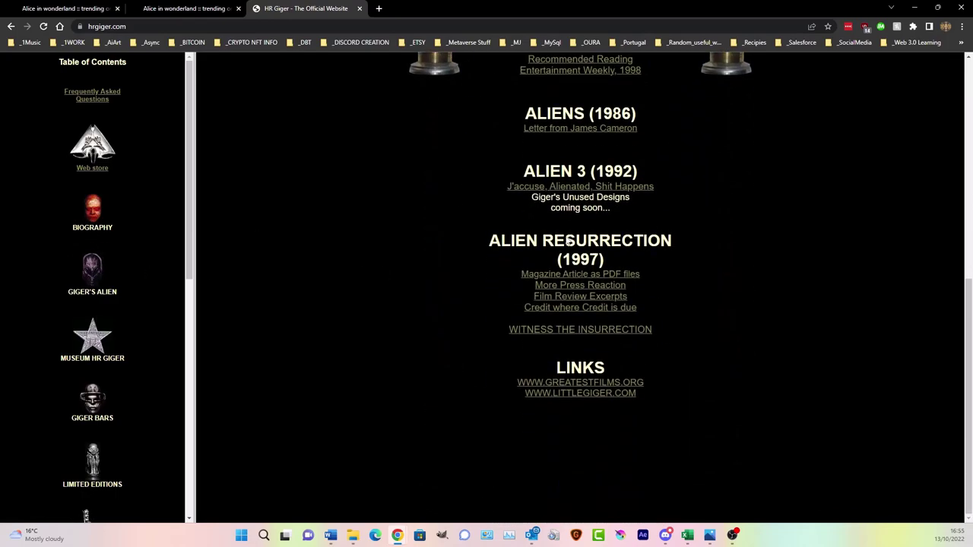
pyautogui.scroll(6, 565, 241)
pyautogui.click(163, 12)
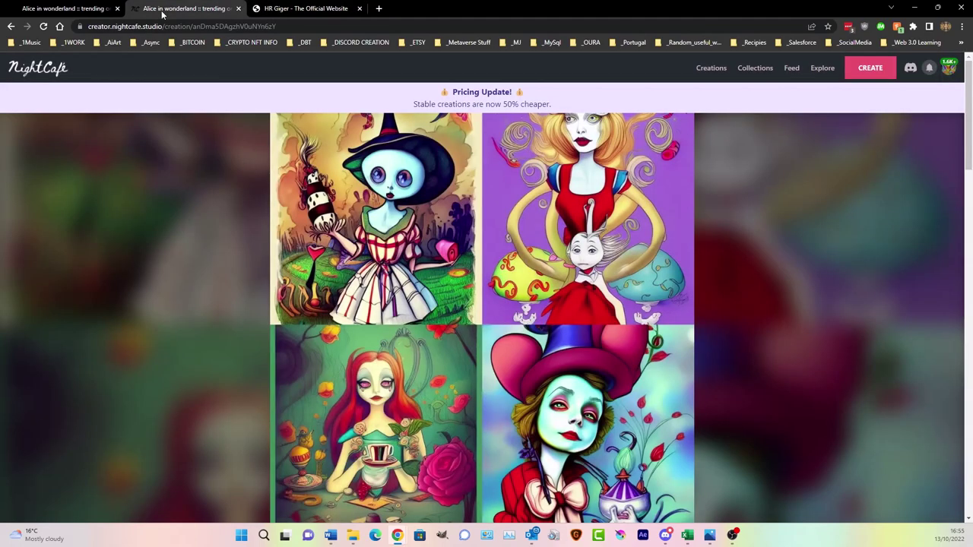
# - Duplicate the first Alice creation and type 'nd' so the prompt ends 'H.R Giger and'
pyautogui.click(110, 11)
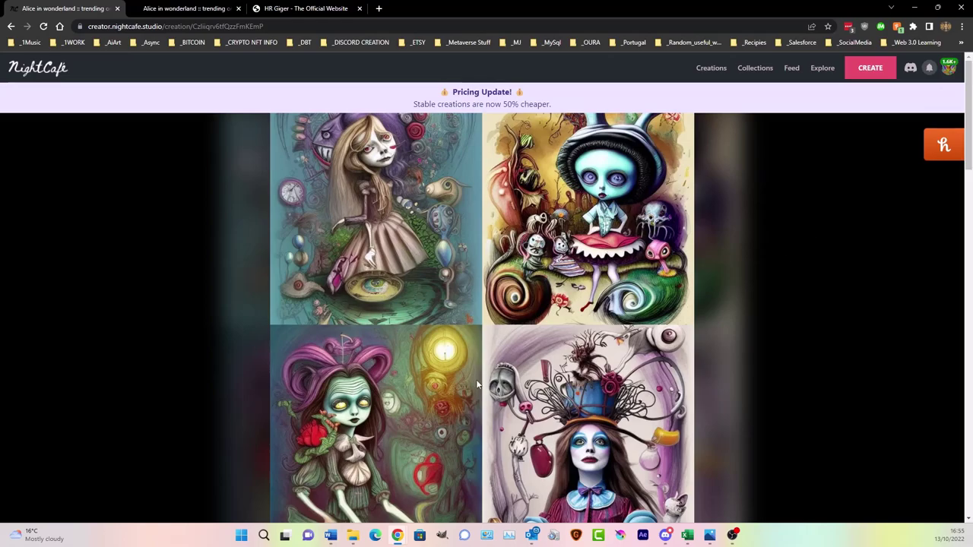
pyautogui.scroll(-4, 530, 324)
pyautogui.scroll(4, 530, 323)
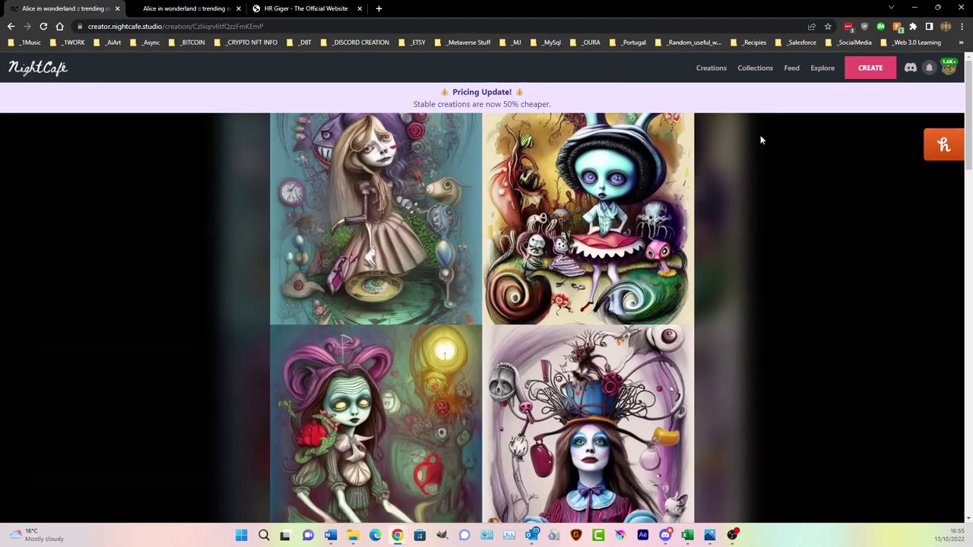
pyautogui.scroll(-5, 724, 109)
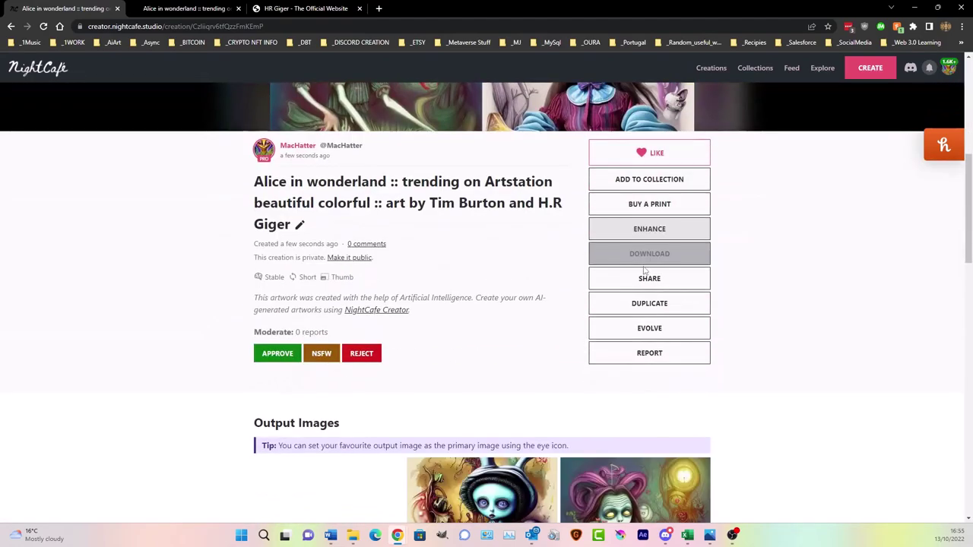
pyautogui.click(628, 305)
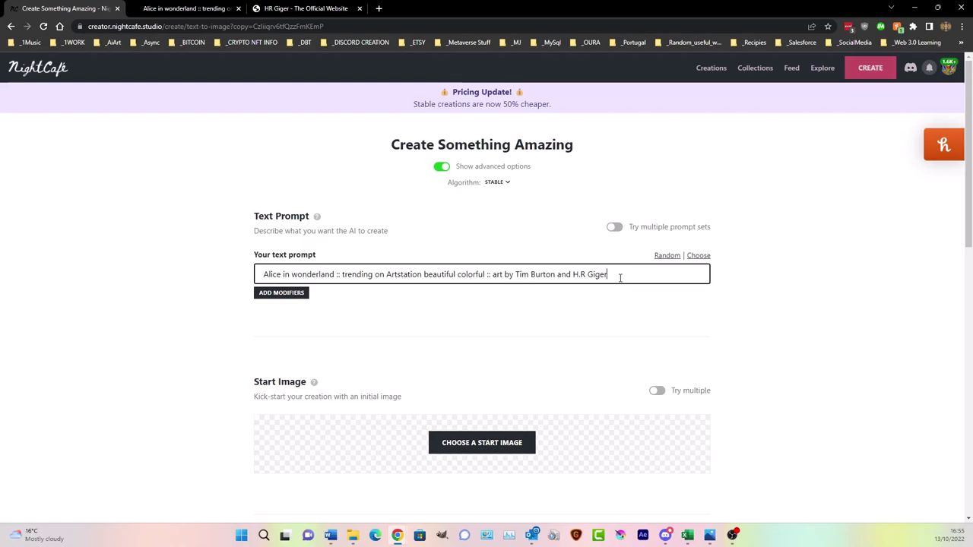
pyautogui.write('nd')
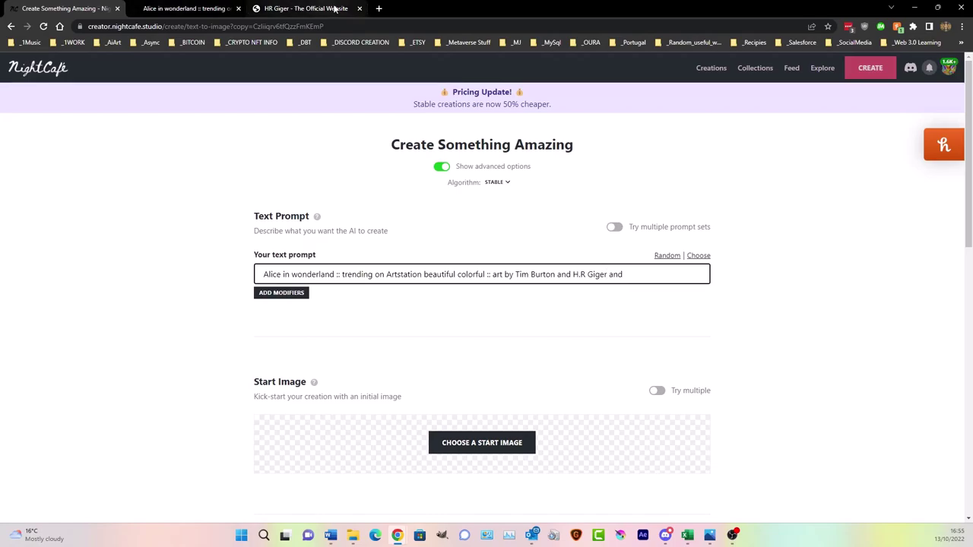
pyautogui.moveTo(335, 7)
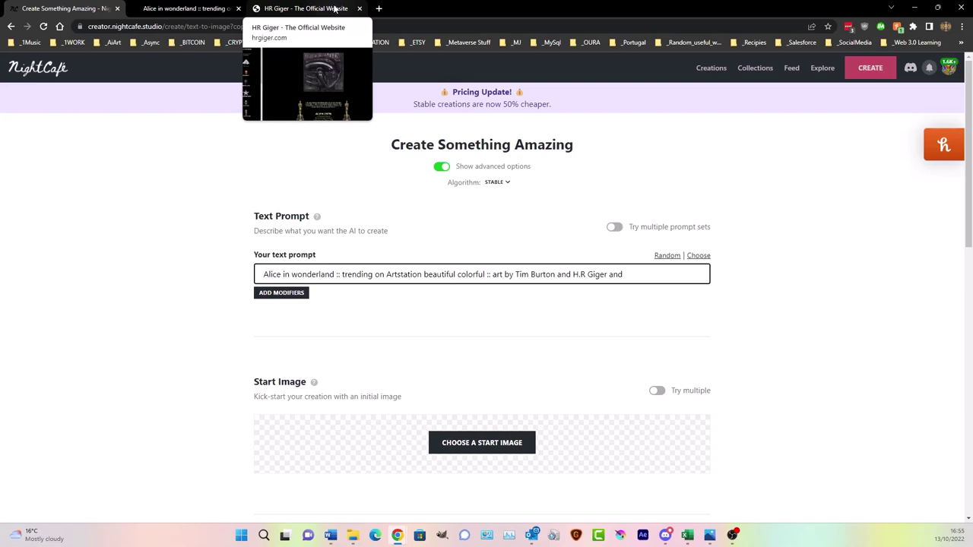
# - Open 'Stable Diffusion Artist Studies | Gallery view' from the _AiArt bookmarks in a new tab
pyautogui.click(378, 9)
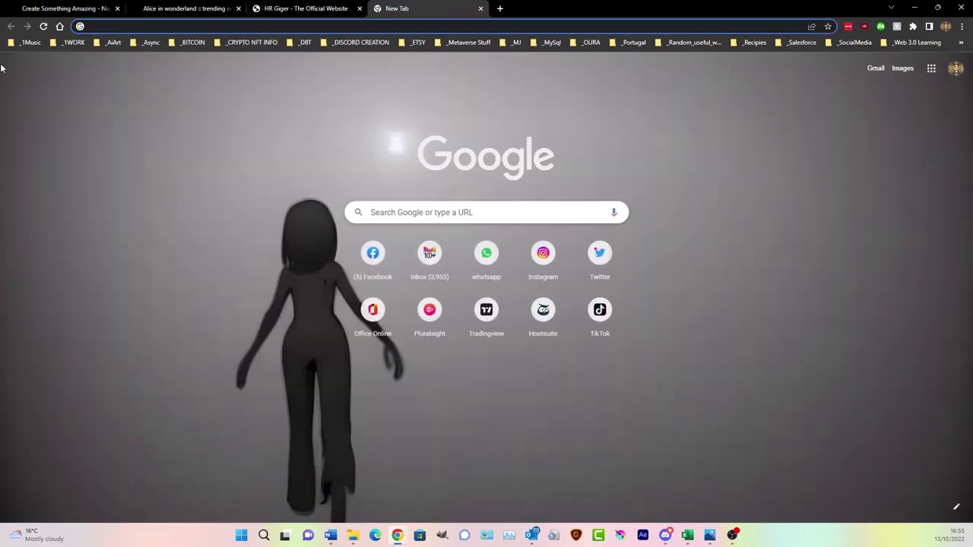
pyautogui.click(112, 43)
pyautogui.scroll(-10, 172, 259)
pyautogui.scroll(-6, 176, 267)
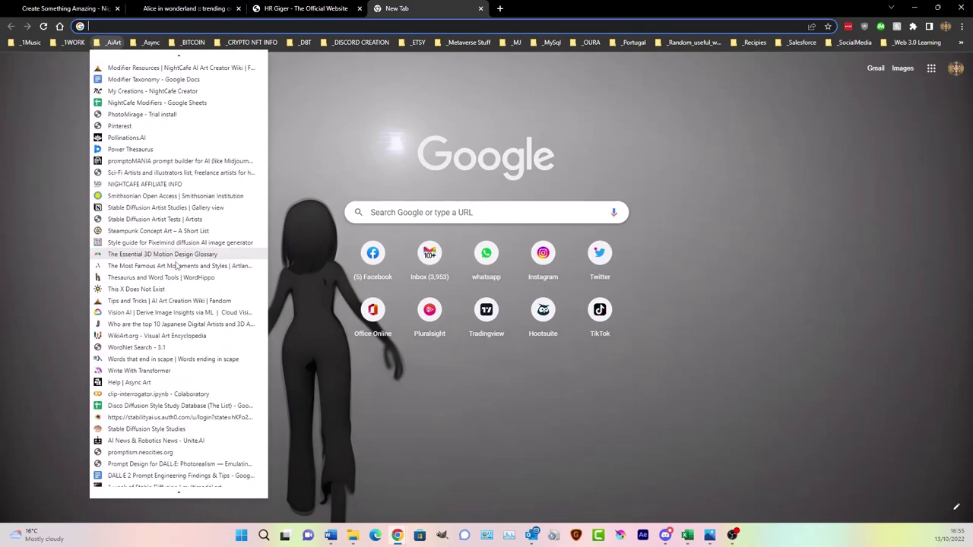
pyautogui.click(152, 394)
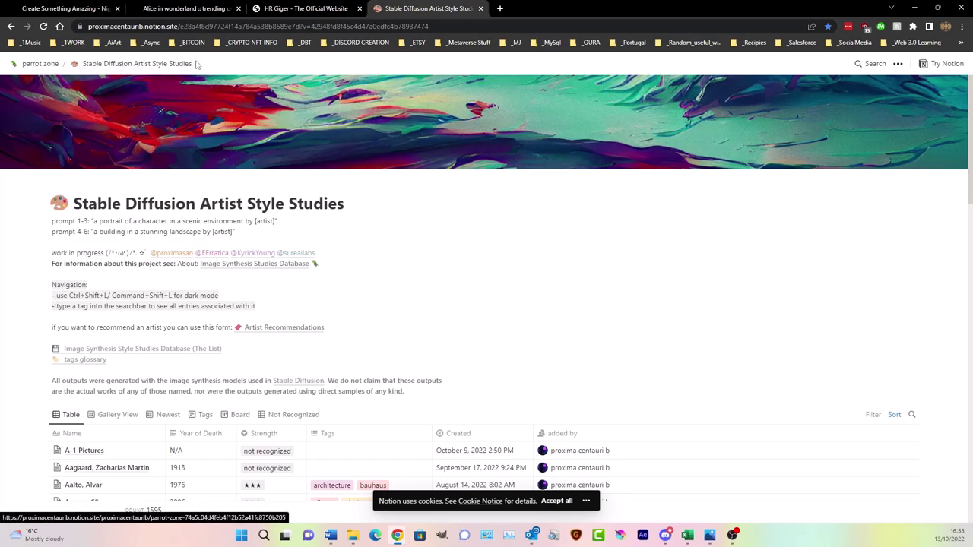
pyautogui.scroll(-3, 689, 287)
pyautogui.scroll(3, 688, 288)
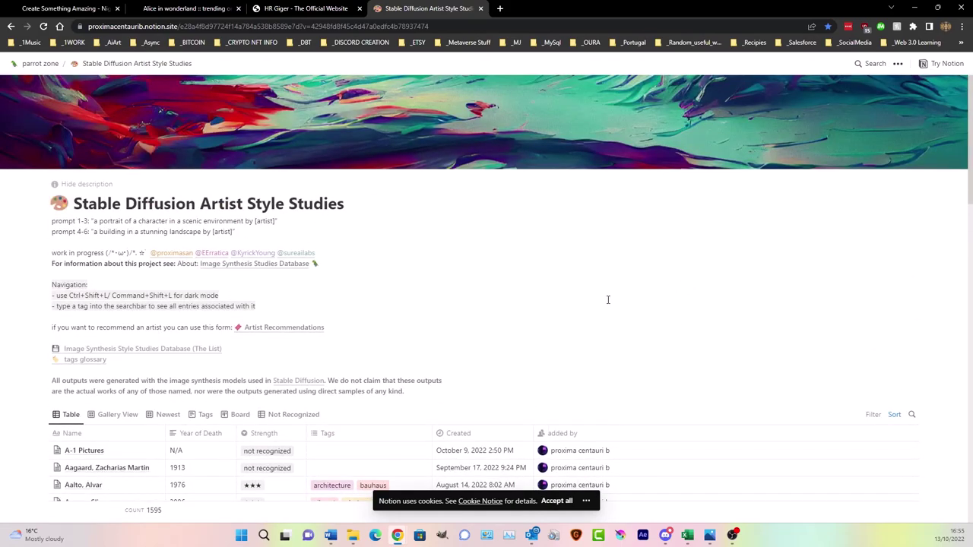
pyautogui.scroll(-20, 607, 302)
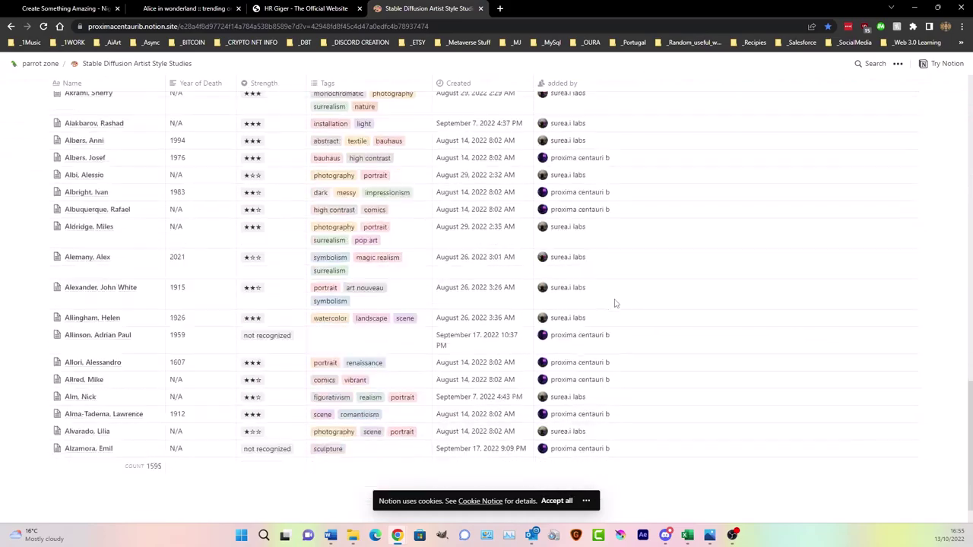
pyautogui.scroll(-20, 615, 304)
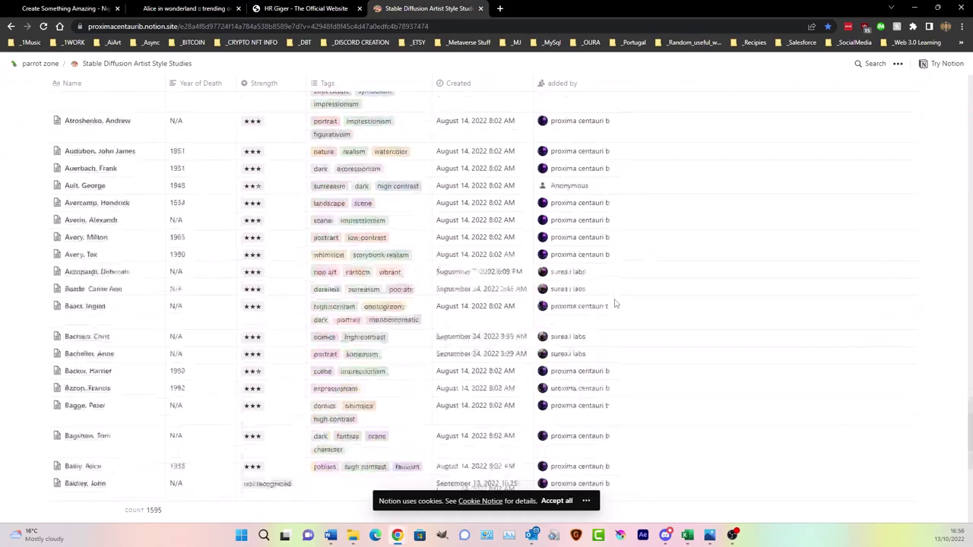
pyautogui.scroll(-20, 615, 303)
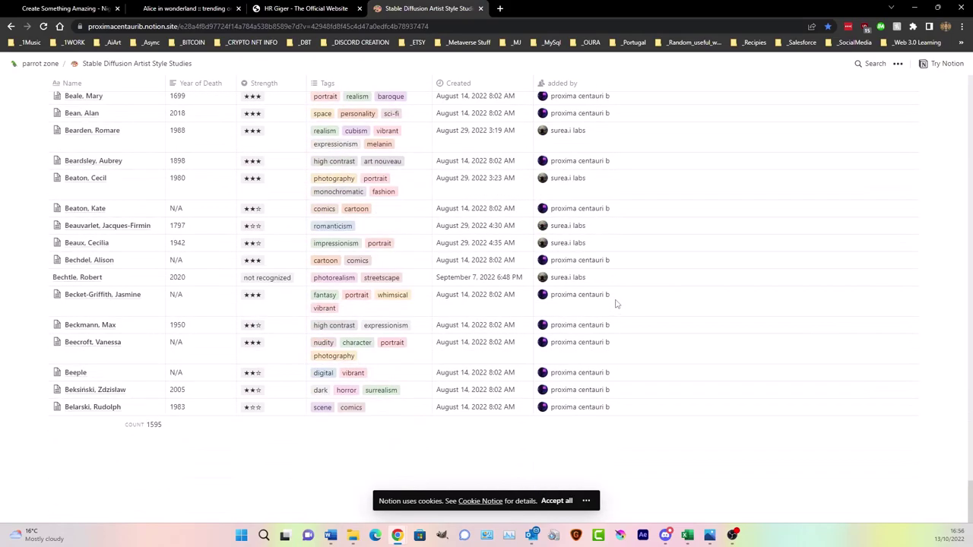
pyautogui.scroll(20, 620, 312)
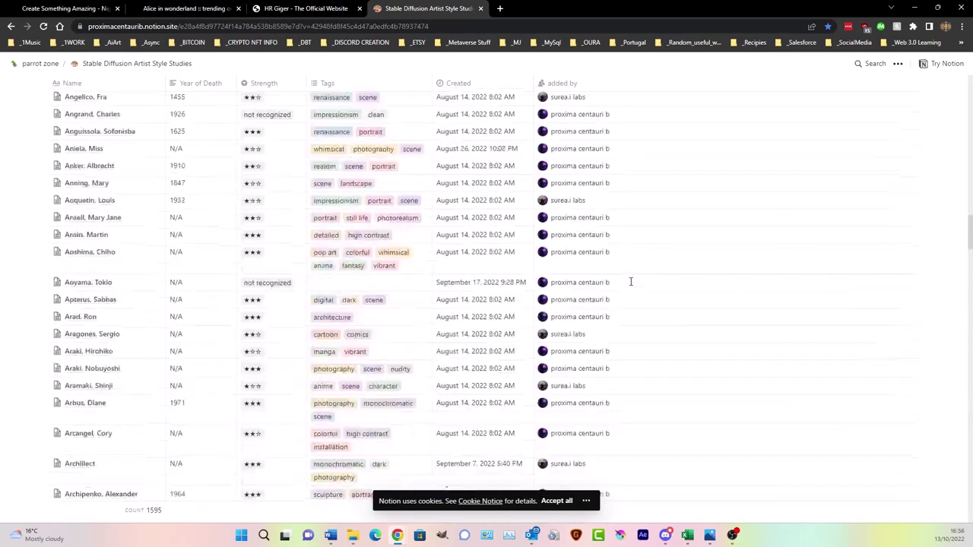
pyautogui.scroll(10, 631, 281)
pyautogui.scroll(-3, 617, 278)
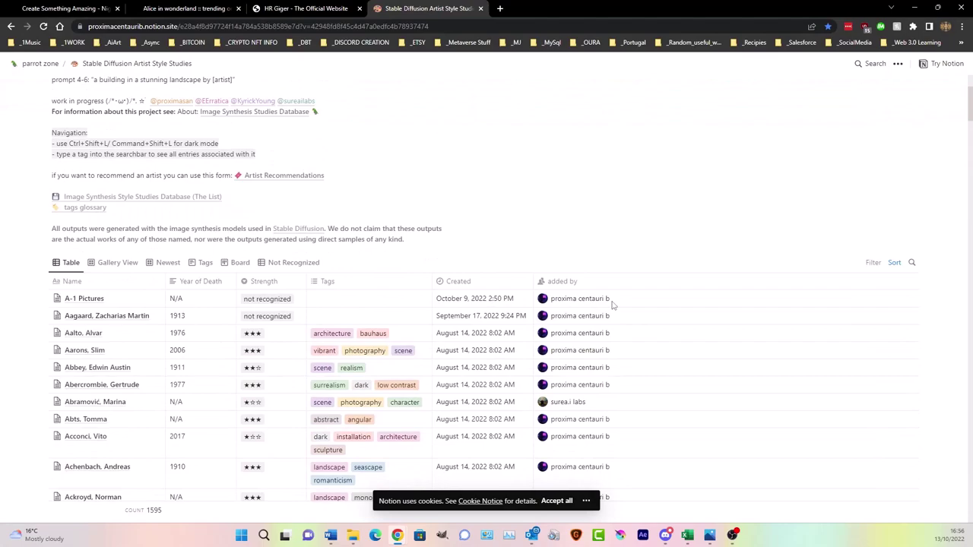
pyautogui.scroll(2, 613, 304)
pyautogui.scroll(-4, 601, 302)
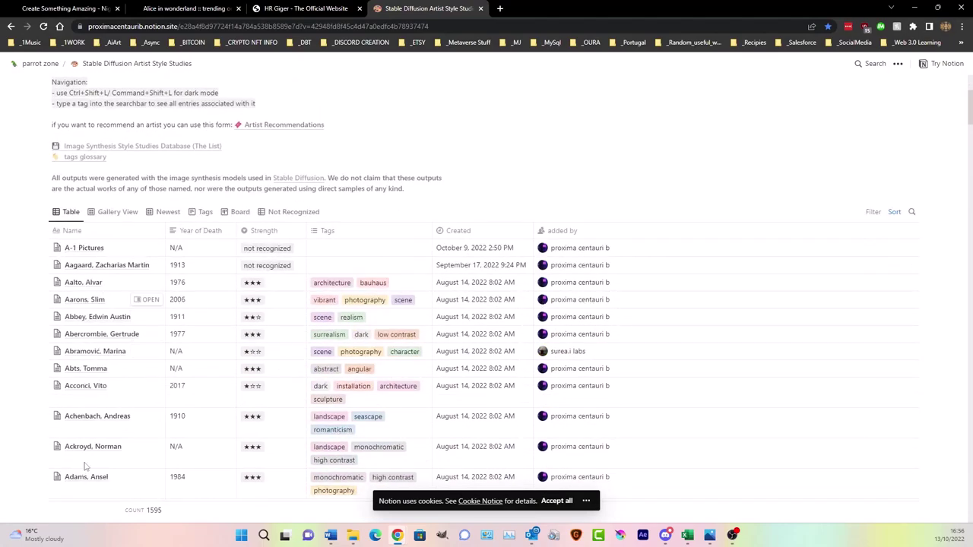
pyautogui.scroll(-10, 209, 356)
# - Cycle through the open tabs, then open the first Alice creation's page from My Creations
pyautogui.click(65, 9)
pyautogui.click(187, 9)
pyautogui.click(266, 9)
pyautogui.click(174, 11)
pyautogui.click(113, 9)
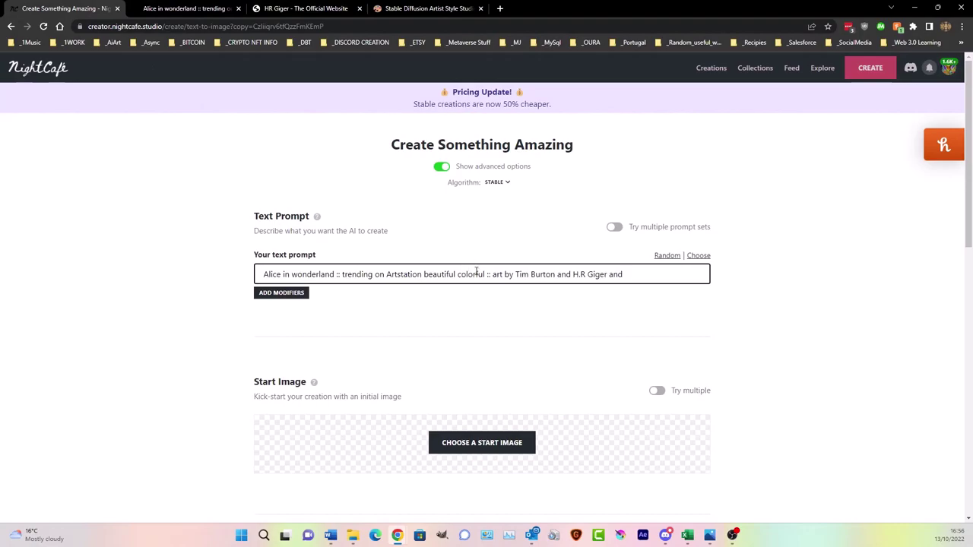
pyautogui.scroll(-5, 476, 272)
pyautogui.click(699, 67)
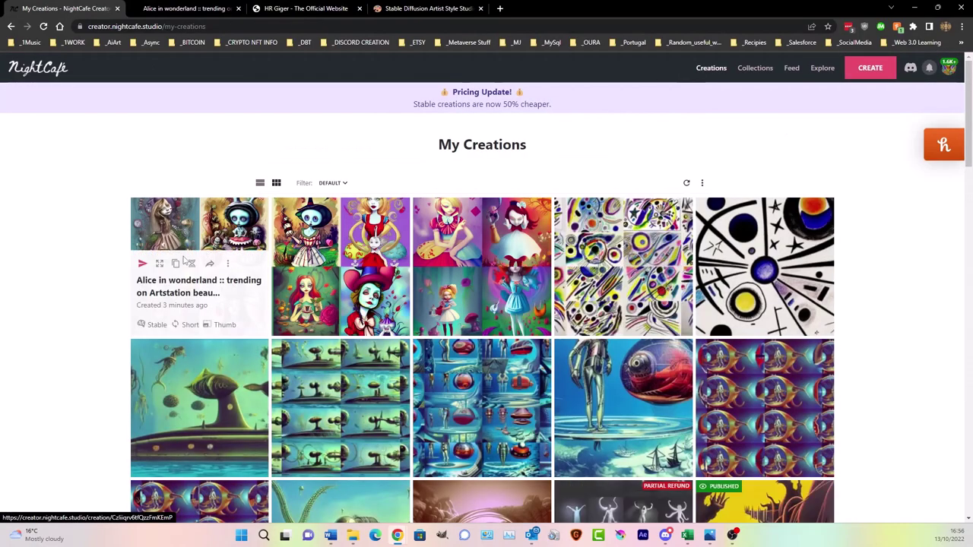
pyautogui.click(215, 219)
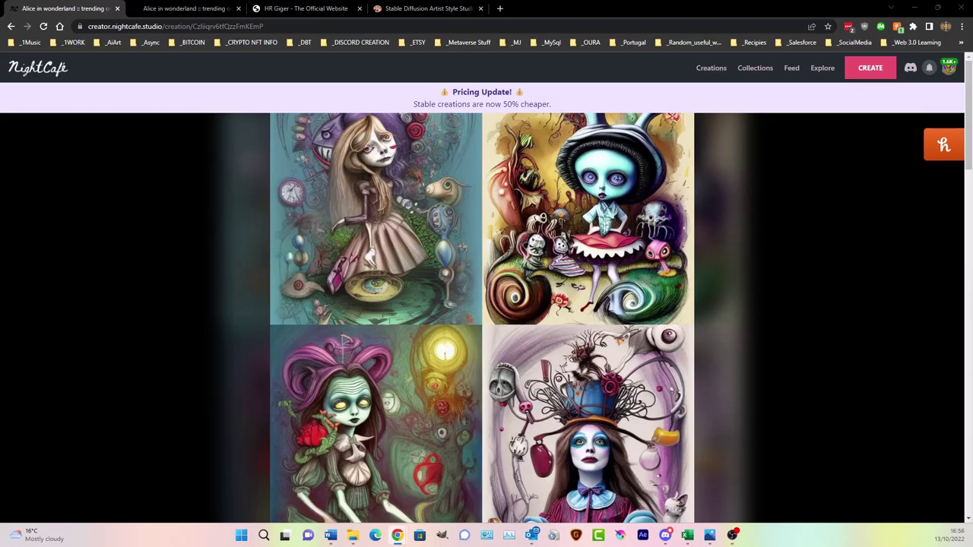
# - Compare the Alice creation's four images with the artist style studies table
pyautogui.click(426, 8)
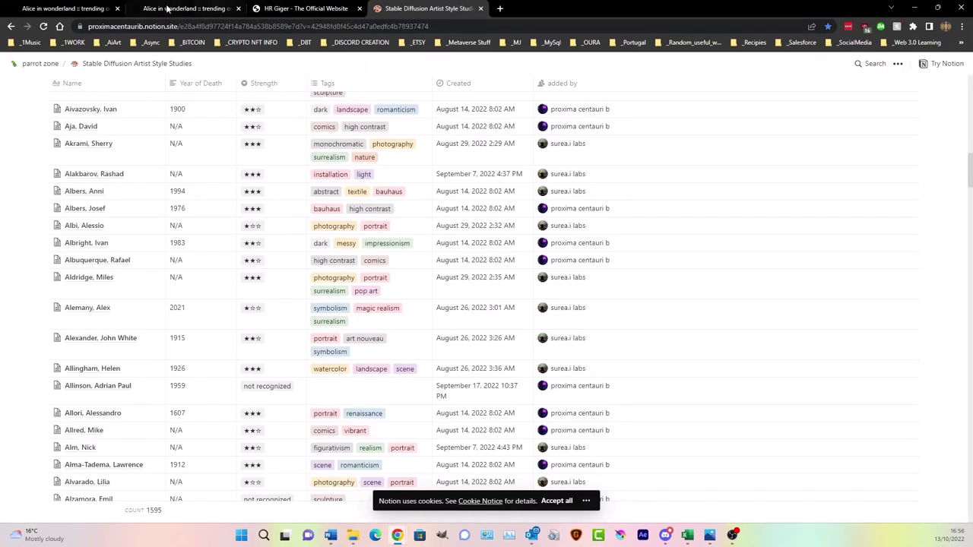
pyautogui.click(61, 9)
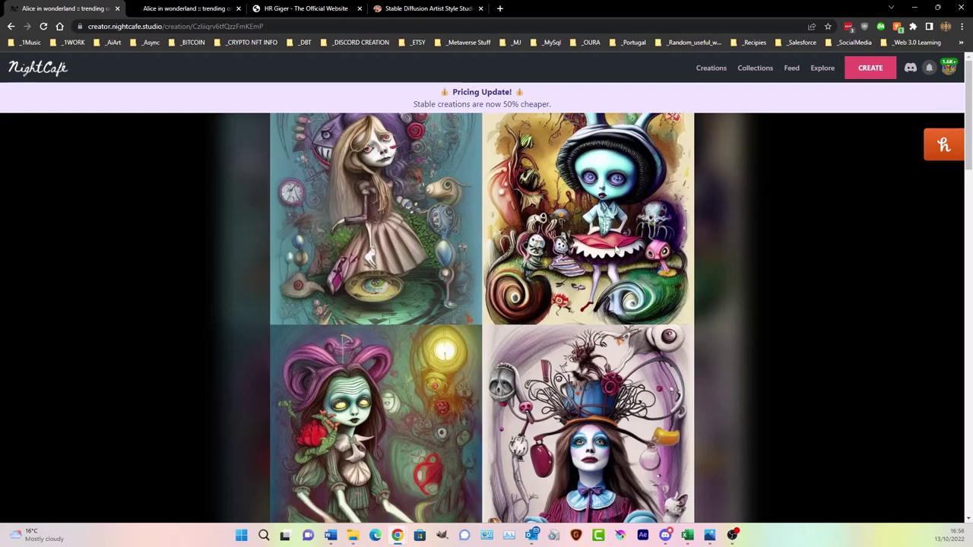
pyautogui.scroll(-3, 492, 272)
pyautogui.scroll(3, 492, 272)
pyautogui.scroll(-1, 492, 278)
pyautogui.scroll(1, 562, 250)
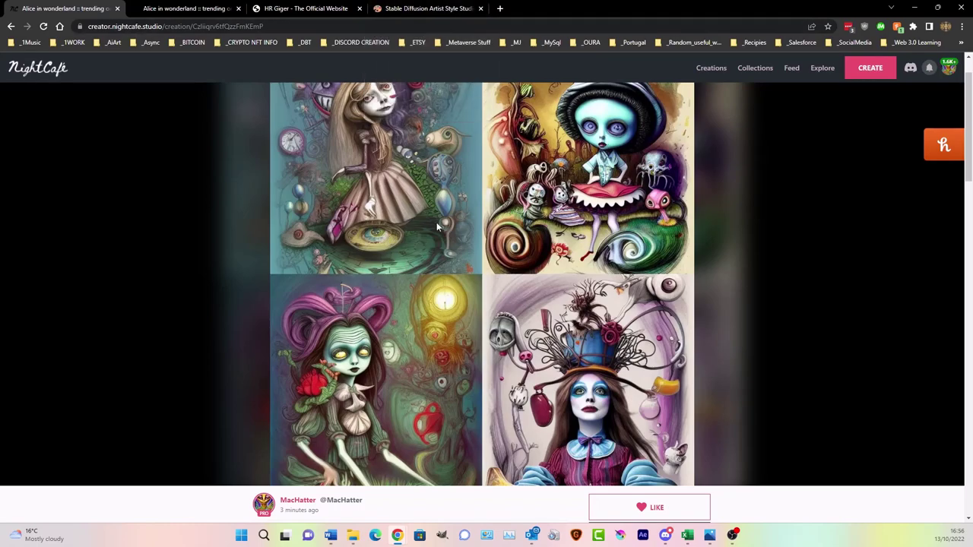
pyautogui.click(424, 8)
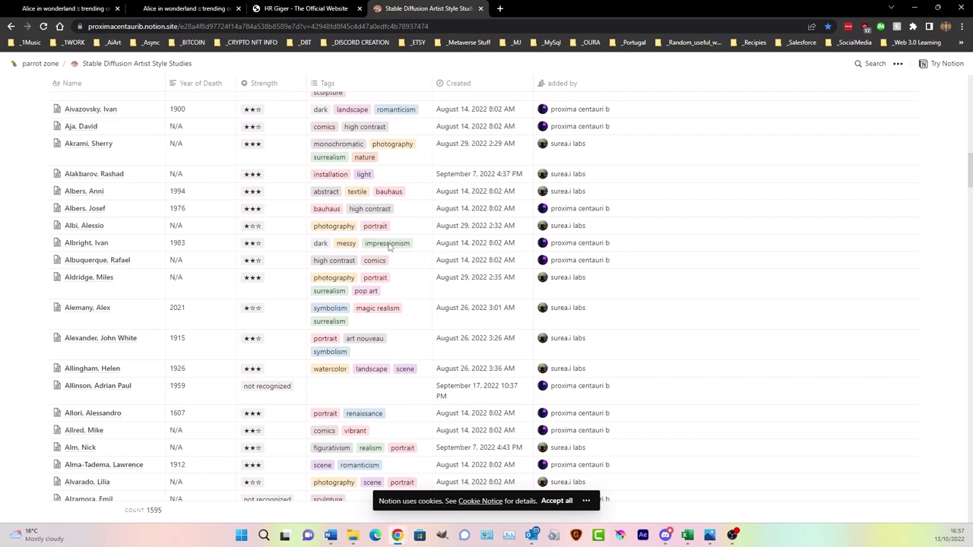
pyautogui.click(88, 242)
pyautogui.press('Escape')
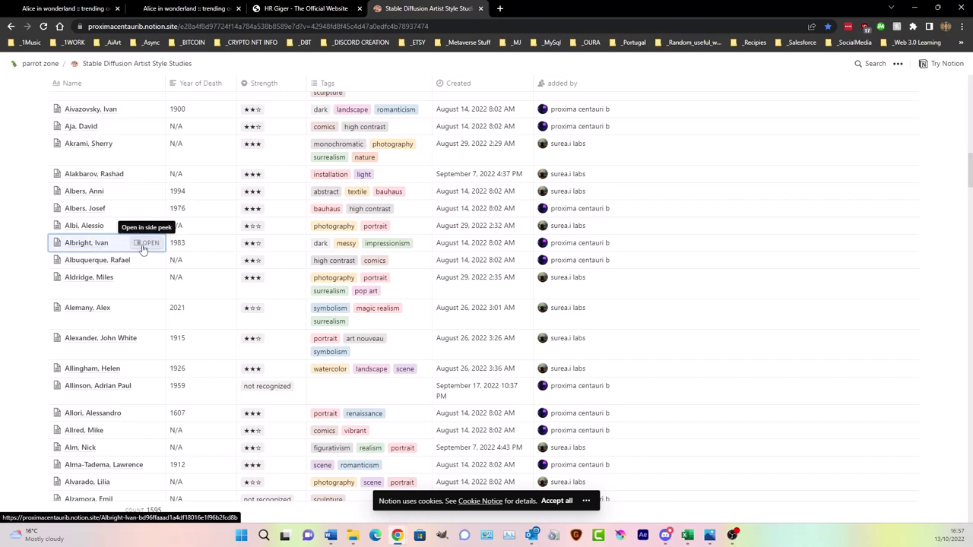
pyautogui.rightClick(149, 248)
pyautogui.click(149, 245)
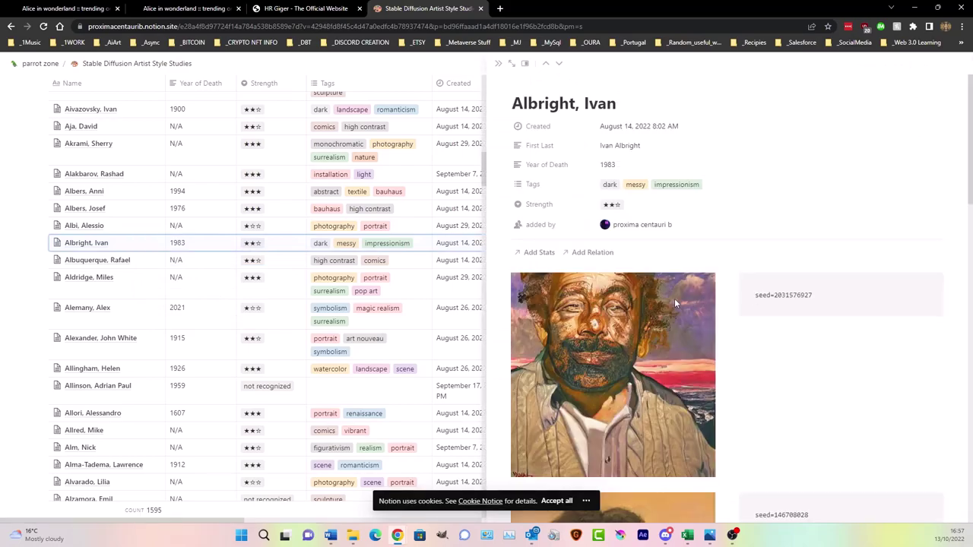
pyautogui.scroll(-10, 787, 315)
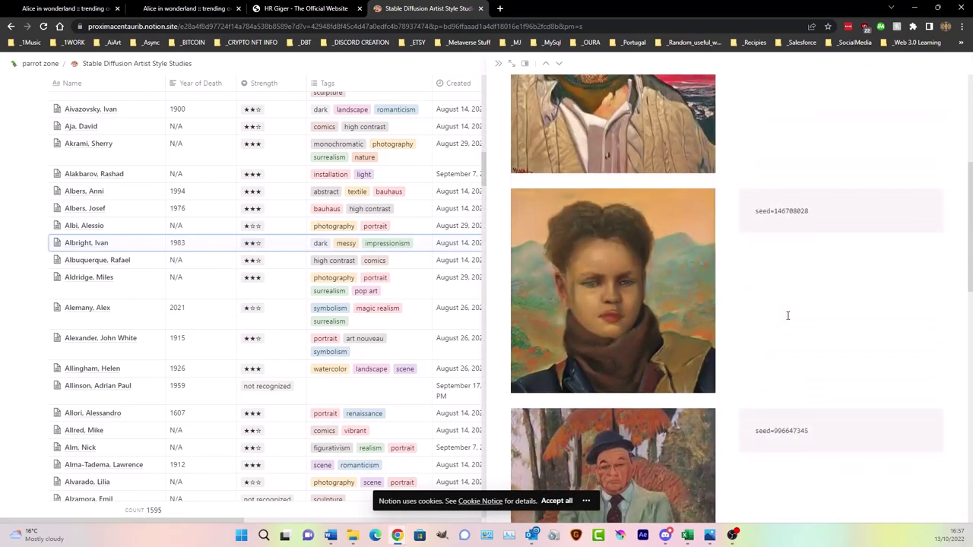
pyautogui.scroll(-7, 788, 316)
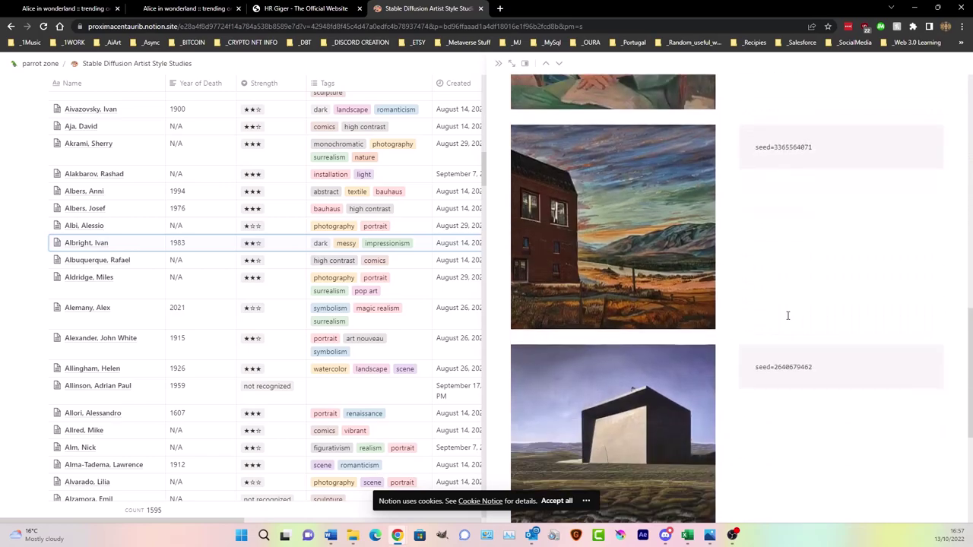
pyautogui.scroll(-2, 787, 316)
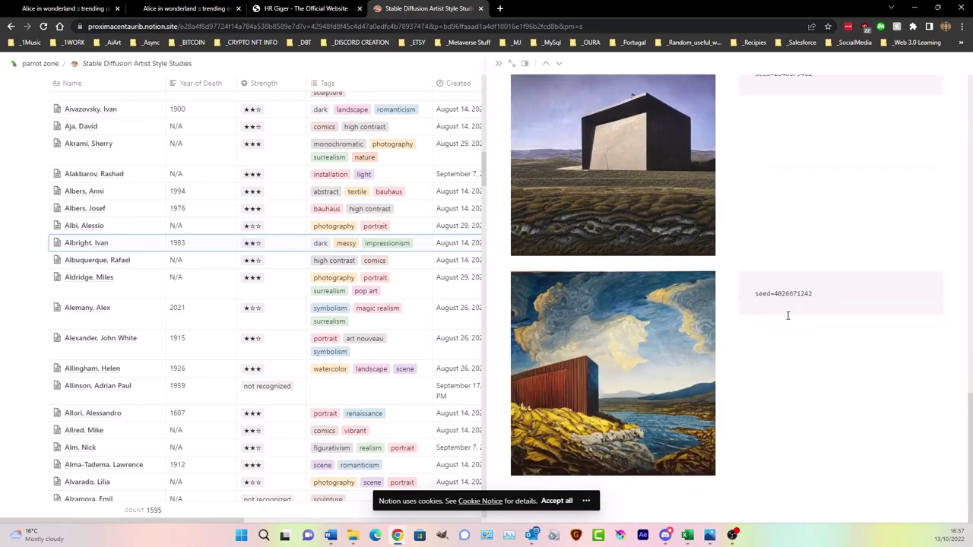
pyautogui.scroll(2, 788, 315)
pyautogui.doubleClick(795, 226)
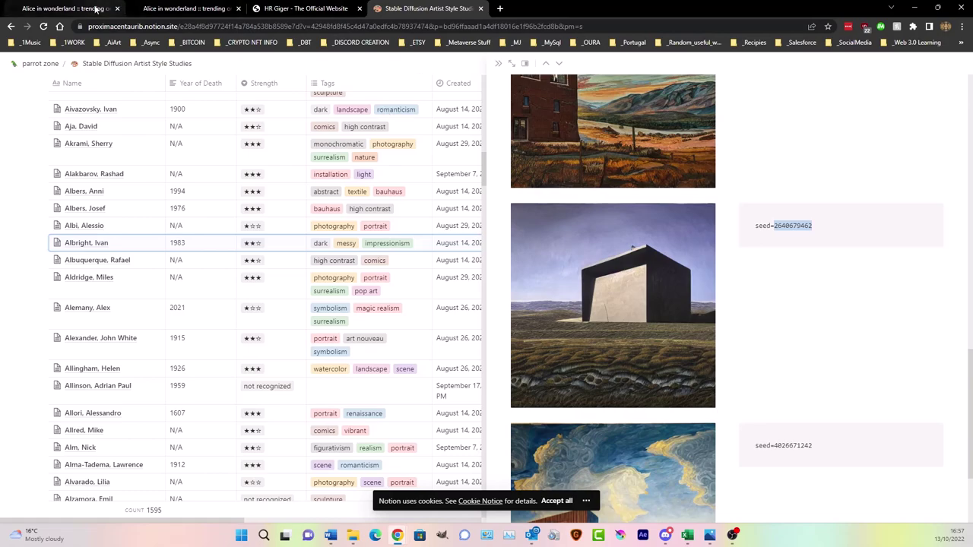
pyautogui.click(121, 8)
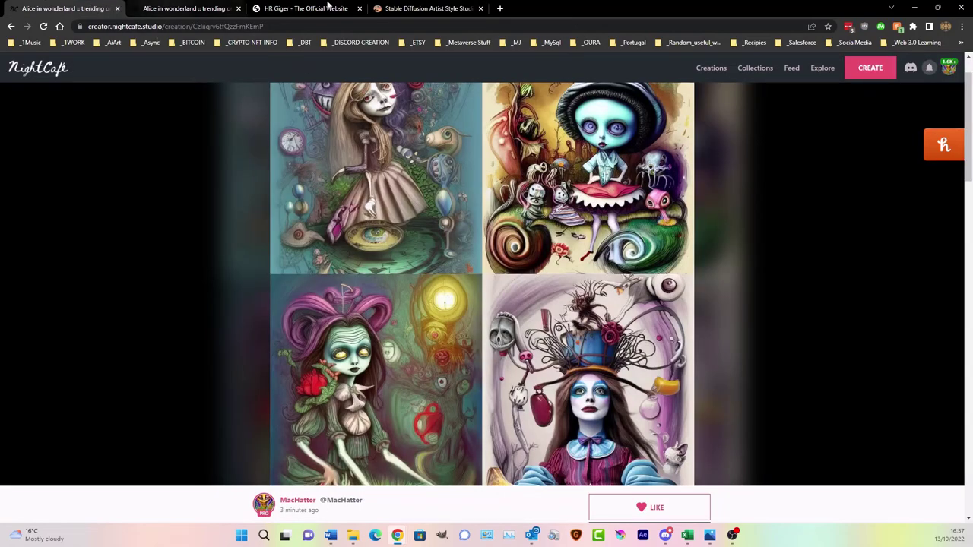
pyautogui.click(415, 9)
pyautogui.scroll(-2, 661, 282)
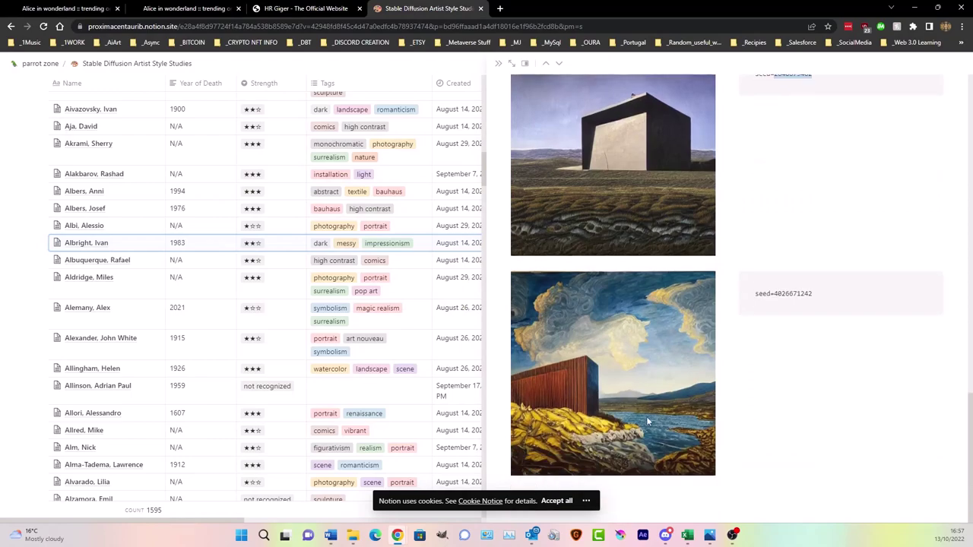
pyautogui.doubleClick(798, 293)
pyautogui.rightClick(797, 296)
pyautogui.click(807, 303)
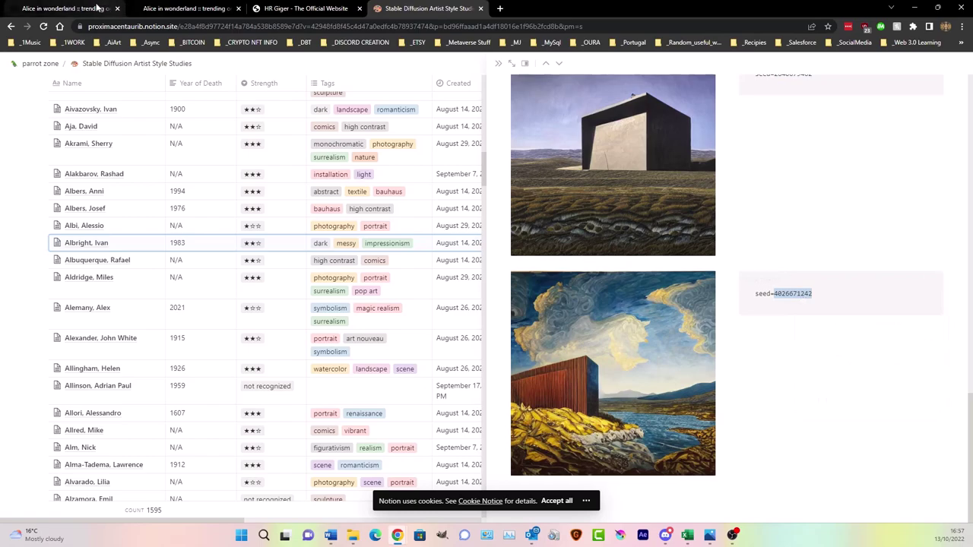
pyautogui.click(90, 9)
pyautogui.scroll(-4, 456, 304)
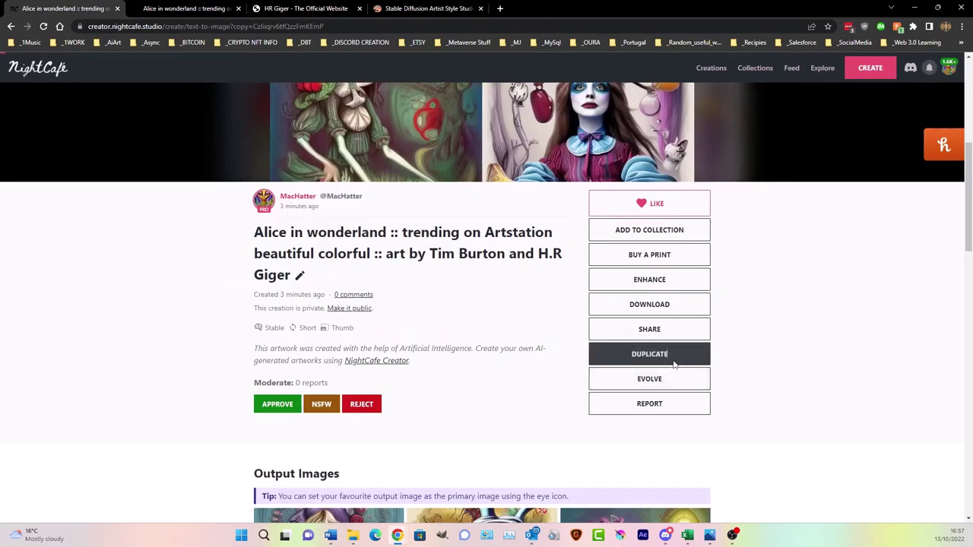
pyautogui.click(669, 359)
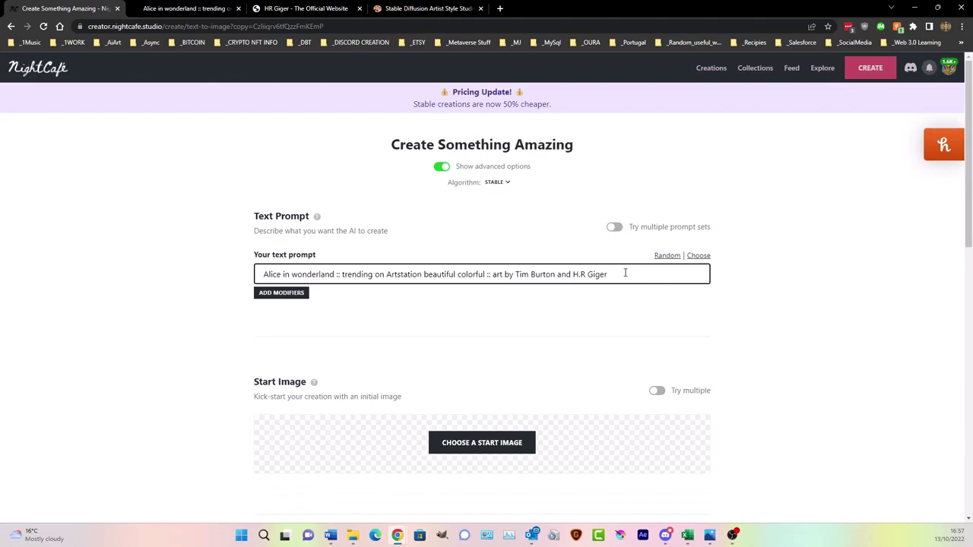
pyautogui.scroll(-5, 473, 350)
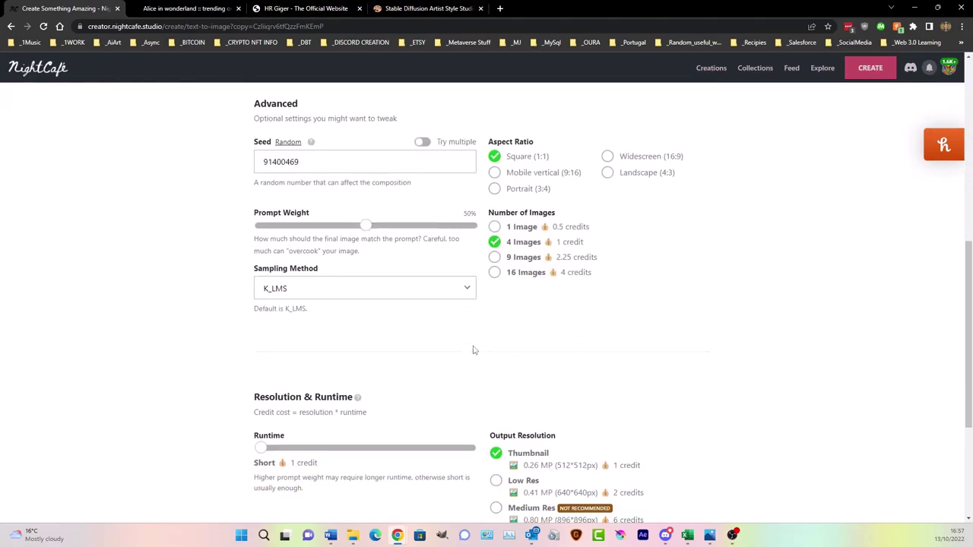
pyautogui.doubleClick(317, 161)
pyautogui.hotkey('ctrl', 'v')
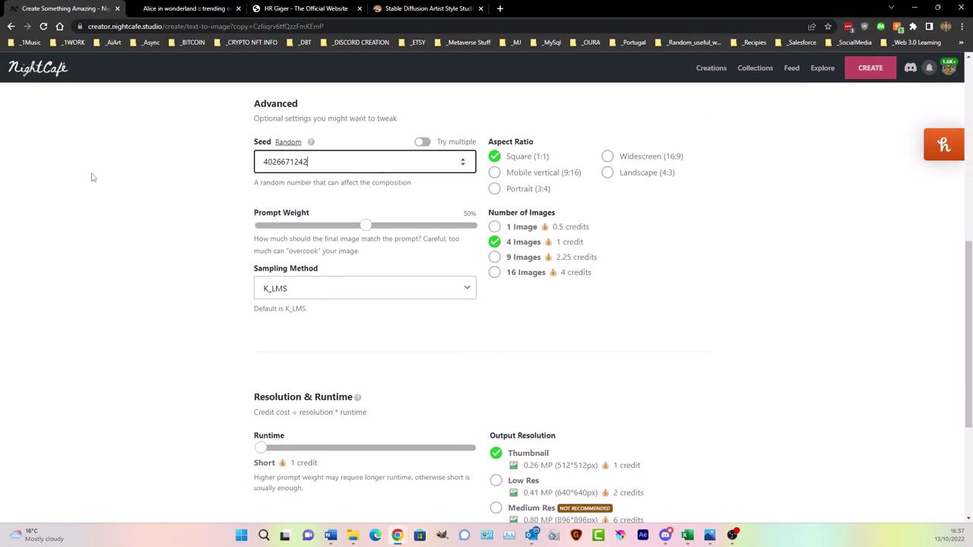
pyautogui.click(422, 8)
pyautogui.scroll(15, 612, 265)
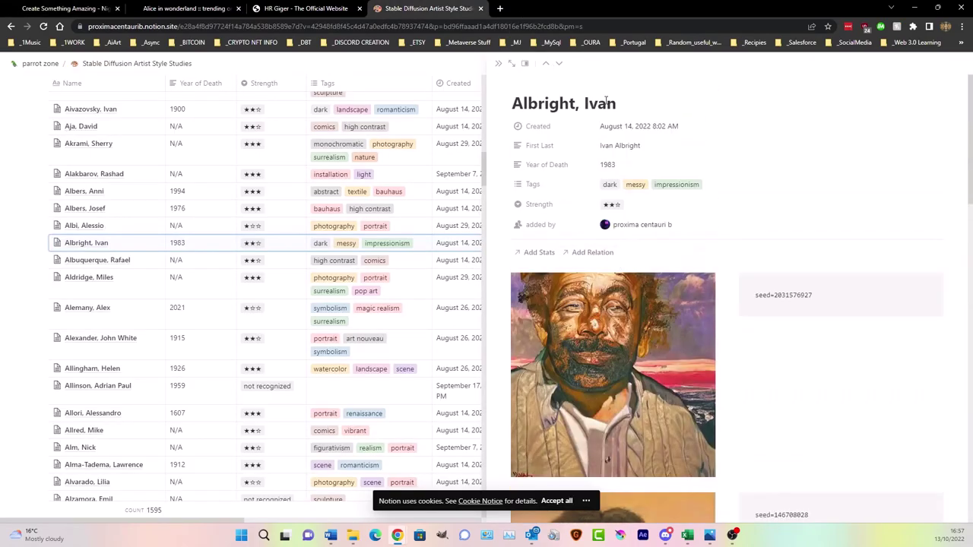
# - Copy the Notion page title 'Albright, Ivan'
pyautogui.moveTo(618, 104); pyautogui.dragTo(512, 104)
pyautogui.rightClick(532, 105)
pyautogui.click(536, 113)
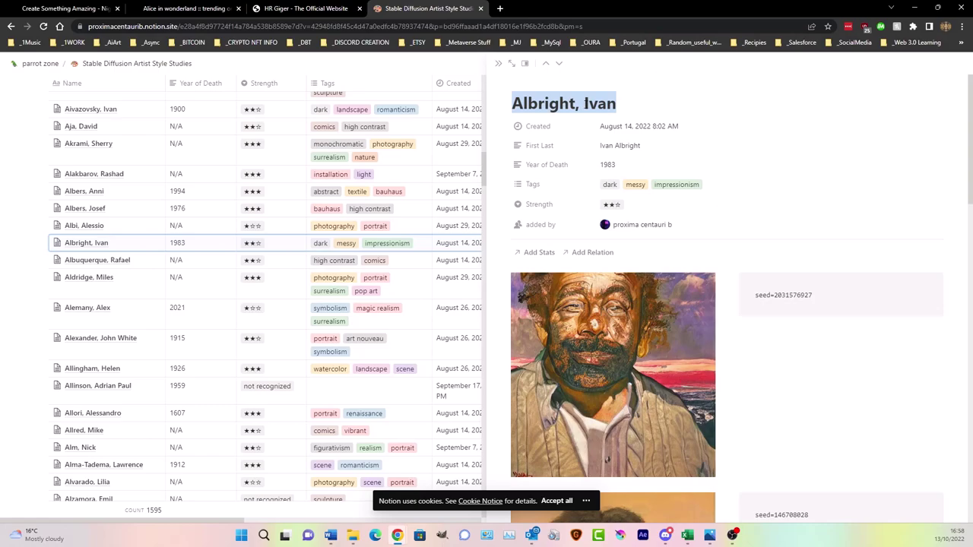
pyautogui.click(600, 146)
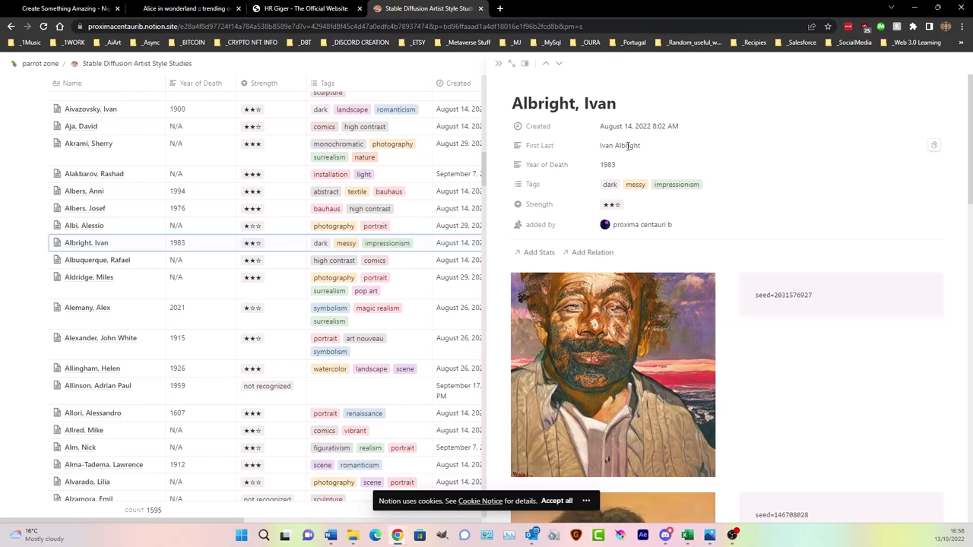
pyautogui.moveTo(616, 104); pyautogui.dragTo(511, 105)
pyautogui.rightClick(530, 107)
pyautogui.click(543, 114)
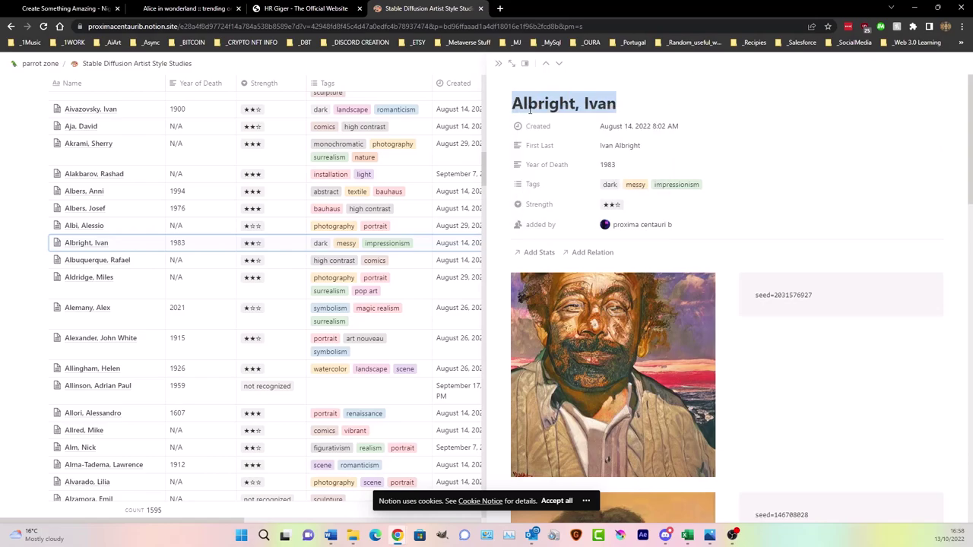
# - Place the cursor at the end of the duplicated Alice prompt in NightCafe
pyautogui.click(71, 8)
pyautogui.scroll(10, 539, 393)
pyautogui.click(633, 279)
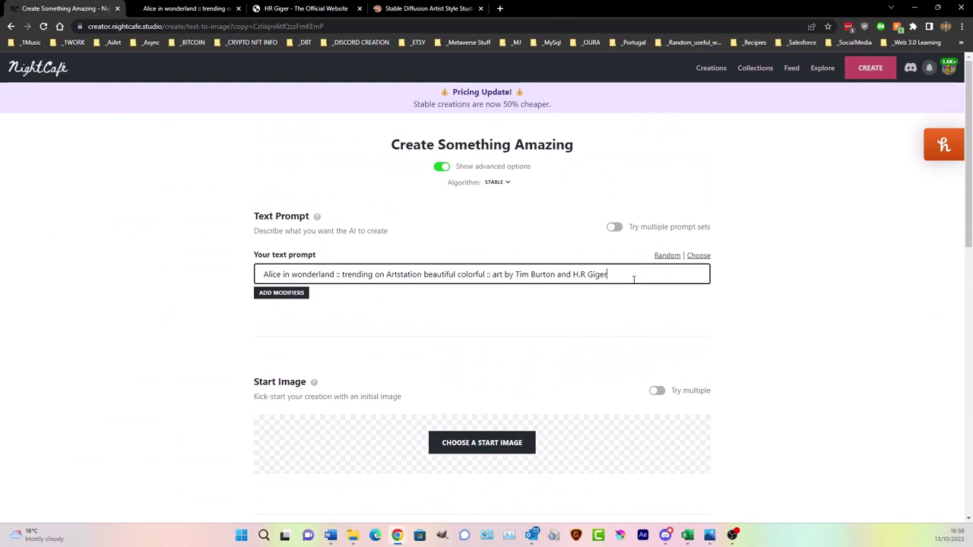
# - Append 'and' plus the pasted artist name to the prompt, reordered as Ivan Albright
pyautogui.write('and')
pyautogui.hotkey('ctrl', 'v')
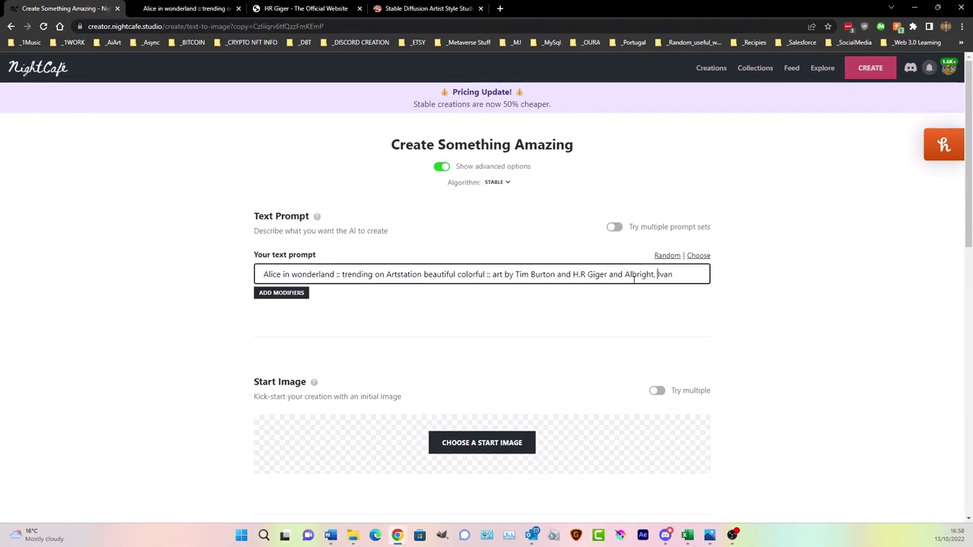
pyautogui.hotkey('shift', 'Left')
pyautogui.hotkey('shift', 'Left')
pyautogui.hotkey('shift', 'Left')
pyautogui.hotkey('shift', 'Left')
pyautogui.hotkey('shift', 'Left')
pyautogui.hotkey('shift', 'Left')
pyautogui.hotkey('shift', 'Left')
pyautogui.hotkey('shift', 'Left')
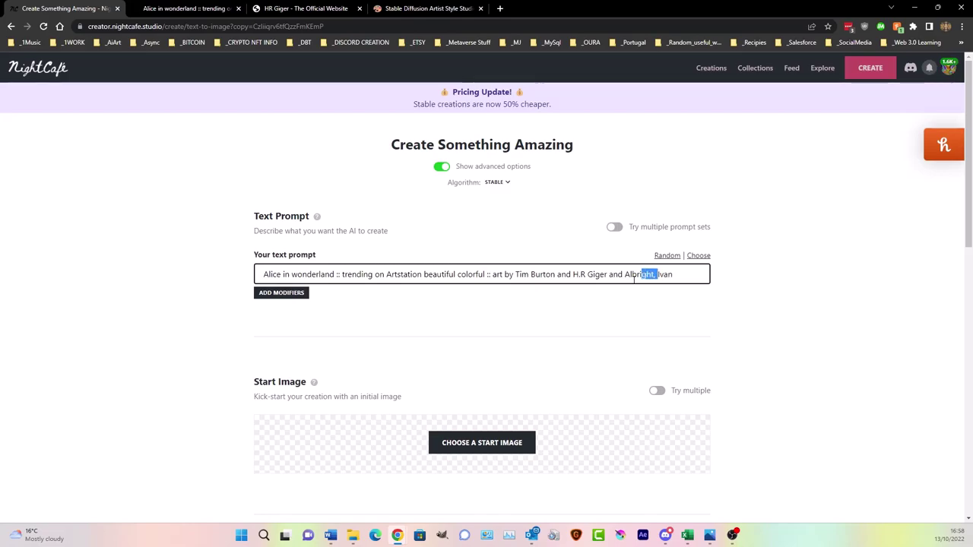
pyautogui.press('BackSpace')
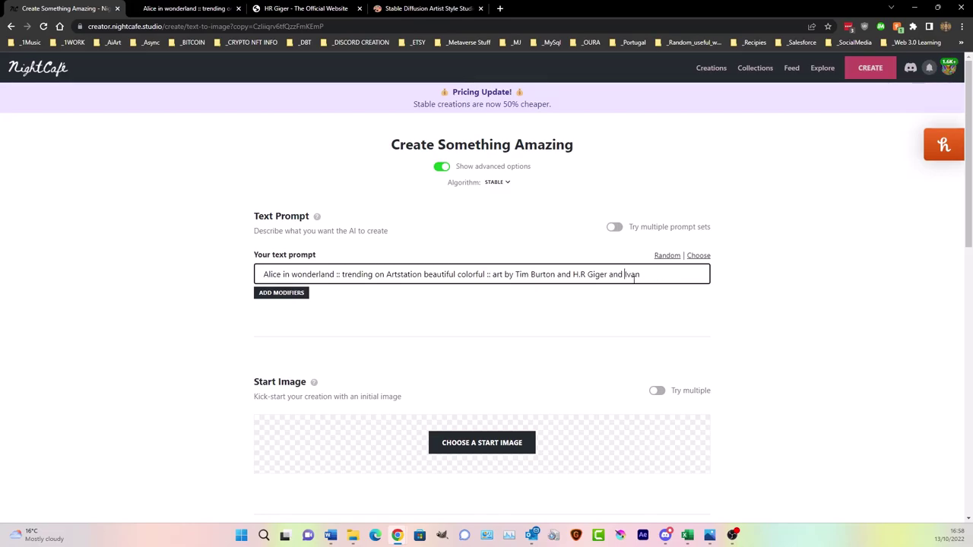
pyautogui.hotkey('ctrl', 'v')
# - Review the creation form and compare it against the Notion artist style studies page
pyautogui.scroll(-1, 530, 237)
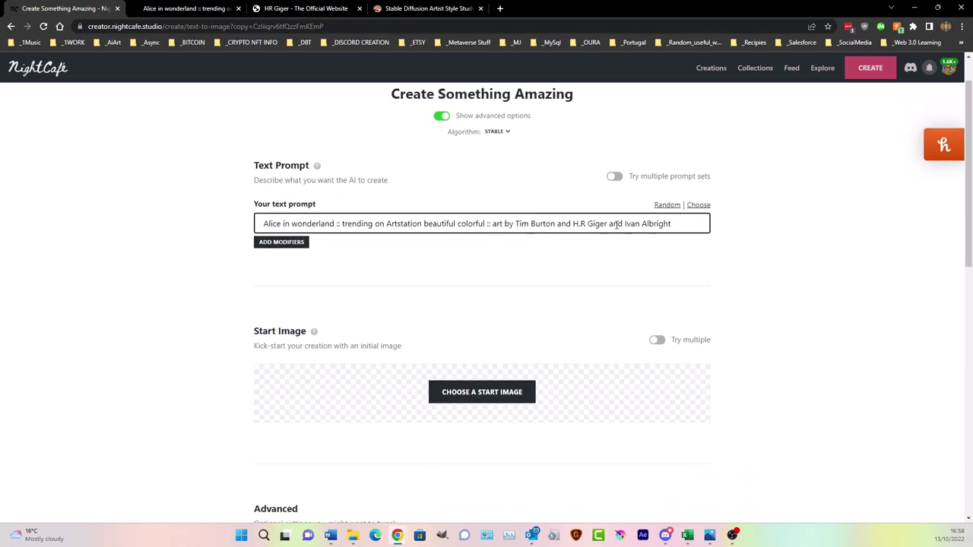
pyautogui.moveTo(625, 224); pyautogui.dragTo(674, 224)
pyautogui.scroll(-6, 679, 236)
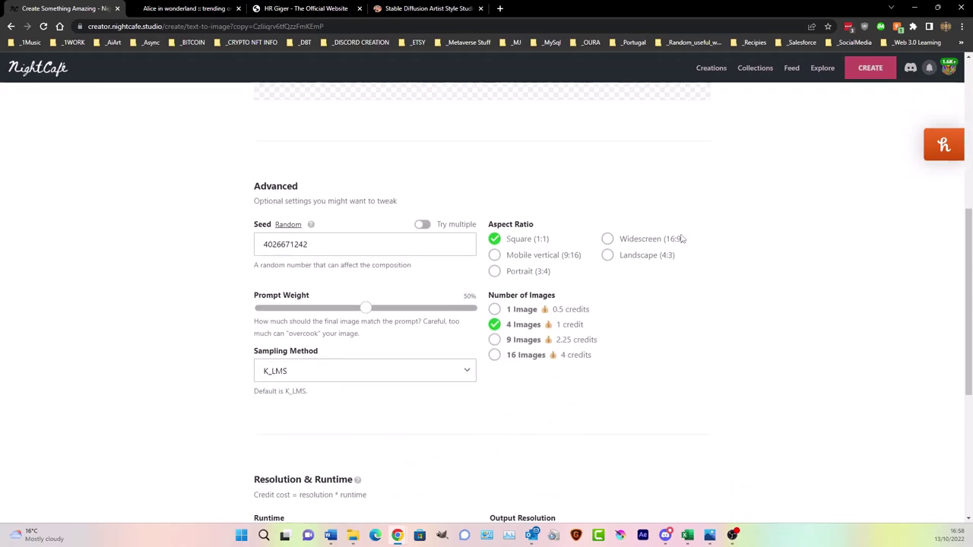
pyautogui.scroll(2, 600, 185)
pyautogui.click(426, 8)
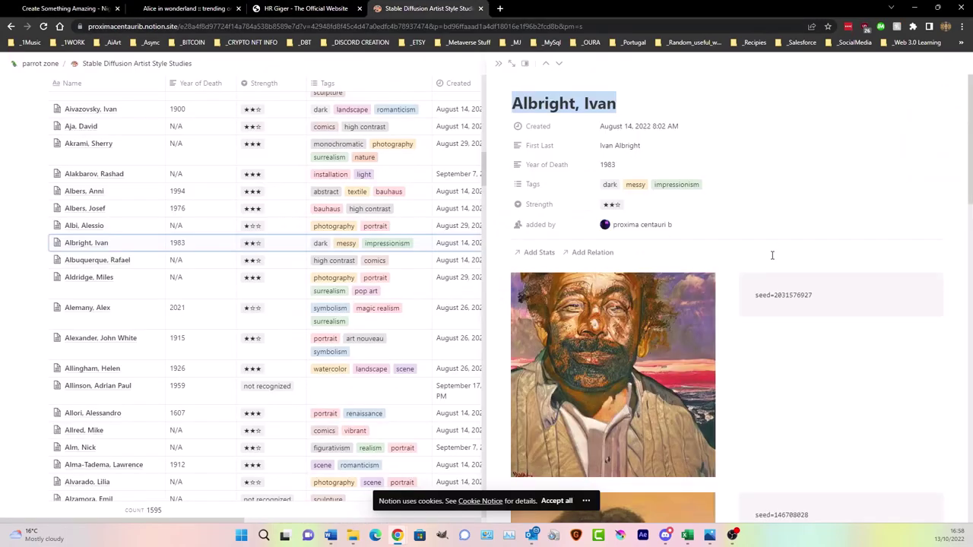
pyautogui.scroll(-5, 771, 254)
pyautogui.scroll(-10, 776, 248)
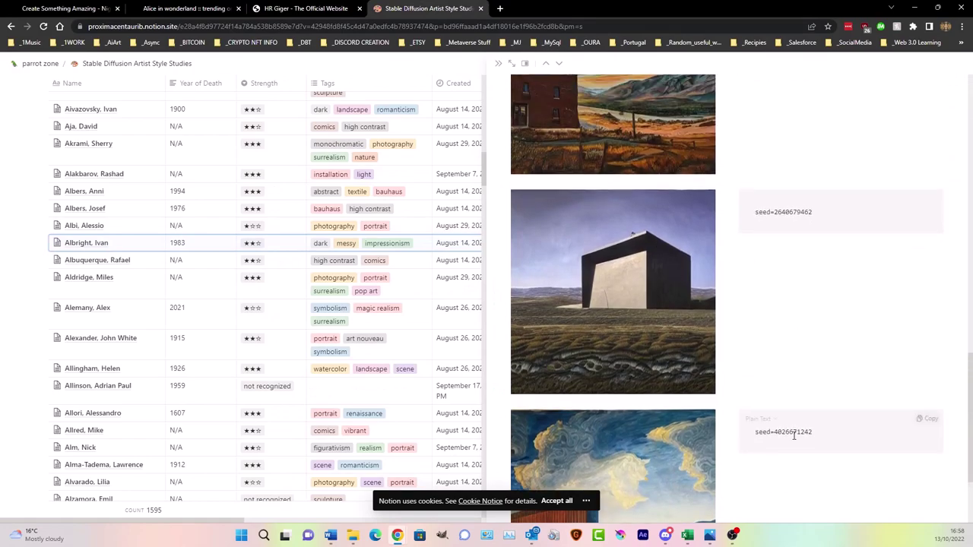
pyautogui.click(65, 9)
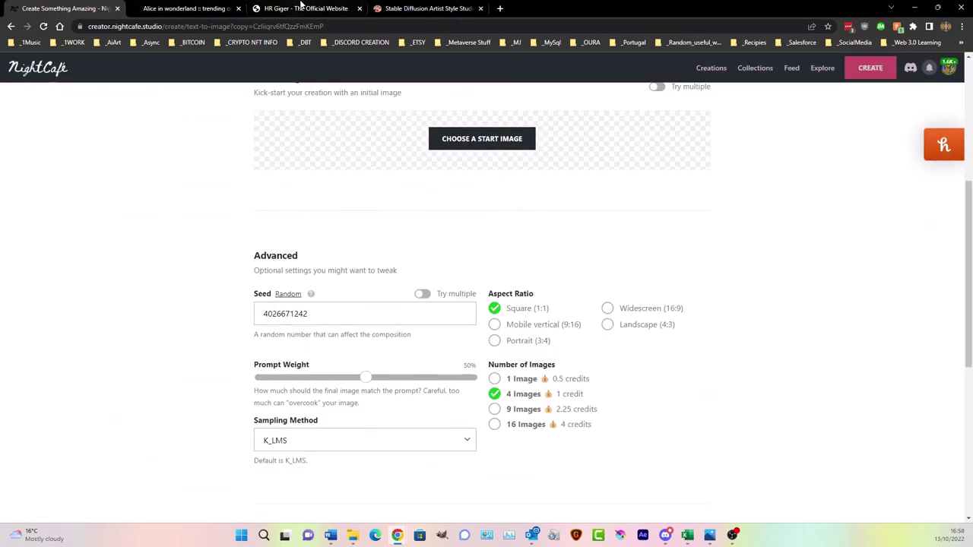
pyautogui.click(426, 9)
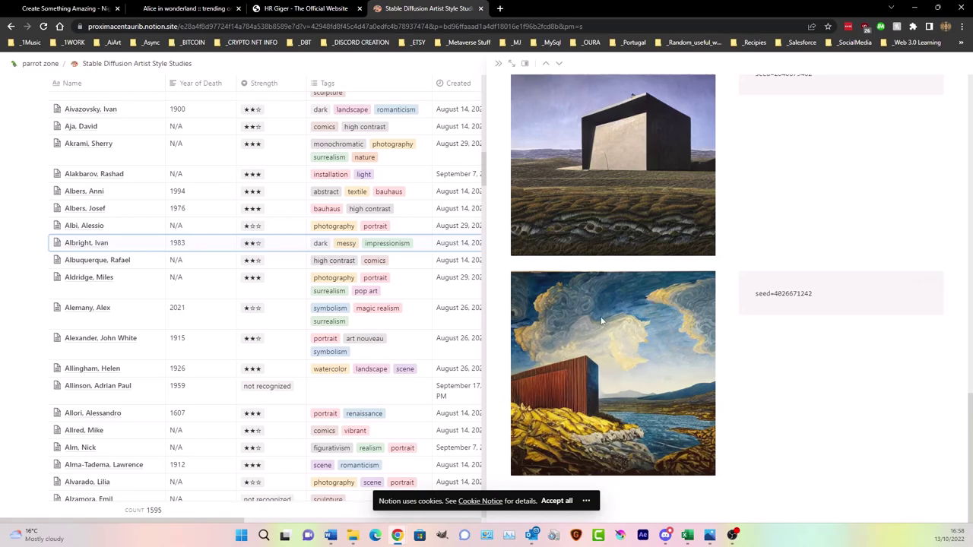
pyautogui.click(91, 9)
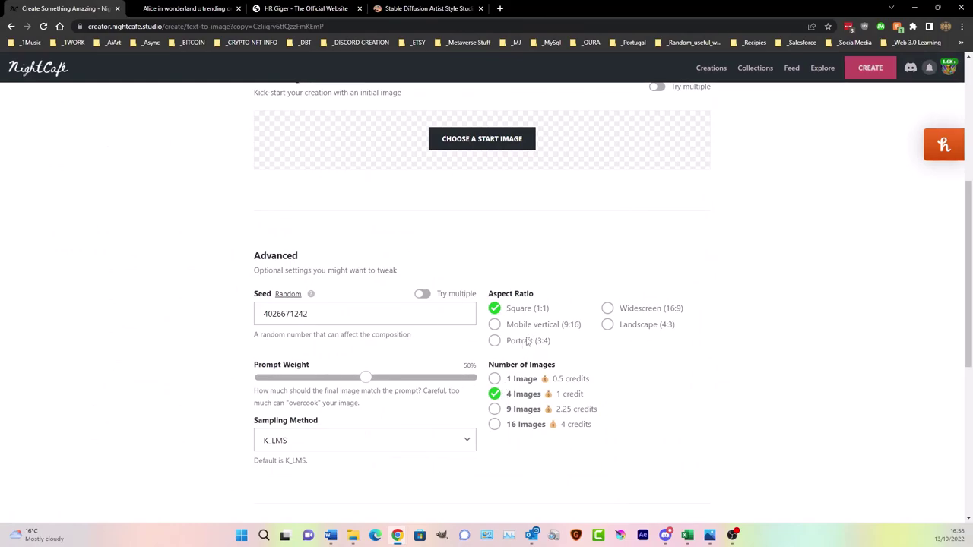
pyautogui.scroll(-5, 525, 342)
pyautogui.click(486, 459)
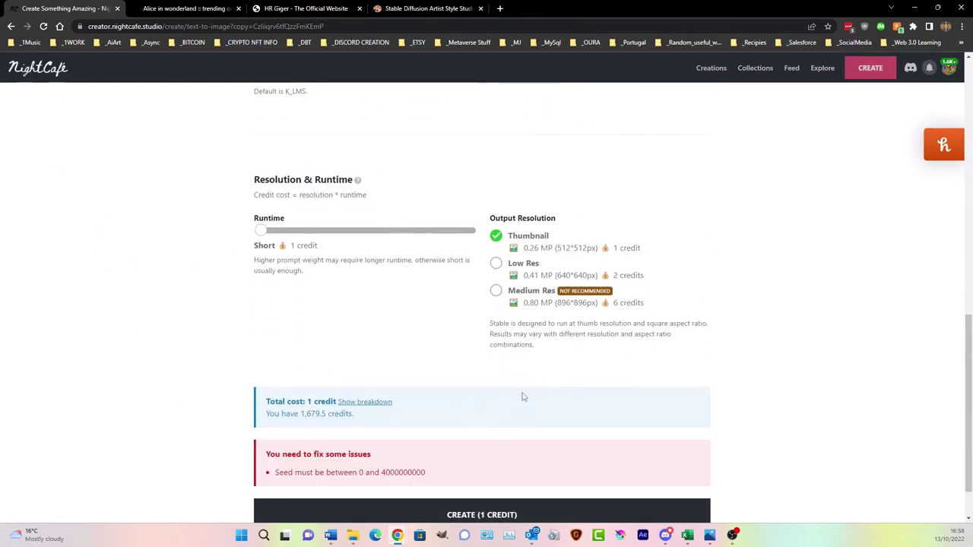
pyautogui.scroll(4, 520, 399)
pyautogui.scroll(-1, 520, 399)
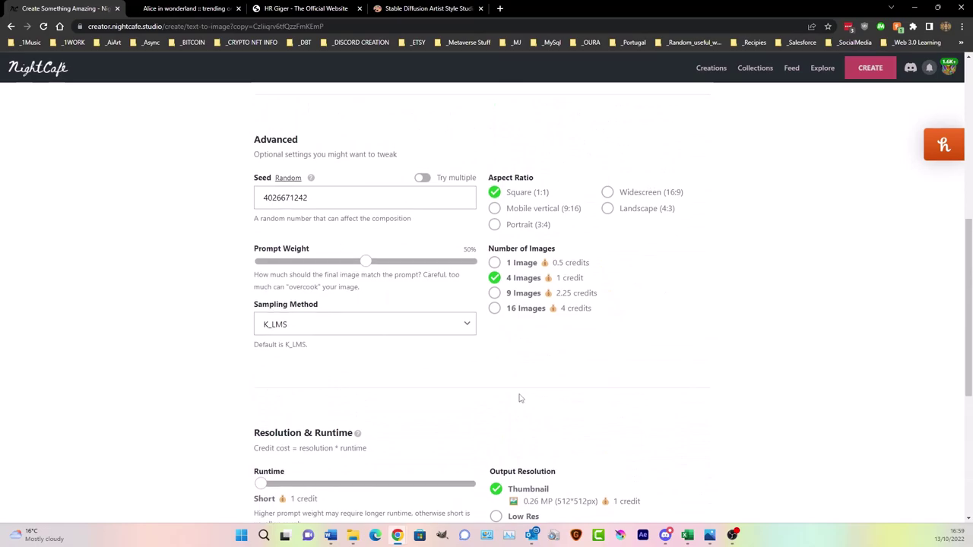
pyautogui.scroll(-3, 520, 398)
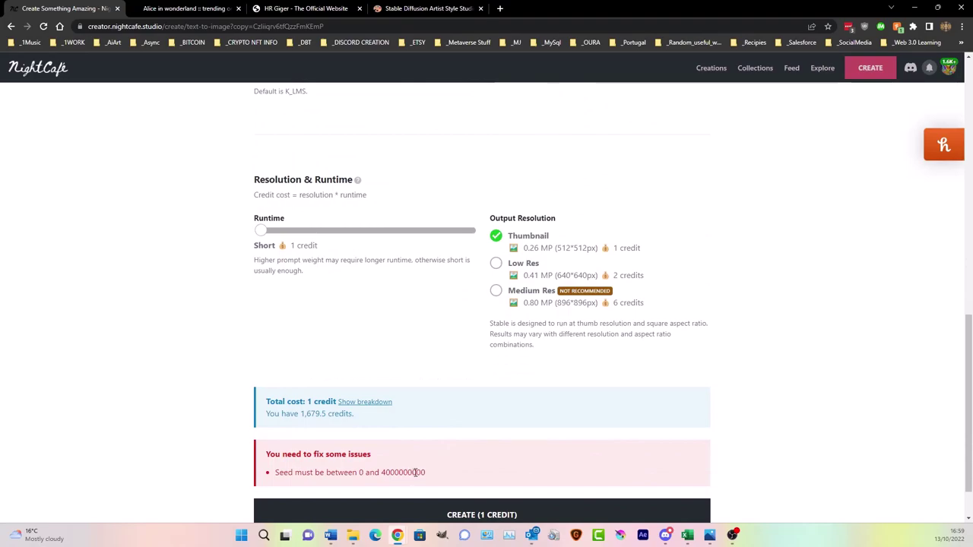
pyautogui.scroll(3, 419, 426)
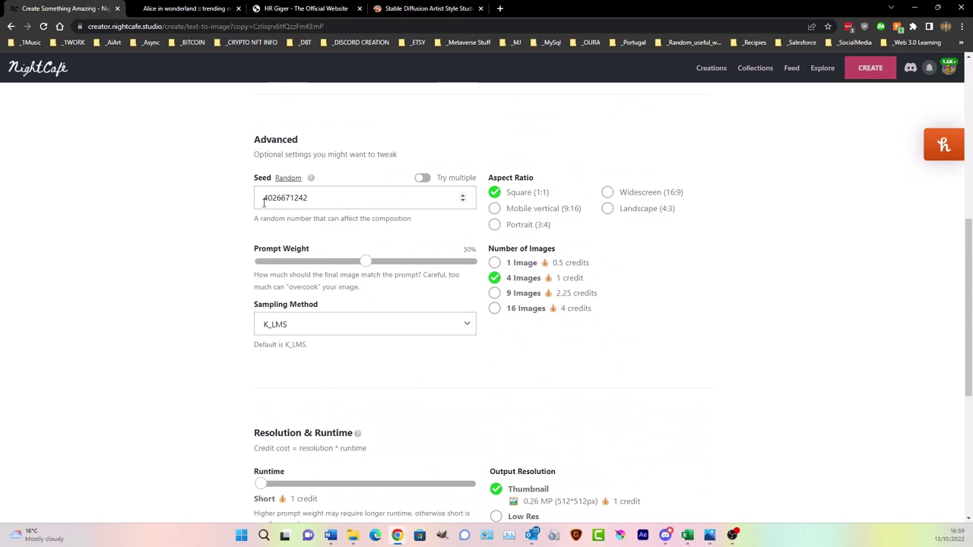
pyautogui.click(267, 201)
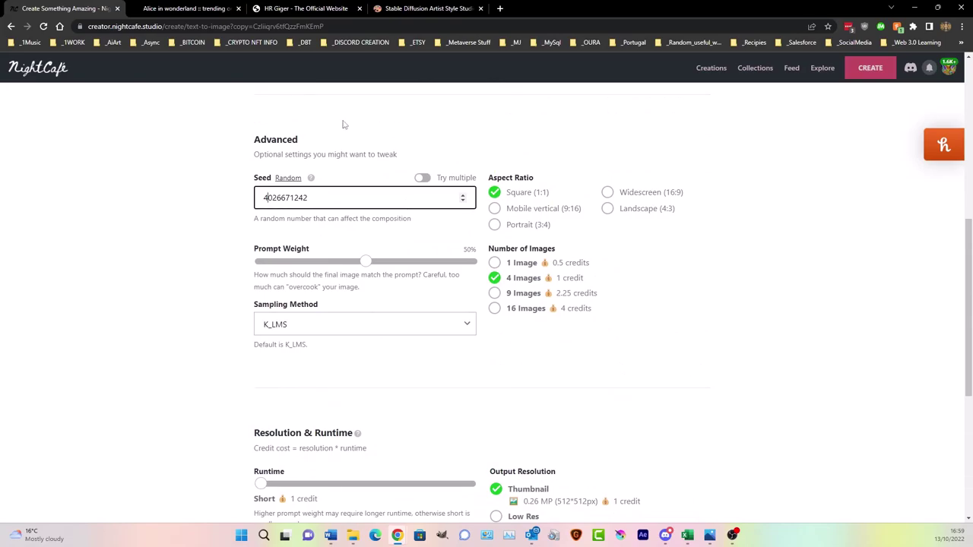
pyautogui.click(335, 202)
pyautogui.click(405, 12)
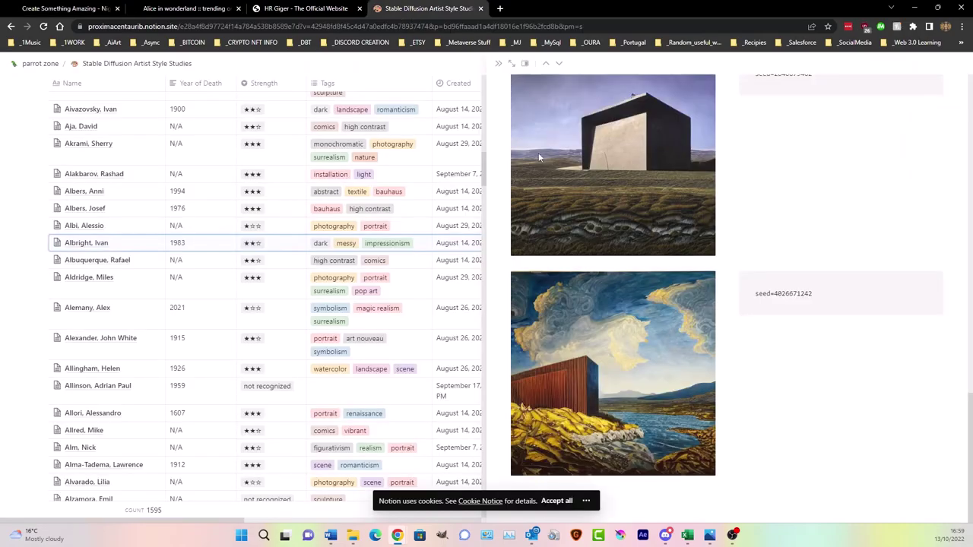
pyautogui.click(776, 294)
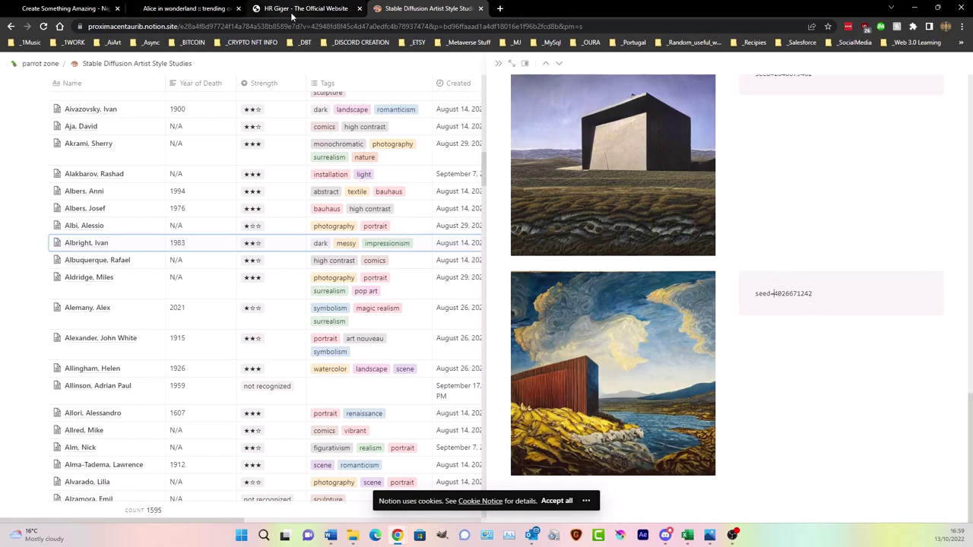
pyautogui.click(70, 10)
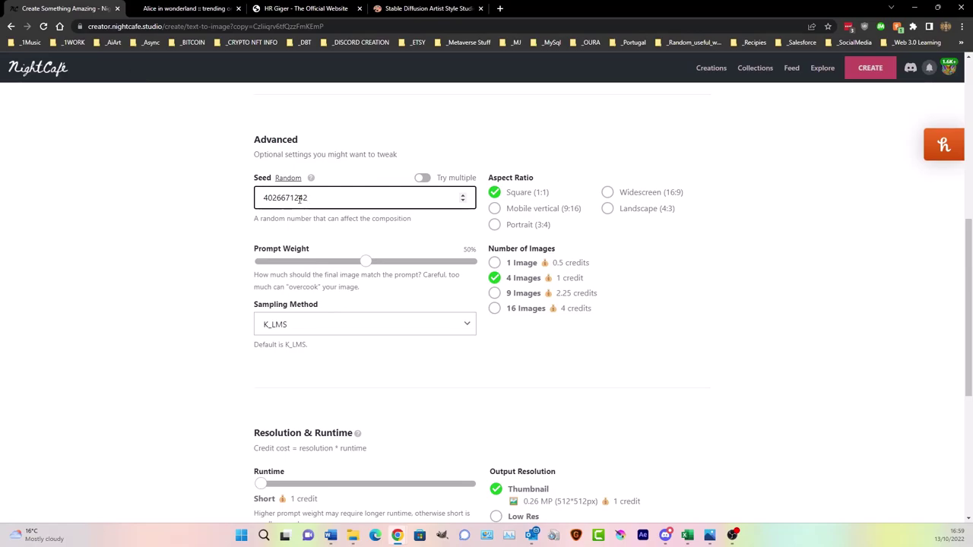
pyautogui.moveTo(295, 197); pyautogui.dragTo(316, 199)
pyautogui.click(320, 198)
pyautogui.click(401, 13)
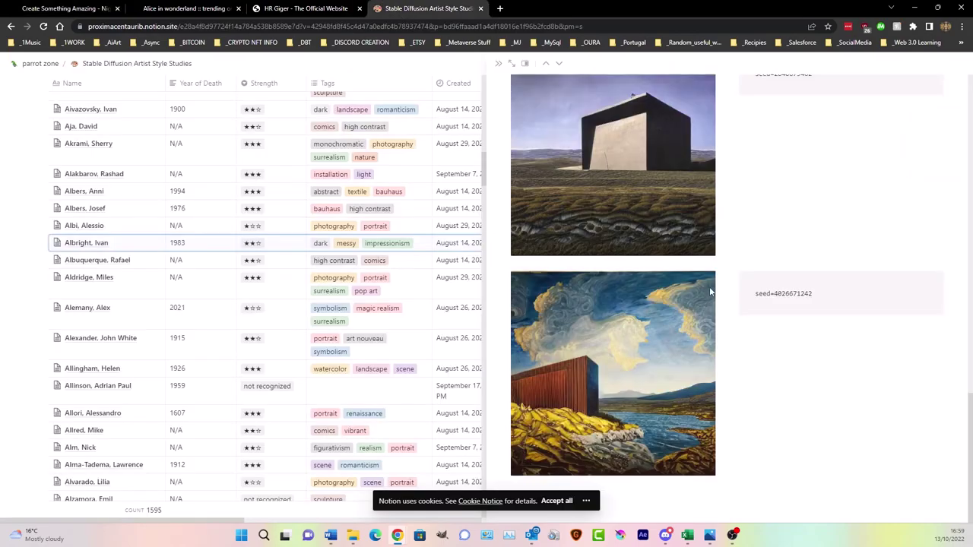
pyautogui.click(773, 294)
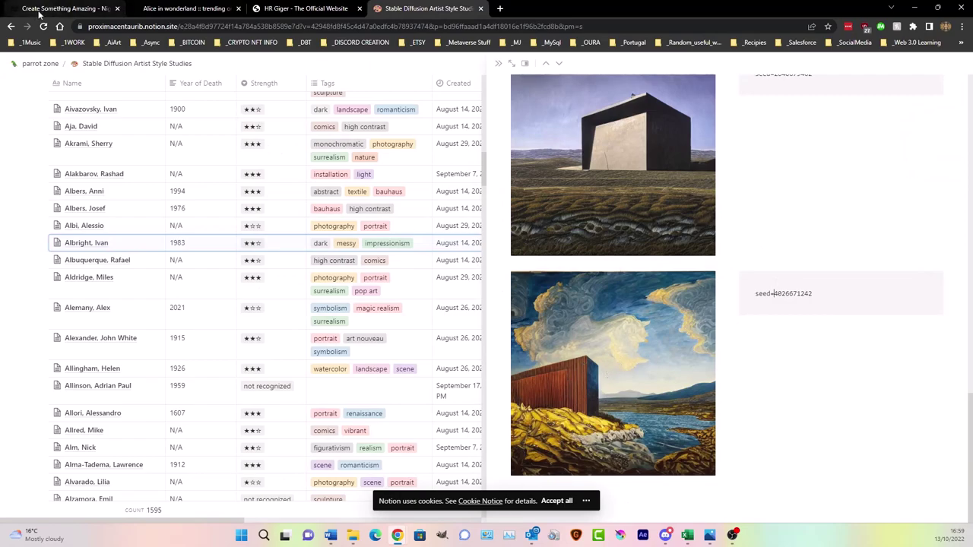
pyautogui.click(64, 8)
pyautogui.moveTo(321, 197); pyautogui.dragTo(204, 188)
pyautogui.click(450, 193)
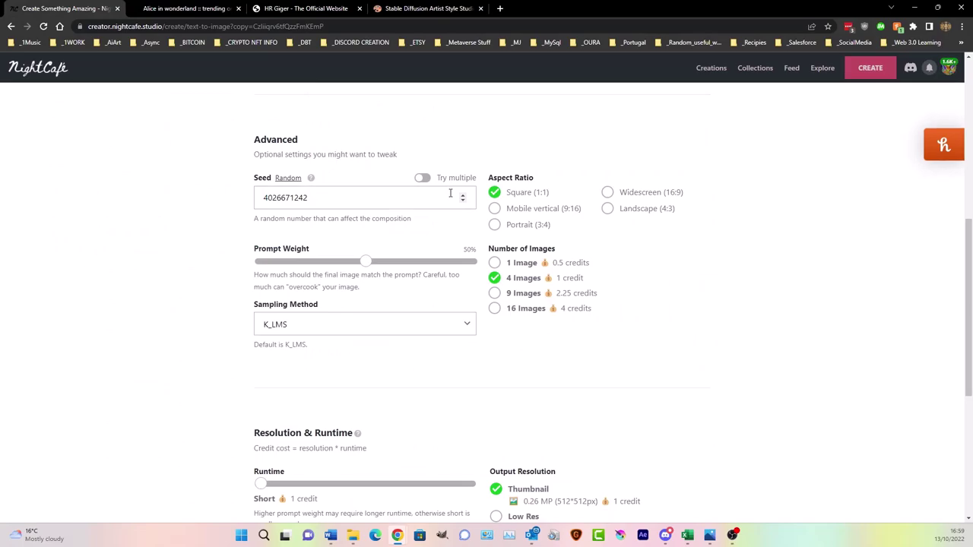
# - Randomize the seed to 692605173 and submit the Alice creation for 1 credit
pyautogui.moveTo(316, 197); pyautogui.dragTo(191, 195)
pyautogui.scroll(10, 396, 155)
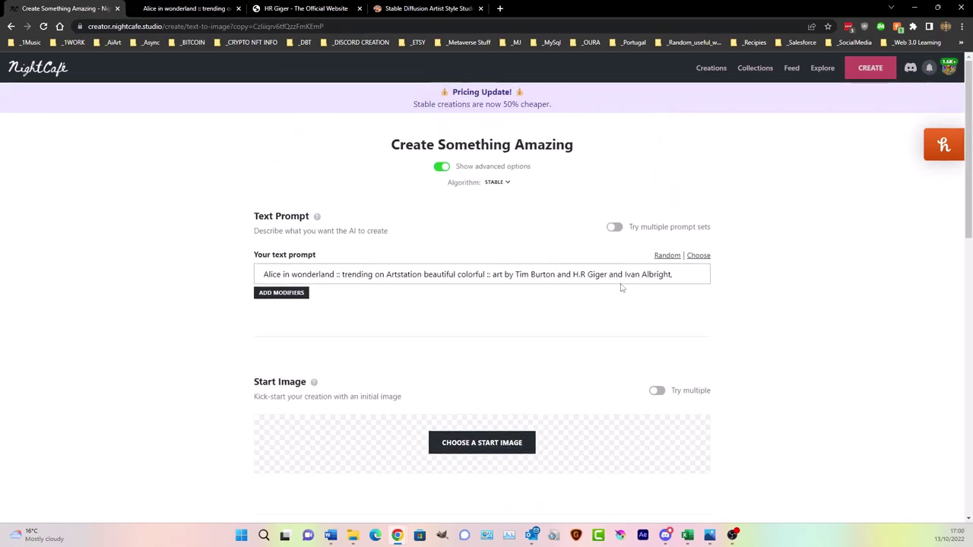
pyautogui.moveTo(624, 274); pyautogui.dragTo(637, 291)
pyautogui.click(595, 296)
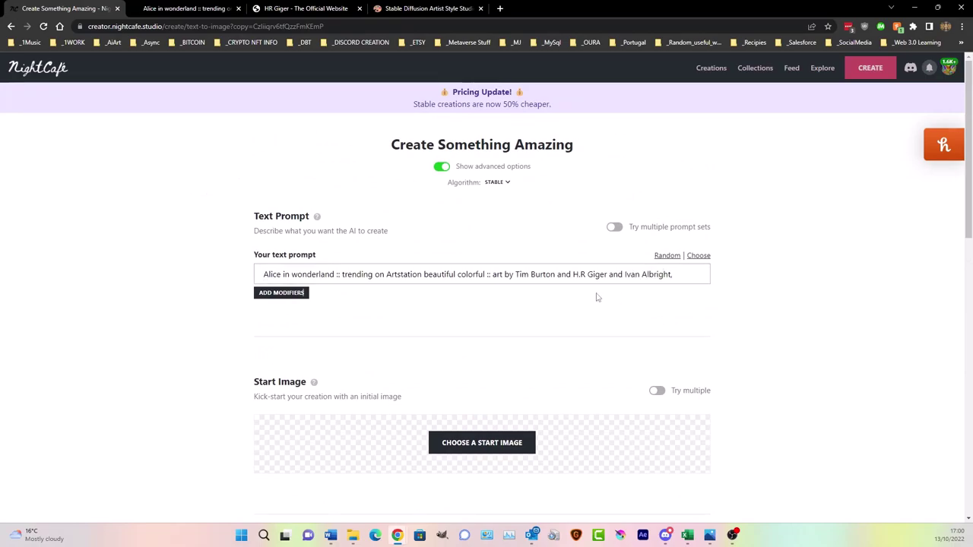
pyautogui.scroll(-4, 395, 280)
pyautogui.click(289, 295)
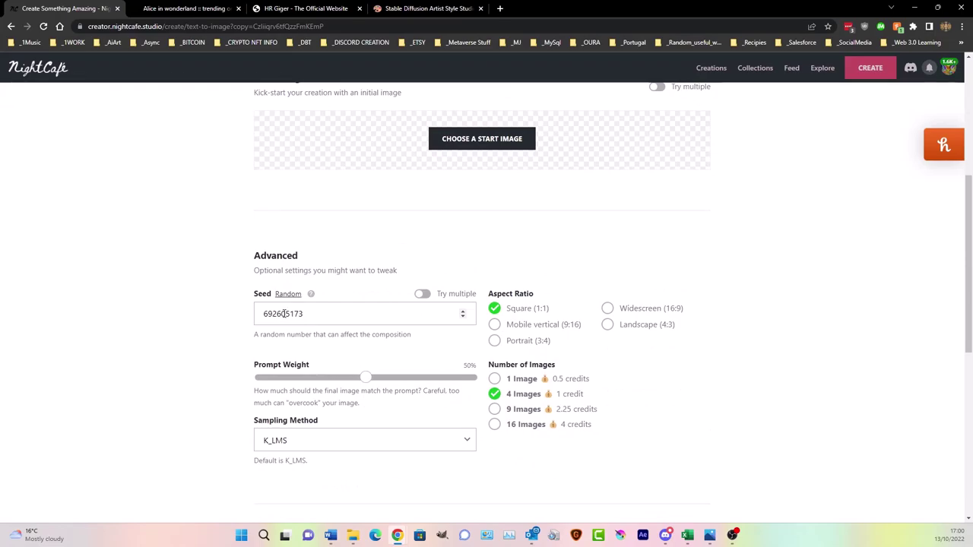
pyautogui.scroll(-3, 225, 311)
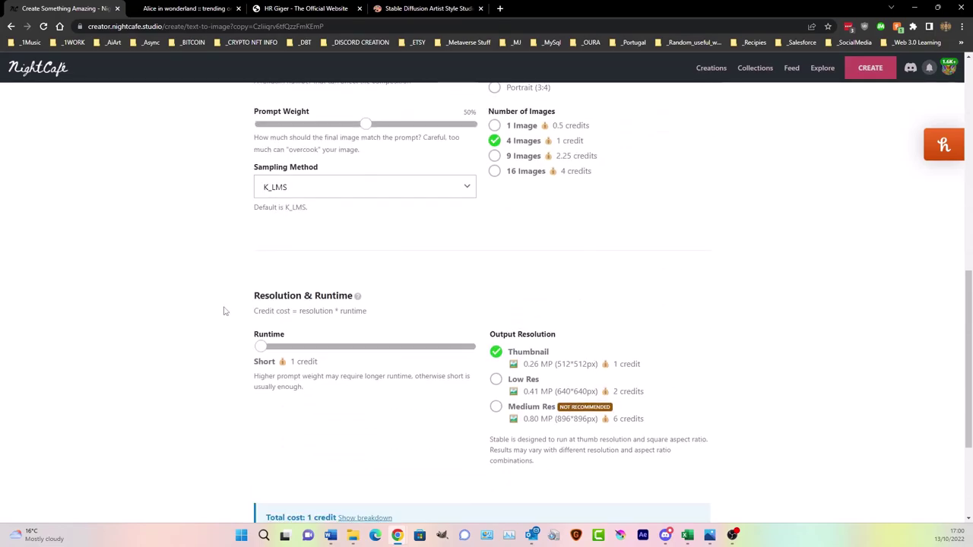
pyautogui.scroll(-2, 225, 311)
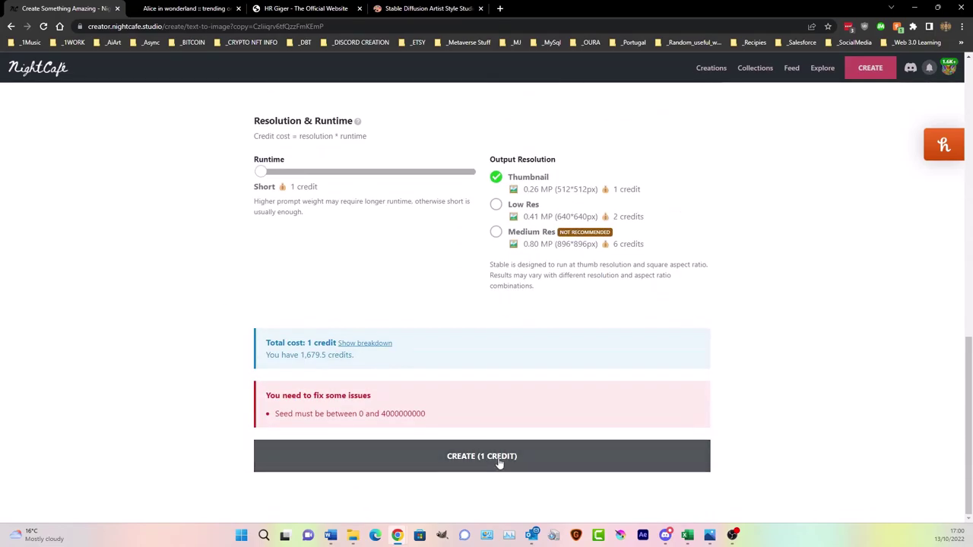
pyautogui.click(499, 463)
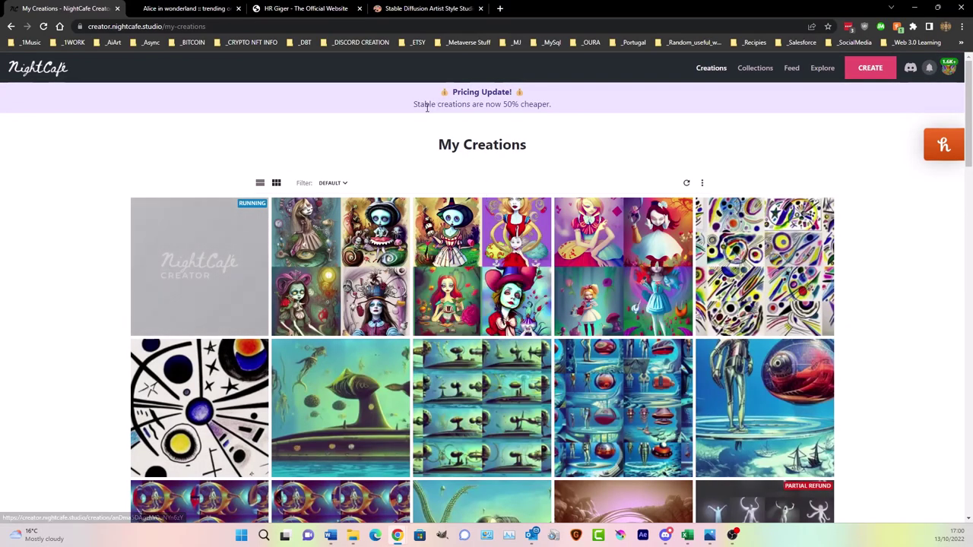
# - View the newly finished four-image Alice creation, then go back to My Creations
pyautogui.moveTo(413, 108); pyautogui.dragTo(558, 108)
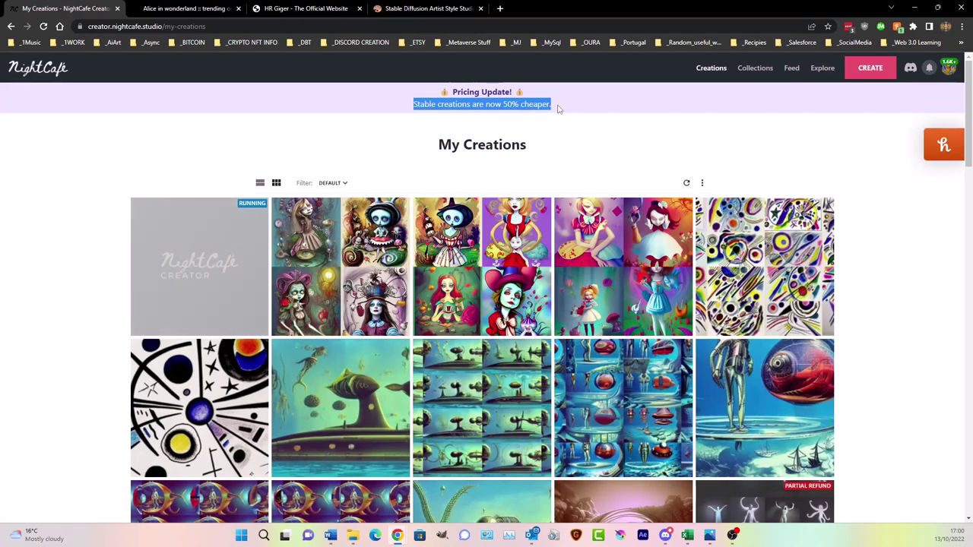
pyautogui.click(558, 109)
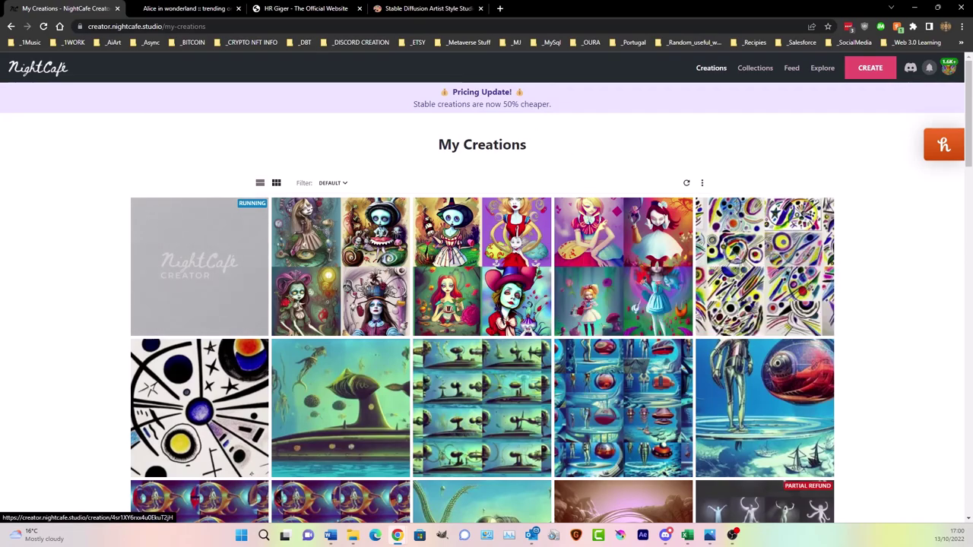
pyautogui.moveTo(807, 268)
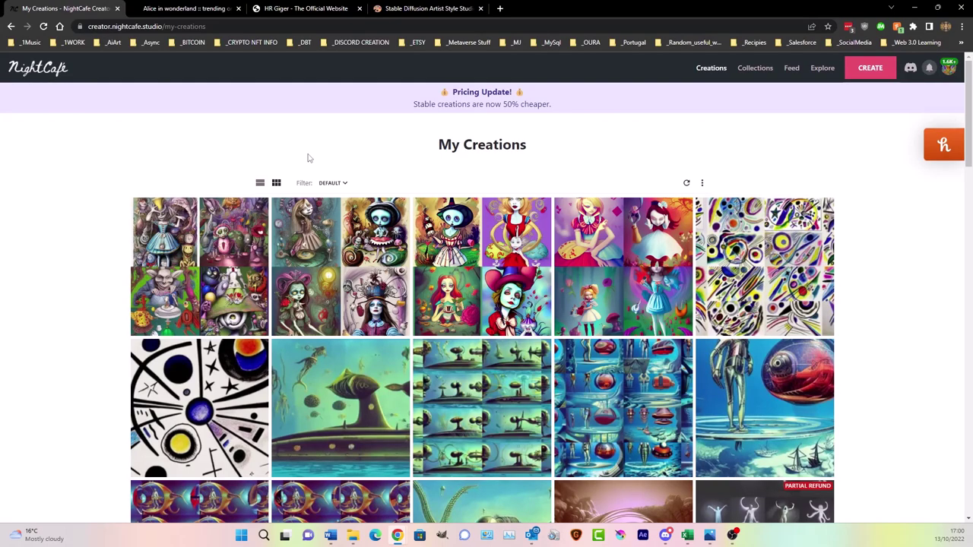
pyautogui.scroll(-5, 308, 157)
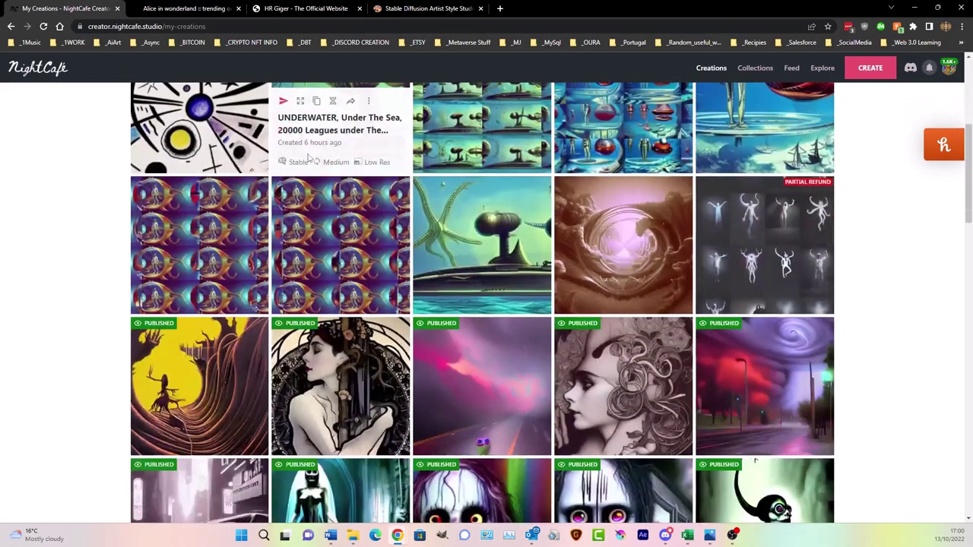
pyautogui.scroll(1, 342, 304)
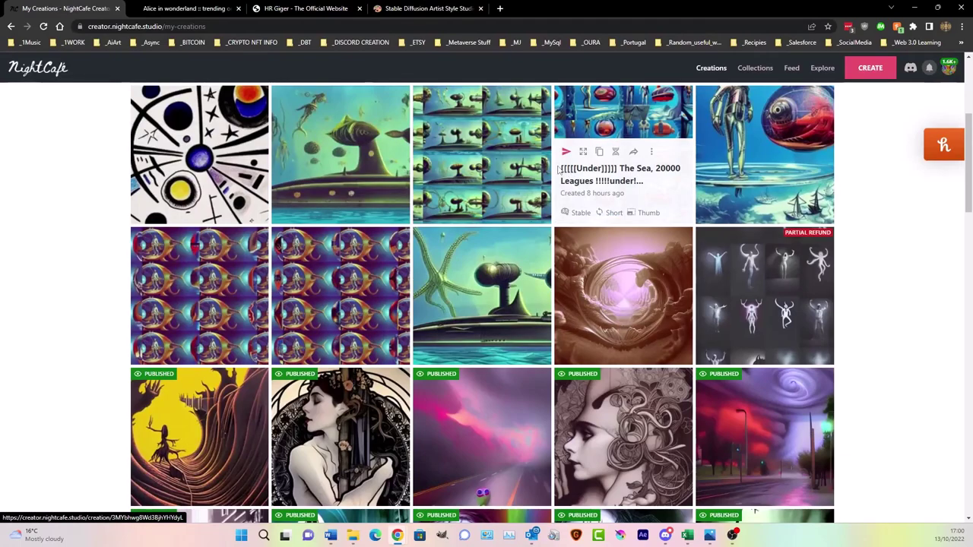
pyautogui.scroll(4, 479, 190)
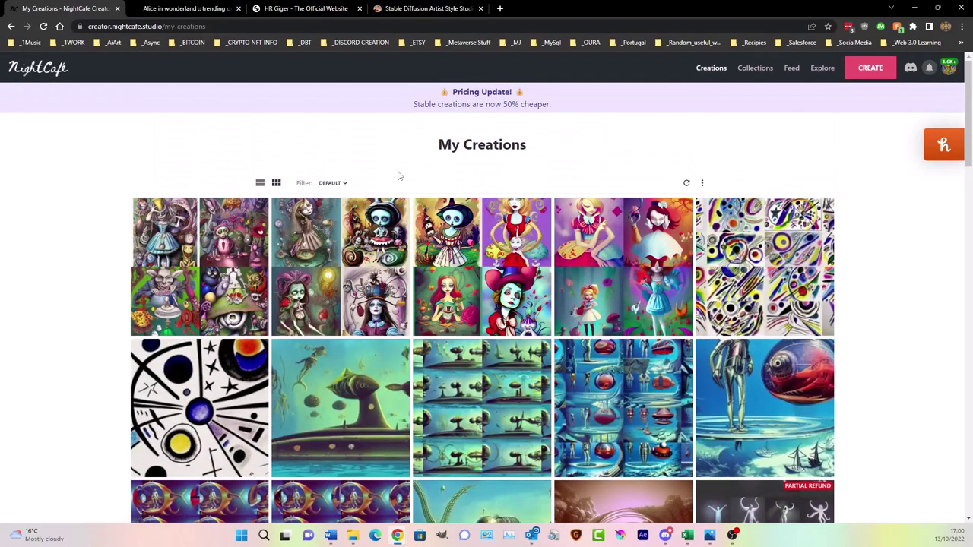
pyautogui.moveTo(490, 214)
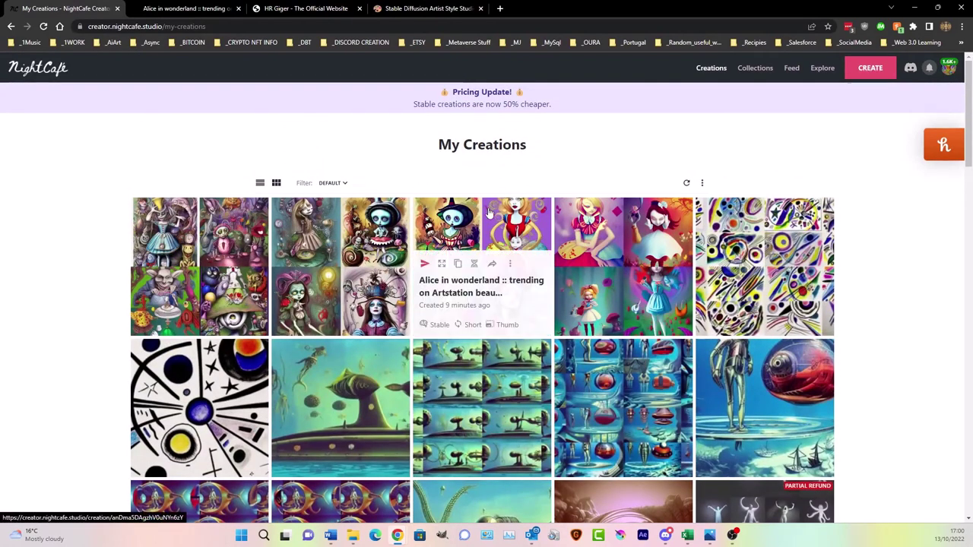
pyautogui.click(213, 228)
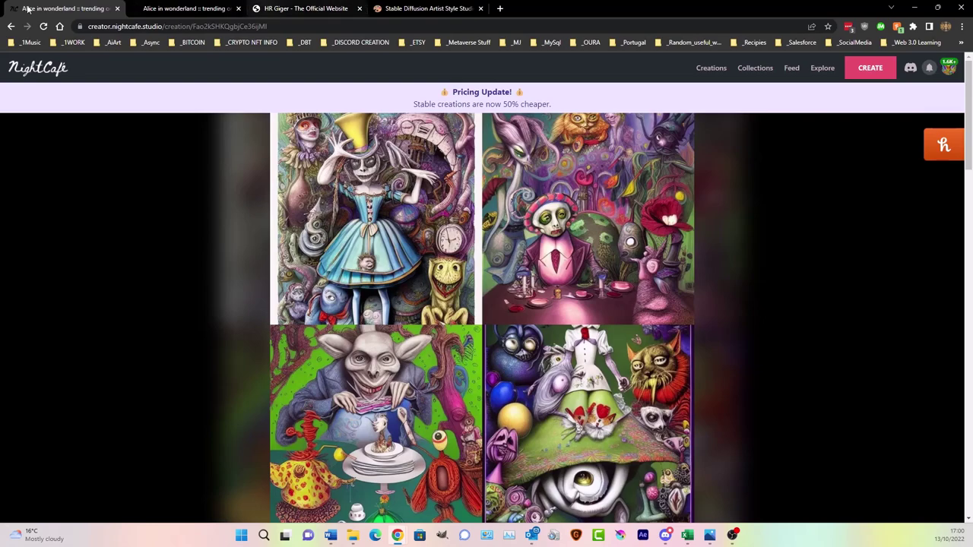
pyautogui.click(701, 70)
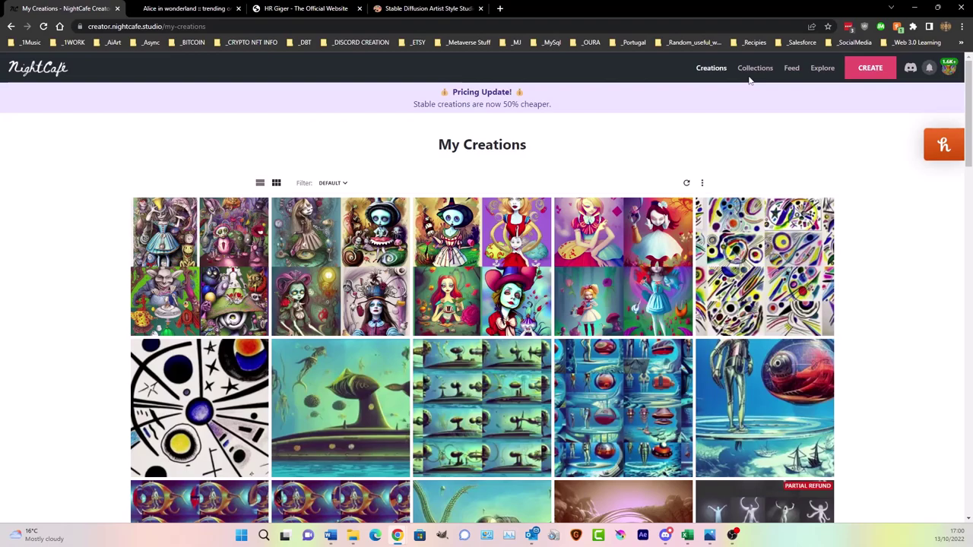
# - Multi-select the four Alice creations and bring up the Add/remove from collection options
pyautogui.moveTo(604, 264)
pyautogui.click(651, 264)
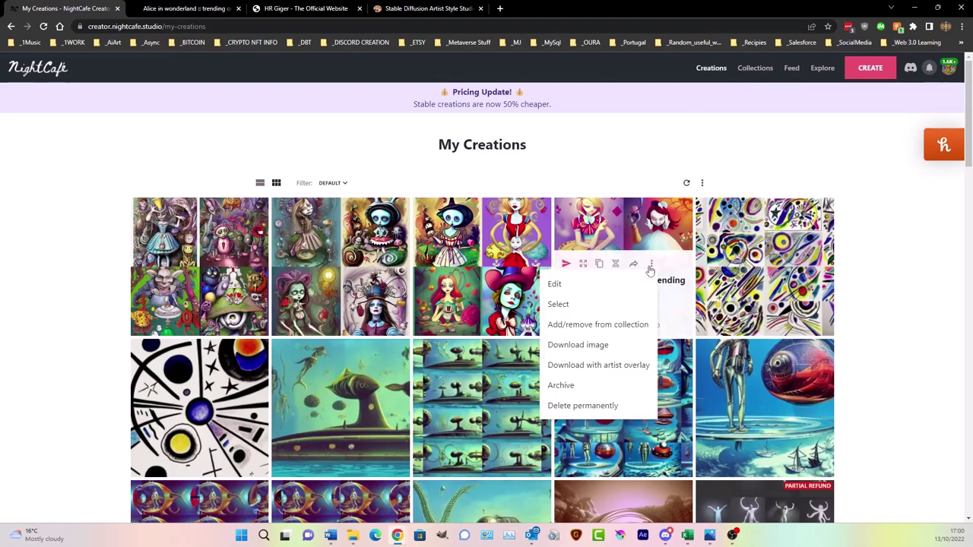
pyautogui.click(595, 304)
pyautogui.click(479, 277)
pyautogui.click(350, 260)
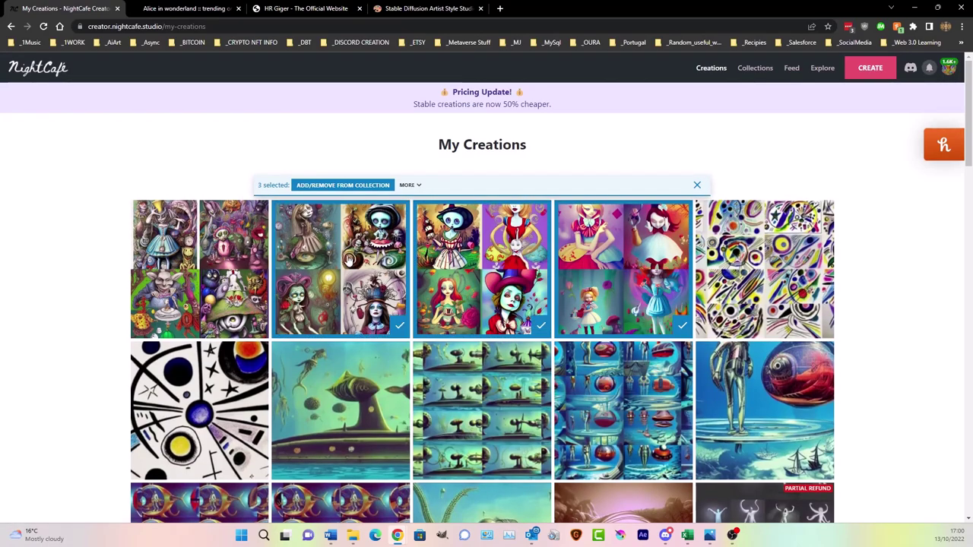
pyautogui.click(213, 266)
pyautogui.click(384, 185)
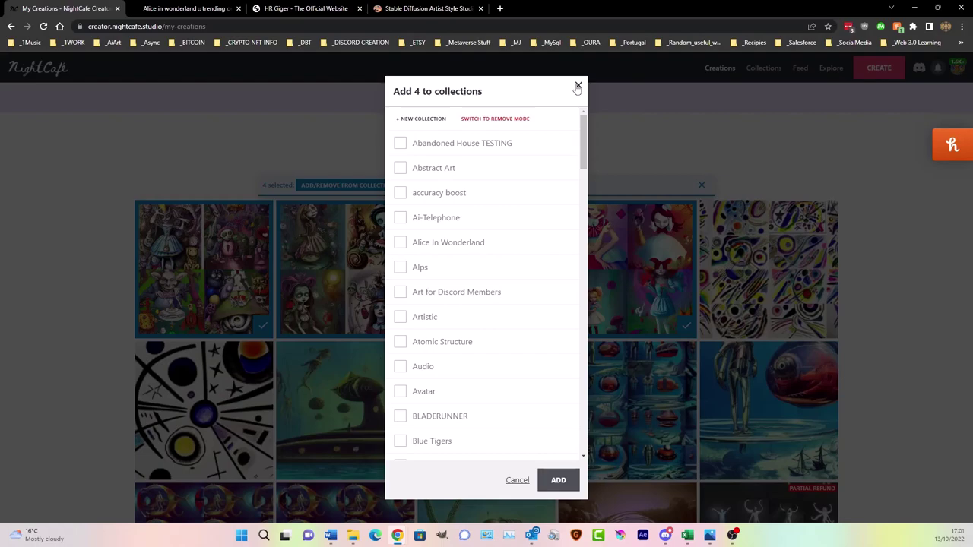
# - Create the 'Artist names testing' collection, add the creations, and open My Collections
pyautogui.click(432, 119)
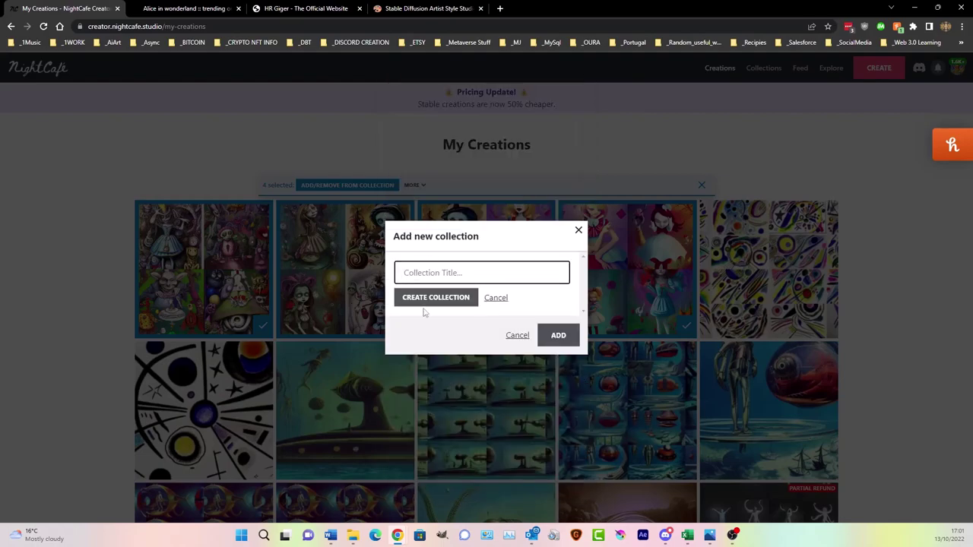
pyautogui.write('Artist')
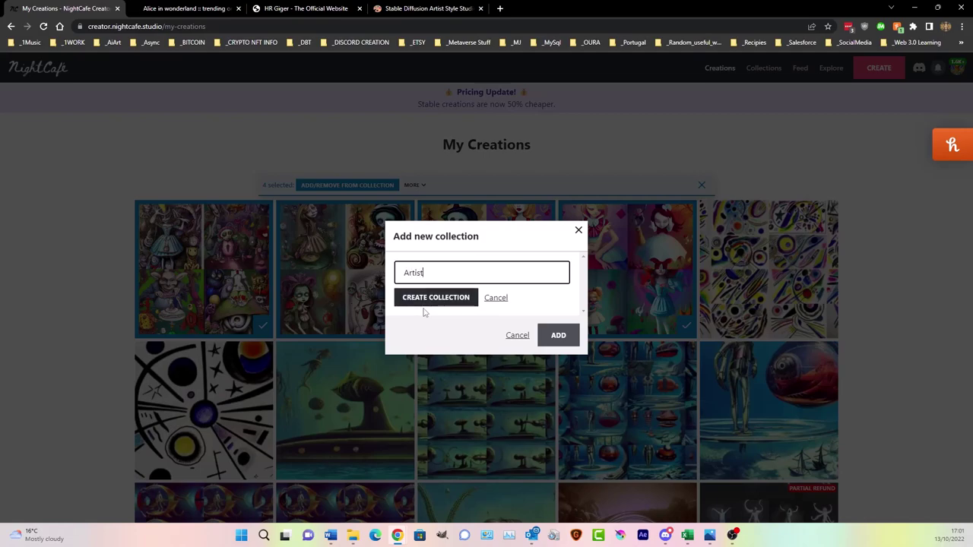
pyautogui.write(' names testing')
pyautogui.click(439, 297)
pyautogui.click(558, 479)
pyautogui.click(754, 67)
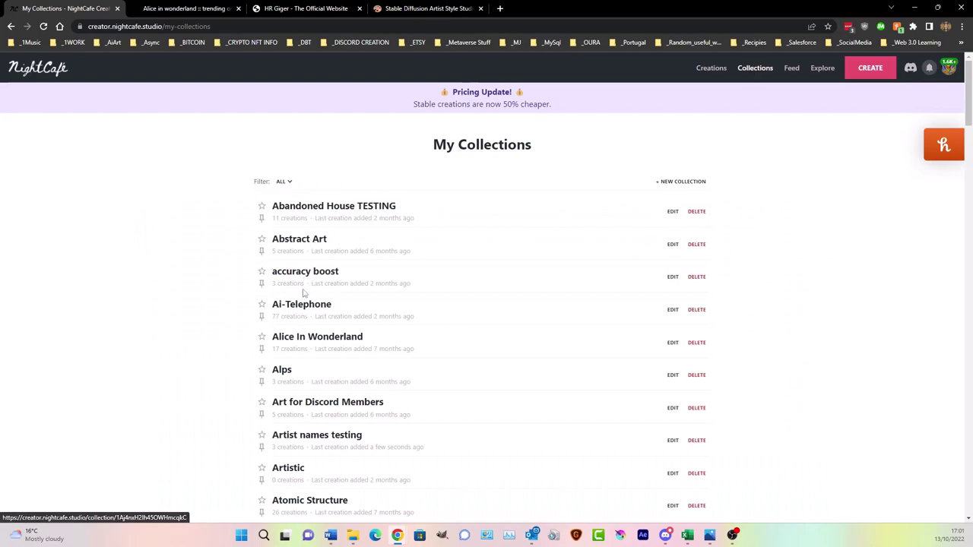
# - Browse the Artist names testing collection and enlarge the third Alice creation, checking Notion's studies table
pyautogui.click(329, 437)
pyautogui.scroll(-1, 344, 251)
pyautogui.scroll(-2, 344, 251)
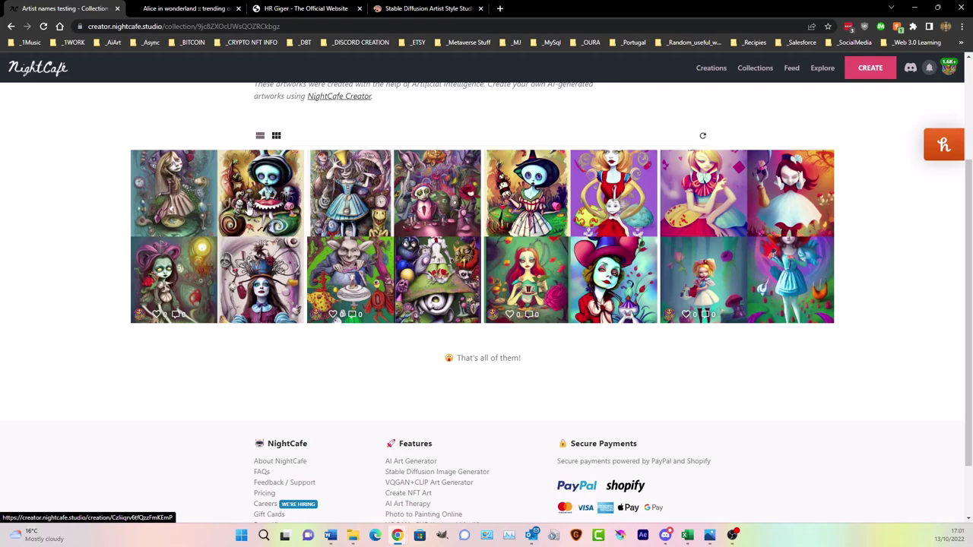
pyautogui.click(445, 9)
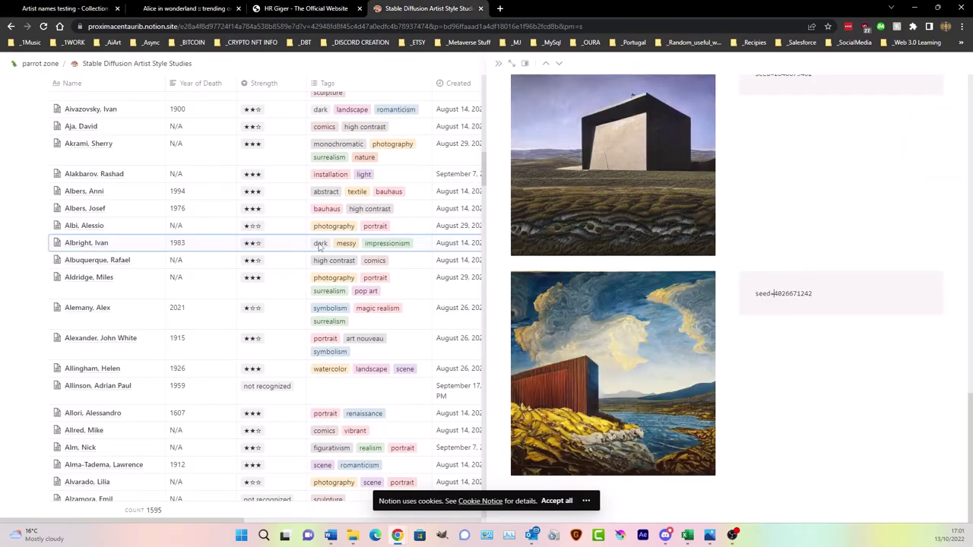
pyautogui.click(88, 6)
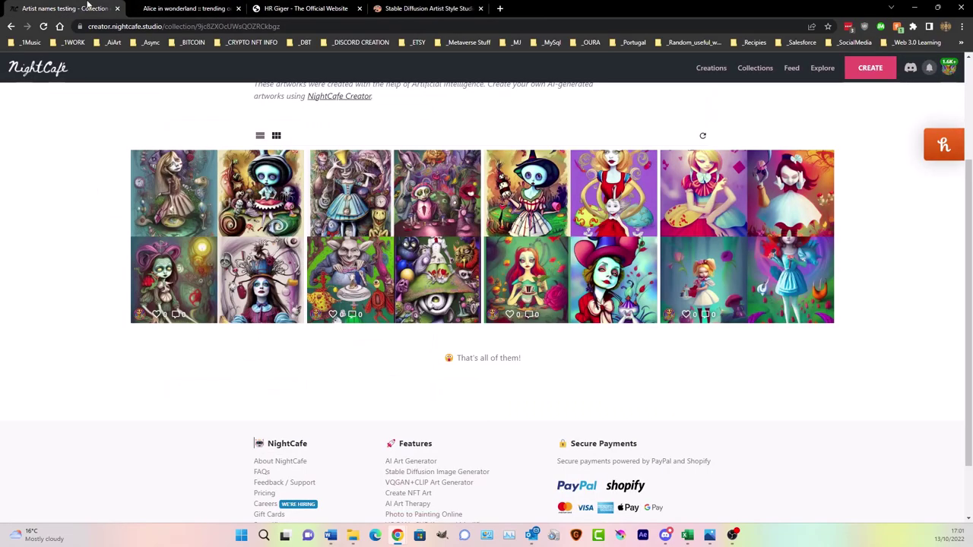
pyautogui.click(369, 229)
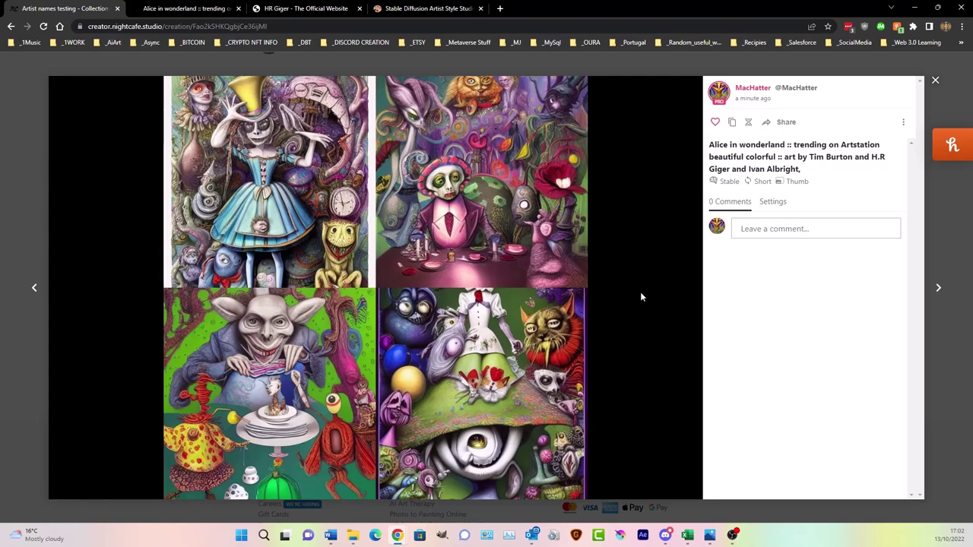
pyautogui.click(428, 9)
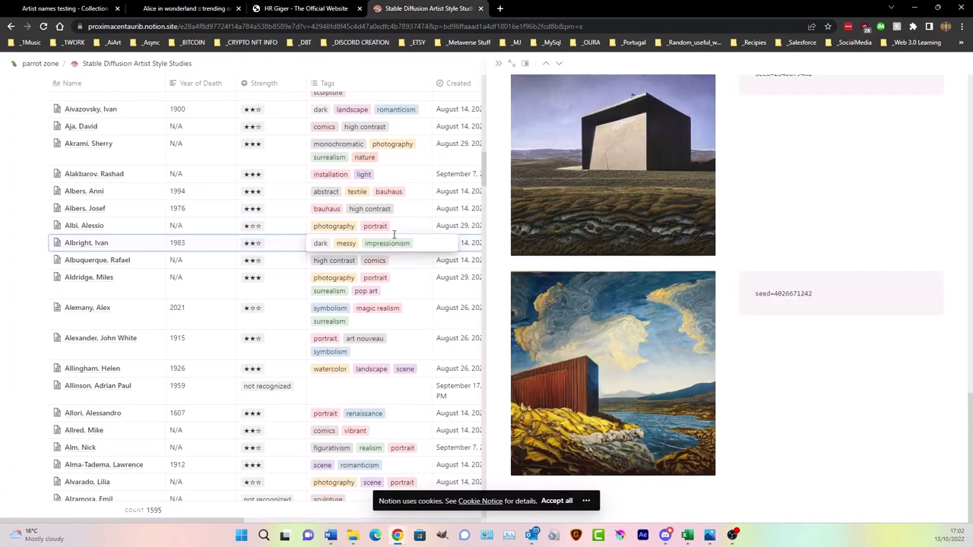
# - Search Google in a new tab for 'what is impressionism'
pyautogui.click(499, 9)
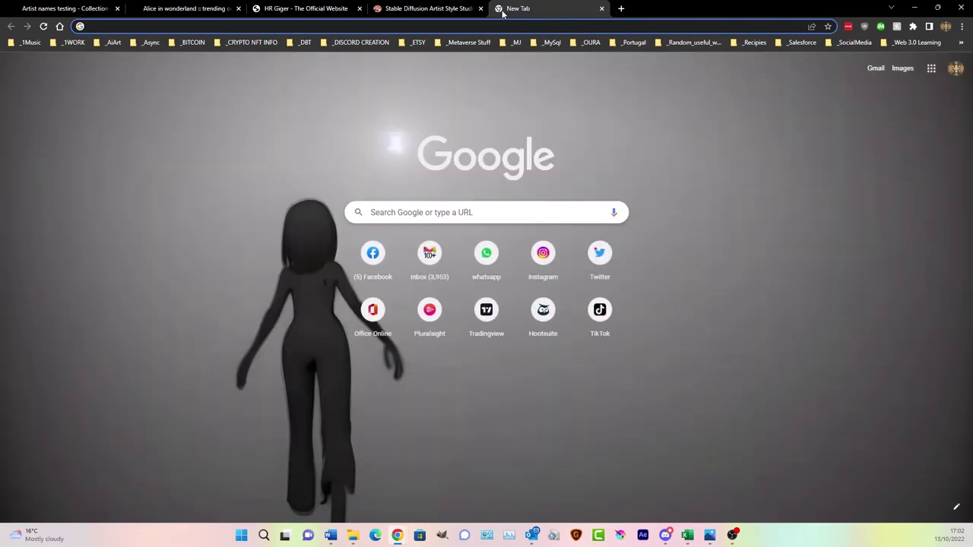
pyautogui.write('what is impre')
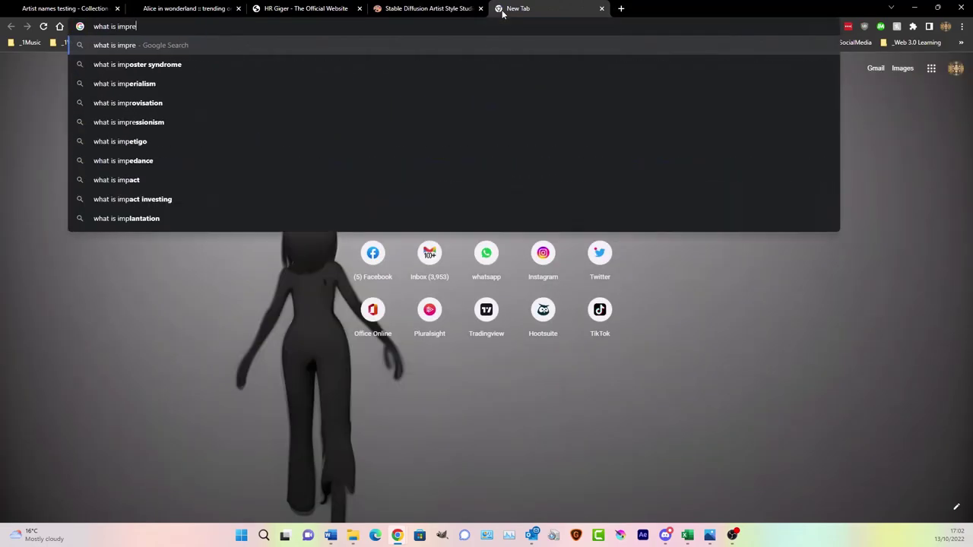
pyautogui.write('ssionism')
pyautogui.press('Return')
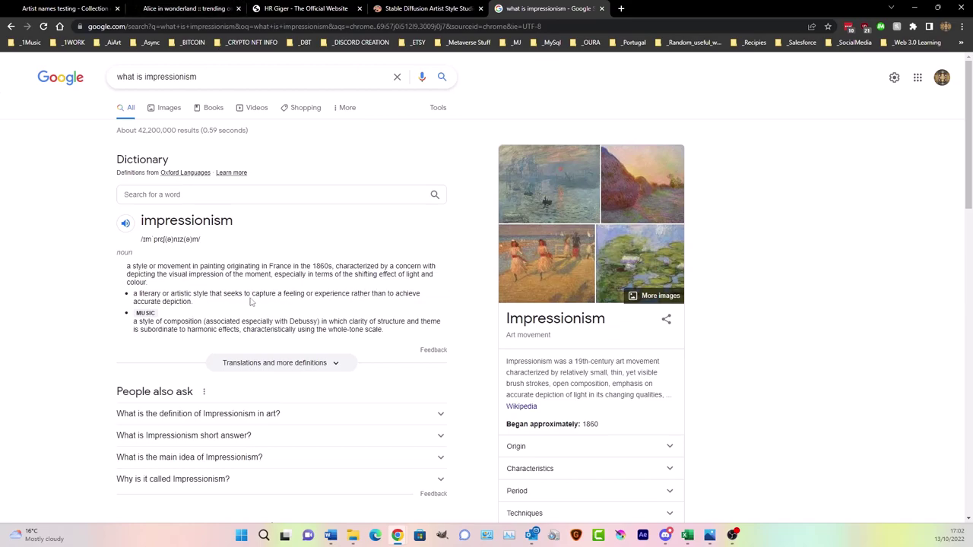
# - Read the impressionism definition, highlighting 'accurate depiction', then return to the NightCafe collection
pyautogui.moveTo(284, 294); pyautogui.dragTo(371, 293)
pyautogui.moveTo(132, 303); pyautogui.dragTo(194, 302)
pyautogui.click(195, 303)
pyautogui.click(92, 6)
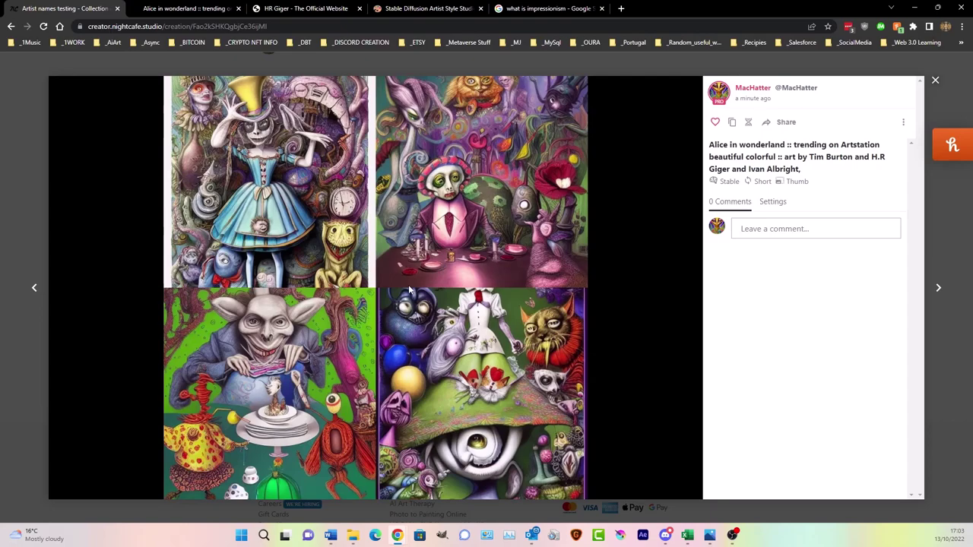
# - Close the enlarged Alice creation view after viewing it once more
pyautogui.click(936, 81)
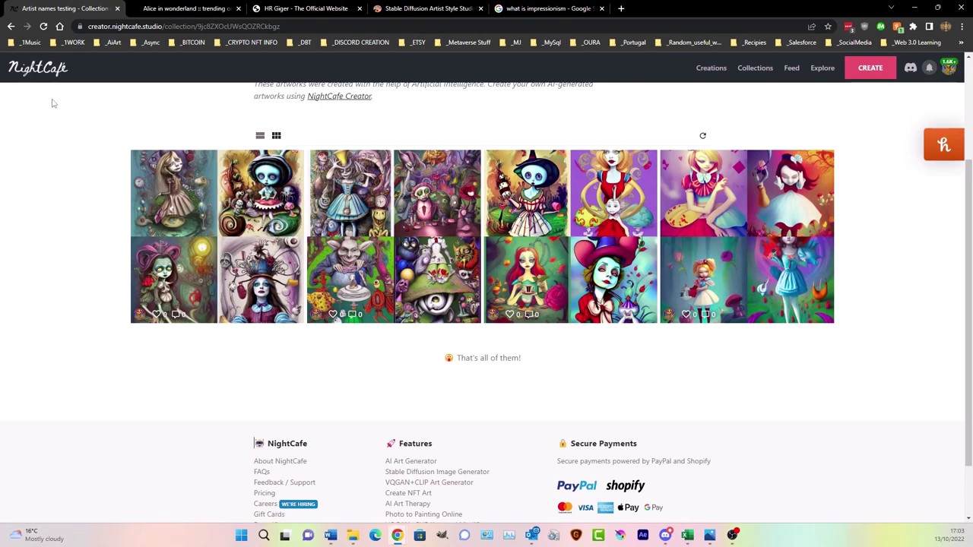
pyautogui.click(377, 225)
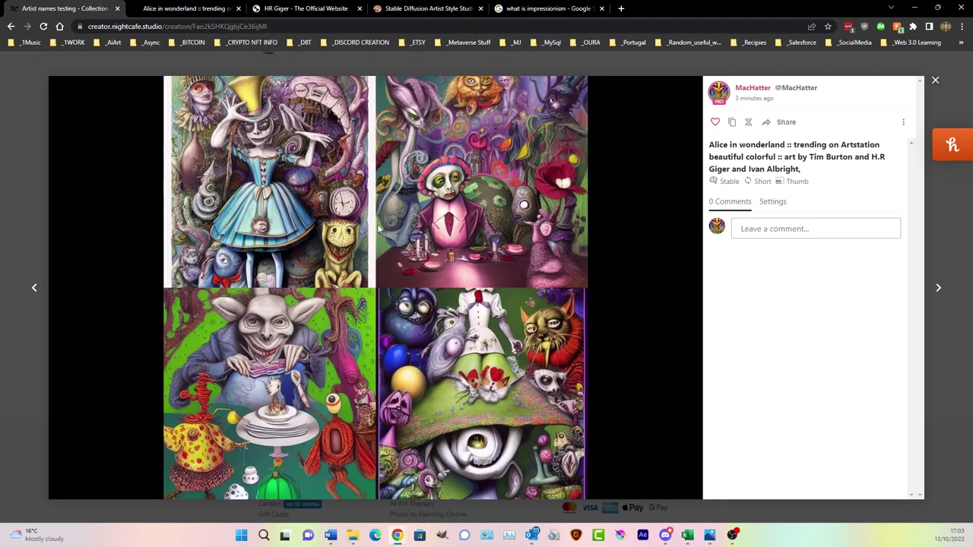
pyautogui.click(936, 81)
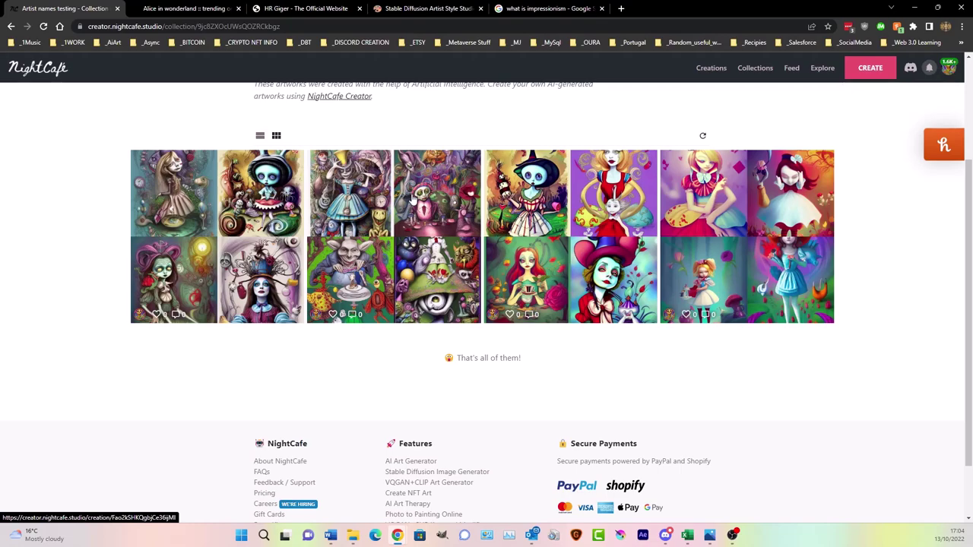
pyautogui.scroll(3, 769, 122)
pyautogui.scroll(-2, 613, 241)
pyautogui.scroll(2, 613, 241)
# - From My Creations, open the Alice in wonderland creation and reuse its prompt for a new creation
pyautogui.click(711, 68)
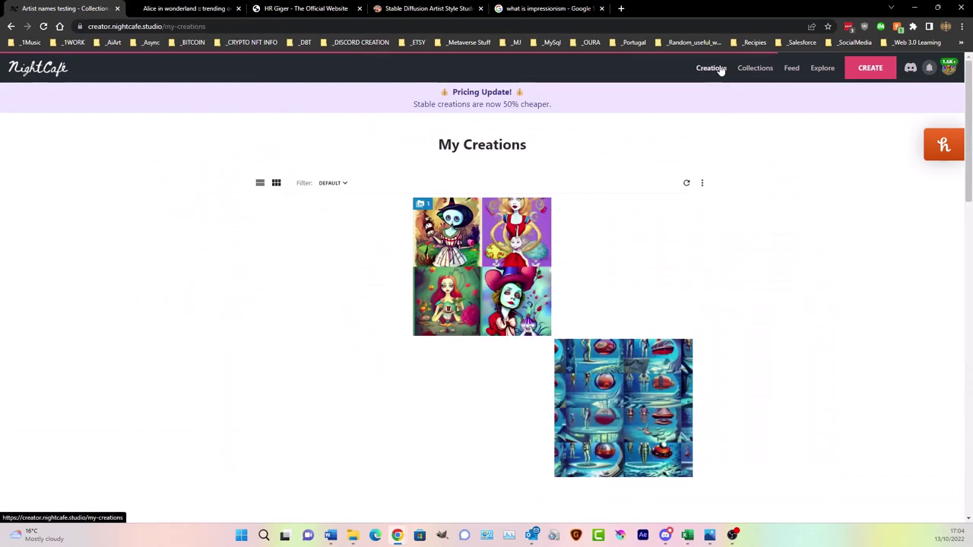
pyautogui.moveTo(201, 236)
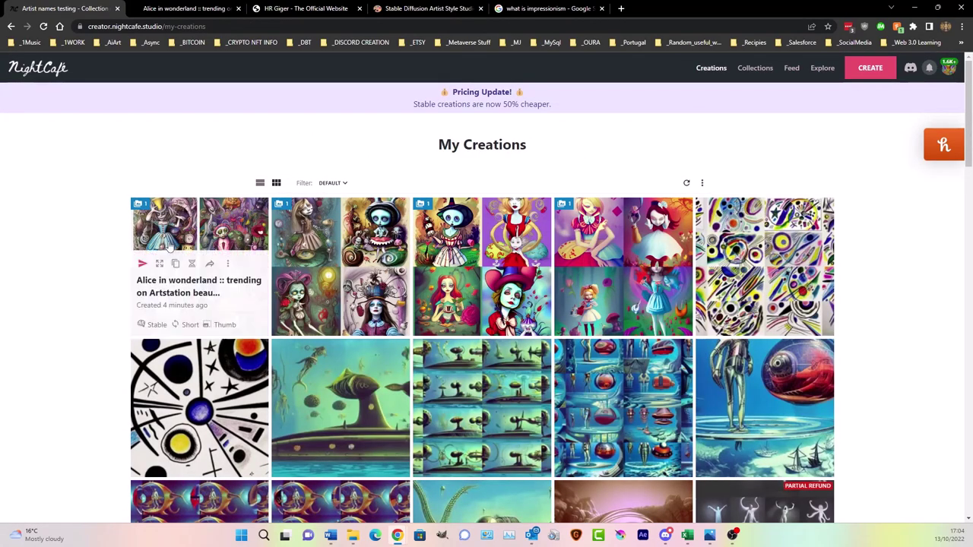
pyautogui.click(207, 231)
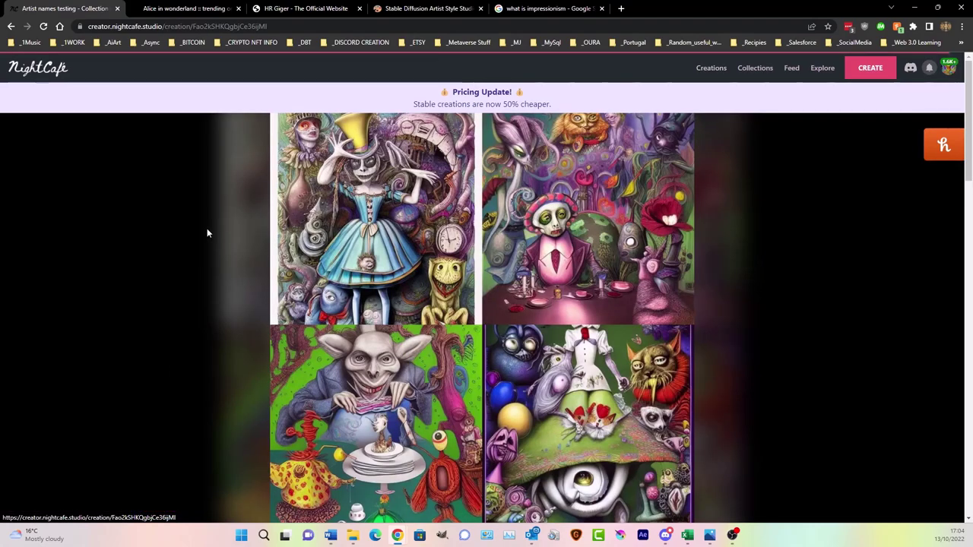
pyautogui.scroll(-6, 532, 250)
pyautogui.click(621, 278)
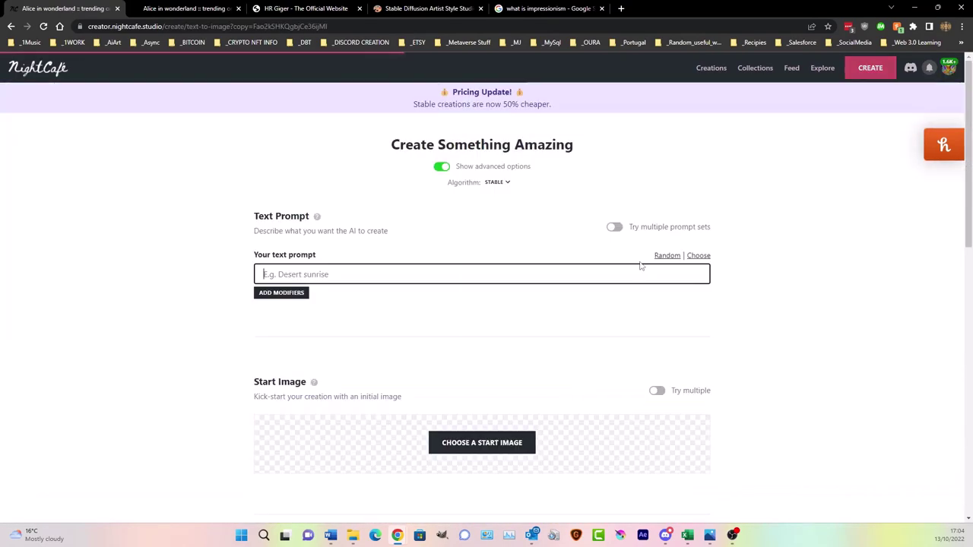
# - Delete the trailing punctuation so the prompt ends with 'Ivan Albright'
pyautogui.click(680, 274)
pyautogui.press('BackSpace')
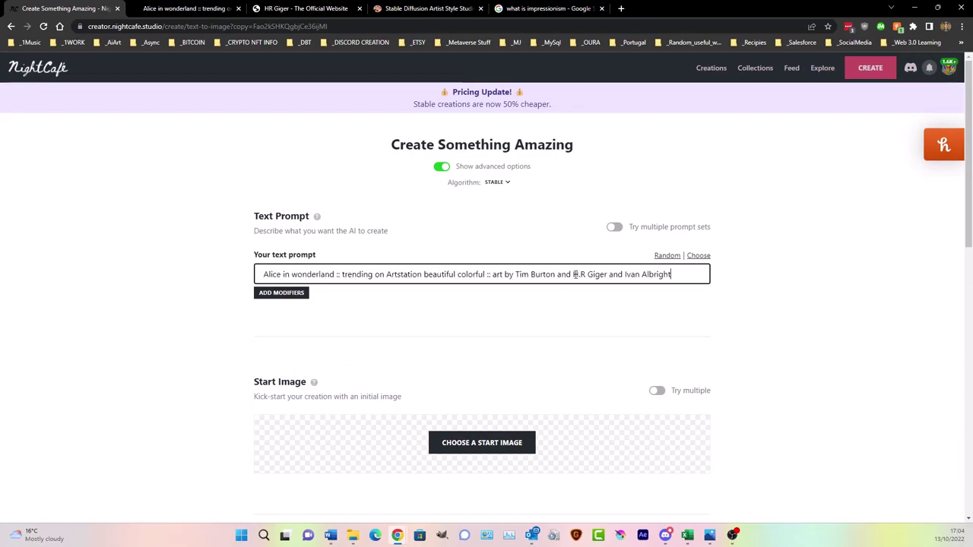
pyautogui.moveTo(625, 275); pyautogui.dragTo(673, 277)
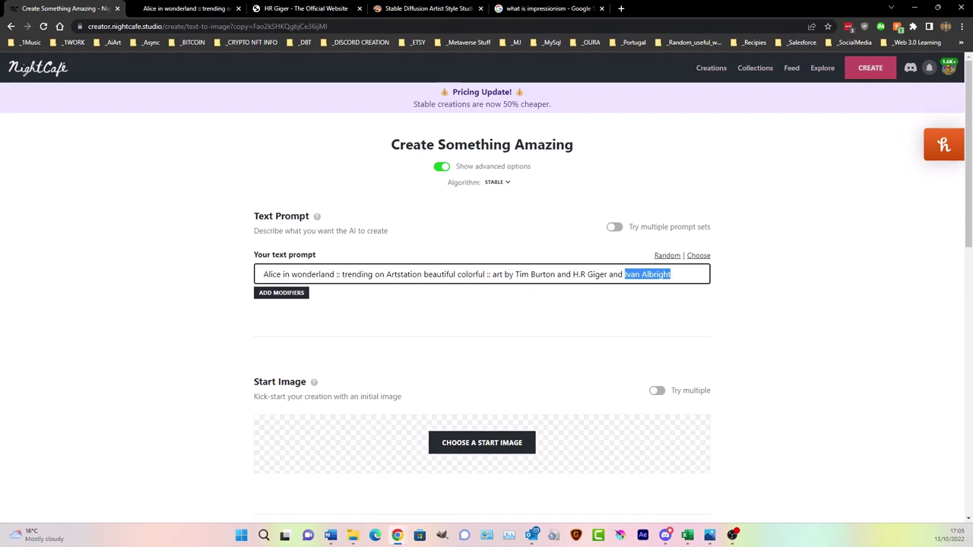
pyautogui.hotkey('alt', 'Tab')
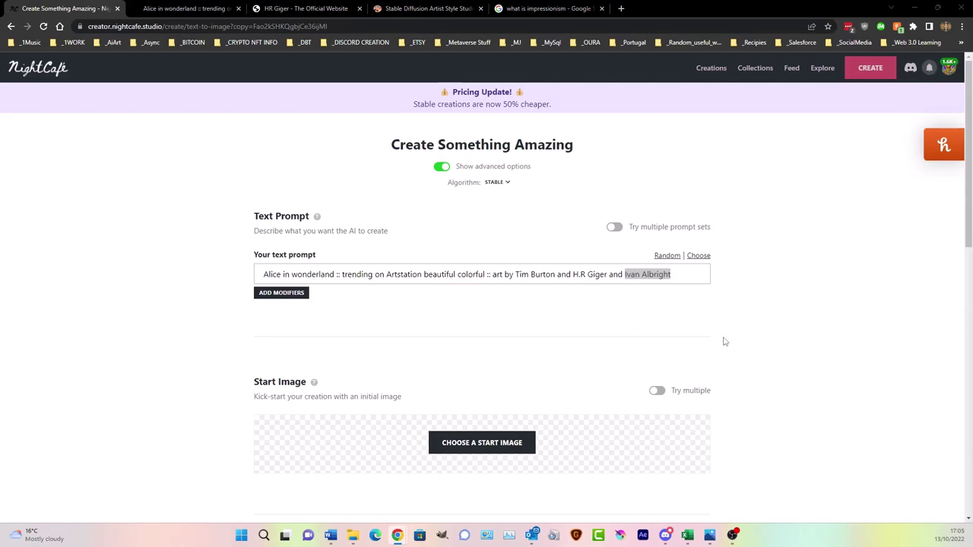
pyautogui.click(453, 274)
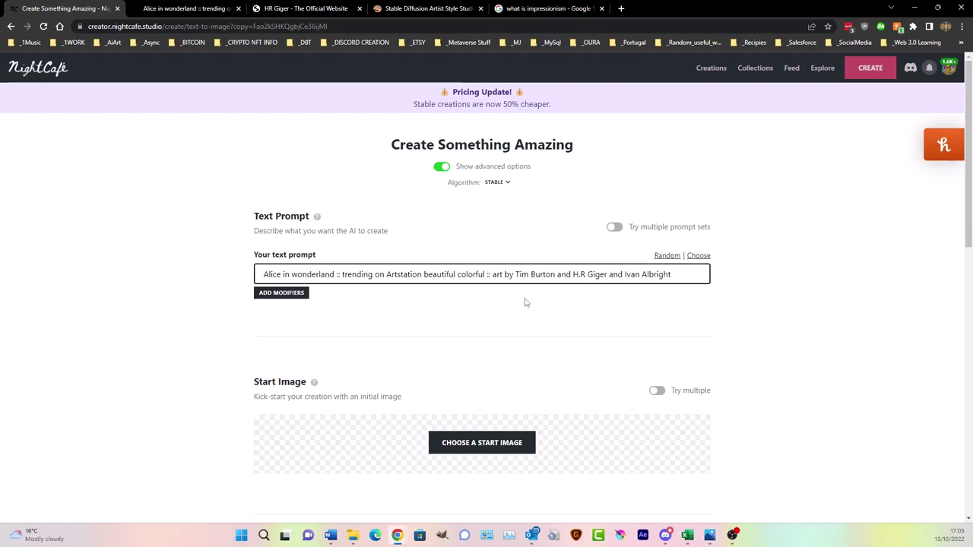
pyautogui.click(669, 184)
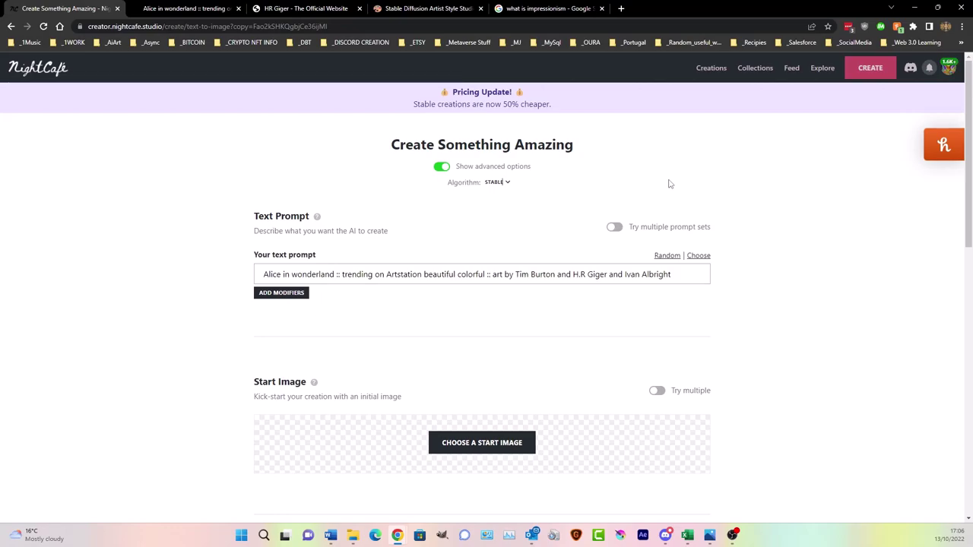
pyautogui.click(676, 277)
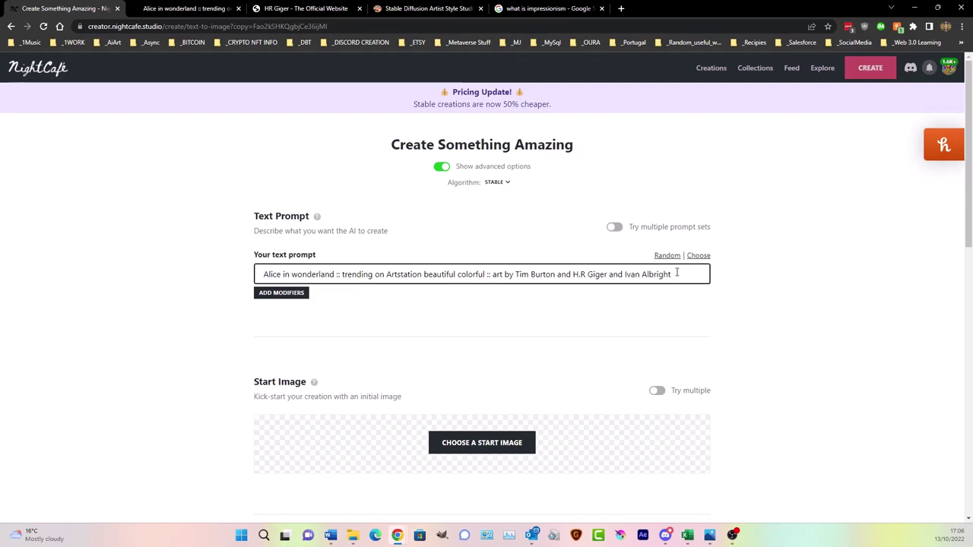
# - Search Google for 'the most expensive artwork today' and browse the Wikipedia list of most expensive artworks
pyautogui.click(621, 8)
pyautogui.click(552, 26)
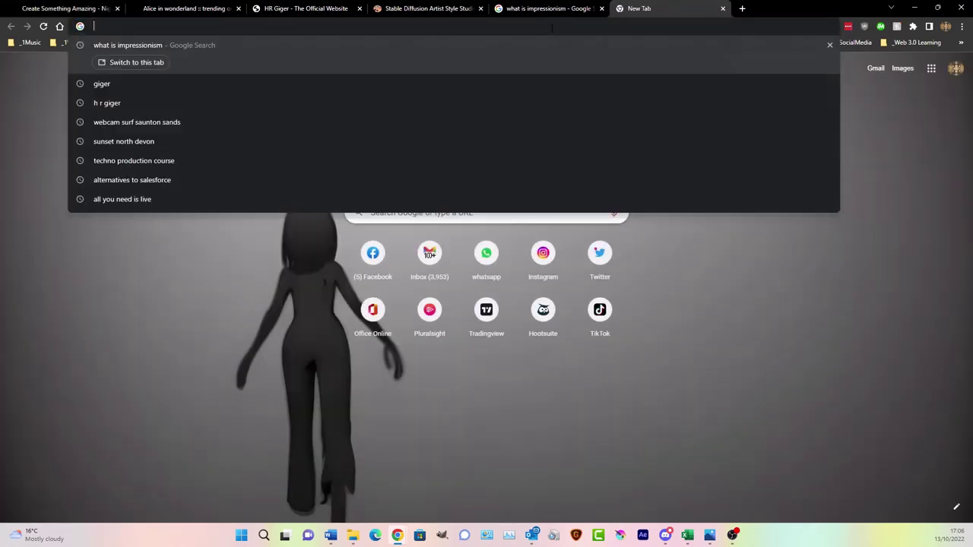
pyautogui.write('the most e')
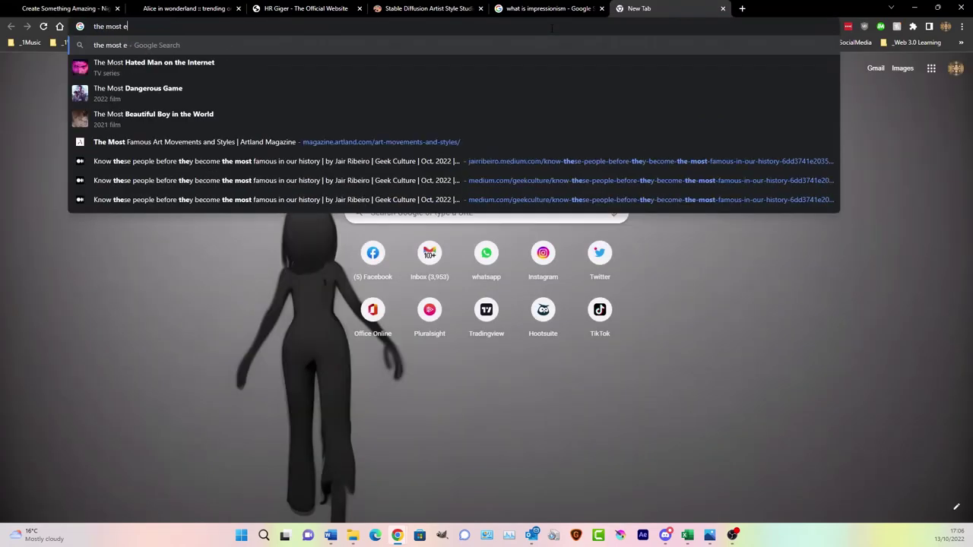
pyautogui.write('xpensive artwo')
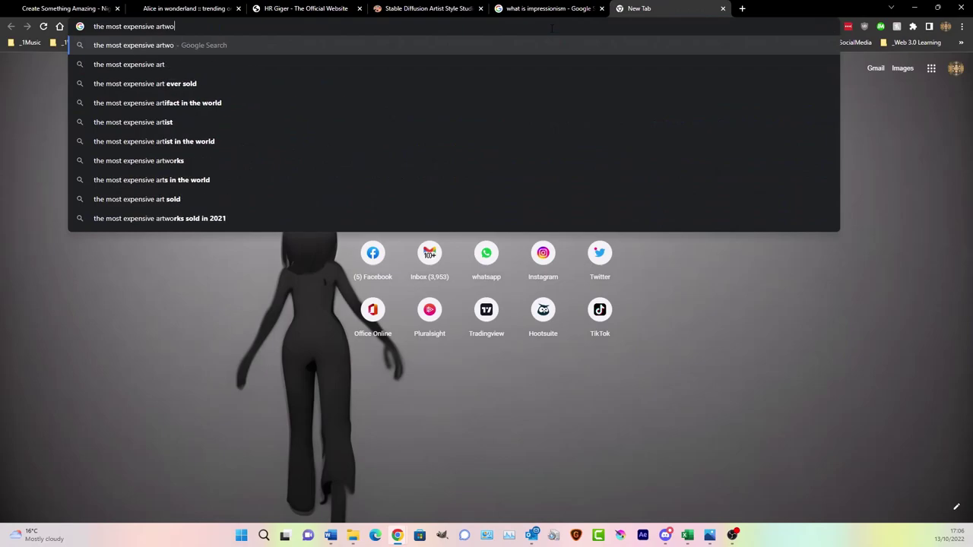
pyautogui.write('rk today')
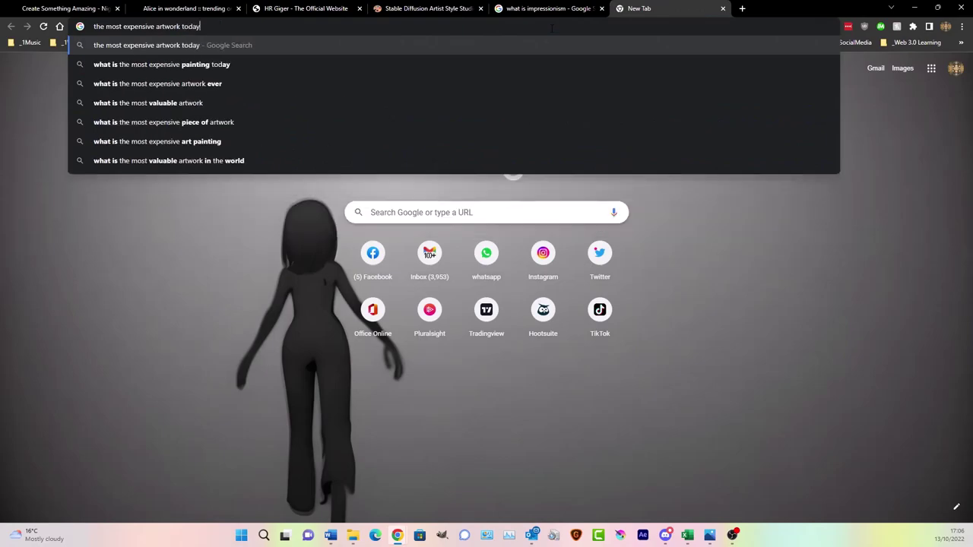
pyautogui.press('Return')
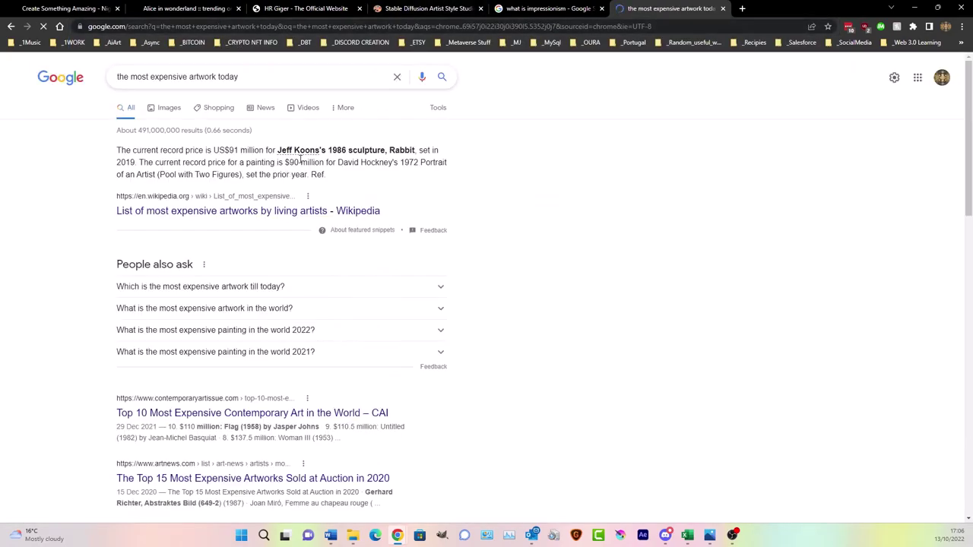
pyautogui.click(214, 213)
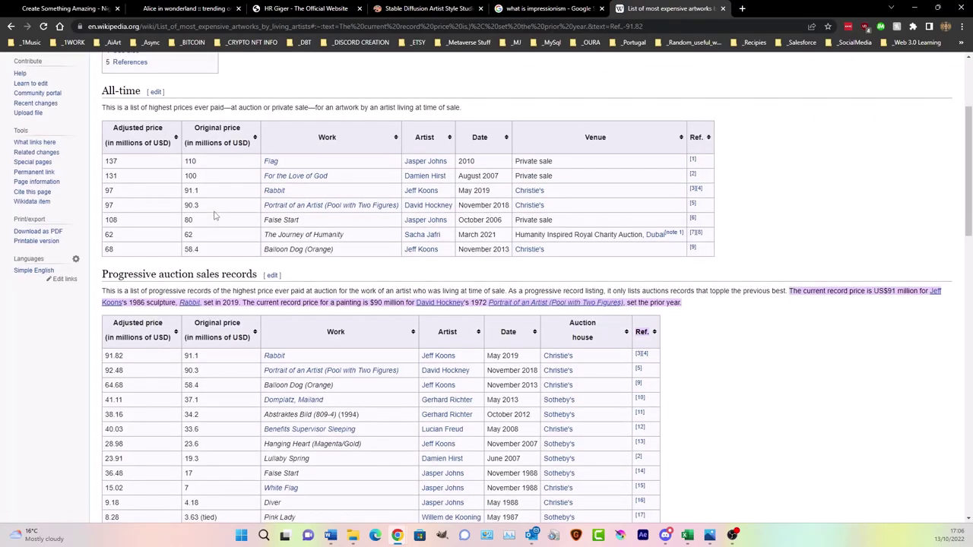
pyautogui.scroll(-2, 256, 250)
pyautogui.click(274, 257)
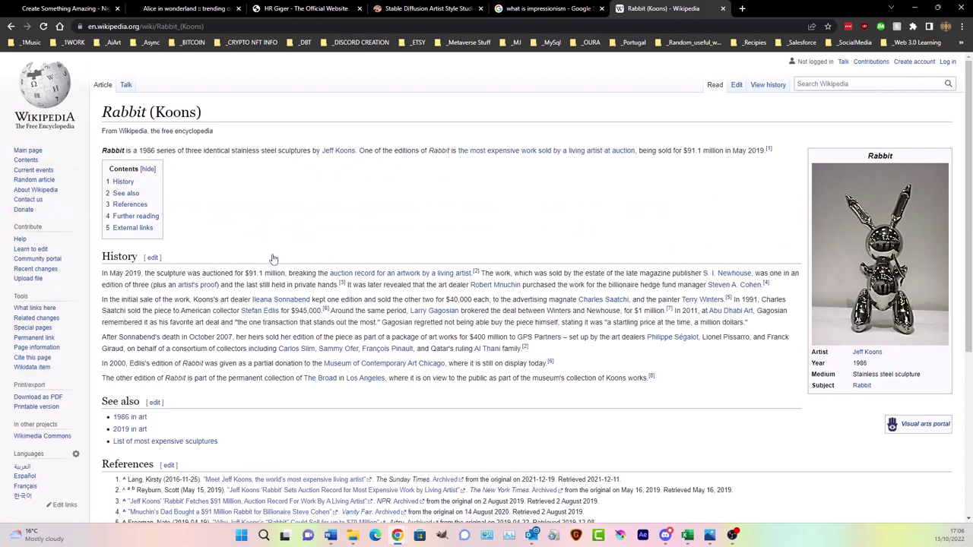
pyautogui.click(12, 27)
pyautogui.click(12, 28)
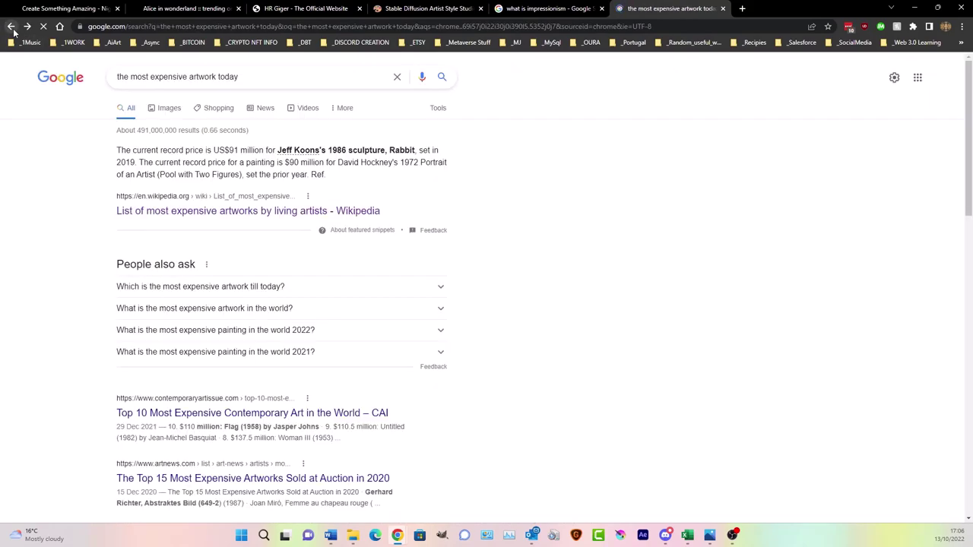
# - Change the query to 'the most expensive painting' and copy 'Leonardo da Vinci's Mona Lisa' from the results
pyautogui.moveTo(189, 78); pyautogui.dragTo(324, 79)
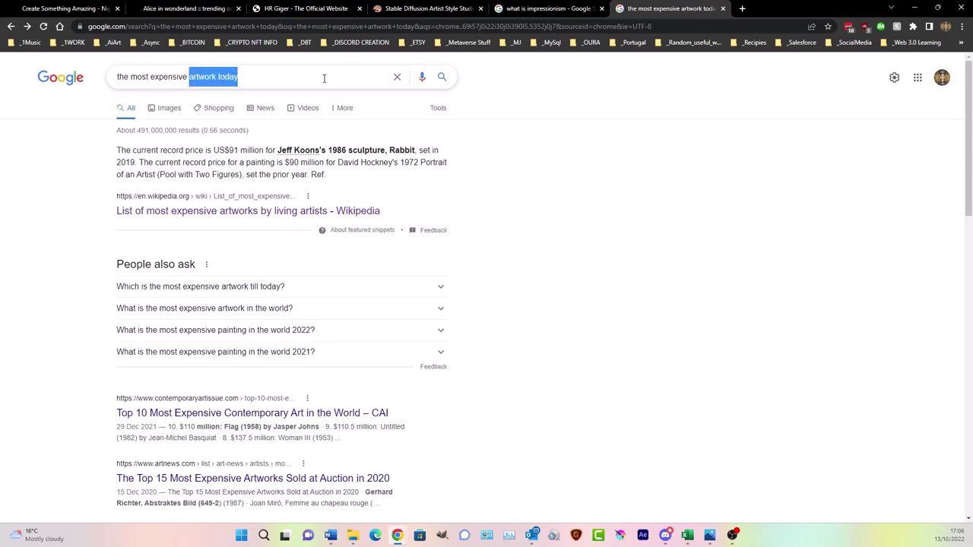
pyautogui.write('painting')
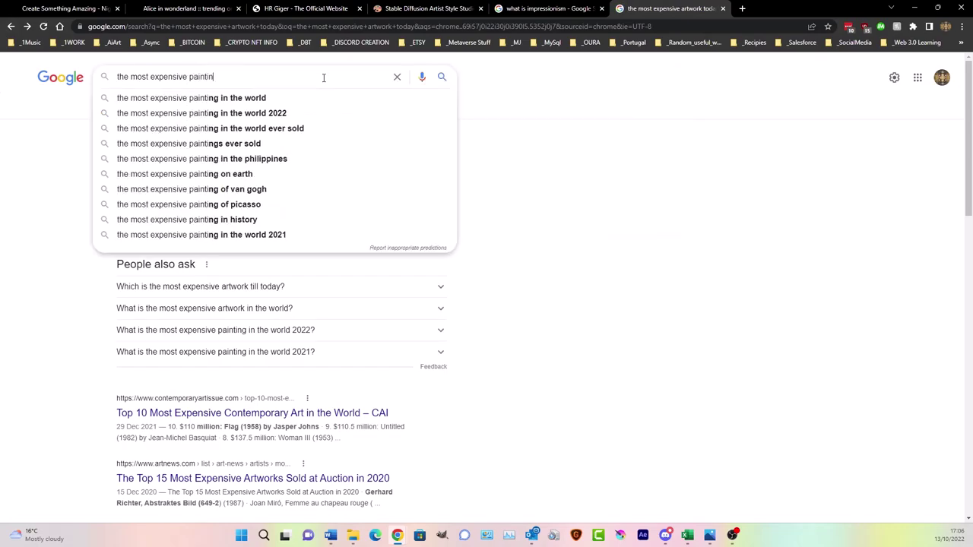
pyautogui.press('Return')
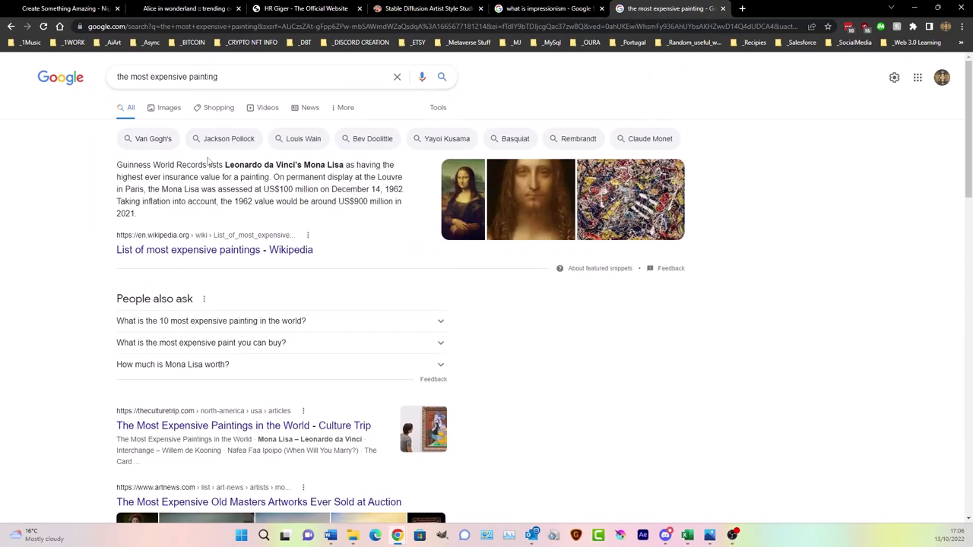
pyautogui.moveTo(226, 164); pyautogui.dragTo(344, 165)
pyautogui.rightClick(343, 165)
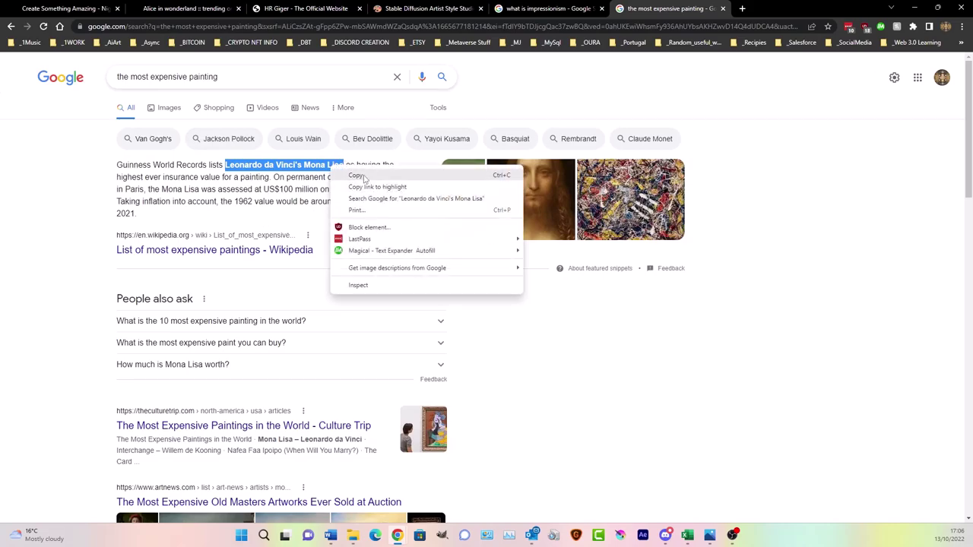
pyautogui.click(362, 177)
pyautogui.moveTo(676, 359); pyautogui.dragTo(664, 269)
pyautogui.click(65, 8)
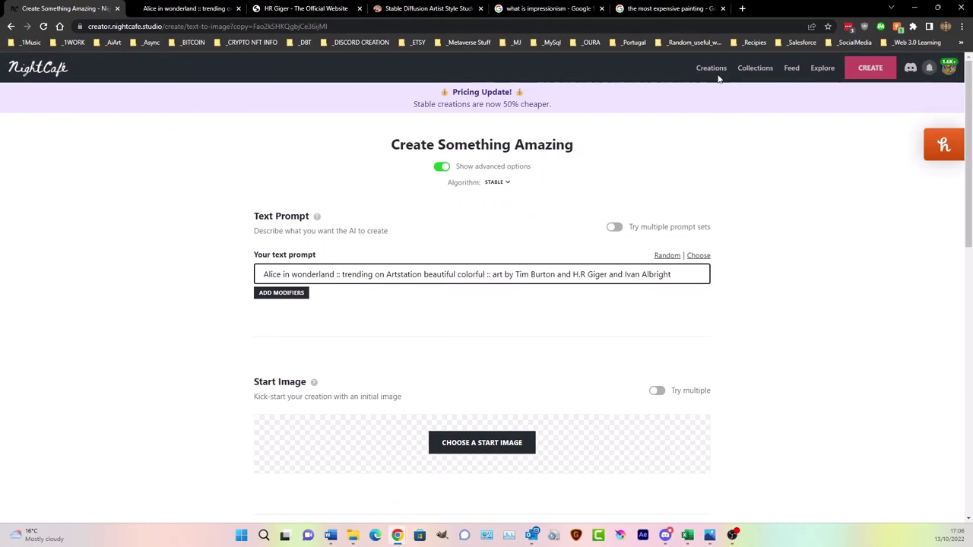
# - Generate a Stable creation with the pasted prompt 'Leonardo da Vinci's Mona Lisa' for 1 credit
pyautogui.click(714, 72)
pyautogui.click(870, 68)
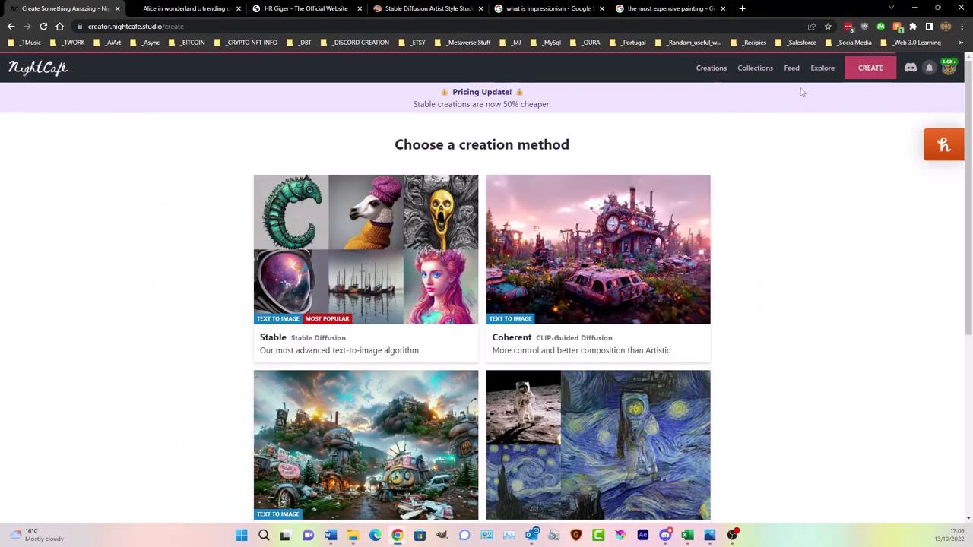
pyautogui.click(295, 216)
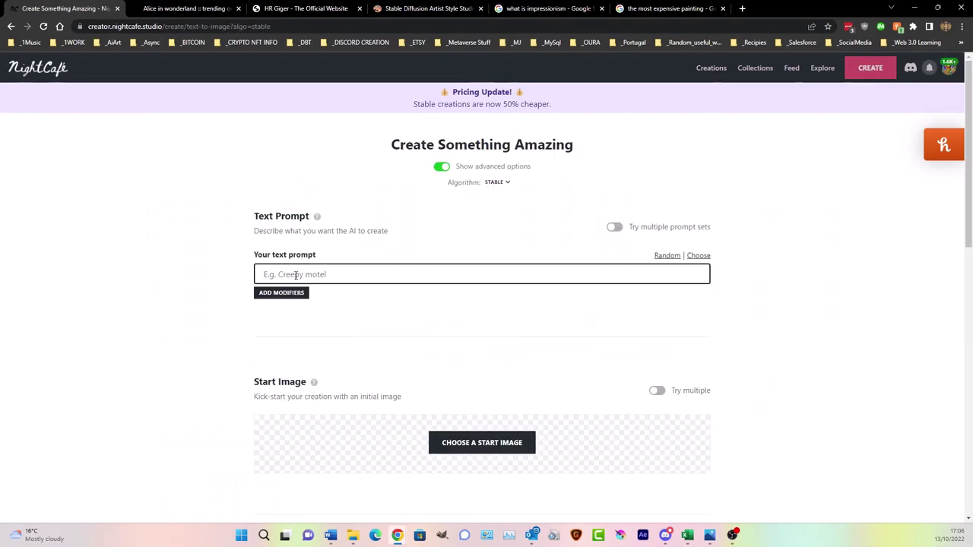
pyautogui.hotkey('ctrl', 'v')
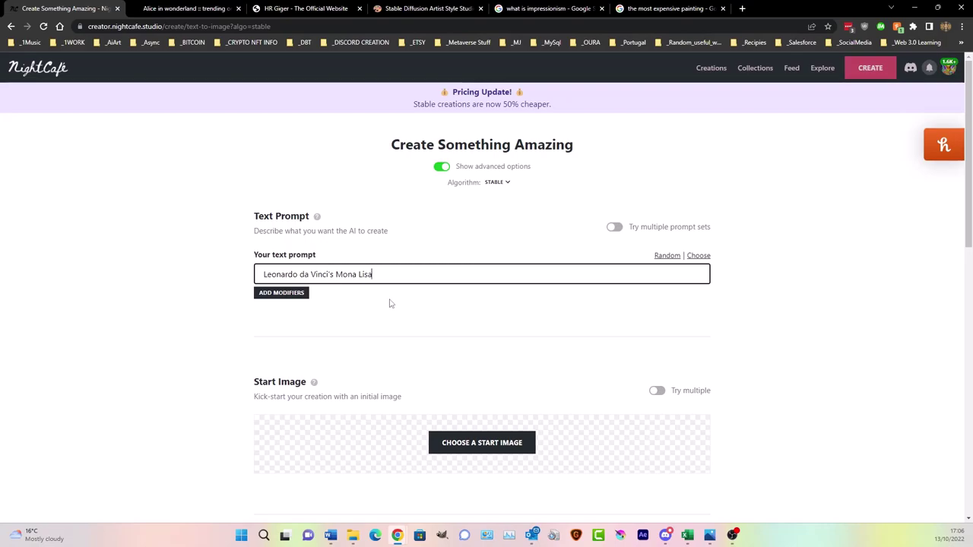
pyautogui.scroll(-10, 394, 304)
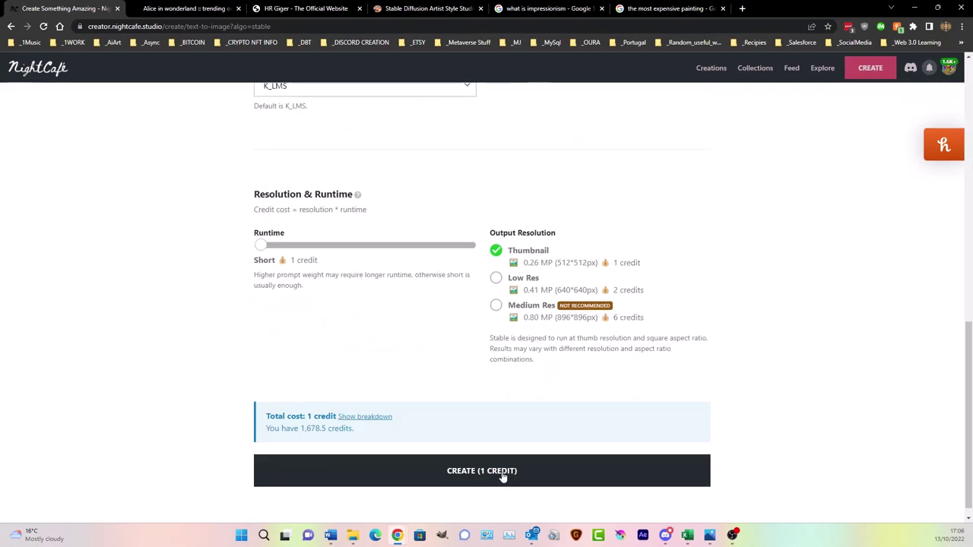
pyautogui.click(504, 473)
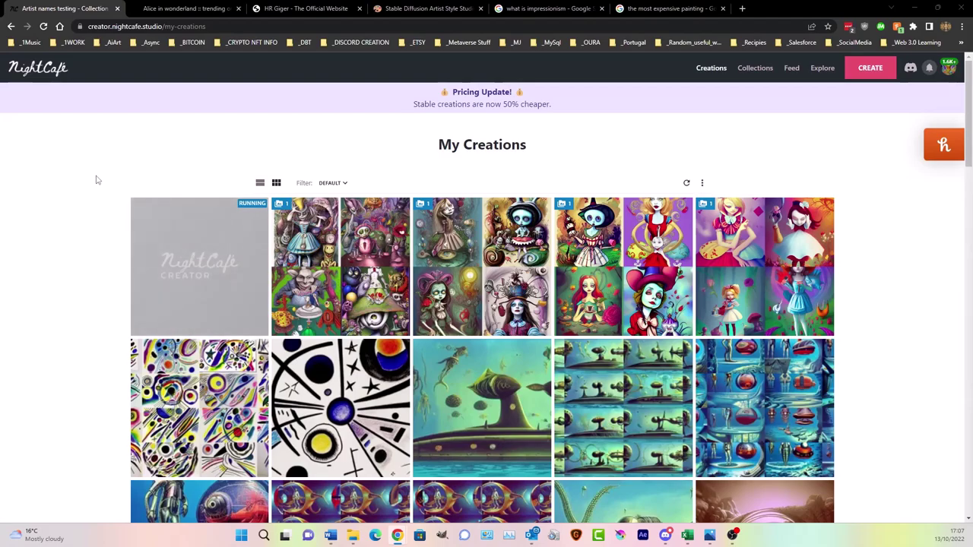
pyautogui.moveTo(130, 217)
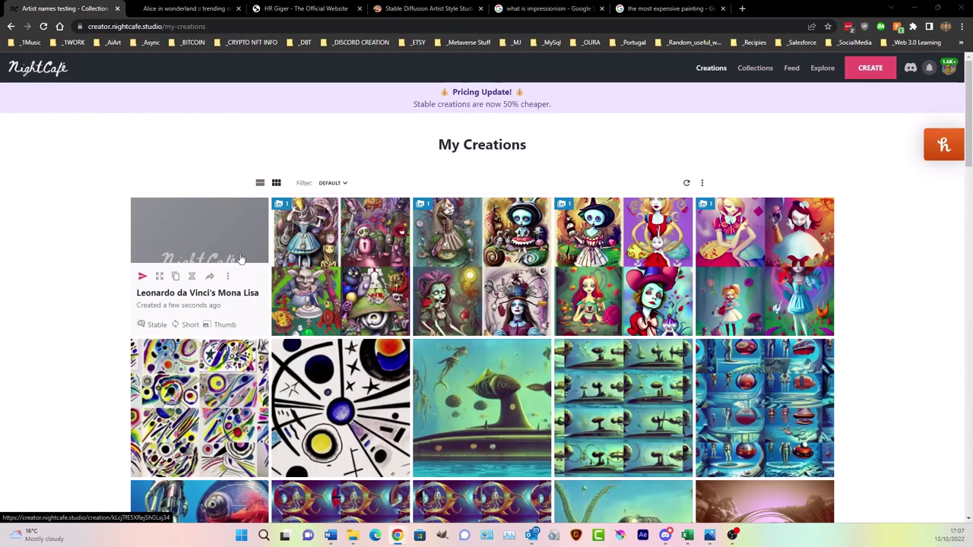
# - Set the lower-left Mona Lisa output as the creation's primary image, then return to My Creations
pyautogui.click(210, 227)
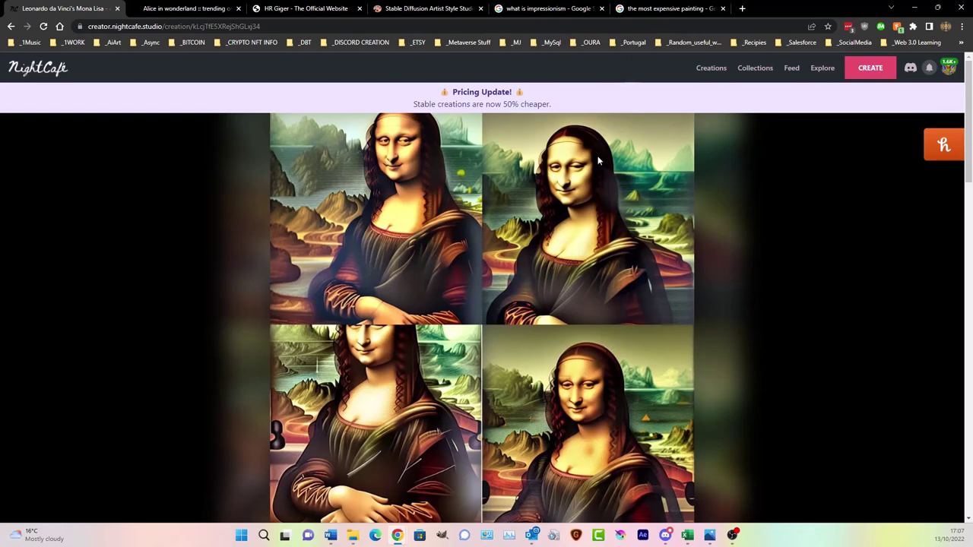
pyautogui.scroll(-10, 660, 266)
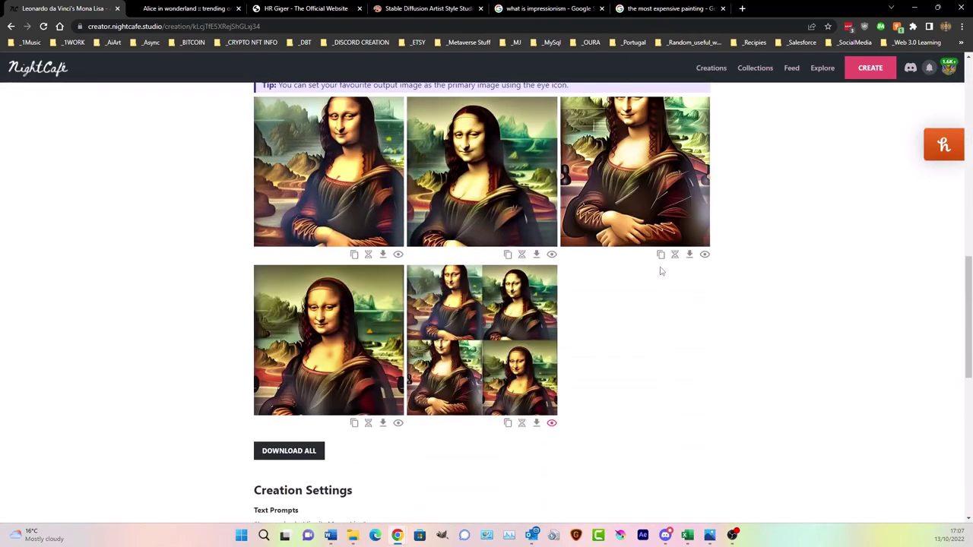
pyautogui.scroll(2, 593, 275)
pyautogui.scroll(-2, 592, 305)
pyautogui.scroll(2, 571, 296)
pyautogui.scroll(-2, 396, 341)
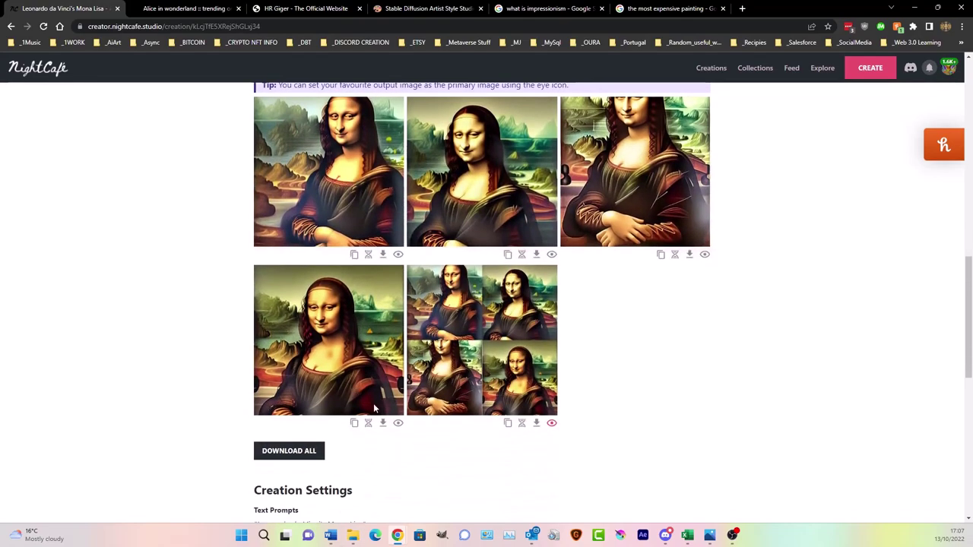
pyautogui.click(398, 424)
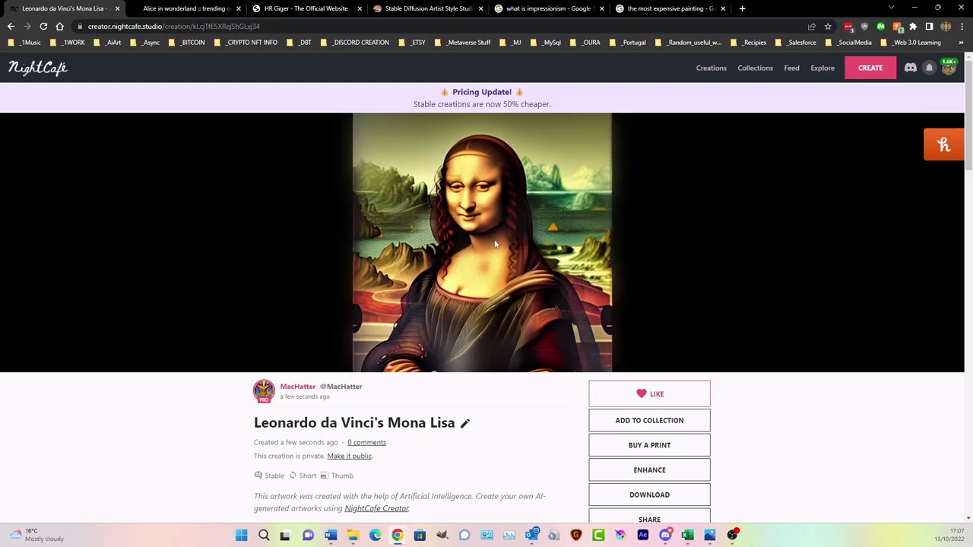
pyautogui.click(701, 69)
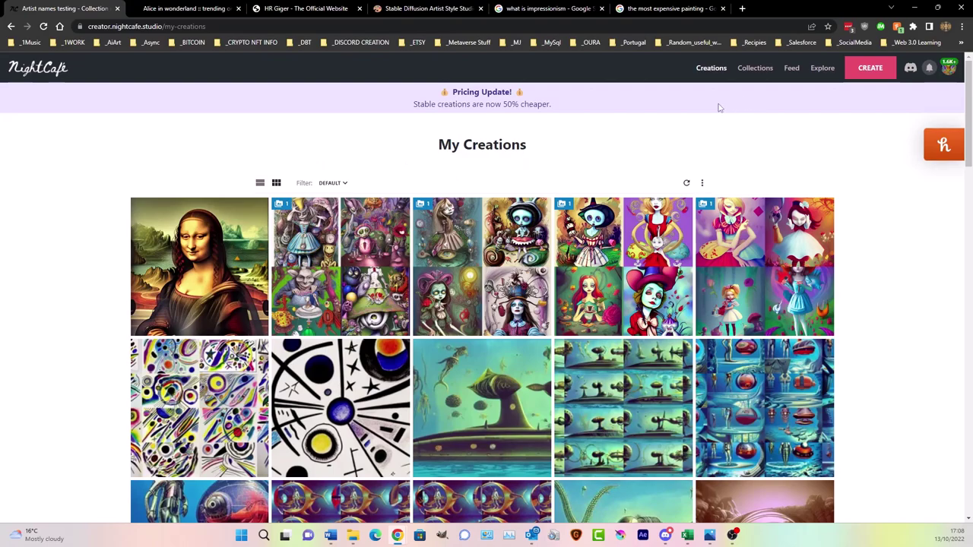
# - Duplicate the Alice in wonderland creation and replace the prompt's final period so it ends 'Ivan Albright and'
pyautogui.moveTo(933, 157)
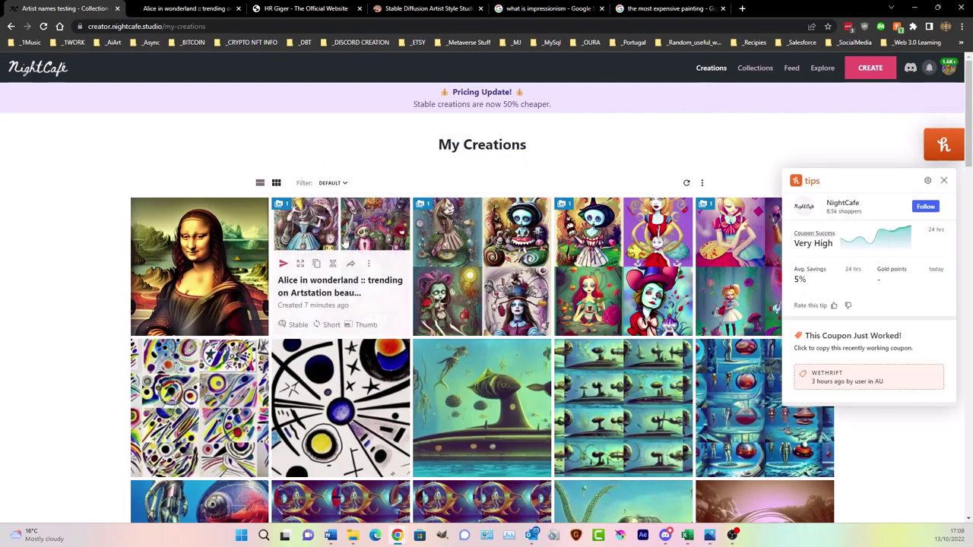
pyautogui.click(943, 180)
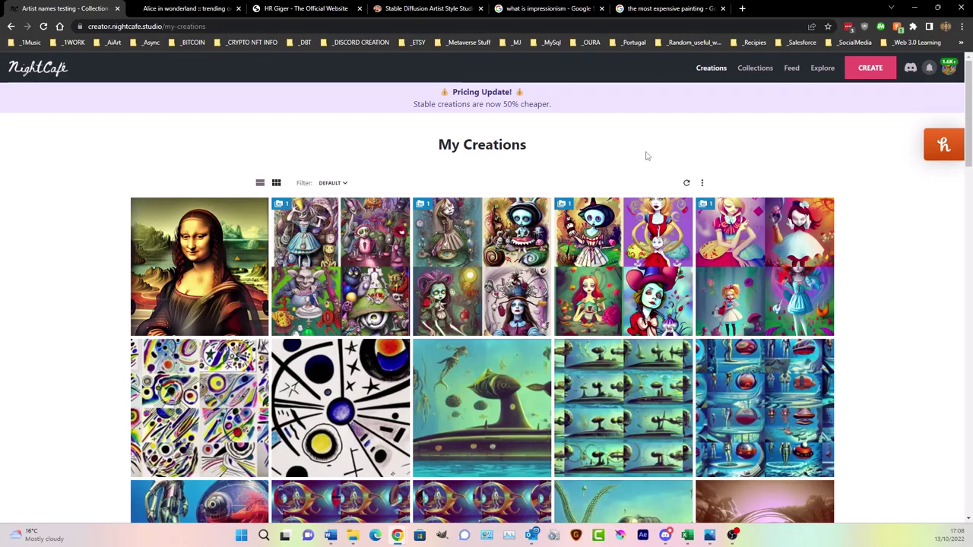
pyautogui.click(332, 225)
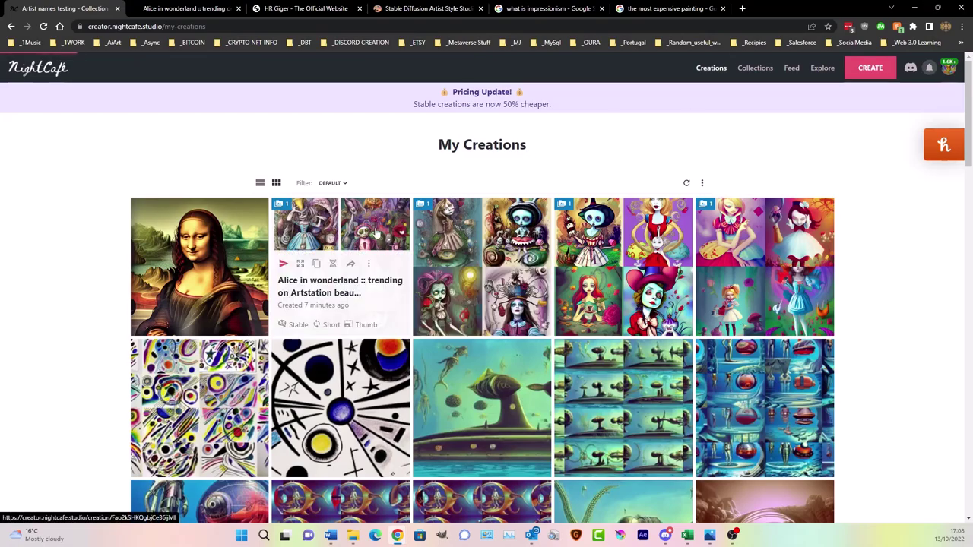
pyautogui.scroll(-5, 590, 261)
pyautogui.click(663, 372)
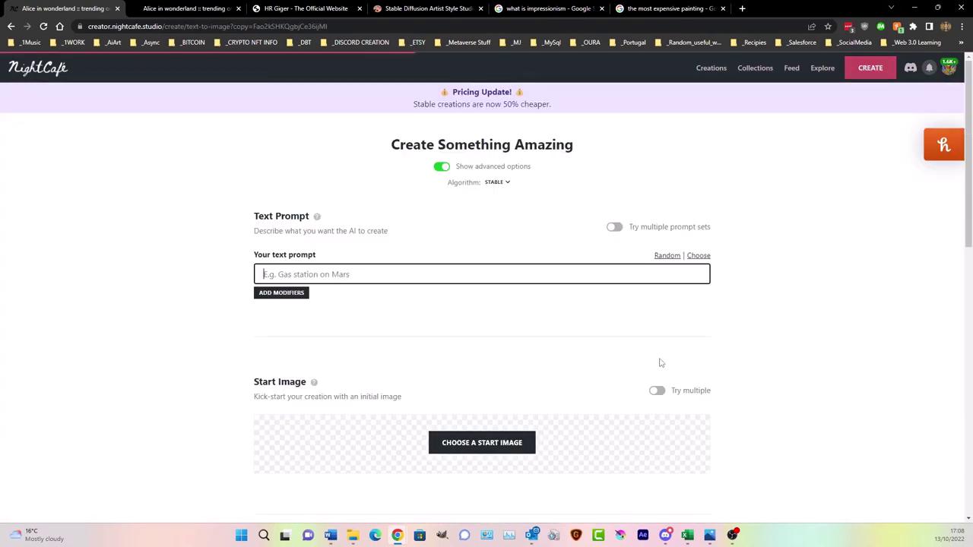
pyautogui.press('BackSpace')
pyautogui.press('BackSpace')
pyautogui.write('and')
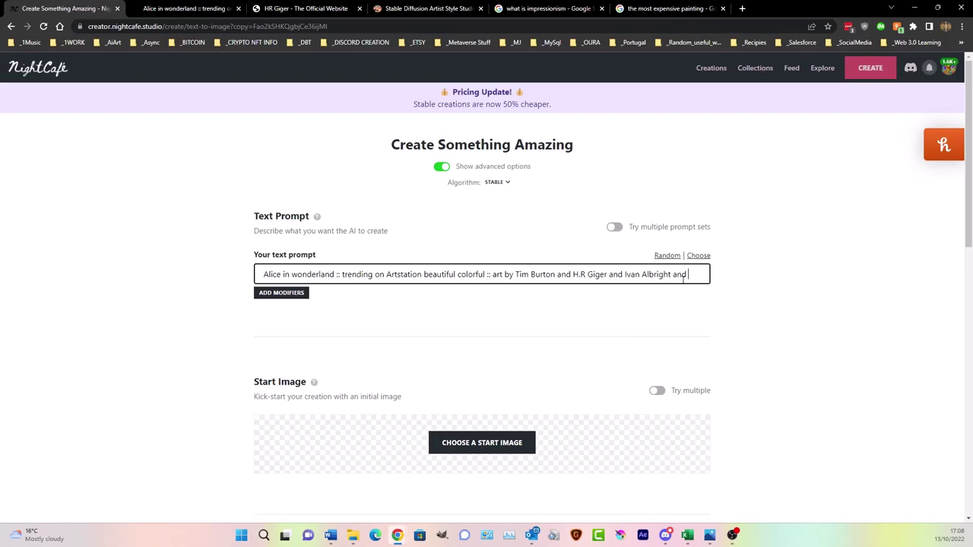
pyautogui.click(283, 294)
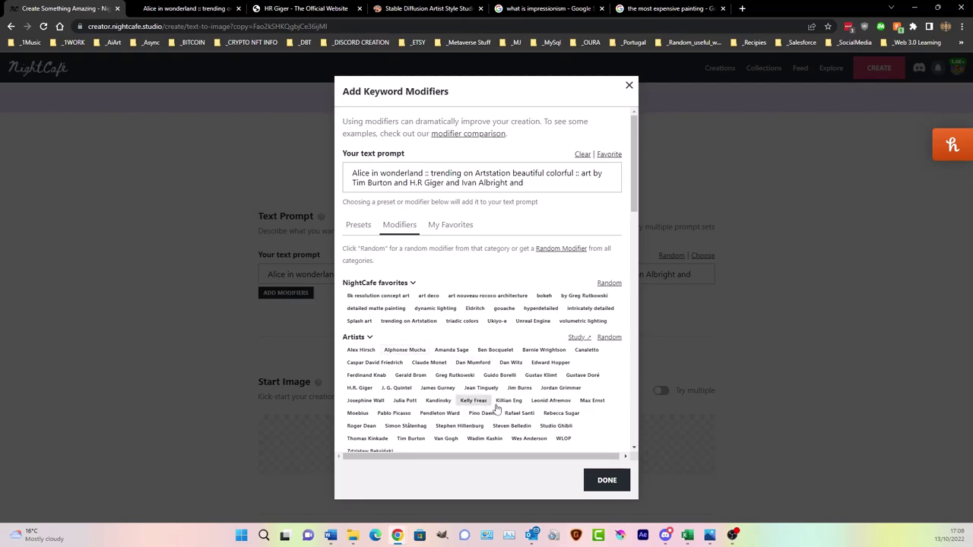
pyautogui.scroll(-3, 514, 403)
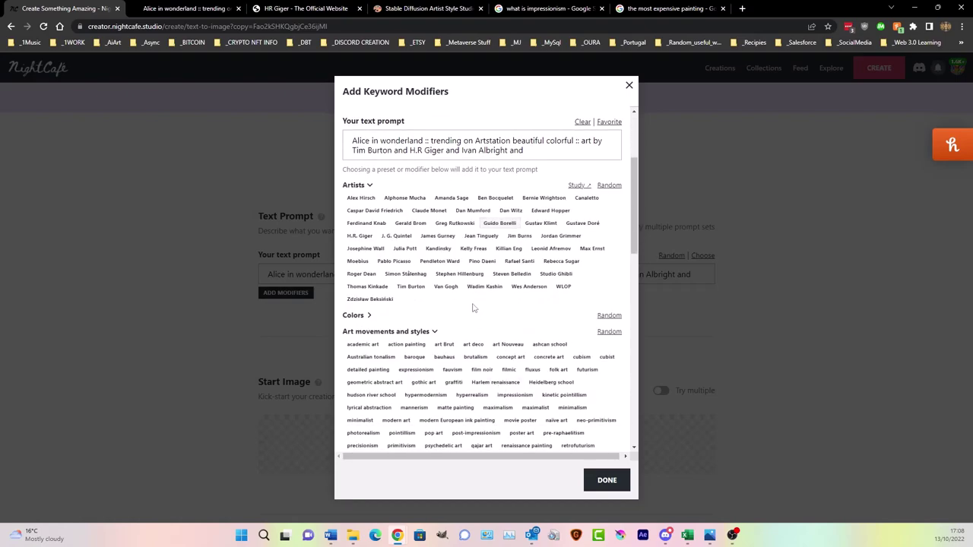
pyautogui.scroll(1, 424, 318)
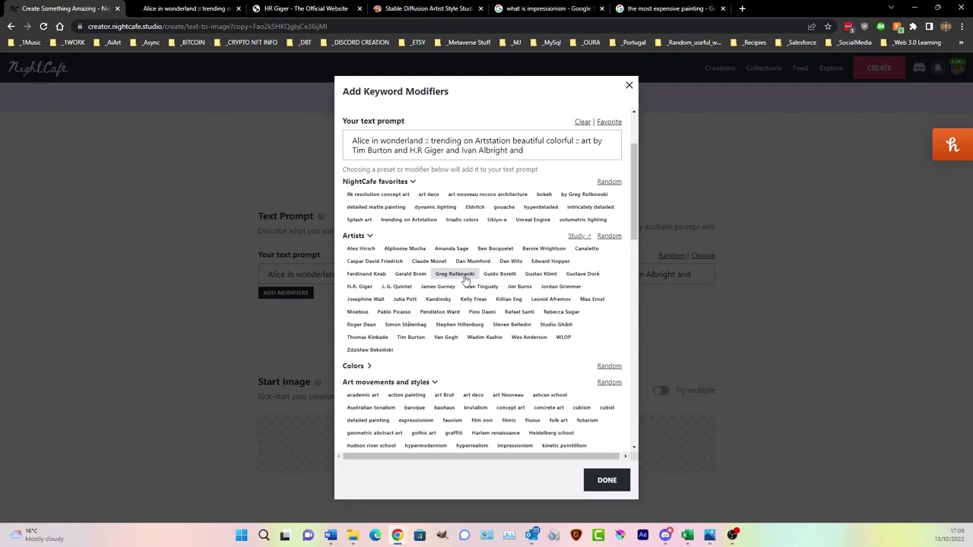
# - Search Google for 'artists complains about the use of his name in ai text to image' and highlight Greg Rutkowski
pyautogui.click(743, 9)
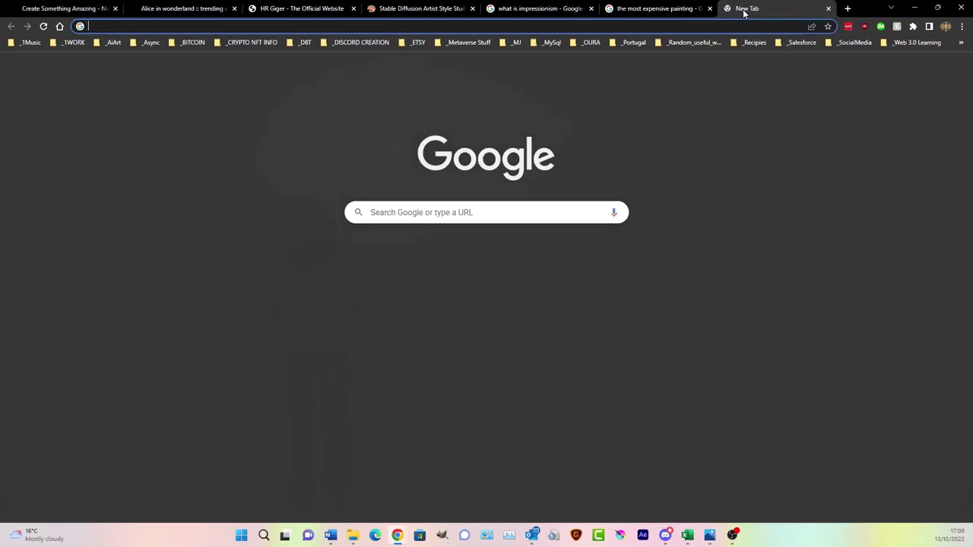
pyautogui.write('artists')
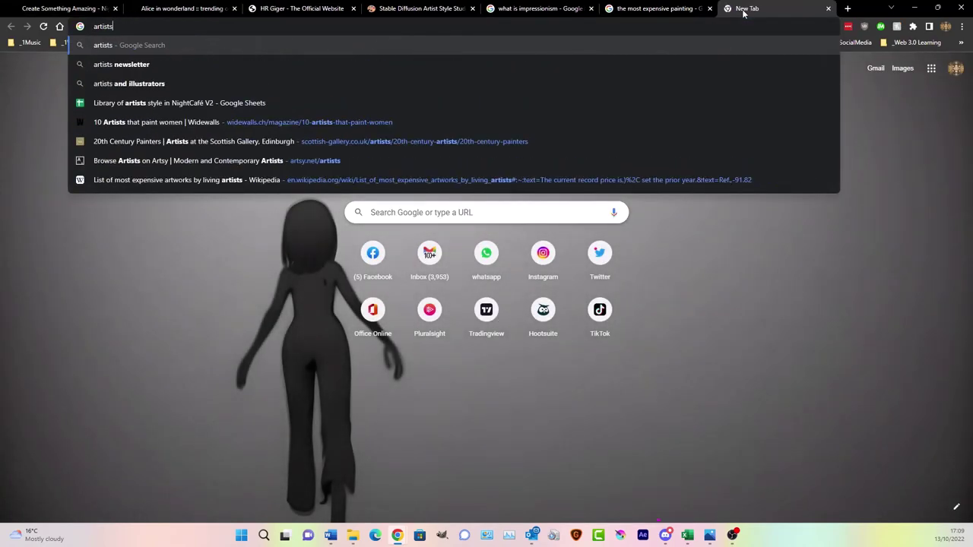
pyautogui.write(' complains about ')
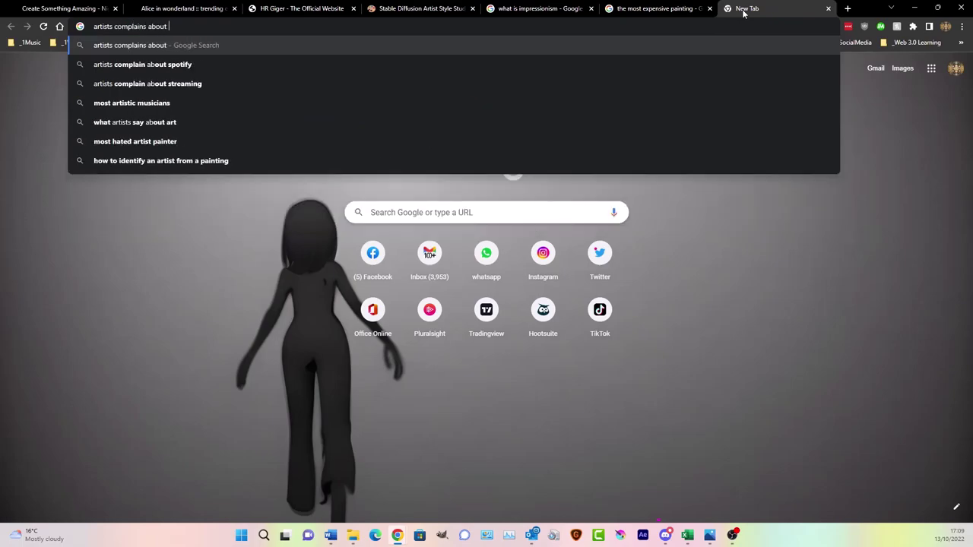
pyautogui.write('the use of his name in ai te')
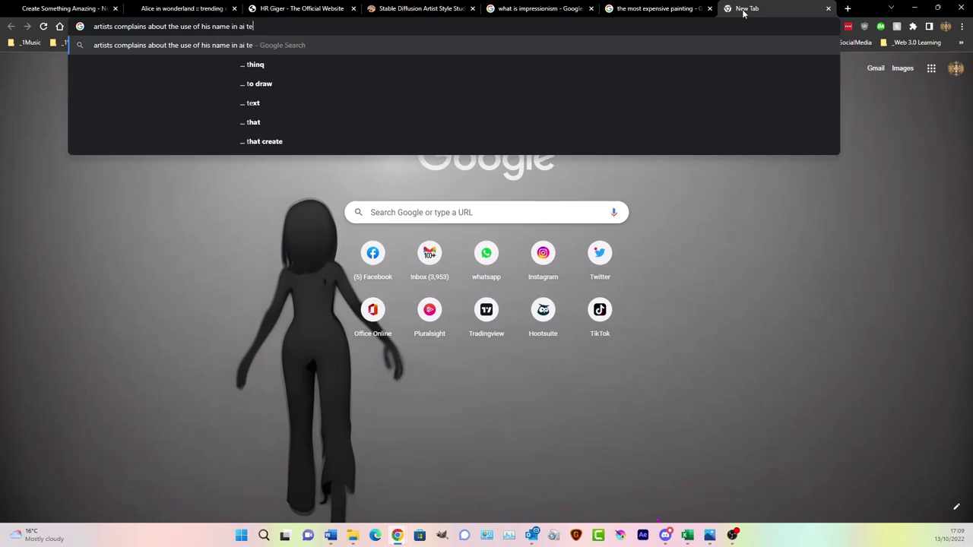
pyautogui.write('xt to image')
pyautogui.press('Return')
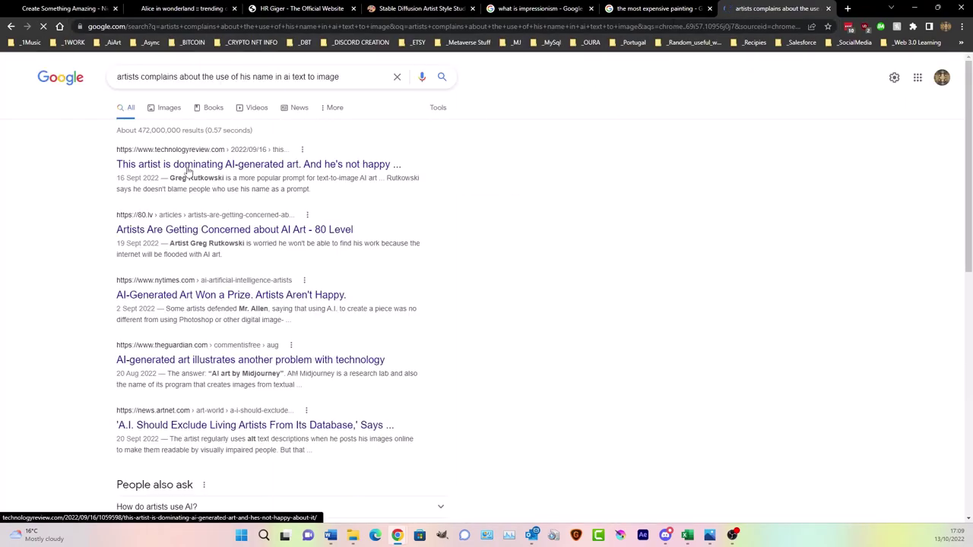
pyautogui.moveTo(169, 178); pyautogui.dragTo(227, 179)
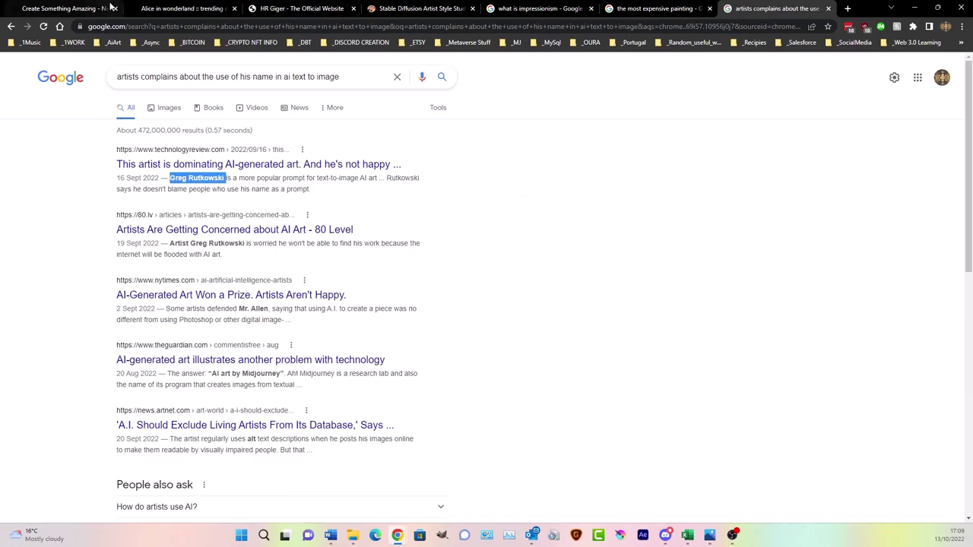
pyautogui.click(76, 8)
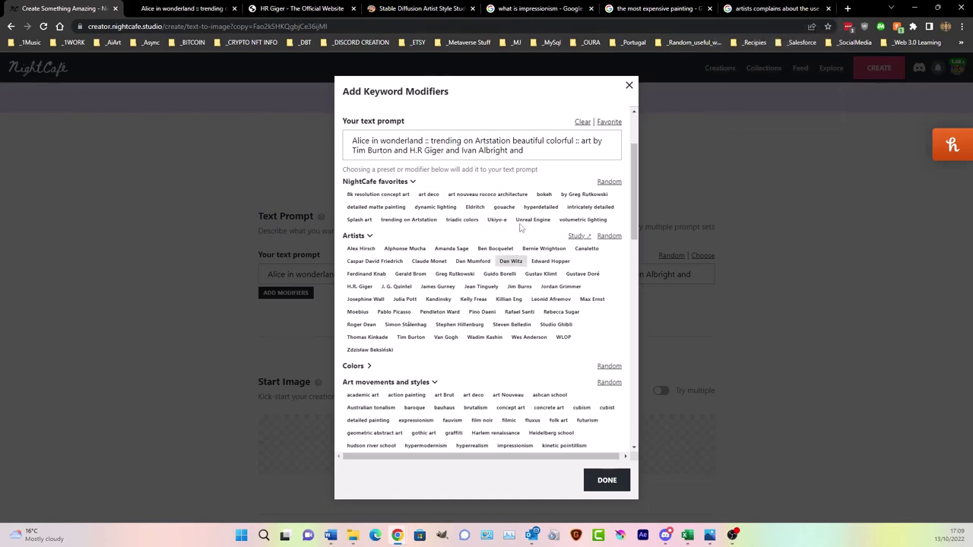
# - Append the Greg Rutkowski artist modifier to the Alice prompt and generate the new creation
pyautogui.click(529, 149)
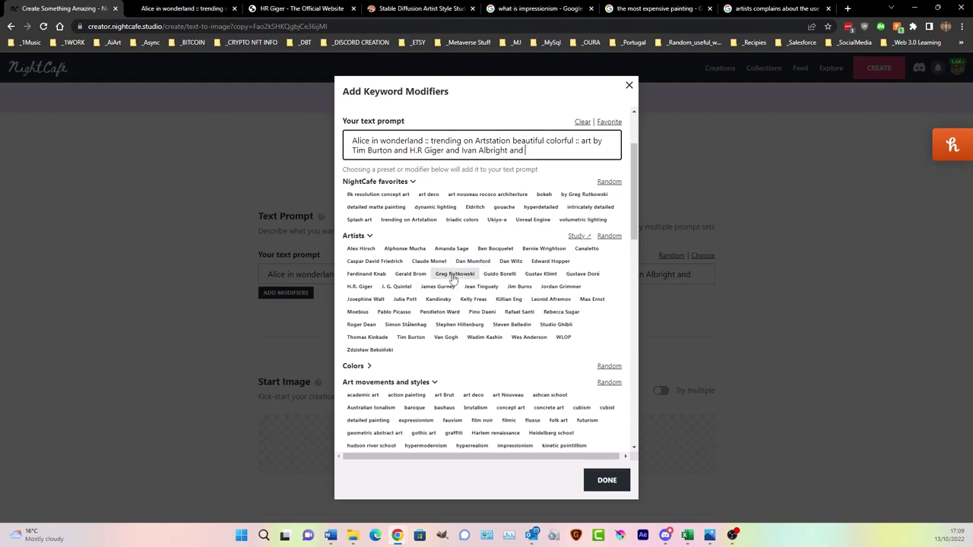
pyautogui.click(454, 273)
pyautogui.click(608, 481)
pyautogui.scroll(-15, 674, 217)
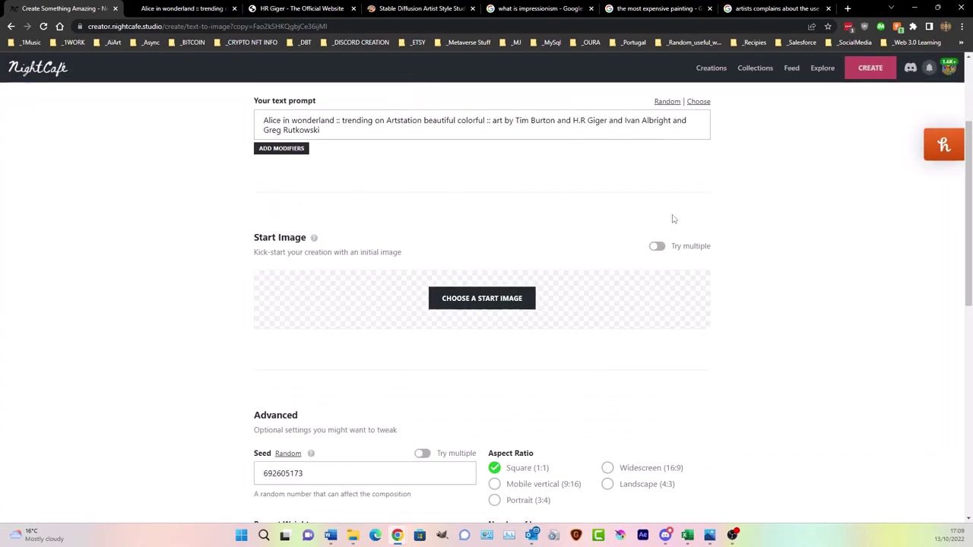
pyautogui.click(504, 465)
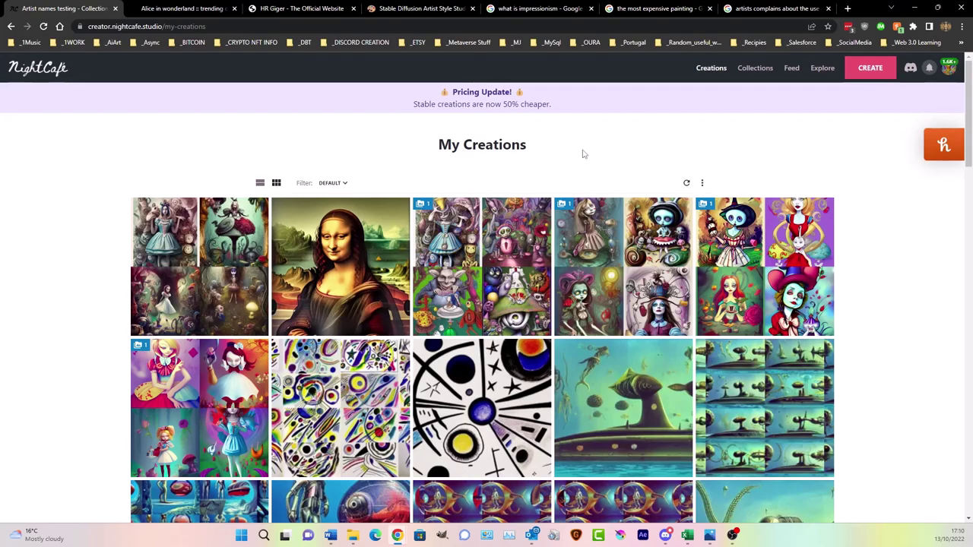
pyautogui.click(199, 219)
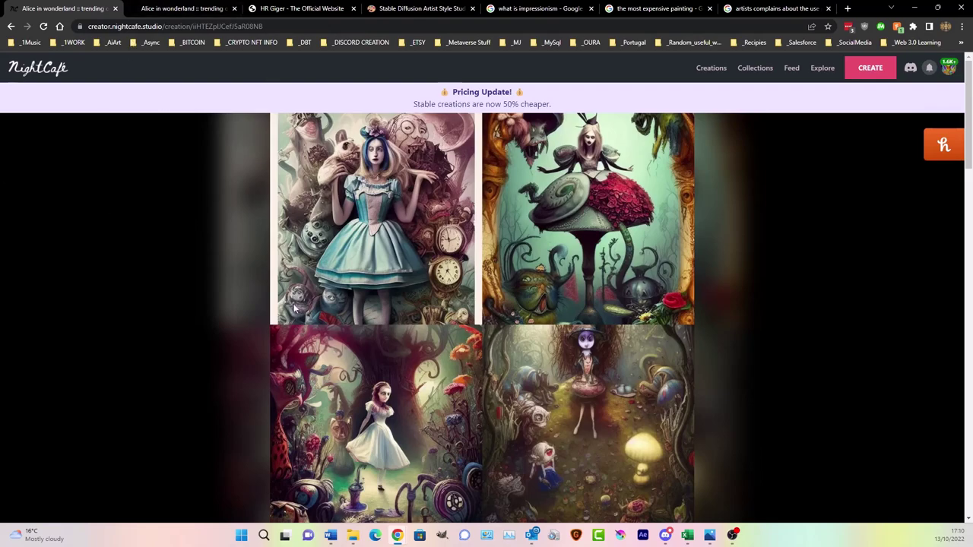
pyautogui.click(712, 68)
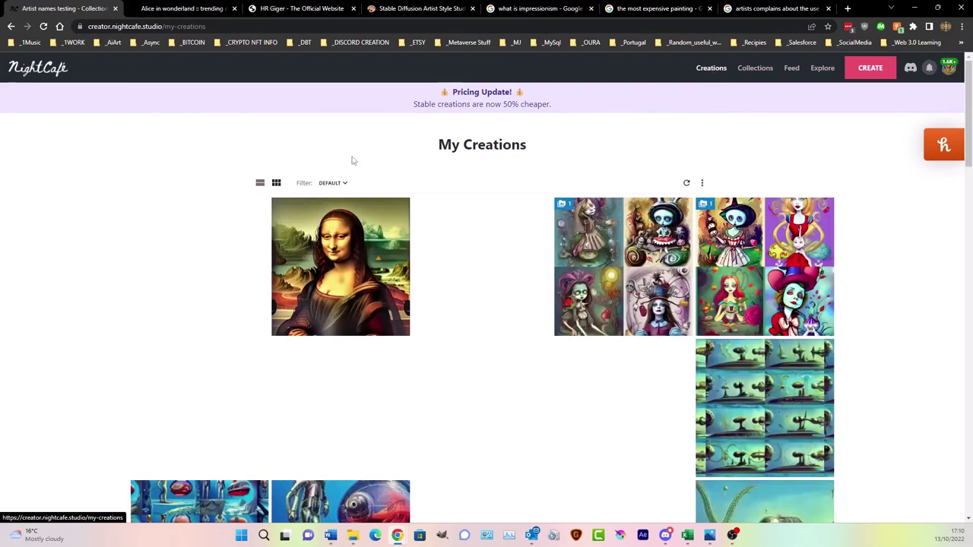
# - Add the newest Alice creation to the 'Artist names testing' collection and view My Collections
pyautogui.click(228, 267)
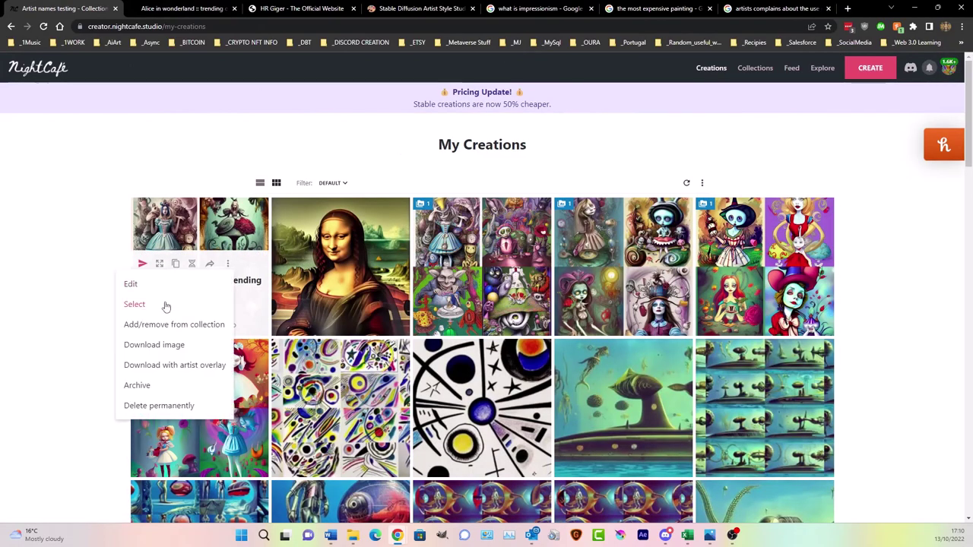
pyautogui.click(135, 304)
pyautogui.click(345, 187)
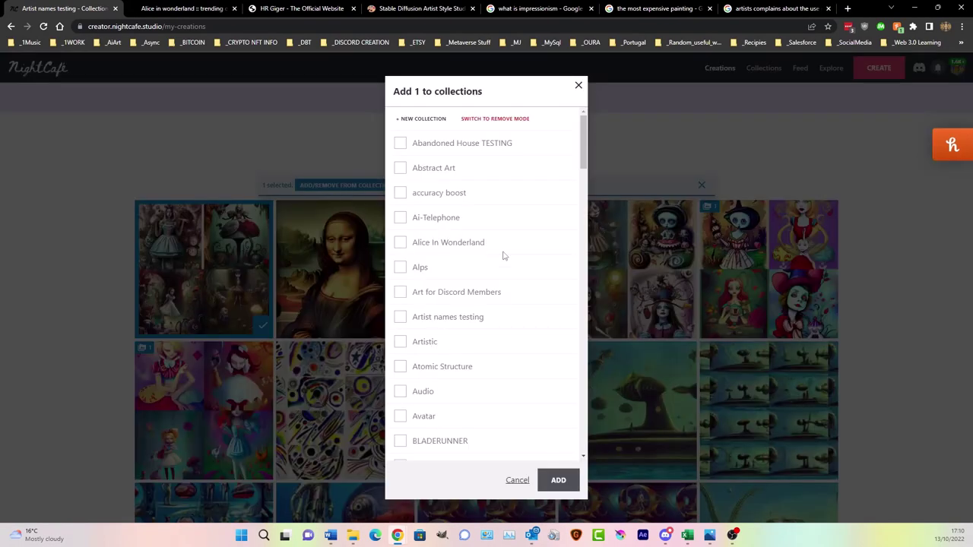
pyautogui.scroll(-2, 490, 293)
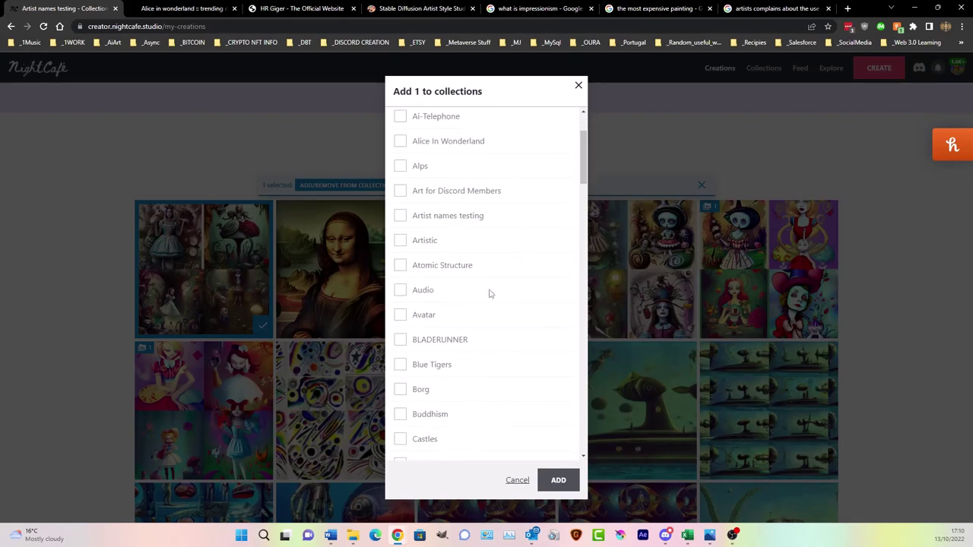
pyautogui.scroll(2, 491, 295)
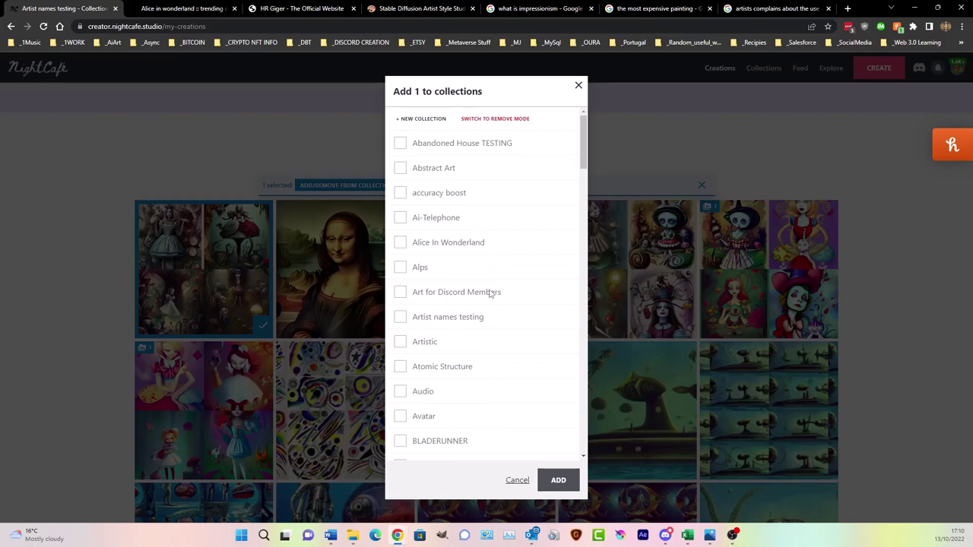
pyautogui.click(400, 317)
pyautogui.click(560, 480)
pyautogui.click(754, 68)
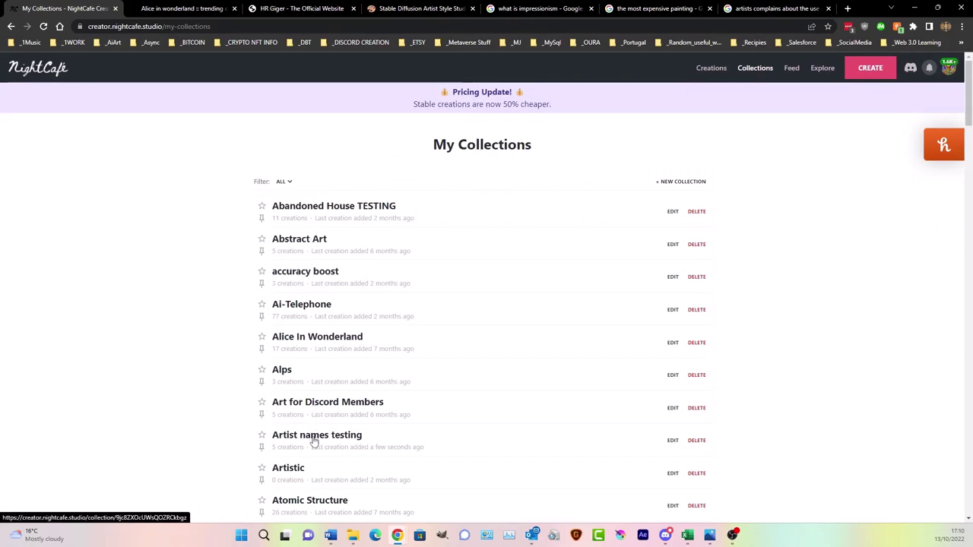
# - Open the 'Artist names testing' collection and the Greg Rutkowski Alice creation inside it
pyautogui.click(313, 440)
pyautogui.scroll(-1, 217, 252)
pyautogui.scroll(-3, 216, 252)
pyautogui.scroll(1, 217, 253)
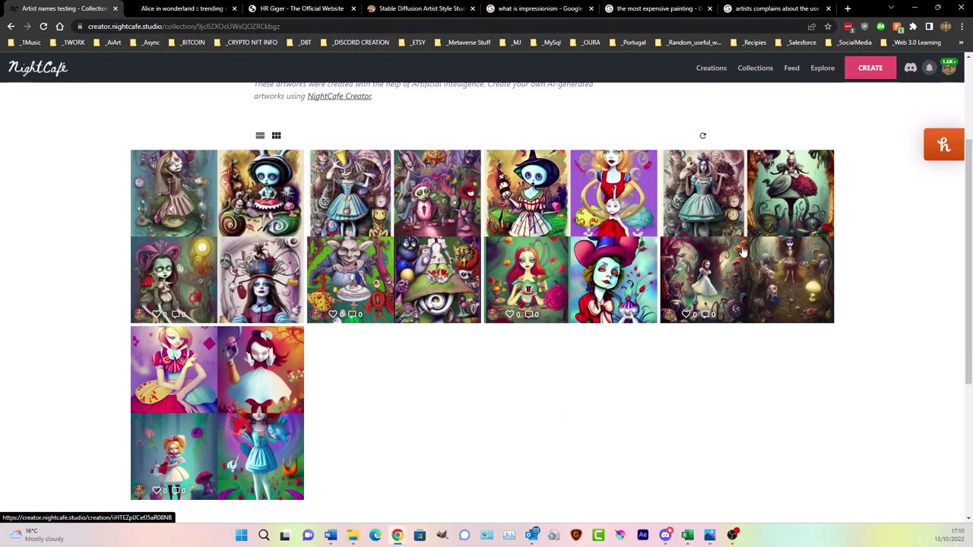
pyautogui.click(748, 244)
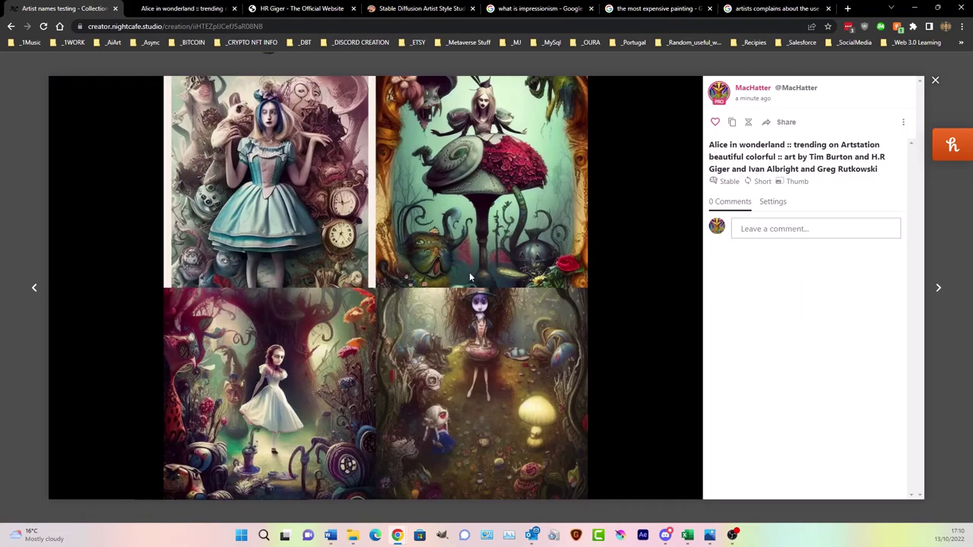
# - Copy the highlighted name and run a Google search for 'Greg Rutkowski'
pyautogui.click(775, 8)
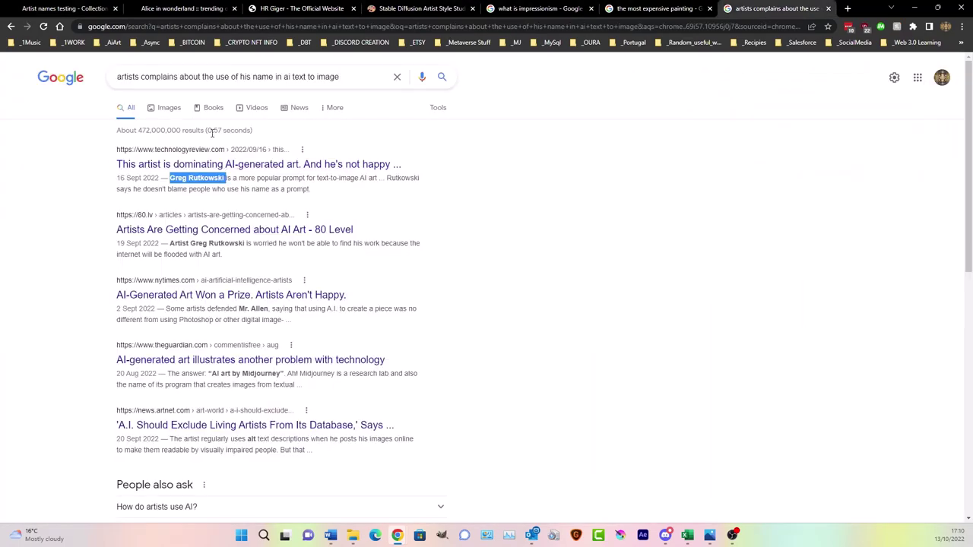
pyautogui.rightClick(207, 177)
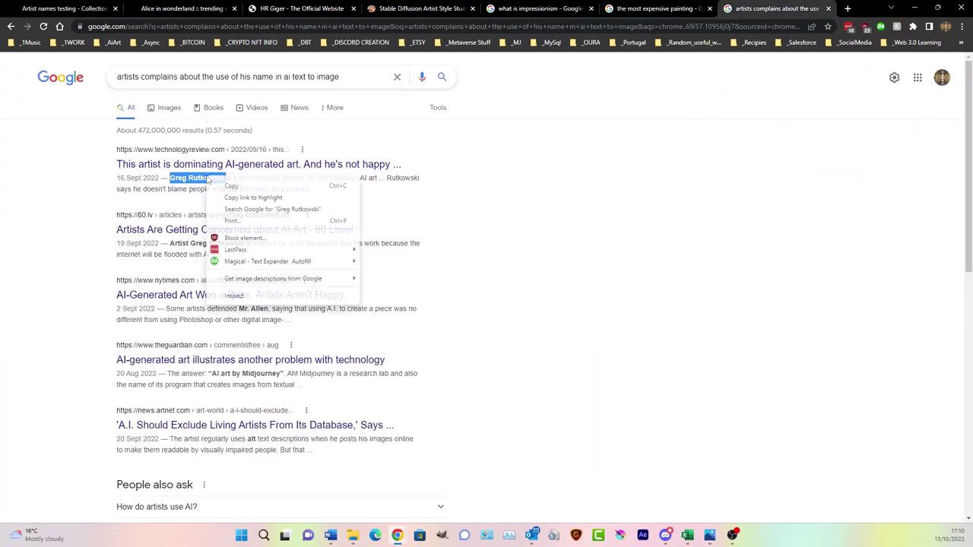
pyautogui.click(228, 187)
pyautogui.moveTo(355, 80); pyautogui.dragTo(3, 65)
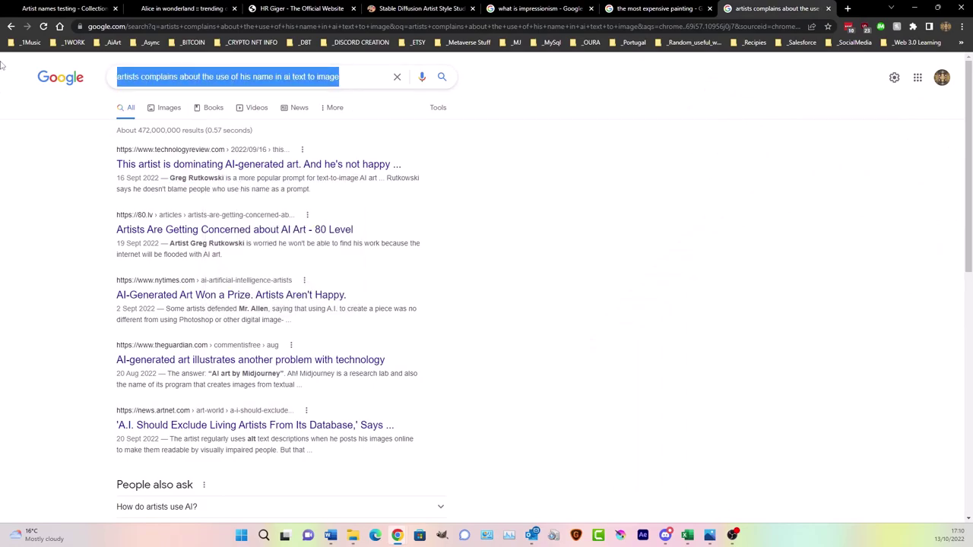
pyautogui.hotkey('ctrl', 'v')
pyautogui.press('Return')
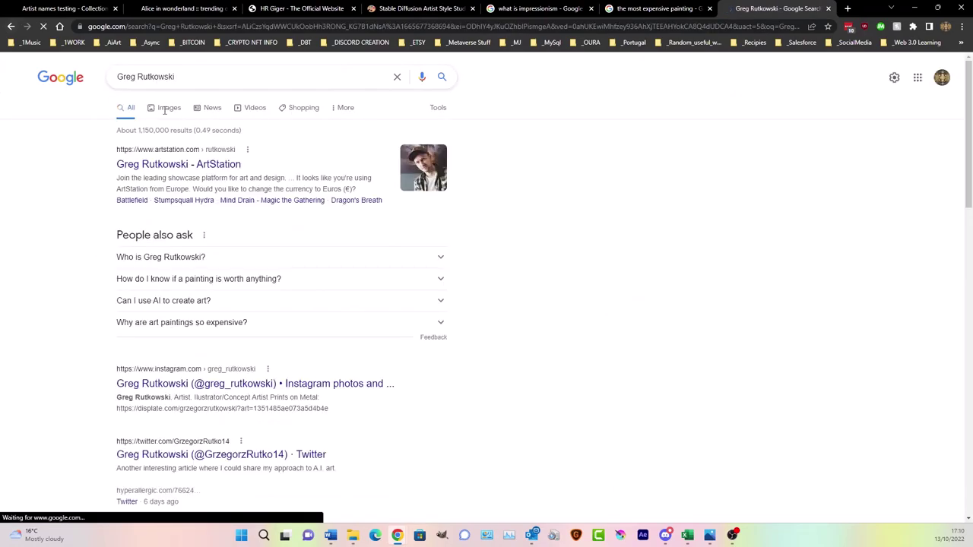
# - Browse the Greg Rutkowski image and web results, then return to the NightCafe tab
pyautogui.click(173, 114)
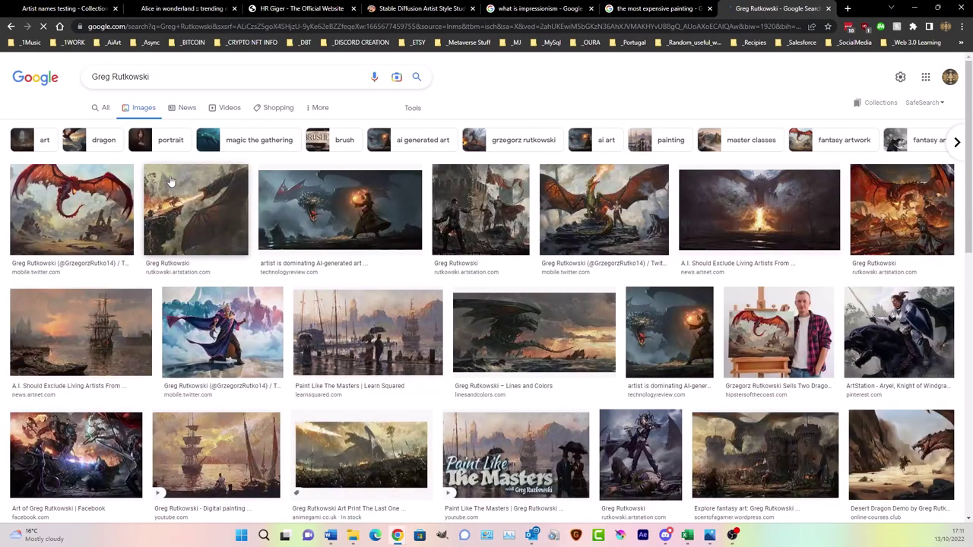
pyautogui.click(96, 230)
pyautogui.scroll(-3, 224, 223)
pyautogui.scroll(-2, 75, 258)
pyautogui.scroll(-1, 75, 259)
pyautogui.scroll(6, 73, 228)
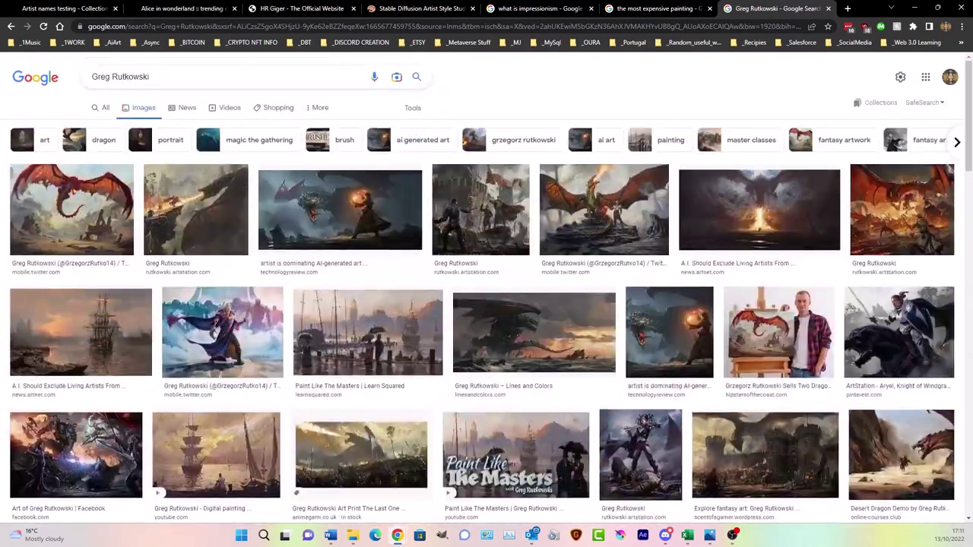
pyautogui.click(176, 81)
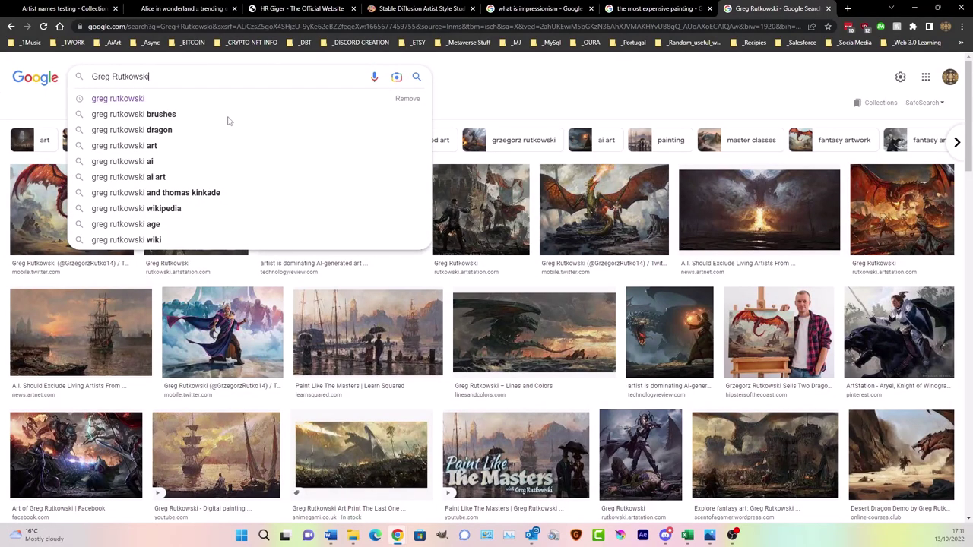
pyautogui.click(494, 87)
pyautogui.click(106, 108)
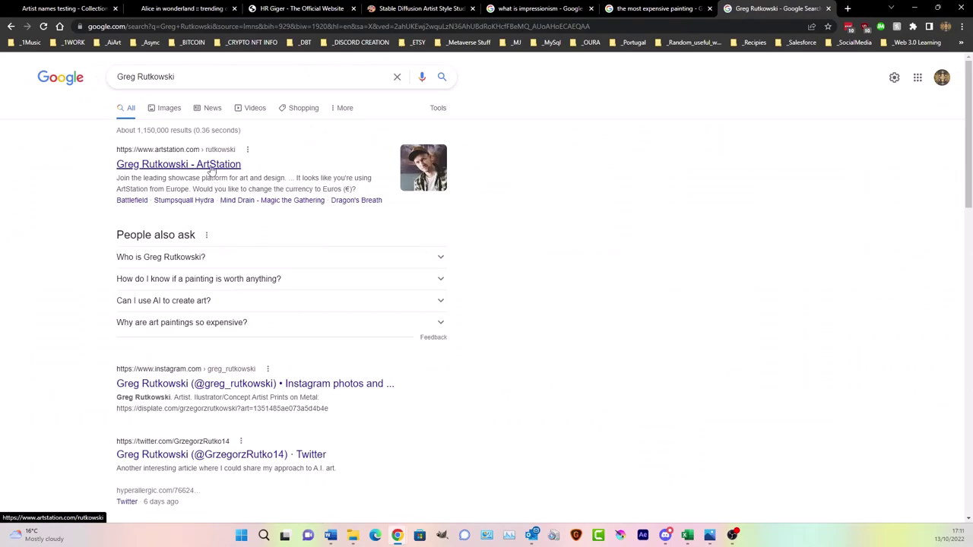
pyautogui.scroll(-5, 211, 169)
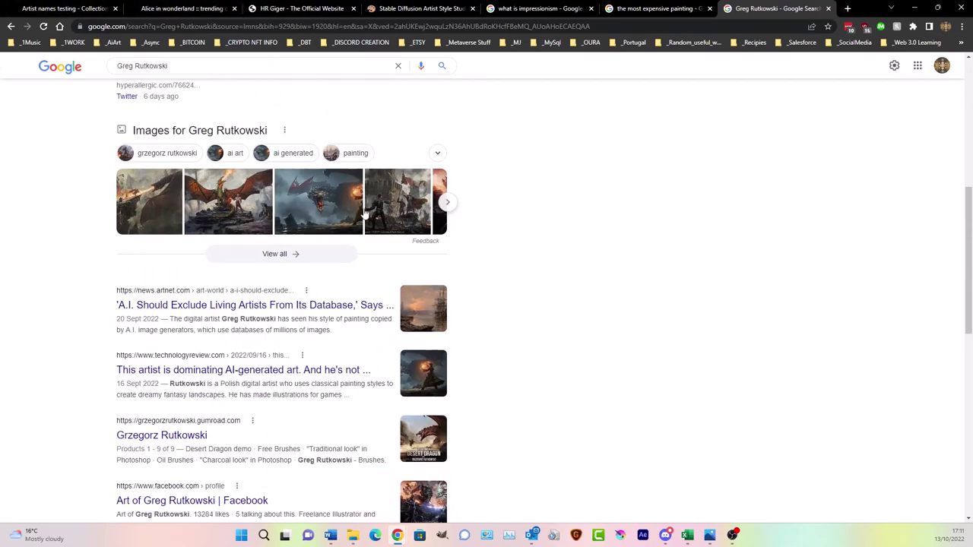
pyautogui.click(61, 8)
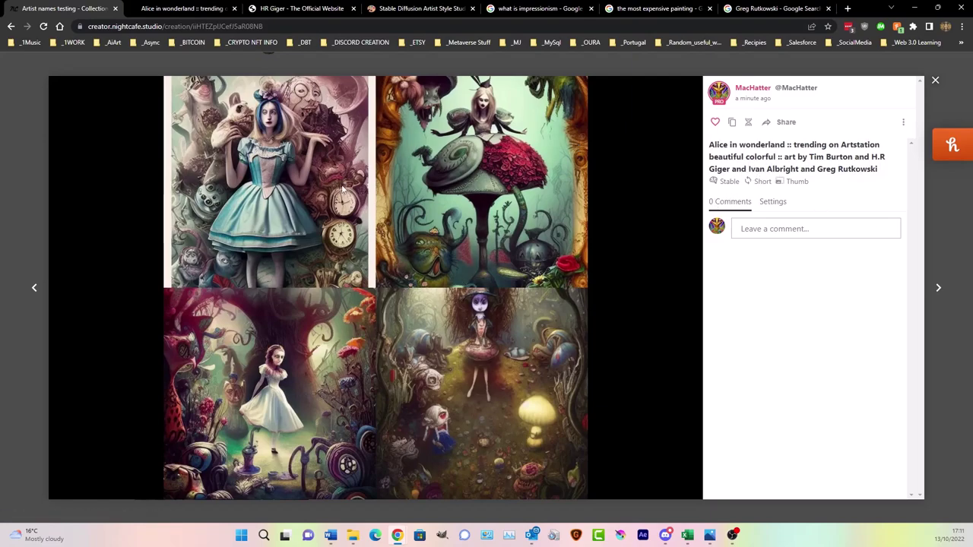
# - Close the Alice creation viewer to return to the 'Artist names testing' collection grid
pyautogui.click(936, 81)
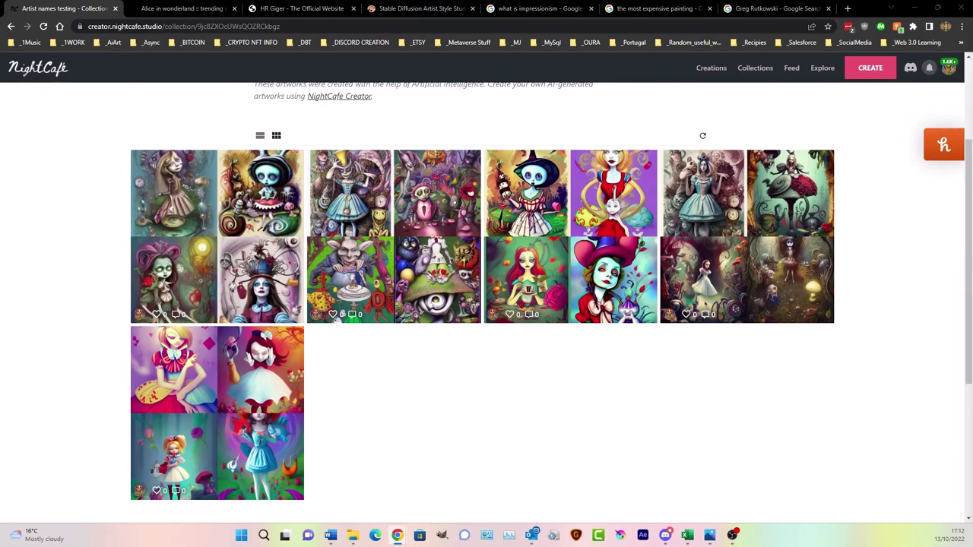
pyautogui.scroll(2, 876, 332)
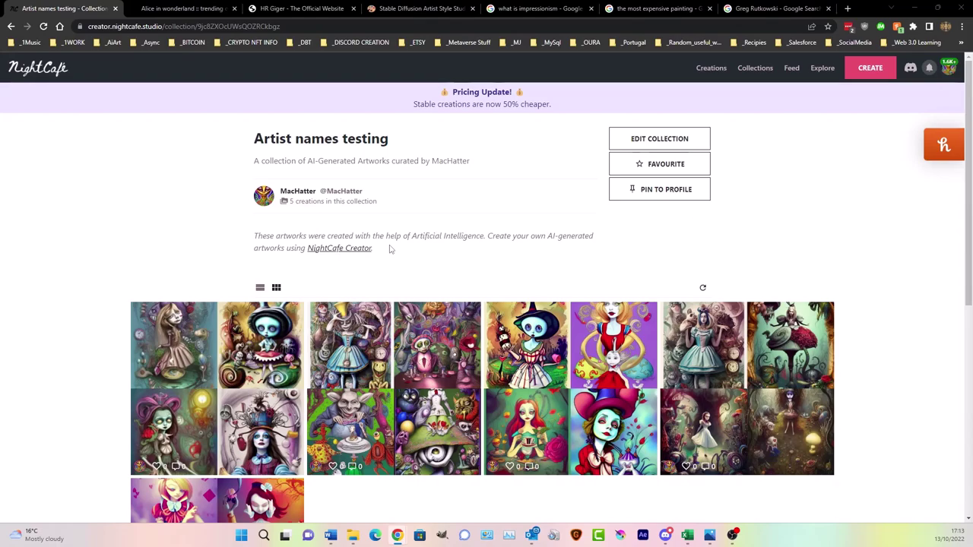
pyautogui.scroll(-2, 312, 315)
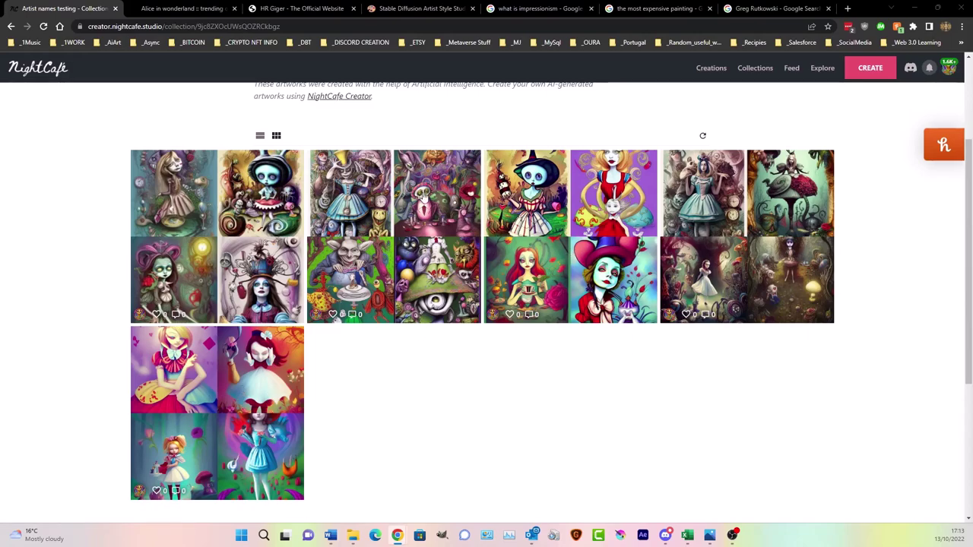
pyautogui.scroll(3, 424, 197)
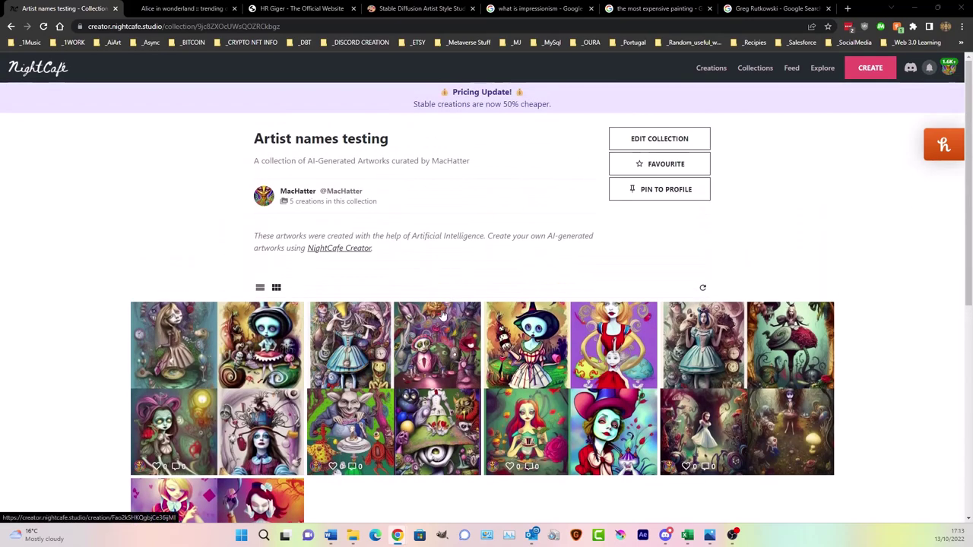
pyautogui.scroll(-1, 443, 315)
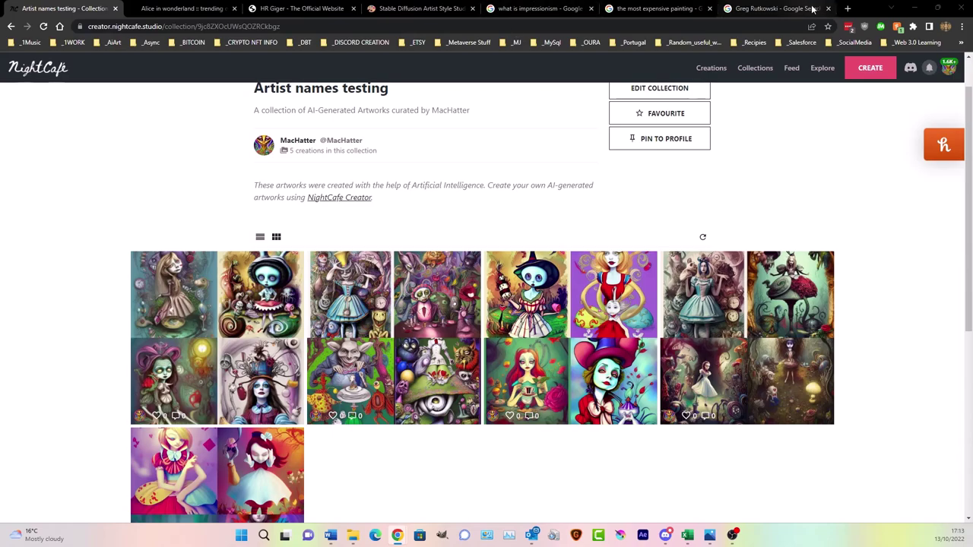
pyautogui.click(847, 9)
pyautogui.write('50')
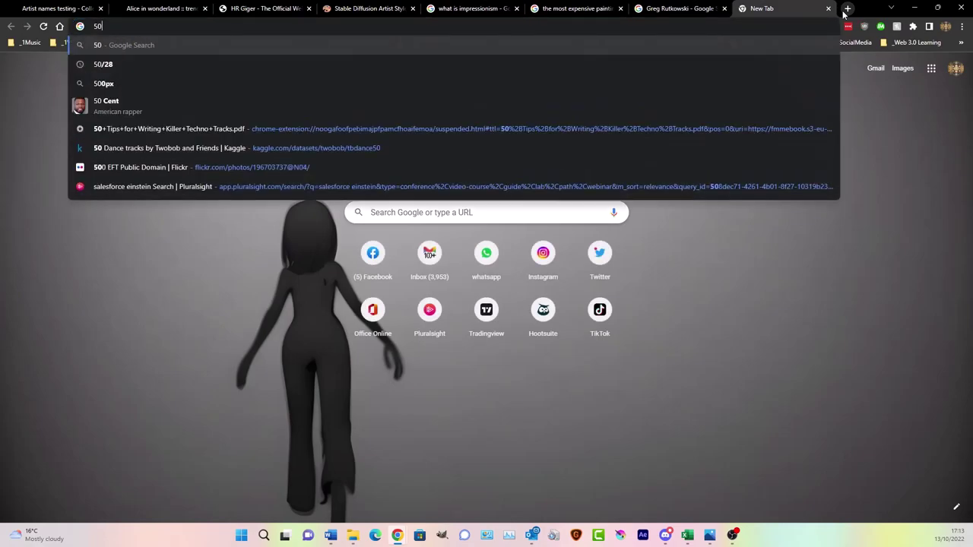
pyautogui.write('*16')
pyautogui.press('Return')
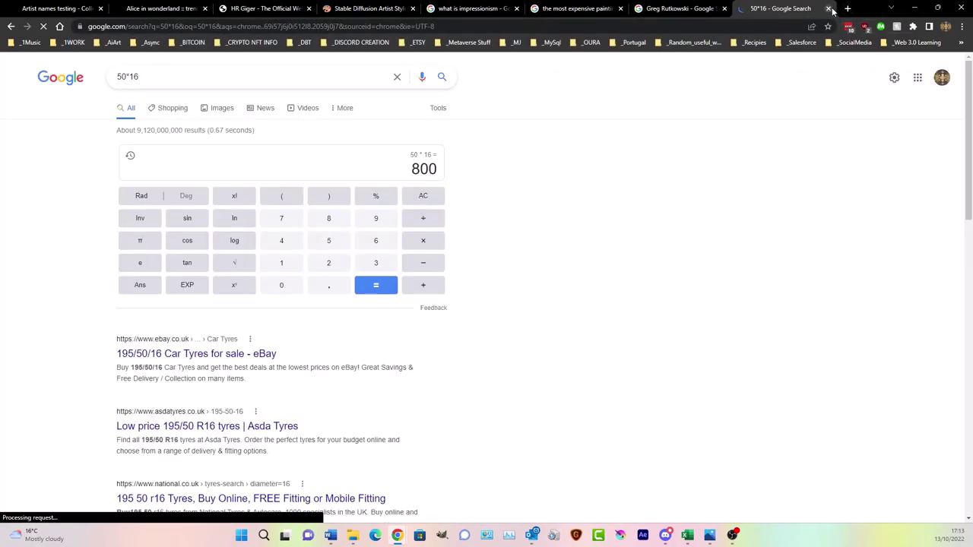
pyautogui.click(828, 8)
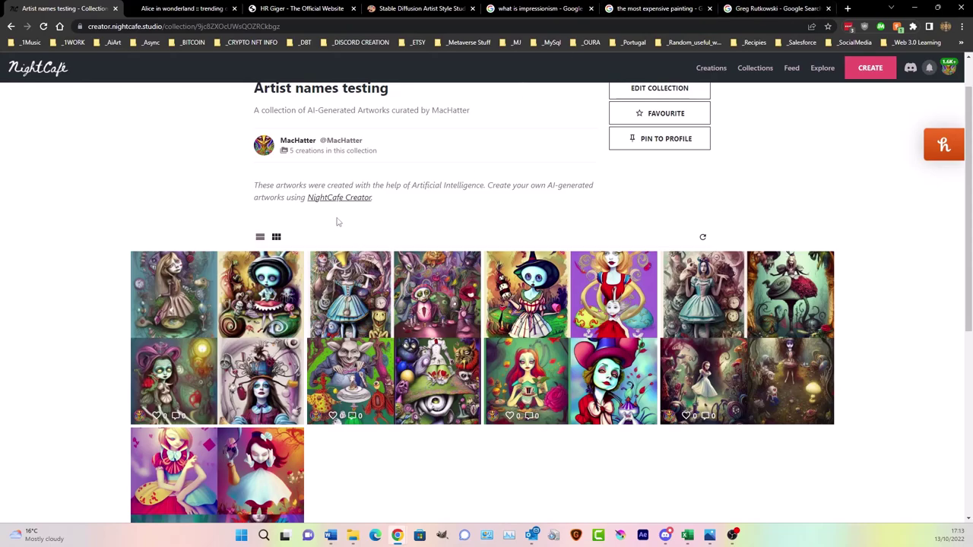
pyautogui.click(228, 304)
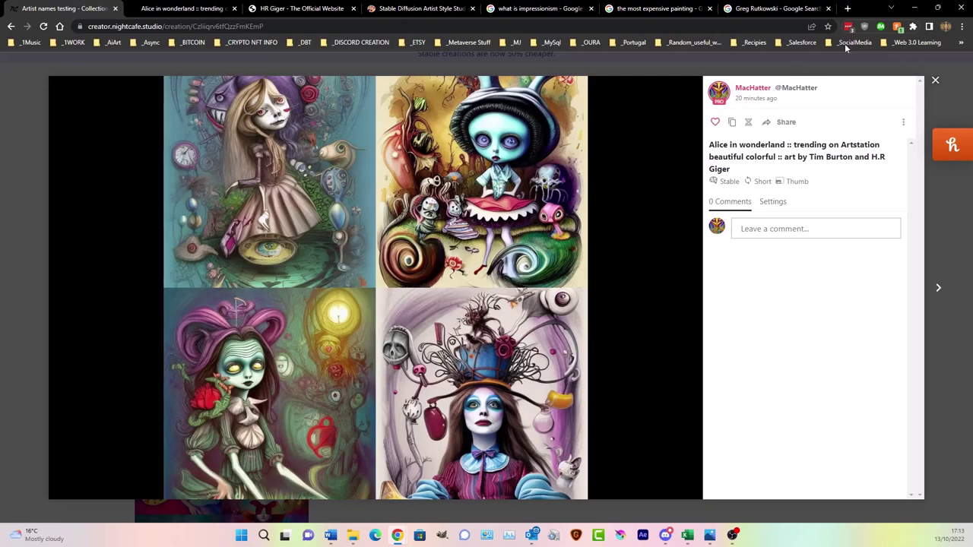
pyautogui.click(936, 80)
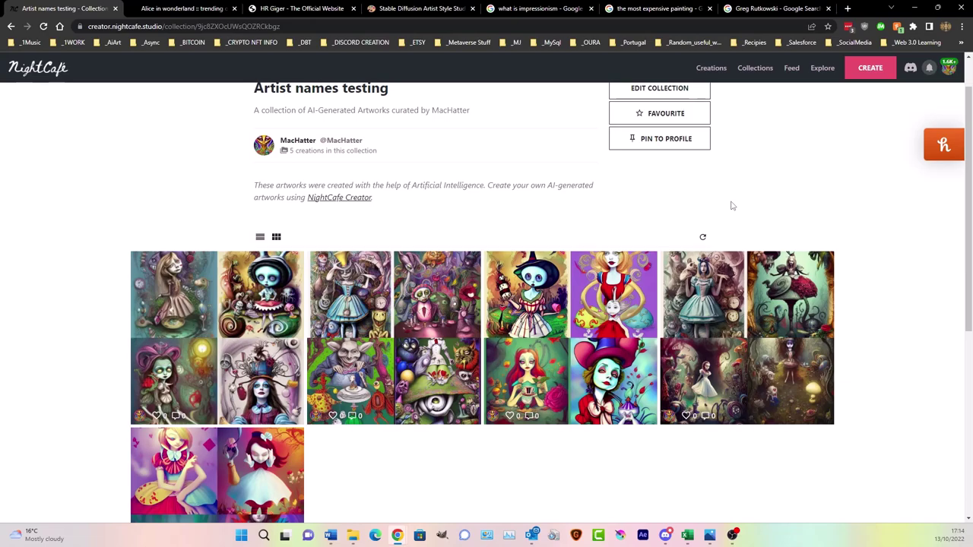
pyautogui.scroll(1, 730, 213)
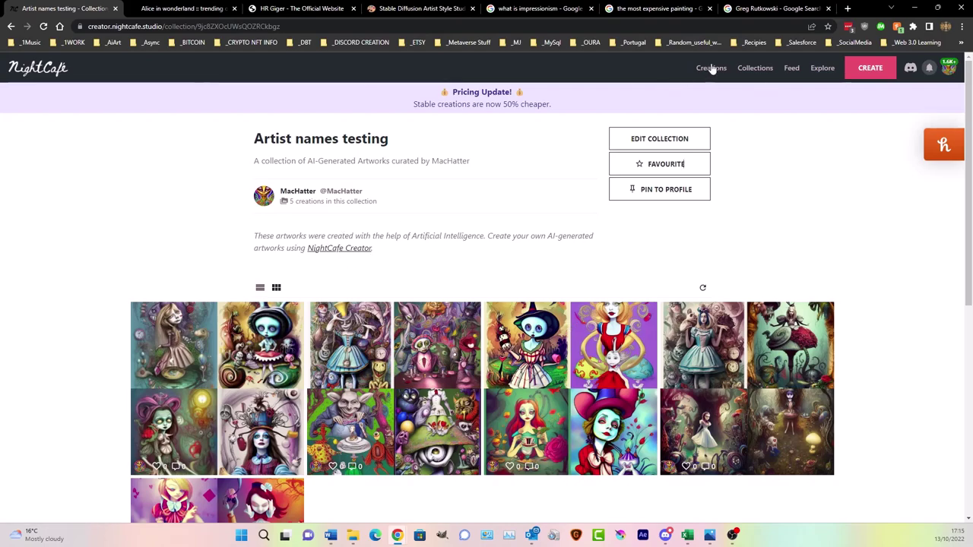
# - Start a new Stable creation with the prompt 'Desert ghost town', adding no keyword modifiers
pyautogui.click(850, 75)
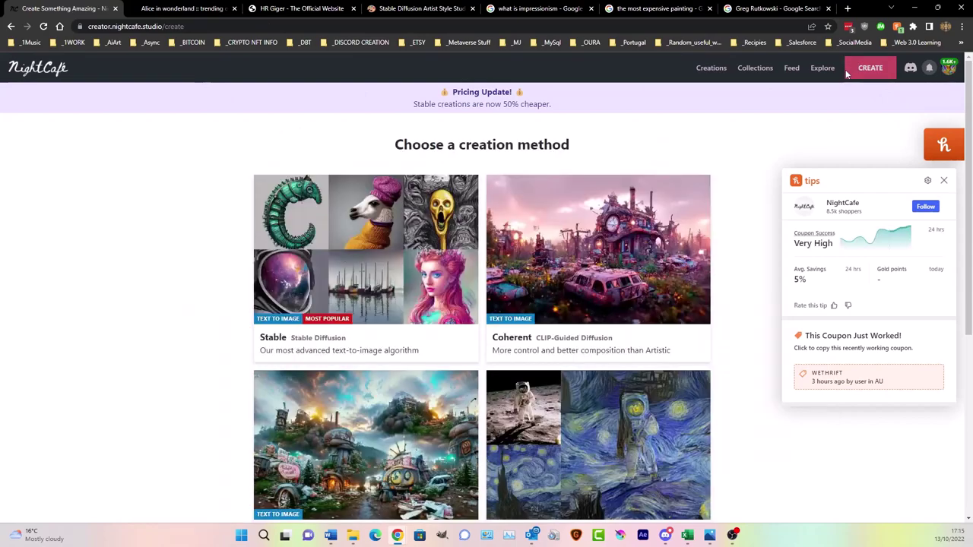
pyautogui.click(951, 183)
pyautogui.click(310, 289)
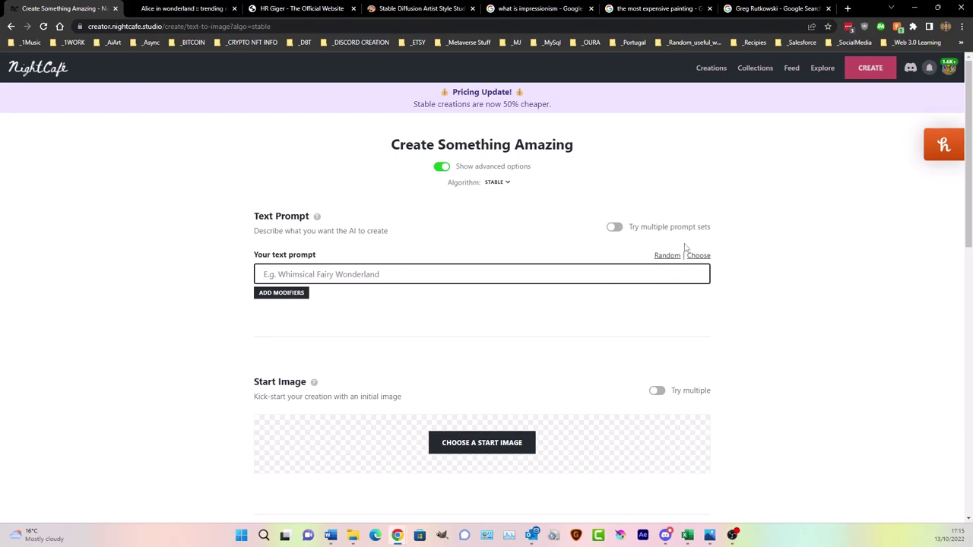
pyautogui.click(667, 258)
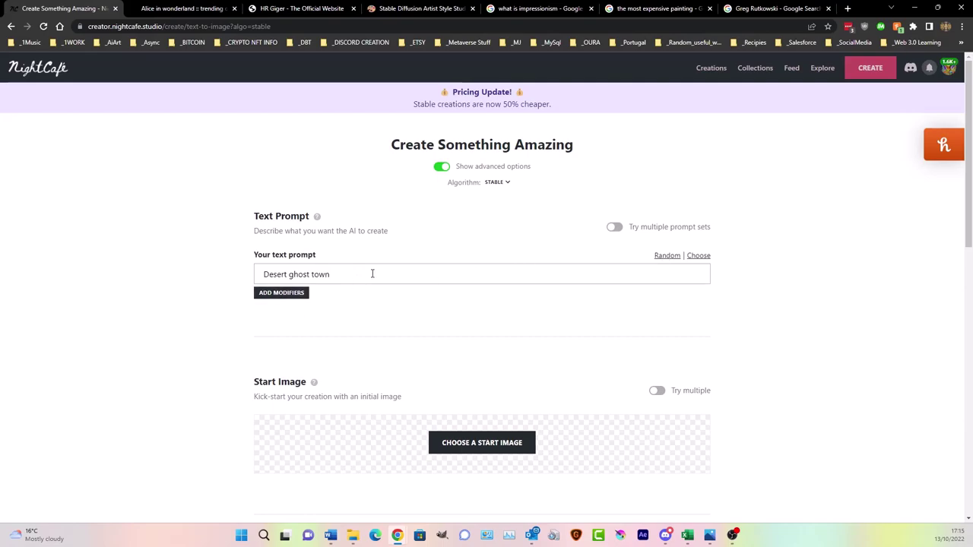
pyautogui.click(290, 295)
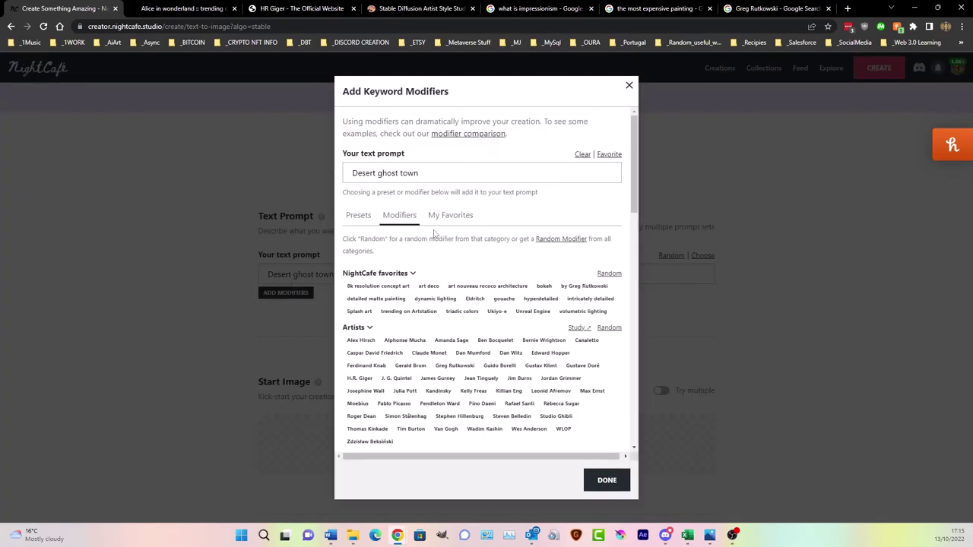
pyautogui.click(629, 87)
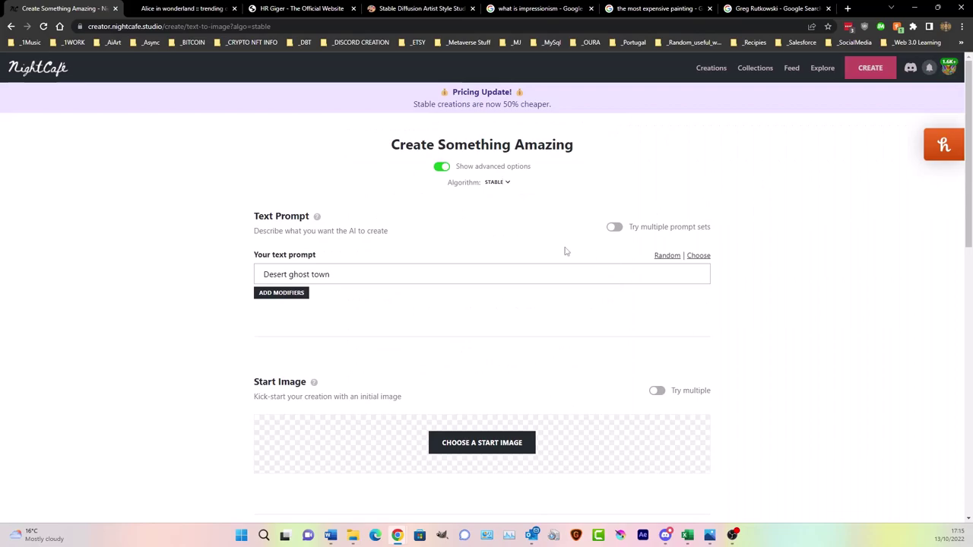
# - Turn off advanced options, choose the Dark Fantasy style, and generate for 1 credit
pyautogui.click(441, 169)
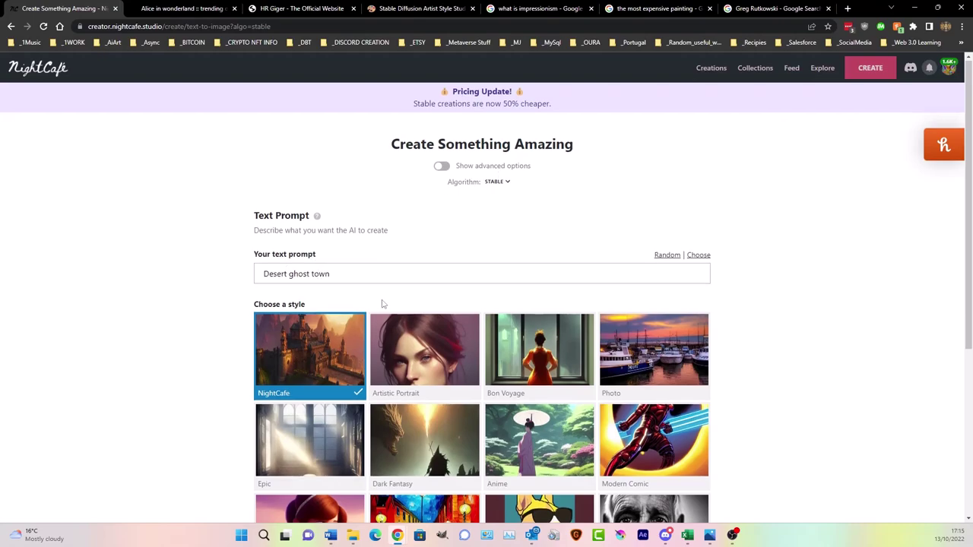
pyautogui.scroll(-1, 381, 304)
pyautogui.scroll(-1, 646, 372)
pyautogui.scroll(1, 352, 290)
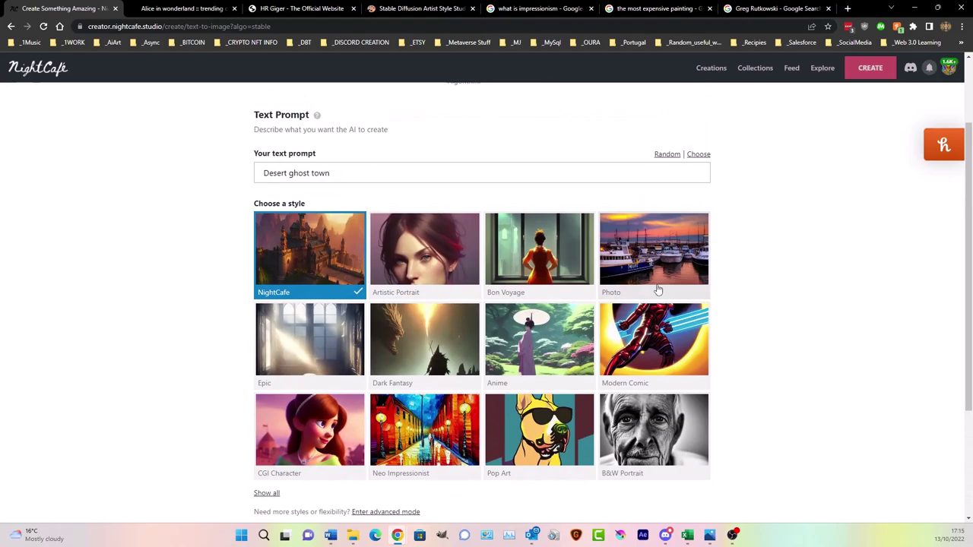
pyautogui.scroll(-1, 658, 290)
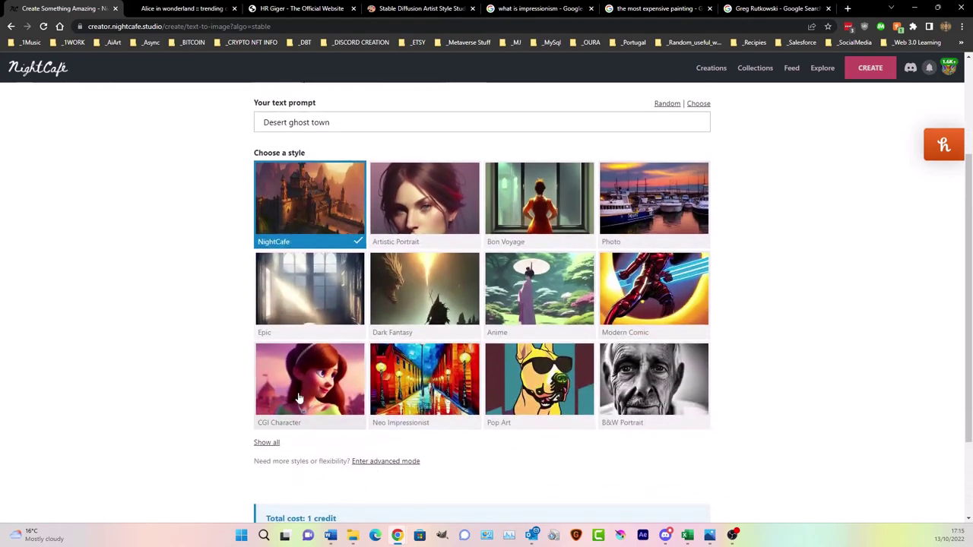
pyautogui.click(268, 443)
pyautogui.scroll(1, 209, 345)
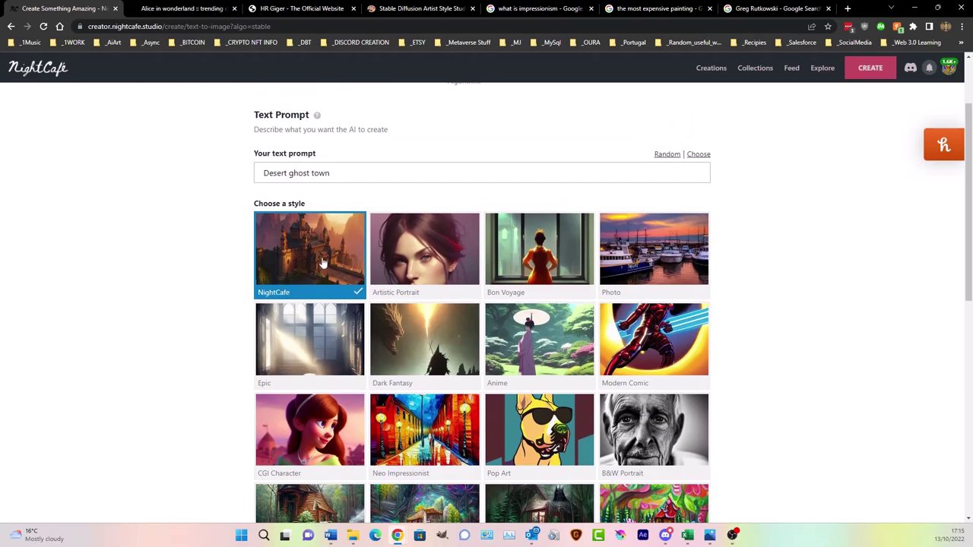
pyautogui.click(411, 369)
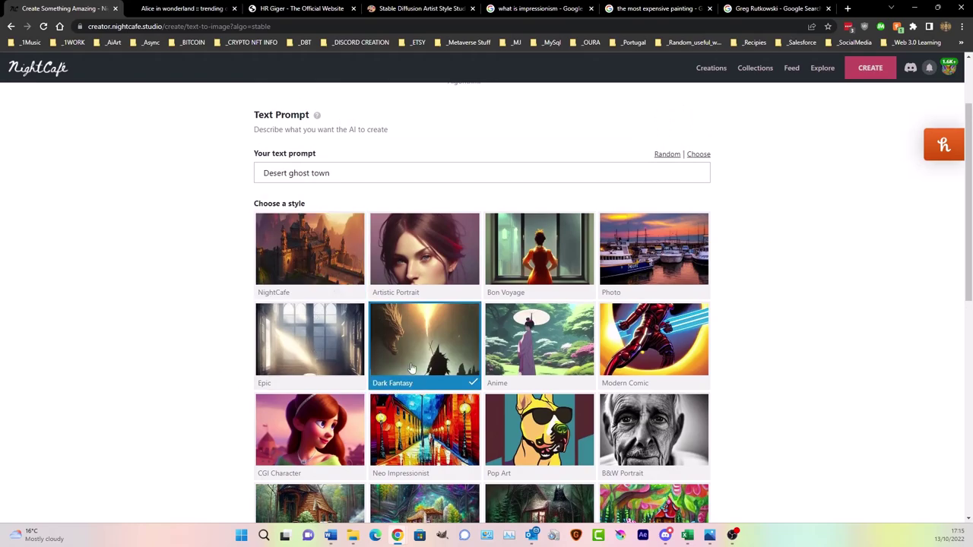
pyautogui.scroll(-5, 829, 317)
pyautogui.scroll(-1, 829, 317)
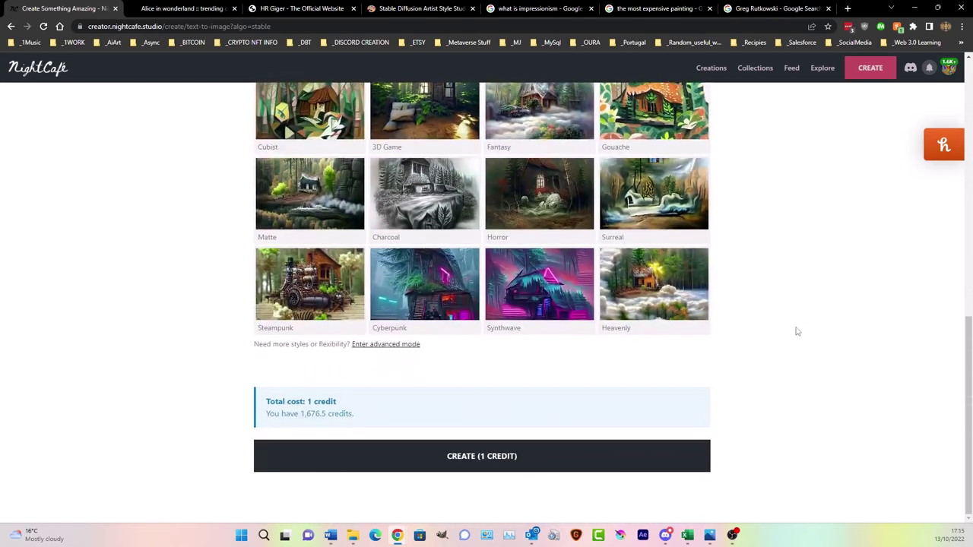
pyautogui.click(544, 448)
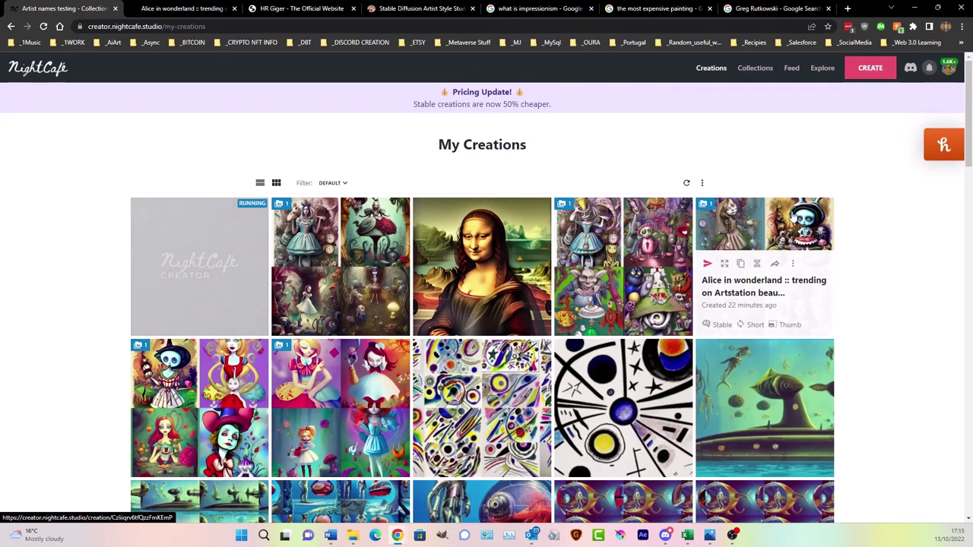
# - Open the finished 'Desert ghost town' creation to view its four hazy desert images
pyautogui.click(196, 246)
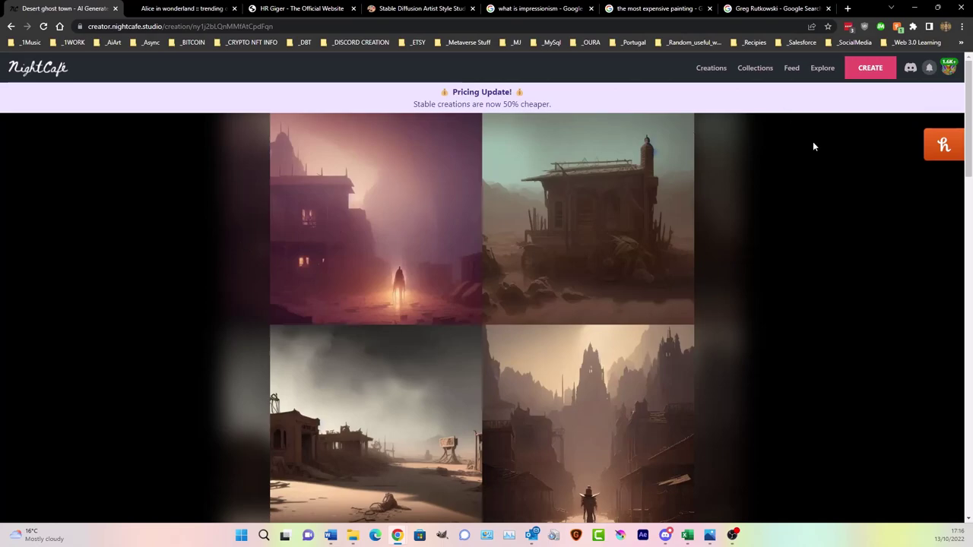
pyautogui.scroll(-4, 523, 353)
pyautogui.scroll(4, 246, 428)
pyautogui.click(666, 535)
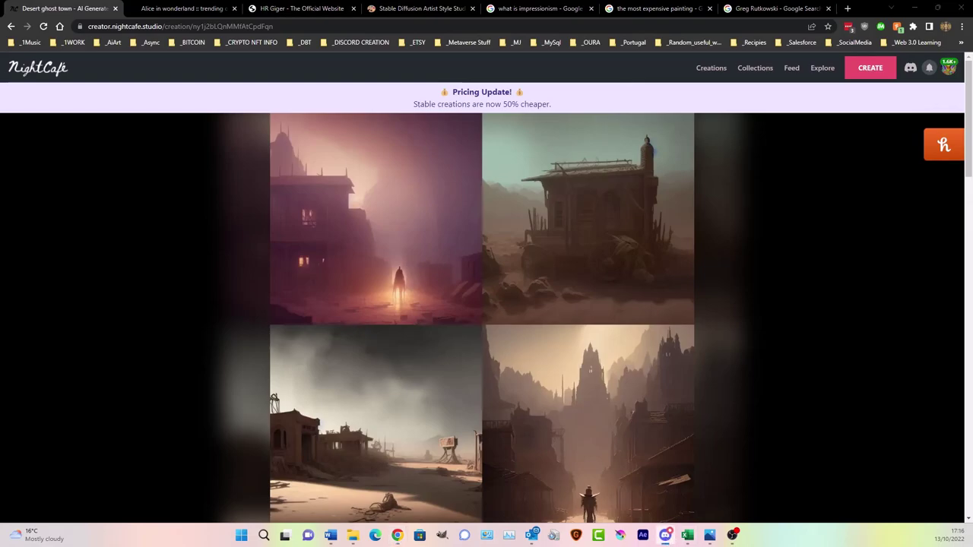
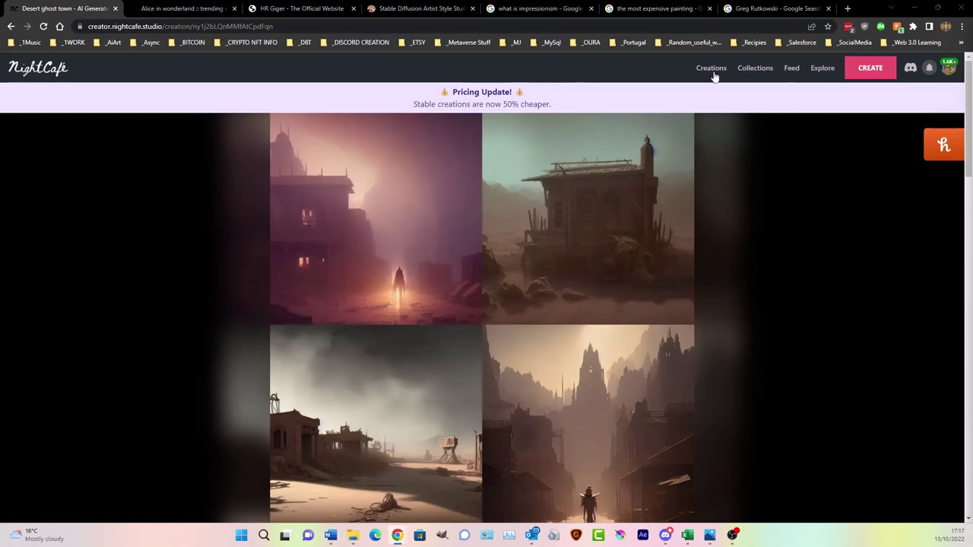
# - Open the My Creations gallery of past artworks from the top navigation bar
pyautogui.click(712, 68)
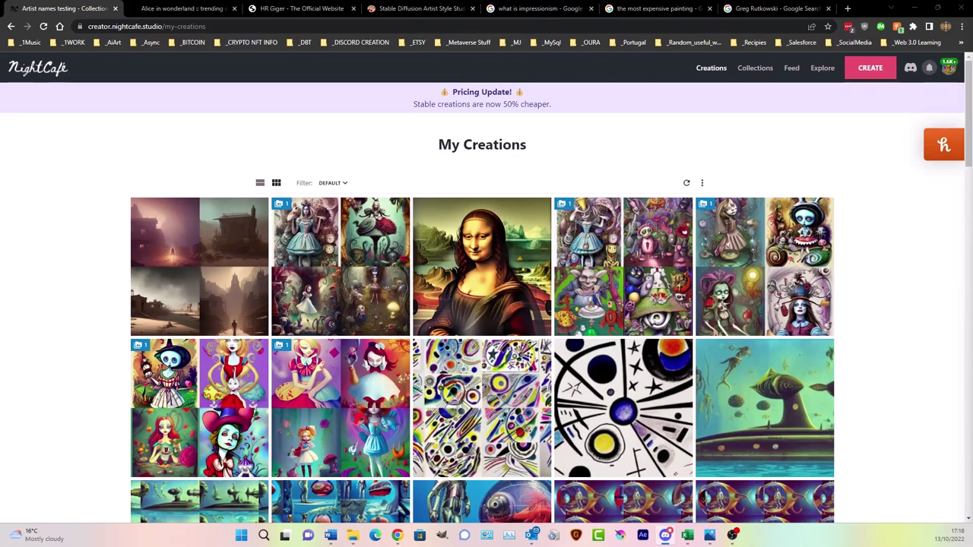
pyautogui.moveTo(470, 397)
pyautogui.click(867, 68)
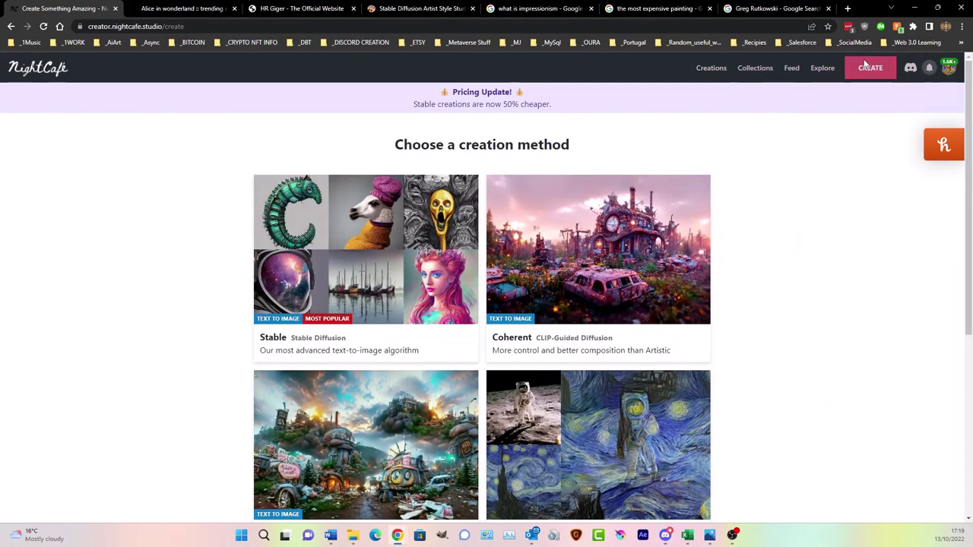
pyautogui.click(715, 70)
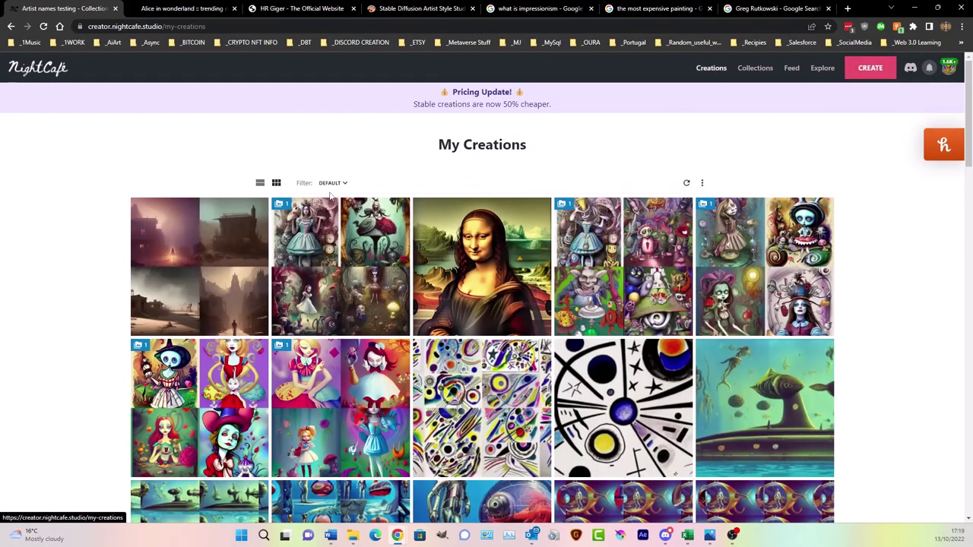
pyautogui.scroll(-15, 524, 368)
pyautogui.scroll(-10, 525, 367)
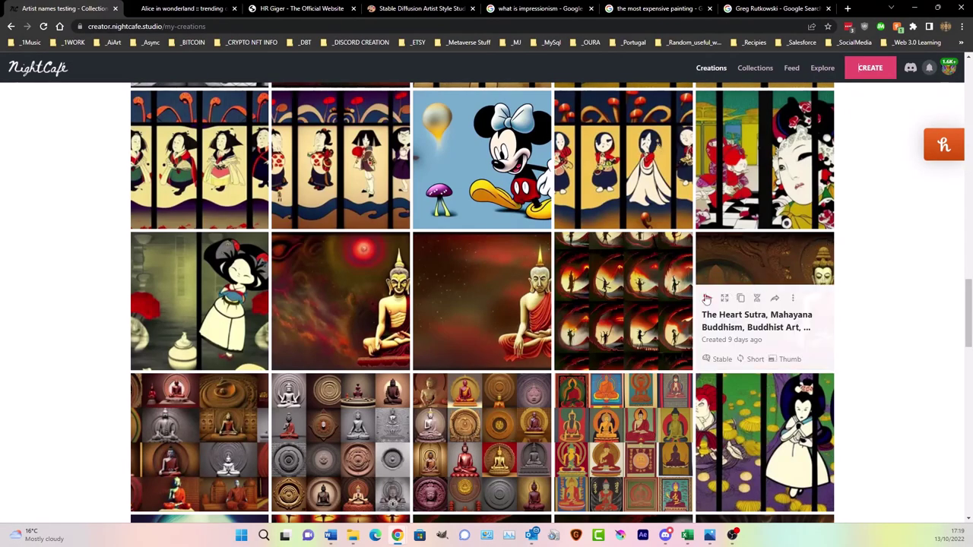
pyautogui.scroll(-3, 694, 304)
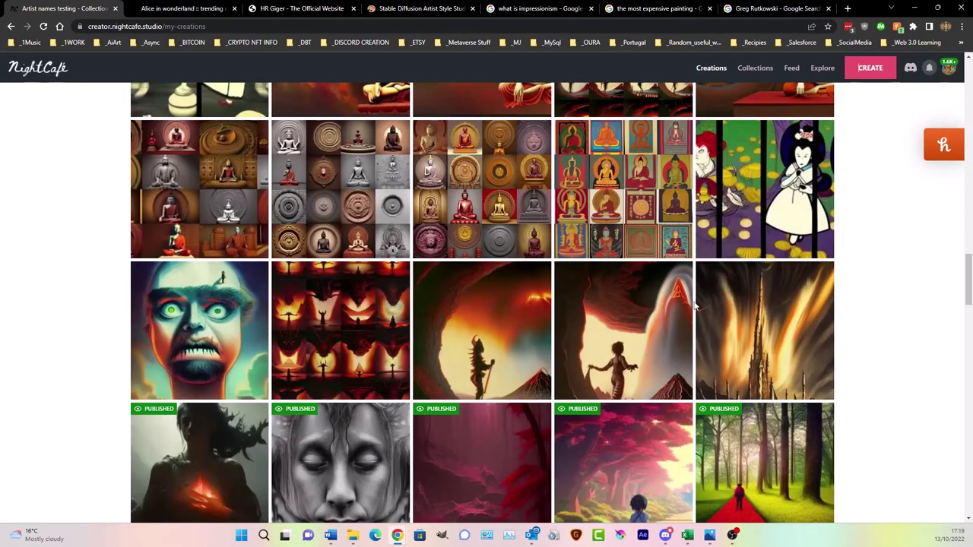
pyautogui.scroll(-3, 694, 304)
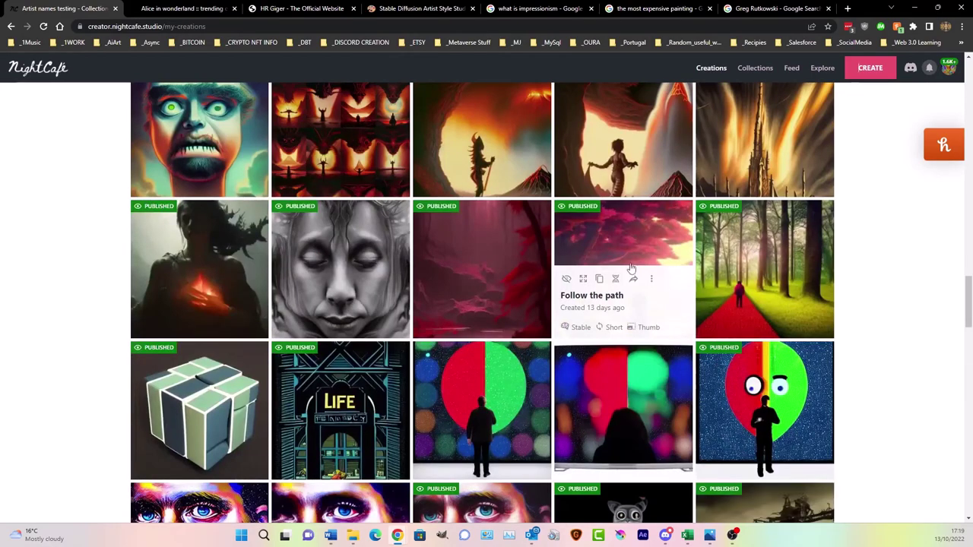
pyautogui.scroll(-3, 494, 411)
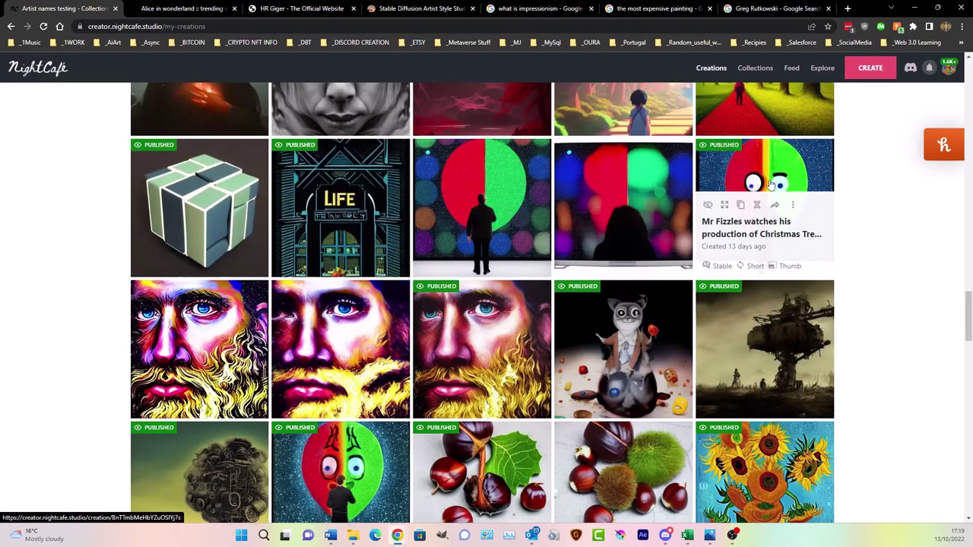
pyautogui.scroll(-2, 632, 326)
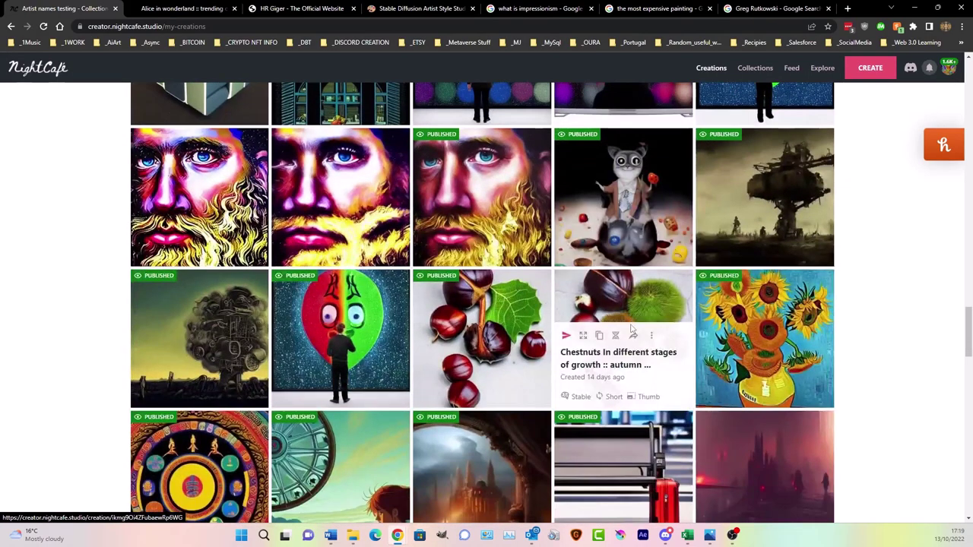
pyautogui.scroll(-3, 460, 334)
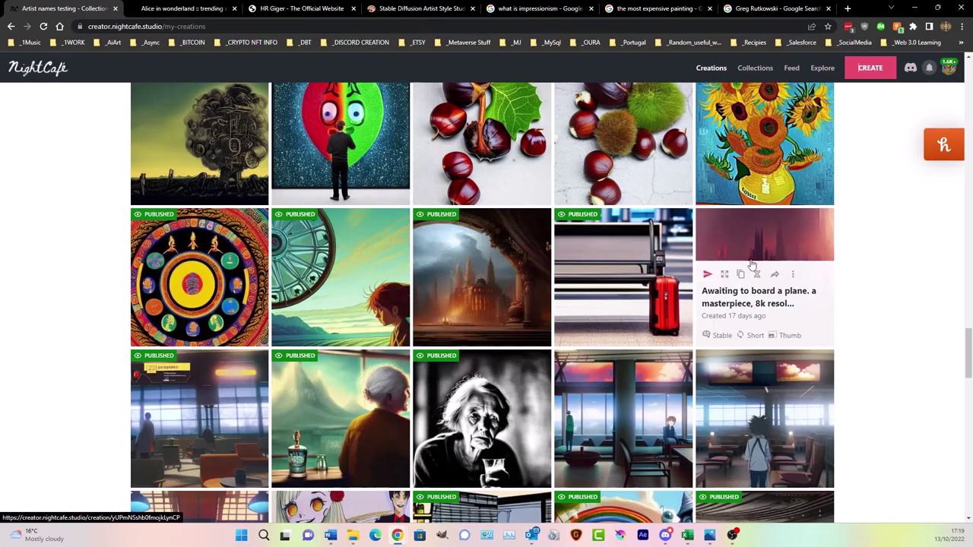
pyautogui.scroll(1, 699, 367)
pyautogui.scroll(2, 699, 366)
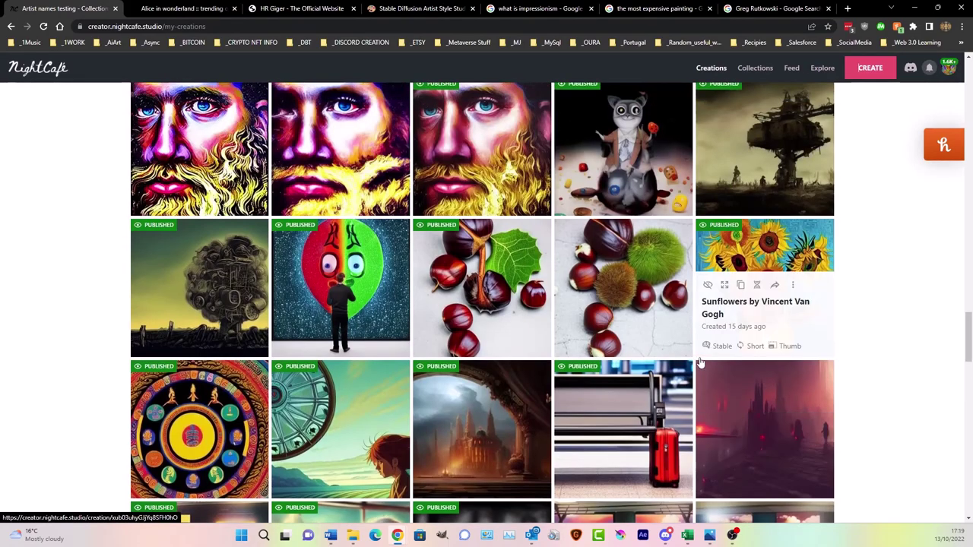
pyautogui.scroll(2, 688, 380)
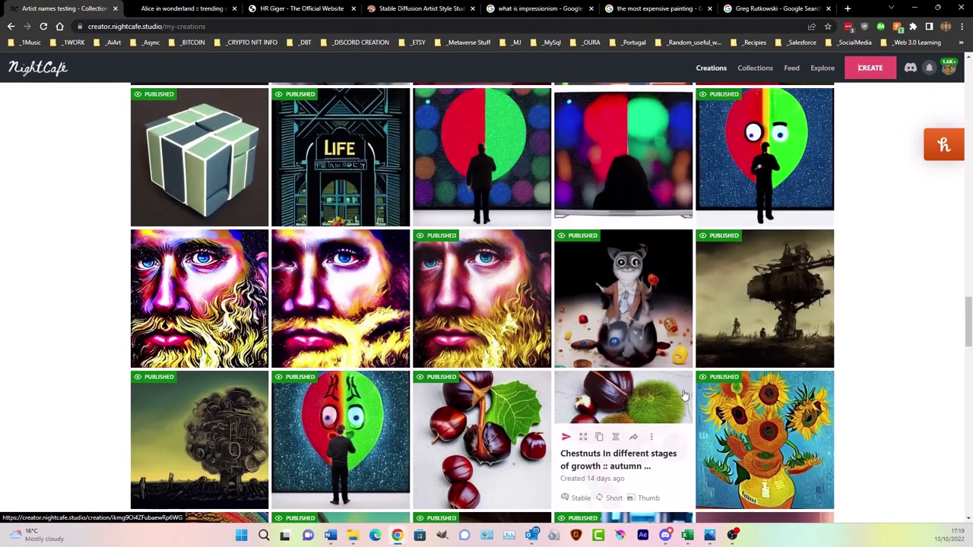
pyautogui.scroll(2, 685, 395)
pyautogui.scroll(-5, 684, 395)
pyautogui.scroll(-2, 684, 395)
pyautogui.scroll(2, 685, 395)
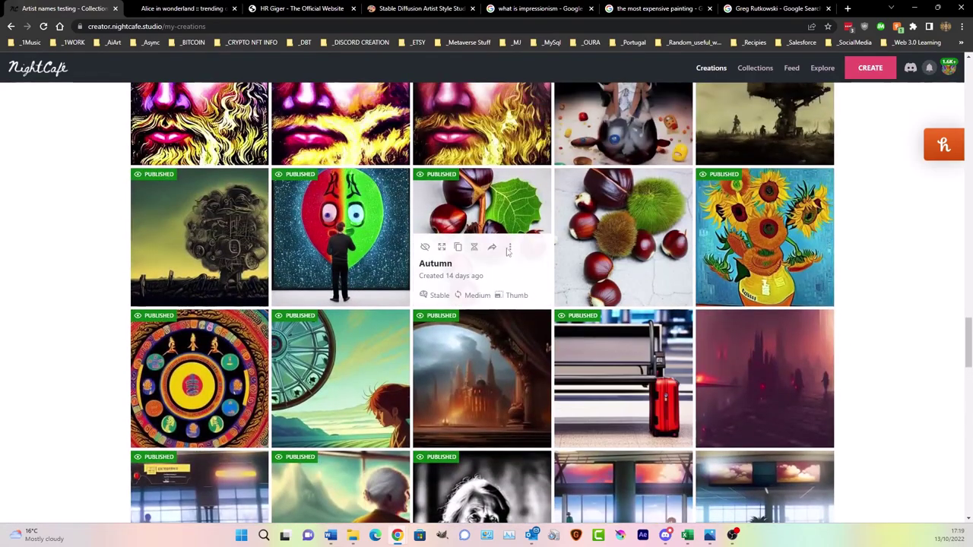
# - Browse My Creations and open the Mr Fizzles creation
pyautogui.click(472, 207)
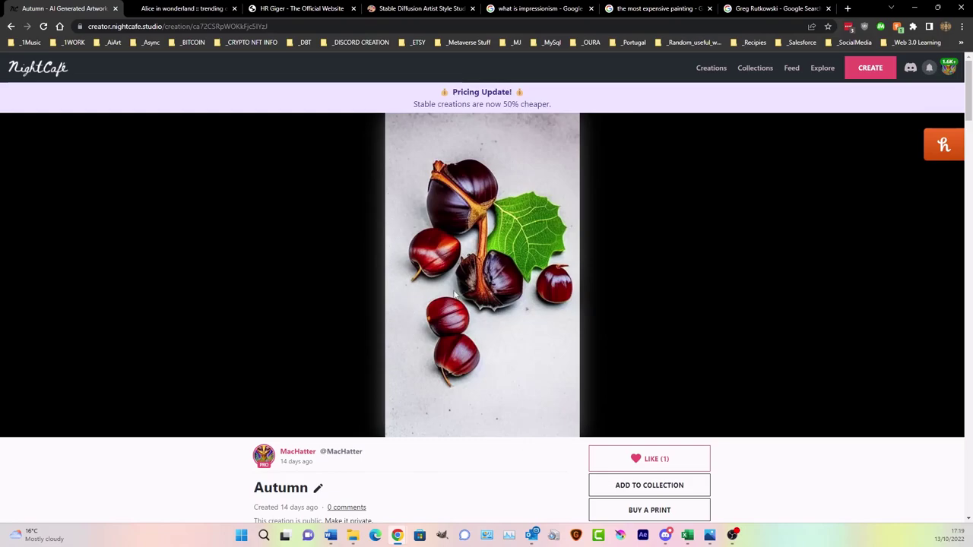
pyautogui.click(714, 73)
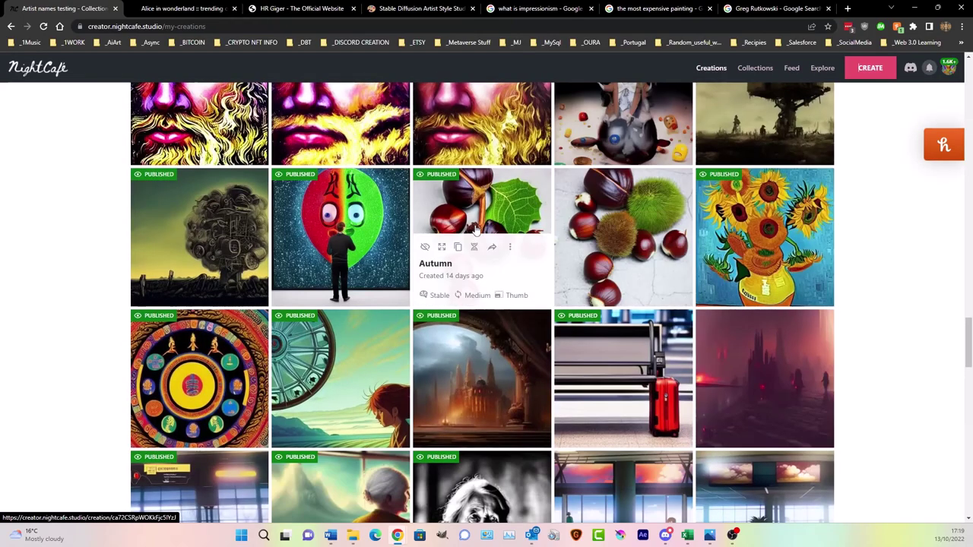
pyautogui.click(371, 212)
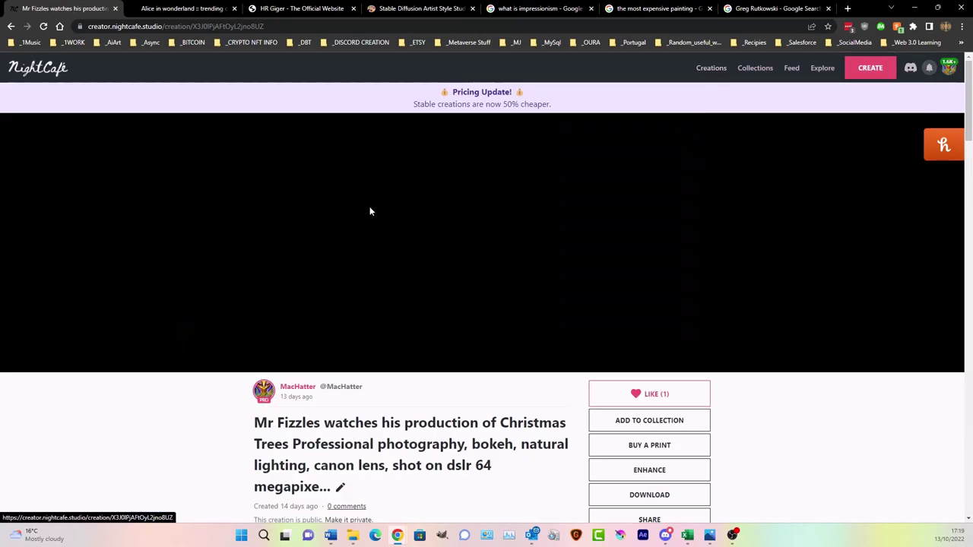
# - Evolve Mr Fizzles with advanced options shown and open the start-image mask chooser
pyautogui.scroll(-2, 742, 453)
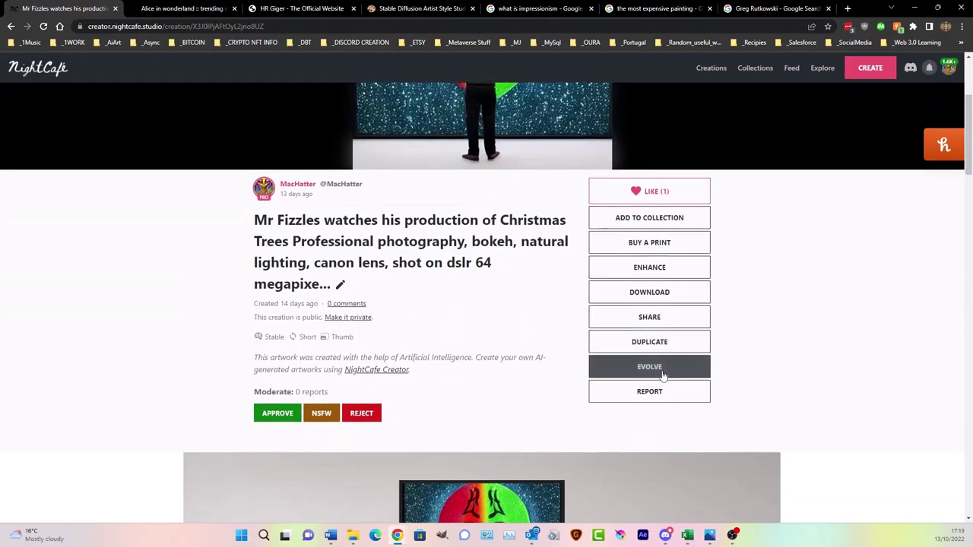
pyautogui.click(649, 366)
pyautogui.scroll(-3, 432, 276)
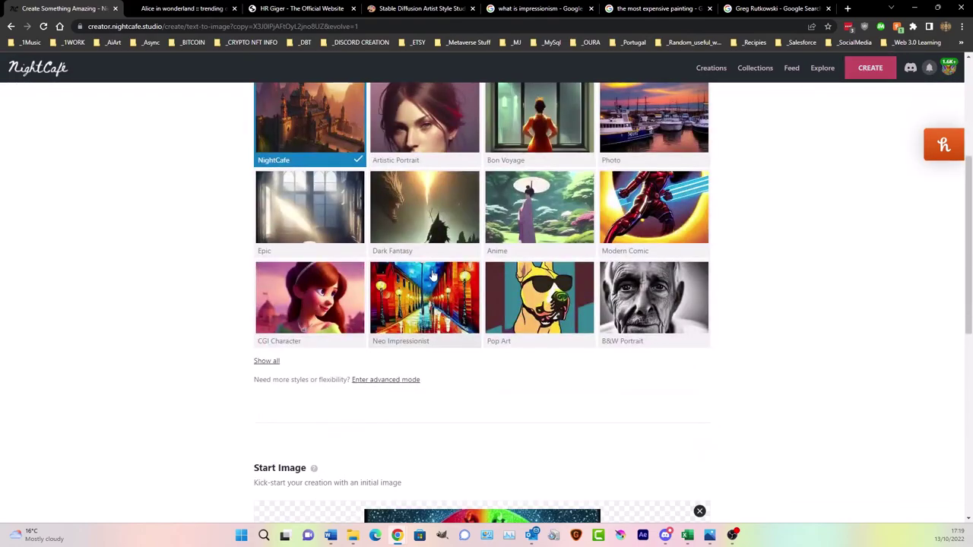
pyautogui.scroll(3, 432, 275)
pyautogui.click(443, 167)
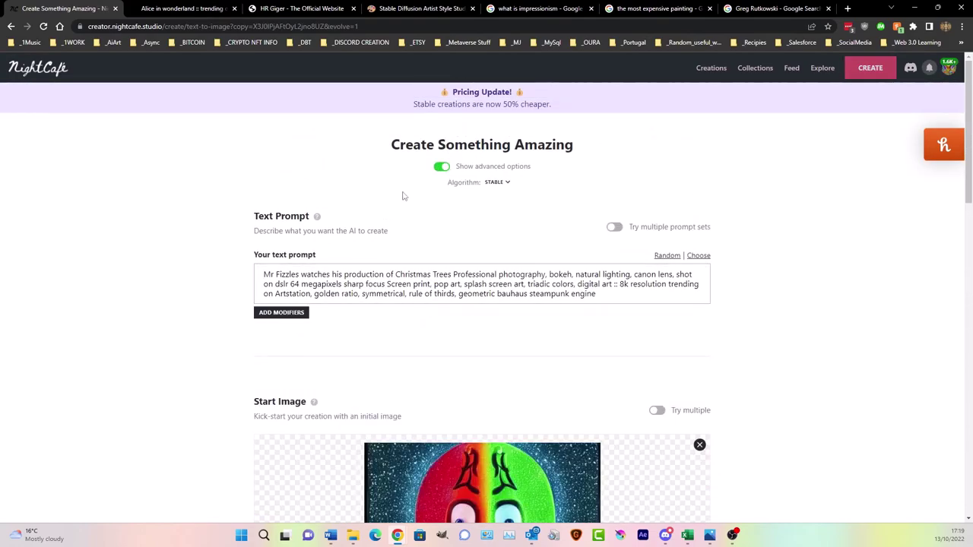
pyautogui.scroll(-5, 403, 196)
pyautogui.click(310, 347)
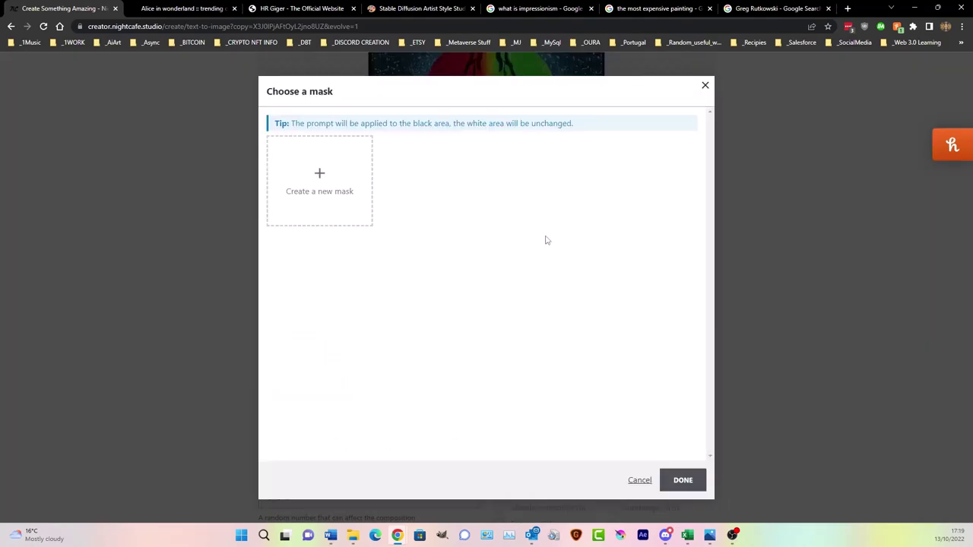
# - Start a new mask, paint red over the top and middle of the face, and zoom in
pyautogui.click(311, 178)
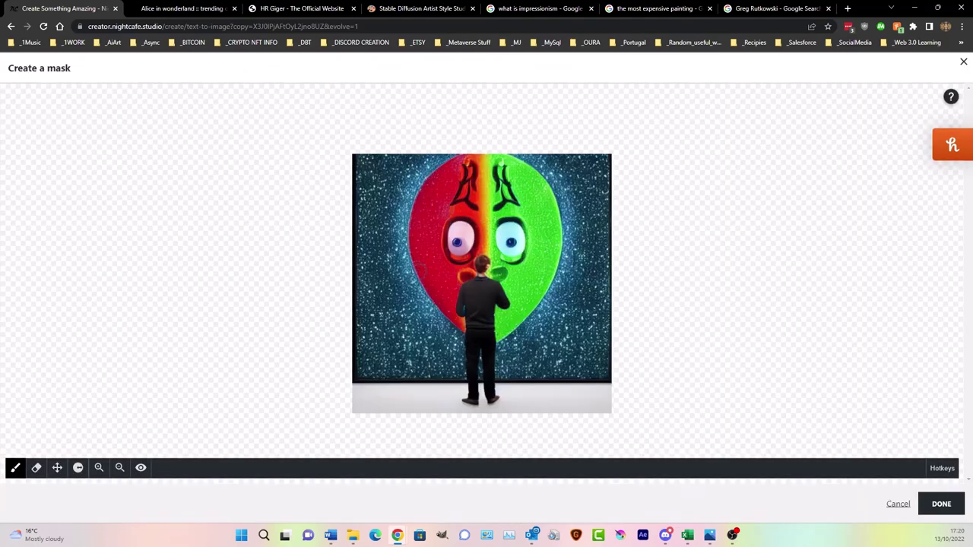
pyautogui.moveTo(475, 166)
pyautogui.mouseDown()
pyautogui.moveTo(487, 157)
pyautogui.moveTo(435, 181)
pyautogui.moveTo(416, 212)
pyautogui.moveTo(415, 259)
pyautogui.moveTo(444, 307)
pyautogui.moveTo(449, 251)
pyautogui.moveTo(484, 220)
pyautogui.moveTo(520, 299)
pyautogui.moveTo(523, 319)
pyautogui.moveTo(501, 330)
pyautogui.moveTo(518, 329)
pyautogui.moveTo(554, 255)
pyautogui.moveTo(544, 193)
pyautogui.moveTo(510, 160)
pyautogui.moveTo(481, 156)
pyautogui.moveTo(441, 190)
pyautogui.moveTo(509, 179)
pyautogui.moveTo(456, 229)
pyautogui.moveTo(479, 227)
pyautogui.moveTo(479, 190)
pyautogui.moveTo(433, 212)
pyautogui.moveTo(427, 253)
pyautogui.moveTo(440, 278)
pyautogui.moveTo(445, 206)
pyautogui.mouseUp()
pyautogui.moveTo(431, 243)
pyautogui.mouseDown()
pyautogui.moveTo(460, 200)
pyautogui.moveTo(445, 241)
pyautogui.moveTo(480, 168)
pyautogui.moveTo(503, 171)
pyautogui.moveTo(530, 198)
pyautogui.moveTo(513, 175)
pyautogui.moveTo(541, 221)
pyautogui.moveTo(544, 248)
pyautogui.moveTo(521, 295)
pyautogui.moveTo(498, 213)
pyautogui.moveTo(521, 199)
pyautogui.moveTo(537, 247)
pyautogui.moveTo(525, 266)
pyautogui.moveTo(522, 208)
pyautogui.moveTo(516, 243)
pyautogui.mouseUp()
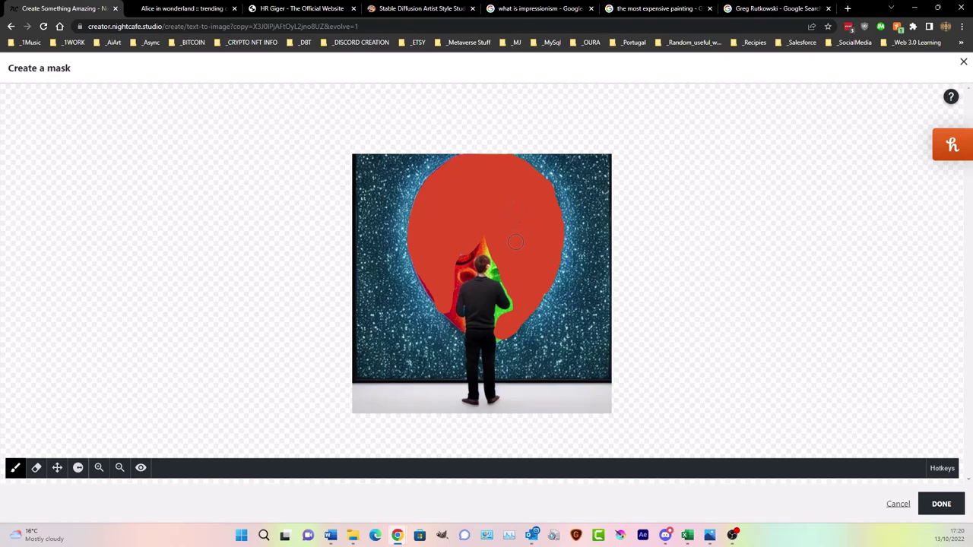
pyautogui.click(98, 469)
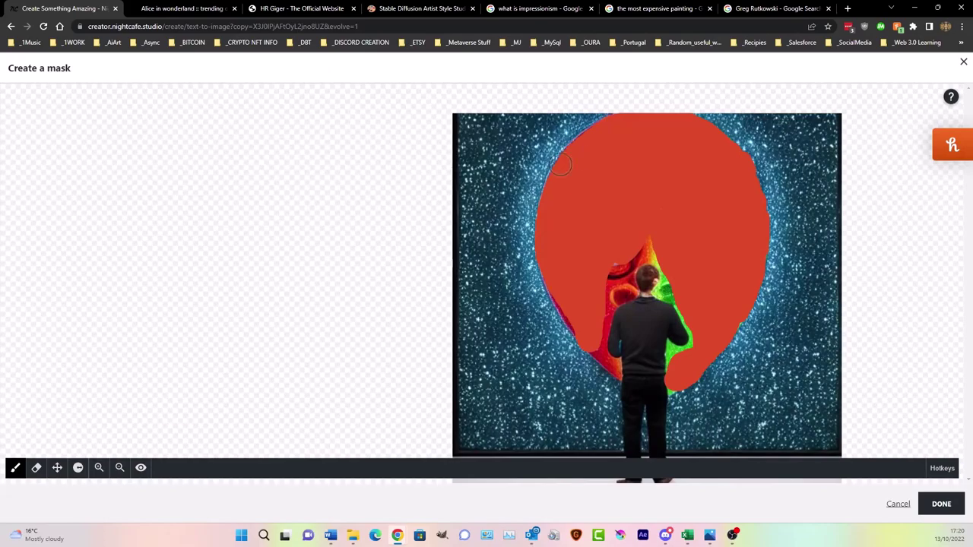
# - Shrink the masking brush and cover the yellow-green tip at the face's edge
pyautogui.click(78, 469)
pyautogui.click(102, 445)
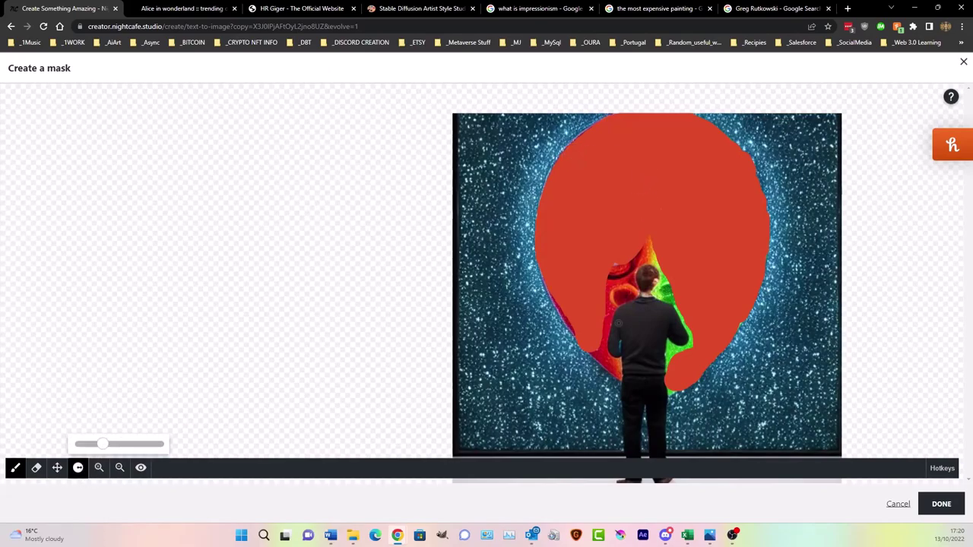
pyautogui.moveTo(103, 444)
pyautogui.mouseDown()
pyautogui.moveTo(116, 445)
pyautogui.moveTo(106, 445)
pyautogui.mouseUp()
pyautogui.moveTo(653, 242); pyautogui.dragTo(648, 254)
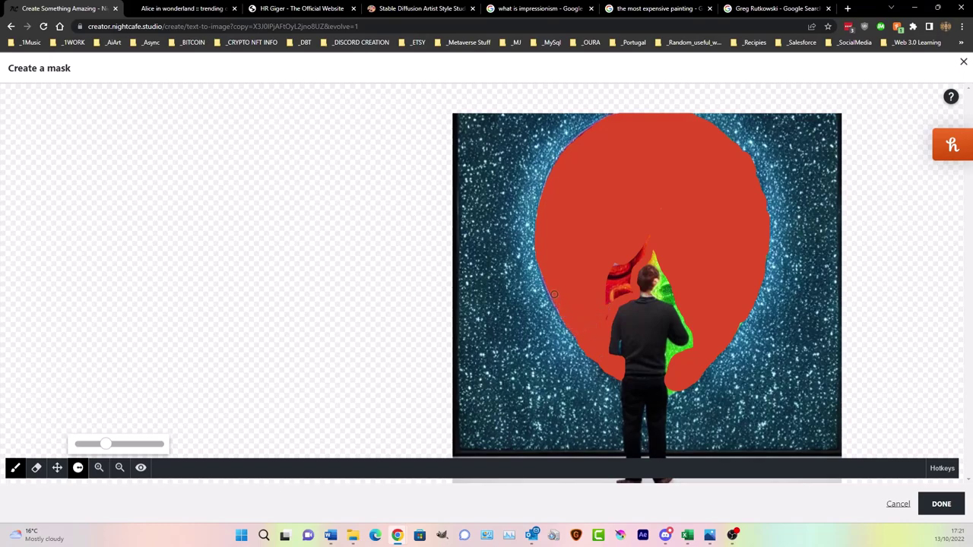
# - Mask the flame area, the shoulder strip and the patch below the figure, then save the mask
pyautogui.moveTo(550, 289)
pyautogui.mouseDown()
pyautogui.moveTo(636, 256)
pyautogui.moveTo(650, 239)
pyautogui.moveTo(618, 258)
pyautogui.moveTo(608, 288)
pyautogui.moveTo(647, 250)
pyautogui.moveTo(628, 274)
pyautogui.moveTo(631, 293)
pyautogui.moveTo(609, 306)
pyautogui.moveTo(609, 297)
pyautogui.moveTo(626, 279)
pyautogui.moveTo(606, 318)
pyautogui.moveTo(628, 255)
pyautogui.moveTo(660, 269)
pyautogui.moveTo(655, 293)
pyautogui.moveTo(672, 301)
pyautogui.moveTo(654, 254)
pyautogui.mouseUp()
pyautogui.moveTo(676, 301)
pyautogui.mouseDown()
pyautogui.moveTo(692, 337)
pyautogui.moveTo(670, 344)
pyautogui.moveTo(669, 362)
pyautogui.moveTo(668, 345)
pyautogui.moveTo(668, 370)
pyautogui.moveTo(691, 340)
pyautogui.mouseUp()
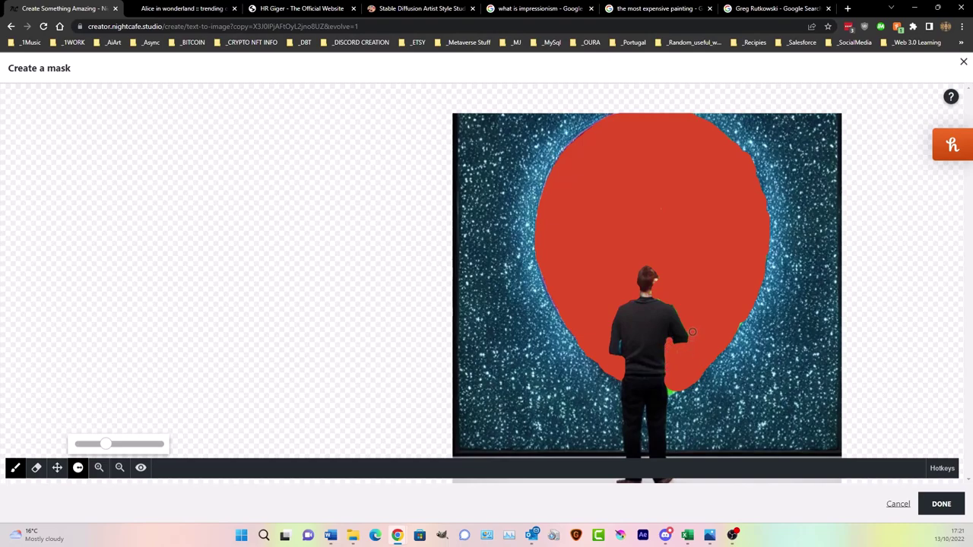
pyautogui.moveTo(665, 373)
pyautogui.mouseDown()
pyautogui.moveTo(670, 391)
pyautogui.moveTo(678, 389)
pyautogui.mouseUp()
pyautogui.click(942, 504)
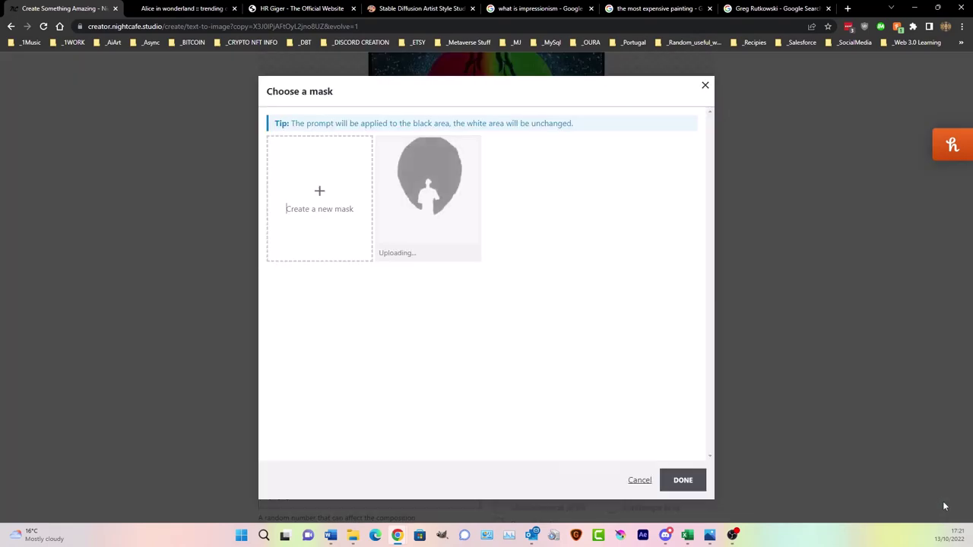
# - Apply the new mask and prefix the prompt with 'A Nebula intricate detail ::'
pyautogui.click(688, 488)
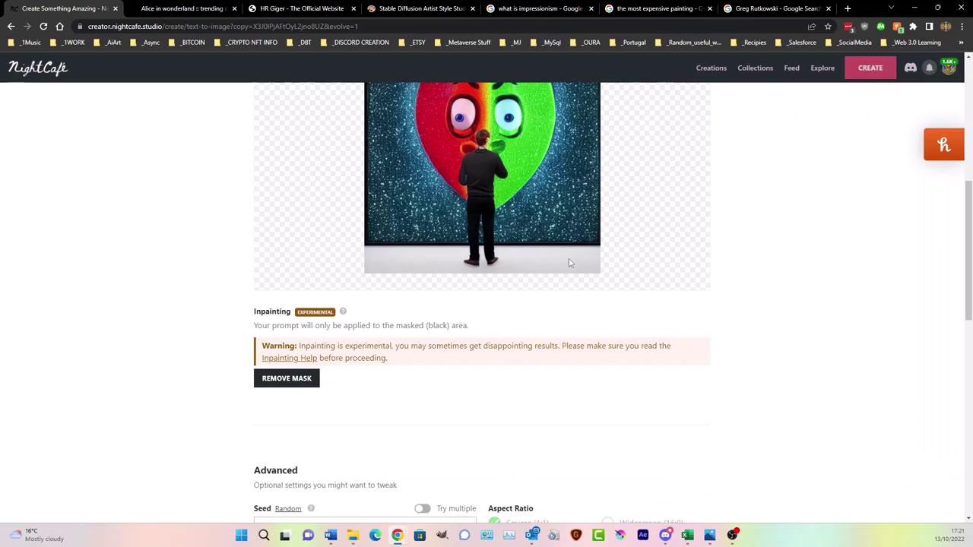
pyautogui.scroll(3, 677, 259)
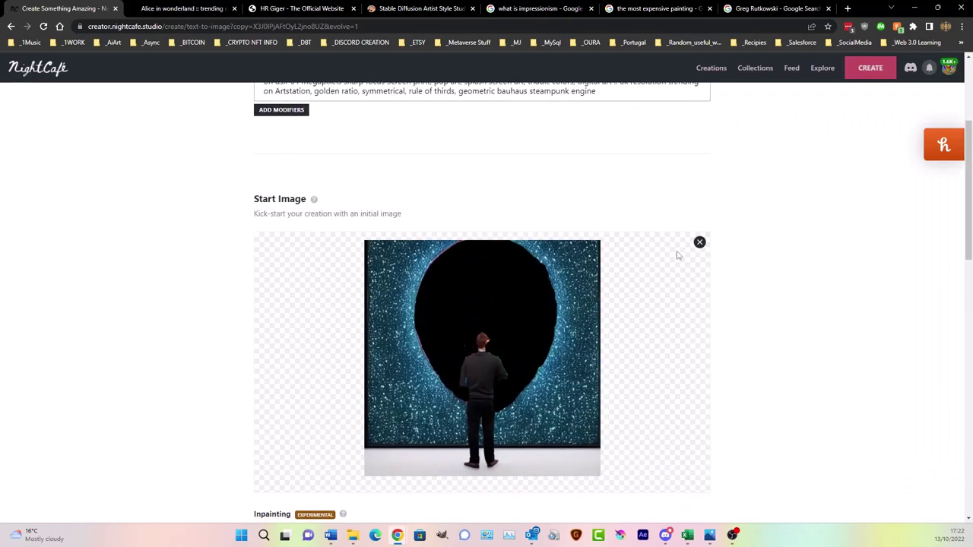
pyautogui.scroll(1, 476, 189)
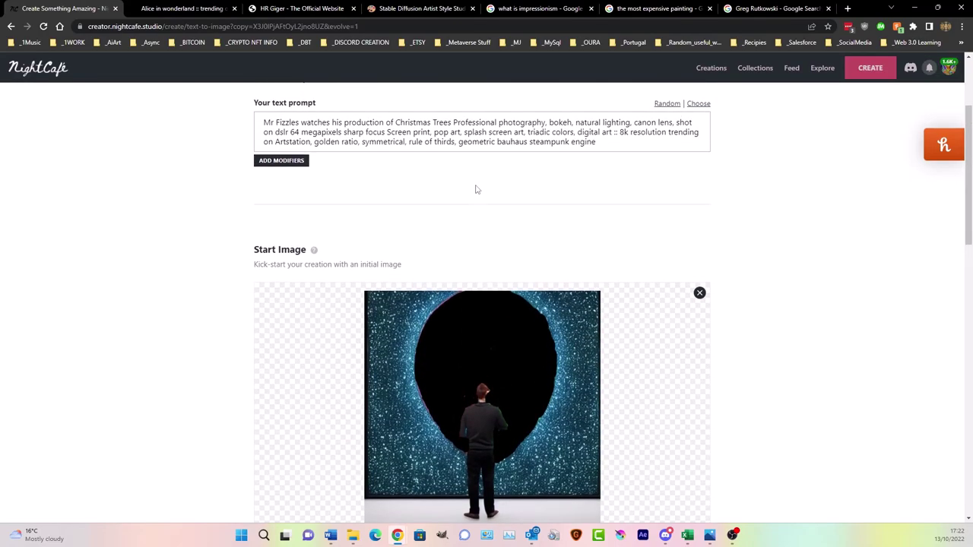
pyautogui.click(606, 143)
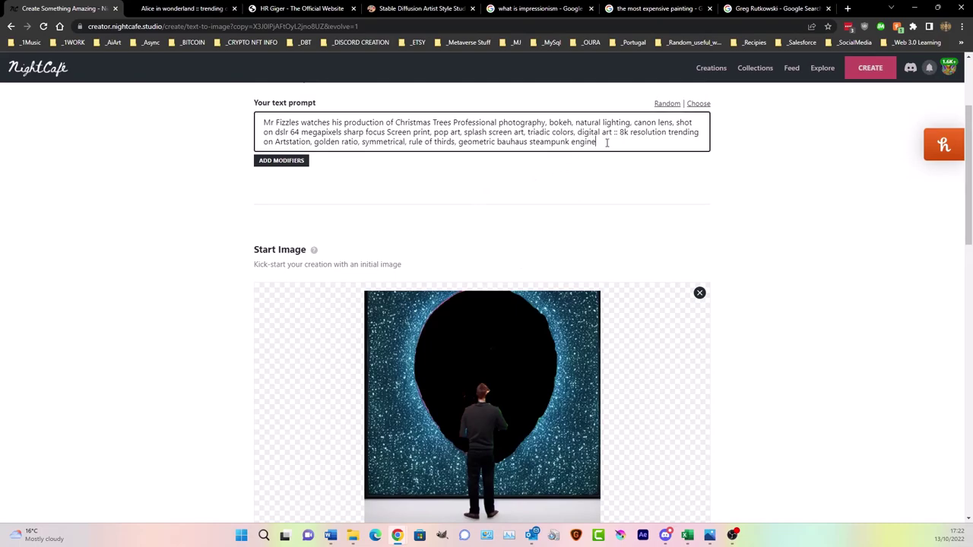
pyautogui.write('. ')
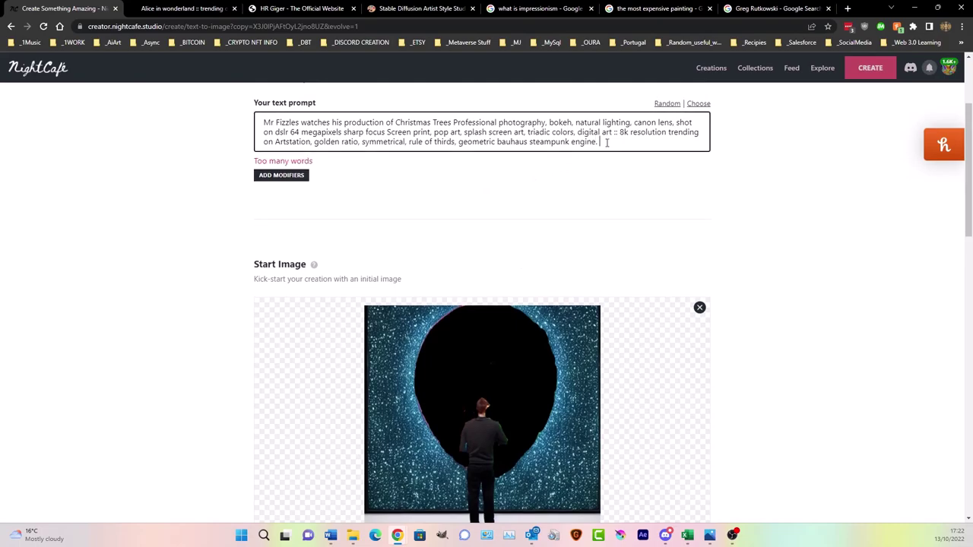
pyautogui.write('A Nebula intricate detail')
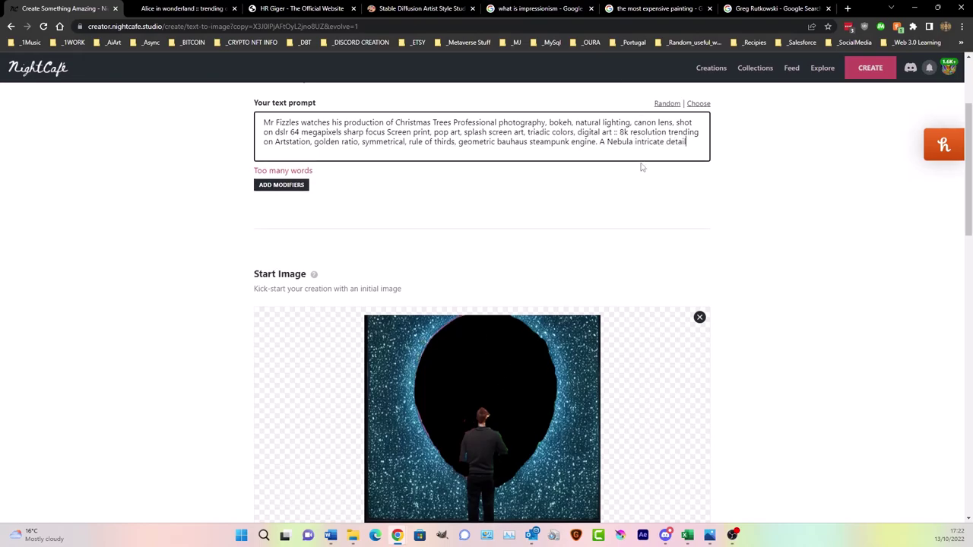
pyautogui.moveTo(601, 142); pyautogui.dragTo(698, 145)
pyautogui.hotkey('ctrl', 'c')
pyautogui.press('BackSpace')
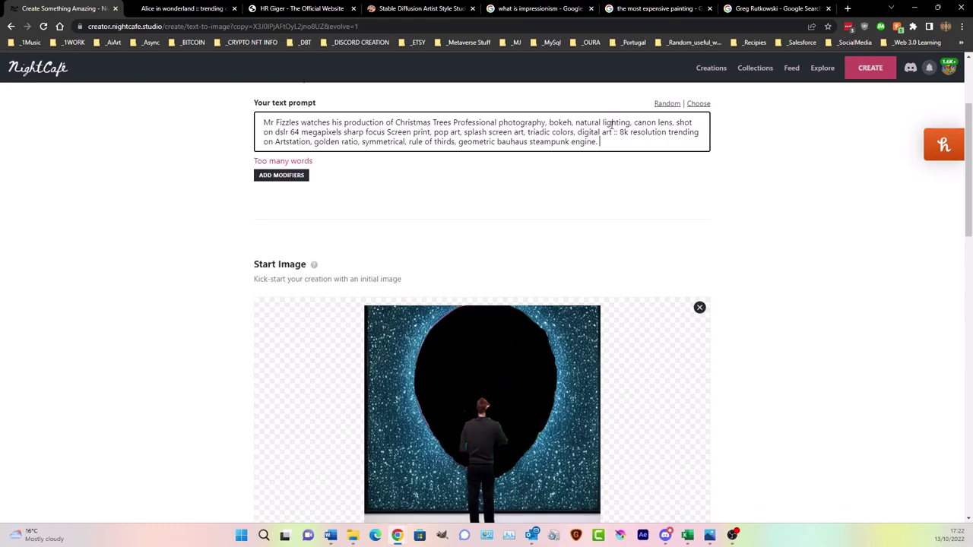
pyautogui.click(265, 123)
pyautogui.hotkey('ctrl', 'v')
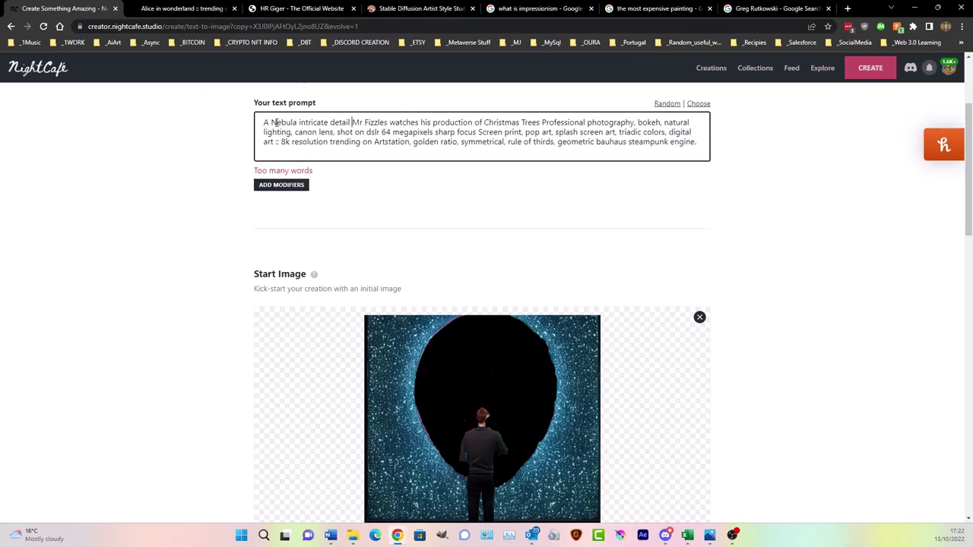
pyautogui.press('BackSpace')
pyautogui.write('::')
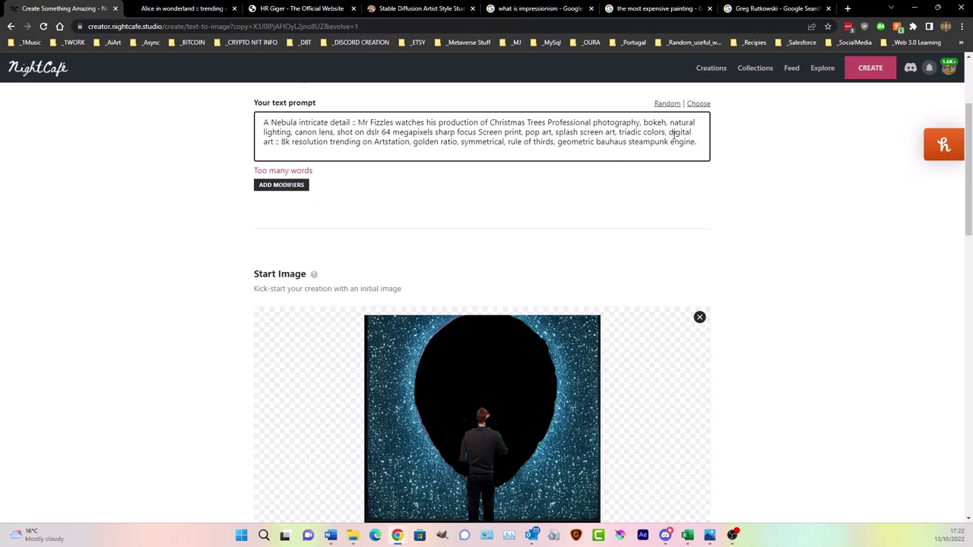
# - Replace the commas around rule of thirds, golden ratio and pop art with '::' separators
pyautogui.click(559, 143)
pyautogui.press('BackSpace')
pyautogui.press('BackSpace')
pyautogui.write('::')
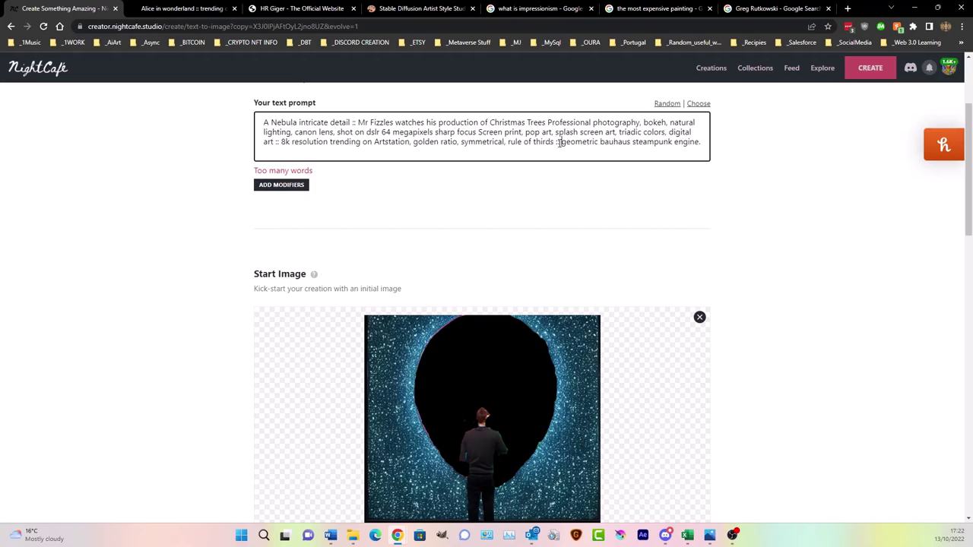
pyautogui.press('BackSpace')
pyautogui.press('BackSpace')
pyautogui.press('BackSpace')
pyautogui.write('l ::')
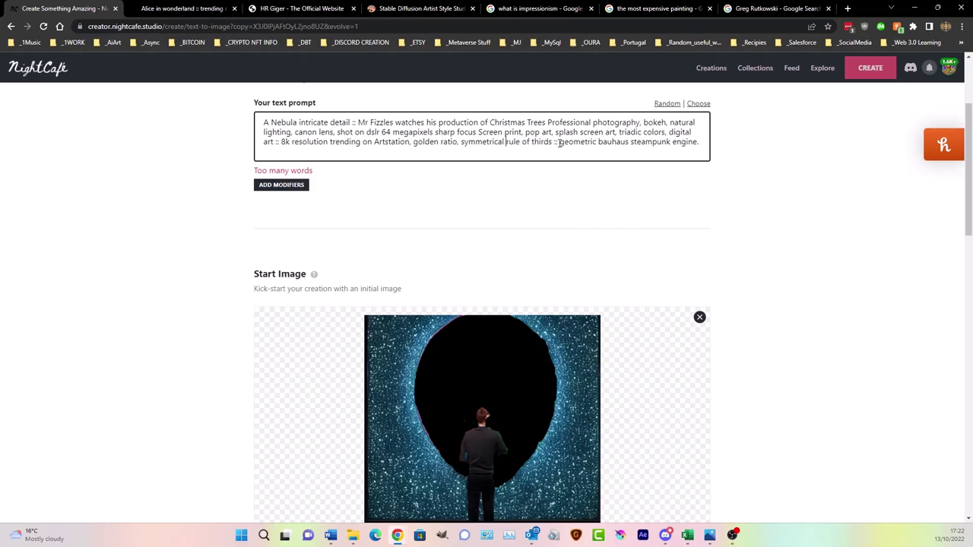
pyautogui.press('Delete')
pyautogui.press('Delete')
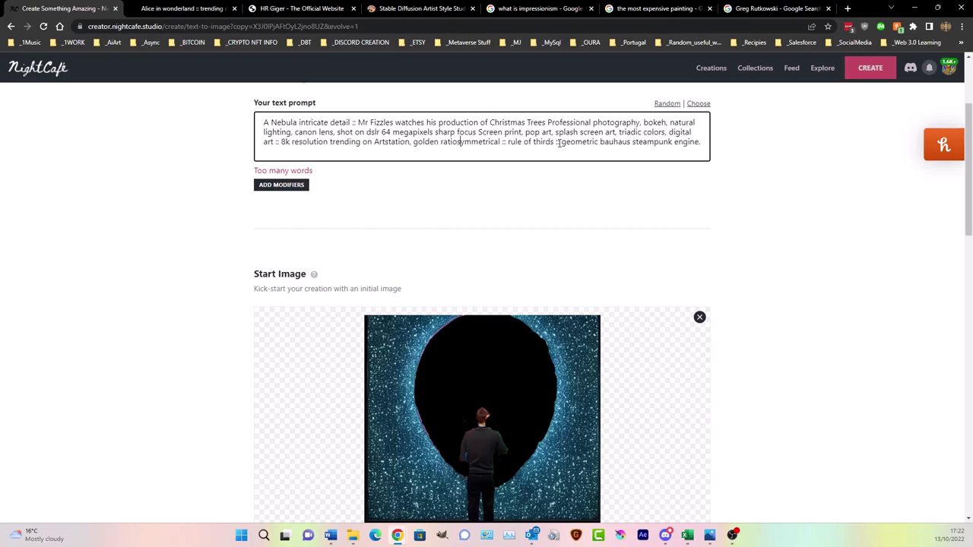
pyautogui.write('::')
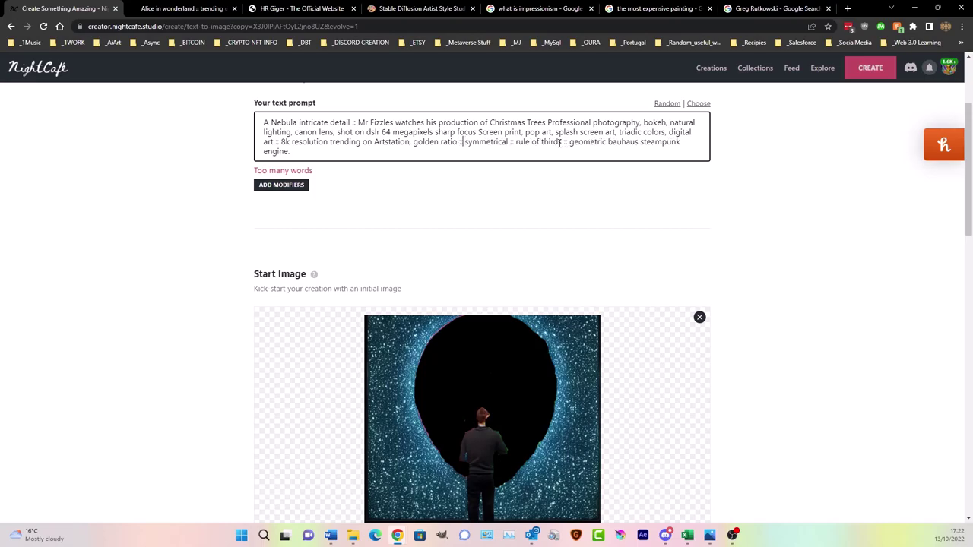
pyautogui.press('BackSpace')
pyautogui.press('BackSpace')
pyautogui.write('::')
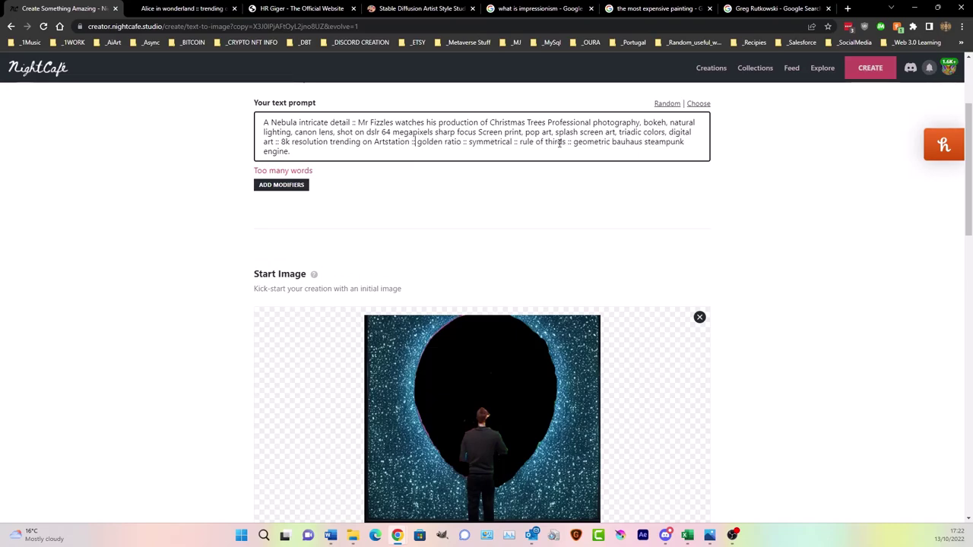
pyautogui.press('Left')
pyautogui.press('Left')
pyautogui.press('Left')
pyautogui.press('Left')
pyautogui.press('Left')
pyautogui.press('Left')
pyautogui.press('Left')
pyautogui.press('Left')
pyautogui.press('Left')
pyautogui.press('Left')
pyautogui.press('Left')
pyautogui.press('Left')
pyautogui.press('Left')
pyautogui.press('Left')
pyautogui.press('Left')
pyautogui.press('BackSpace')
pyautogui.press('BackSpace')
pyautogui.write('::')
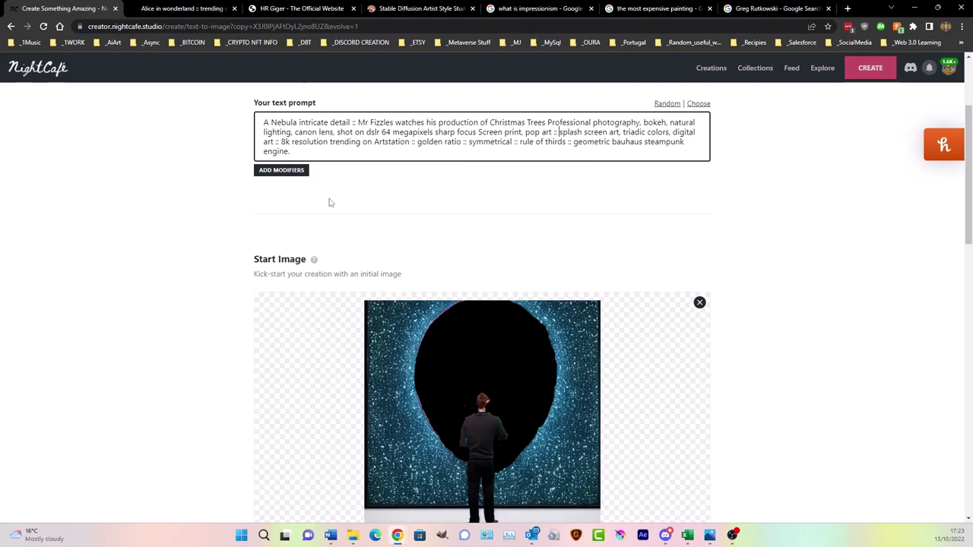
# - Submit the edited nebula prompt as a 4-credit creation
pyautogui.scroll(-6, 394, 203)
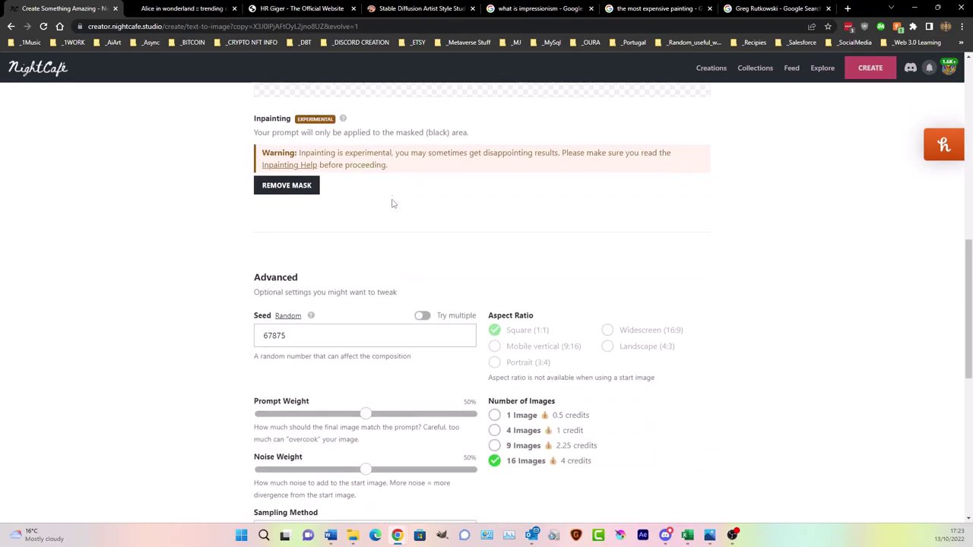
pyautogui.scroll(-4, 435, 318)
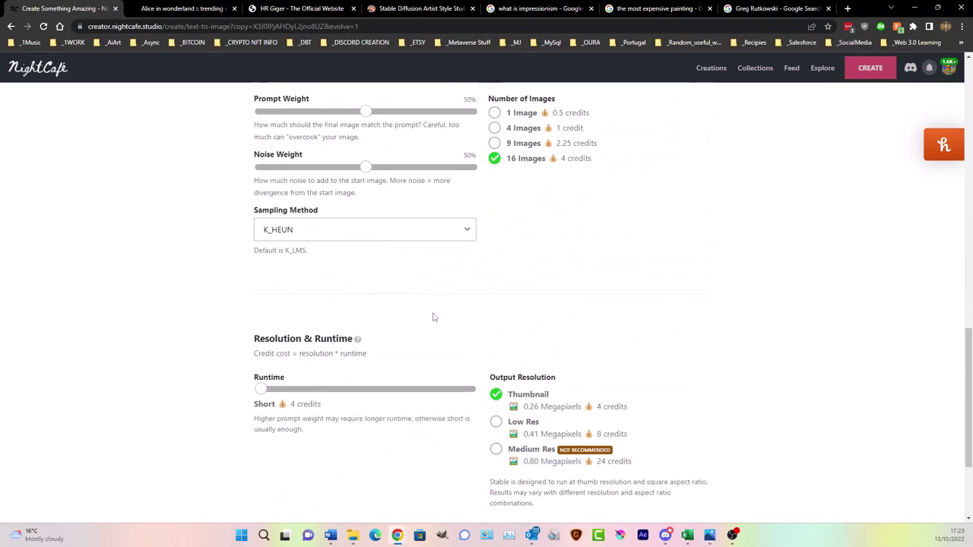
pyautogui.scroll(8, 434, 317)
pyautogui.scroll(-10, 433, 320)
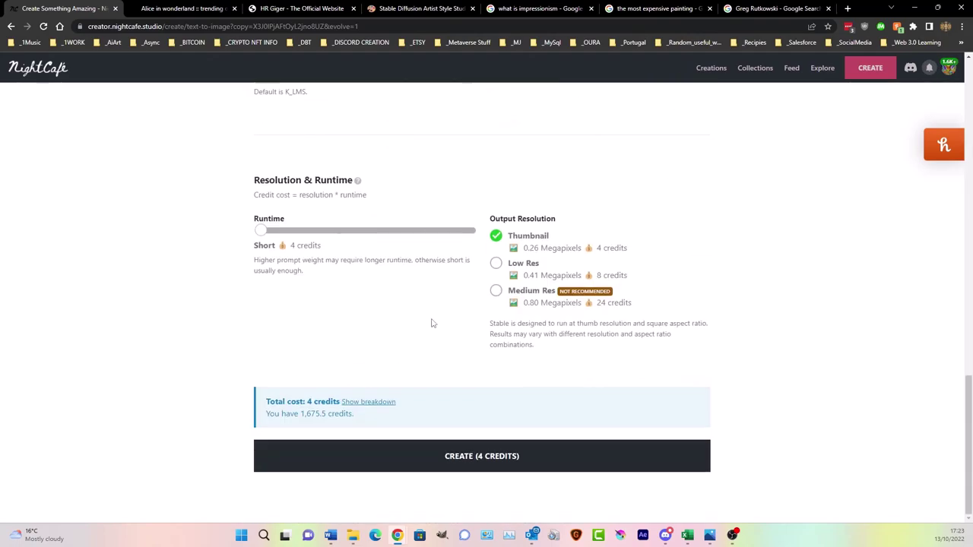
pyautogui.click(496, 463)
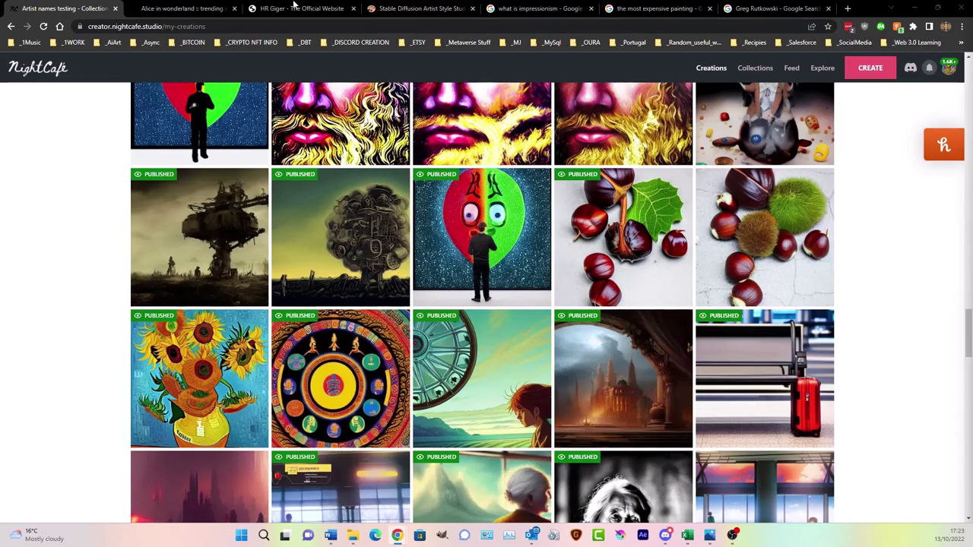
# - Switch to the Notion Artist Style Studies page and close the artist side panel
pyautogui.click(397, 11)
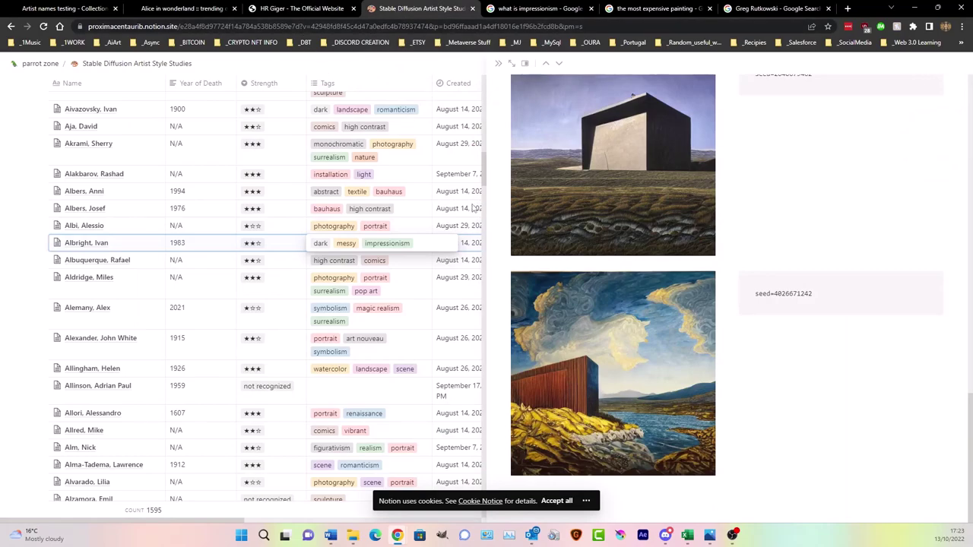
pyautogui.click(498, 63)
pyautogui.scroll(10, 744, 245)
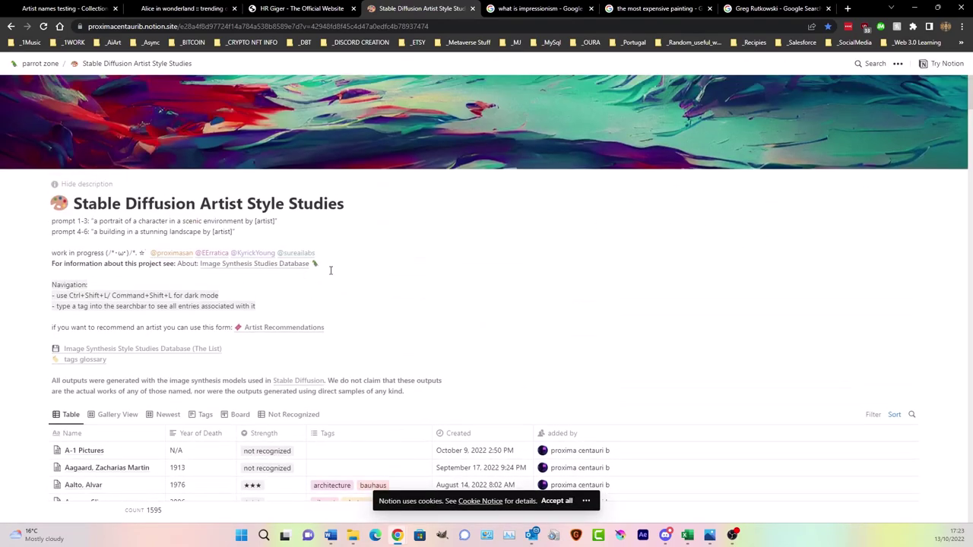
pyautogui.scroll(-2, 312, 262)
pyautogui.scroll(2, 282, 198)
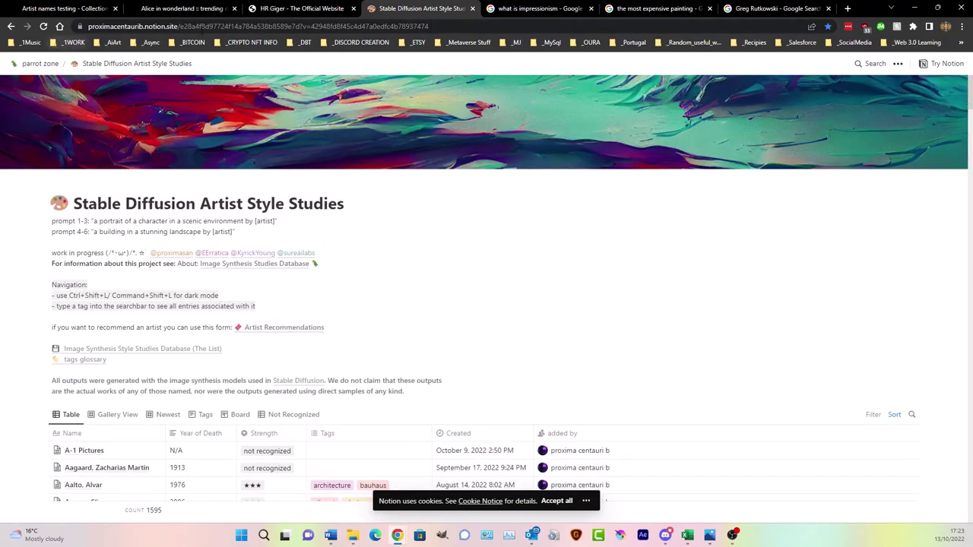
# - Copy the page's web address from the address bar, then scroll down to the table
pyautogui.click(106, 27)
pyautogui.rightClick(106, 28)
pyautogui.click(132, 101)
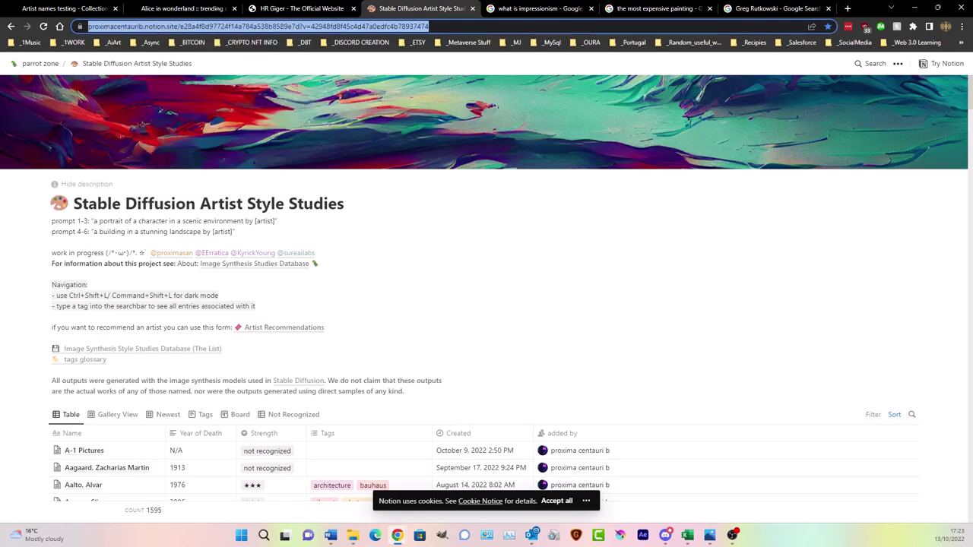
pyautogui.click(160, 111)
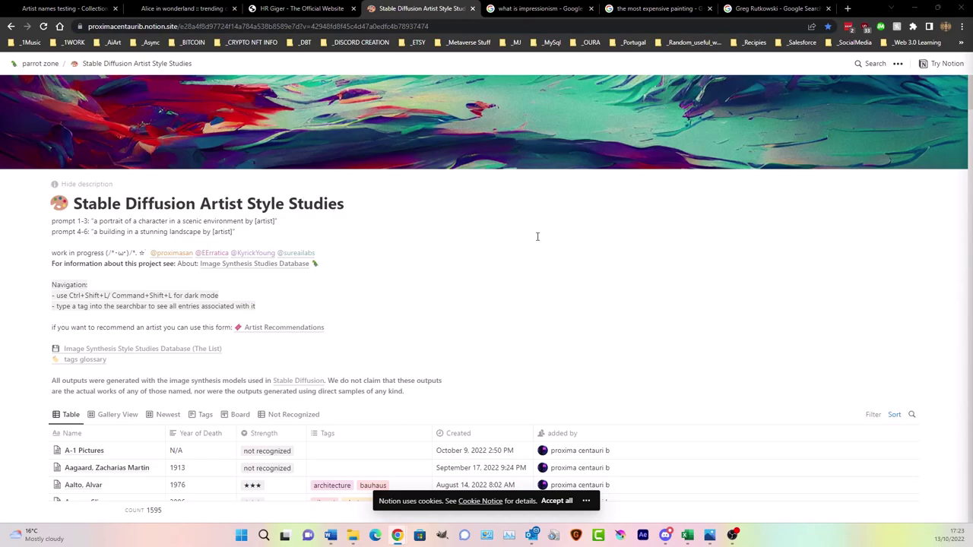
pyautogui.scroll(-4, 537, 236)
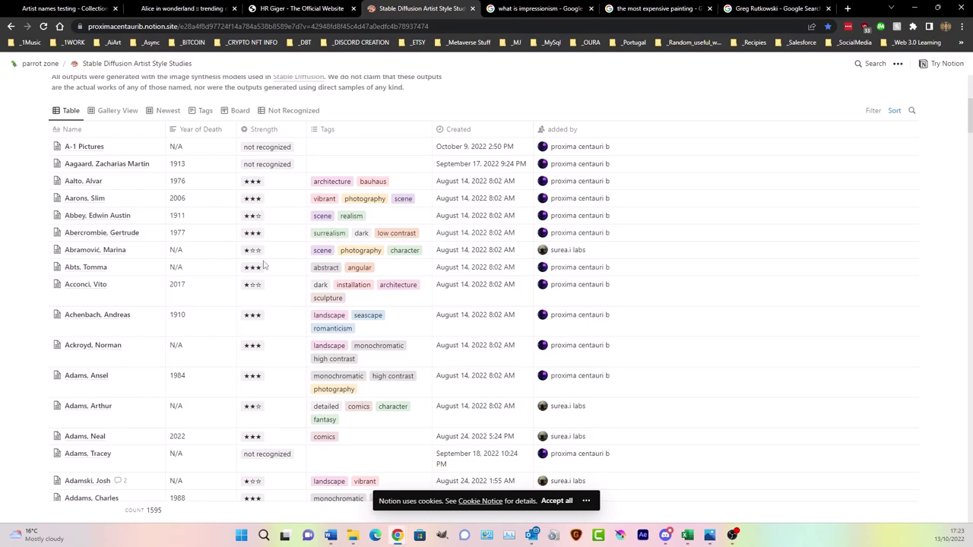
# - Inspect the A-1 Pictures Strength value, then scroll further down the artist table
pyautogui.click(245, 148)
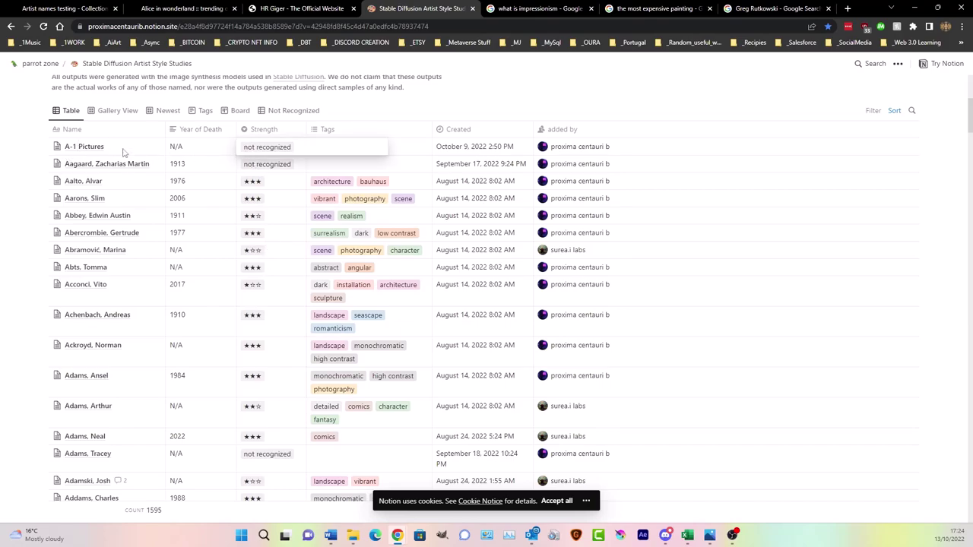
pyautogui.press('Escape')
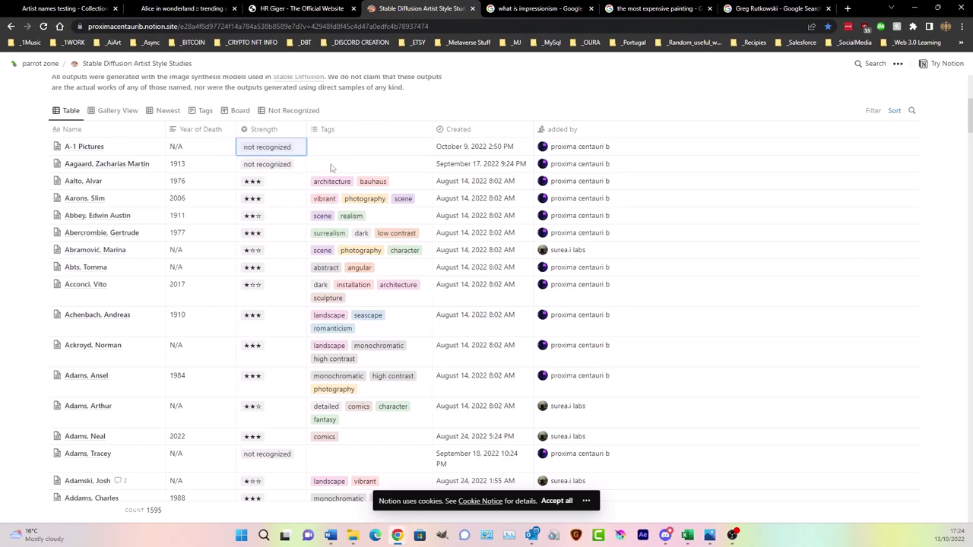
pyautogui.scroll(-5, 358, 244)
pyautogui.scroll(-15, 358, 243)
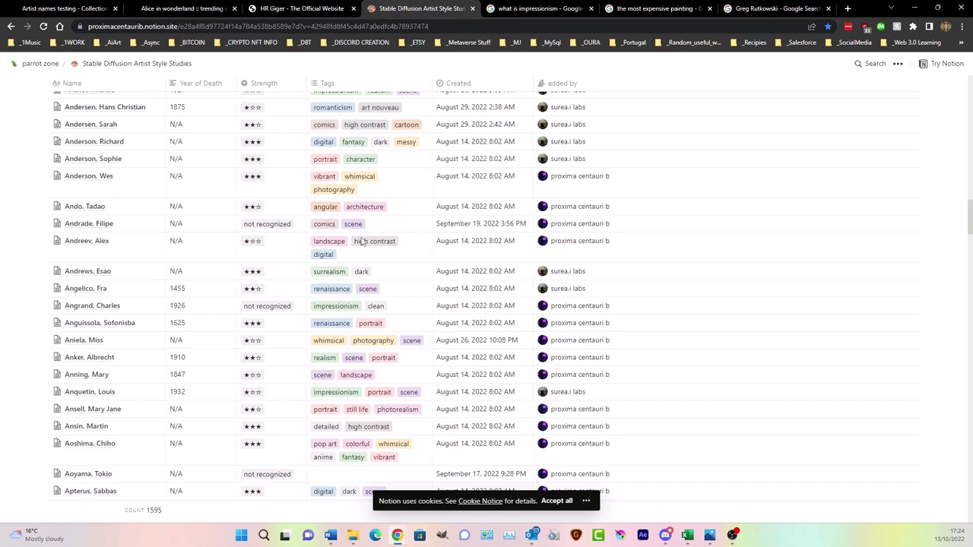
pyautogui.scroll(-20, 362, 243)
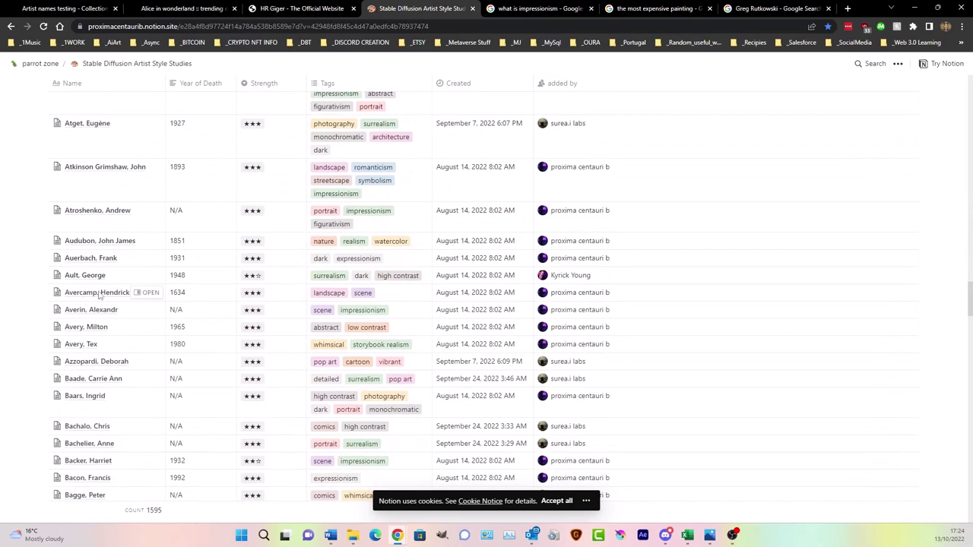
# - Preview the Avercamp, Hendrick entry, close it, and return to the table's first rows
pyautogui.click(145, 292)
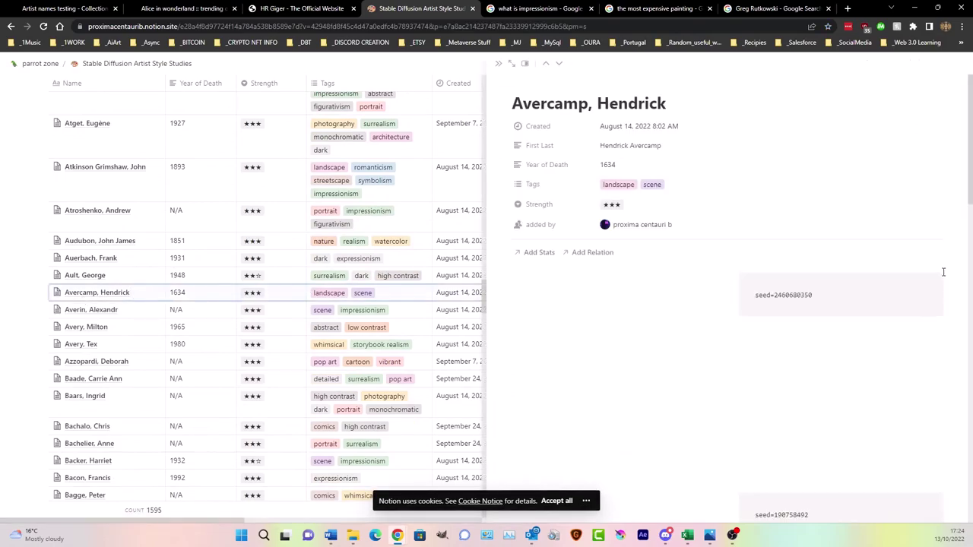
pyautogui.scroll(-5, 777, 252)
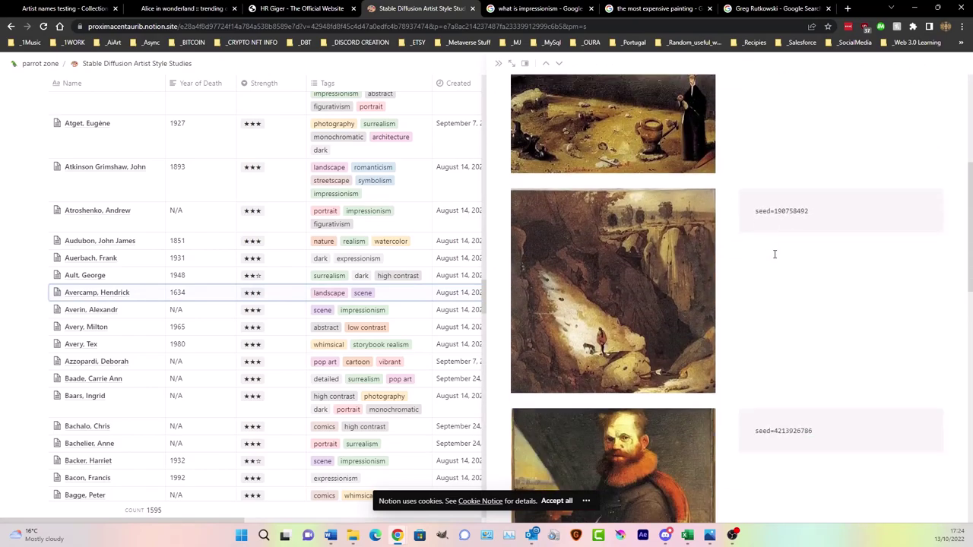
pyautogui.scroll(-15, 773, 254)
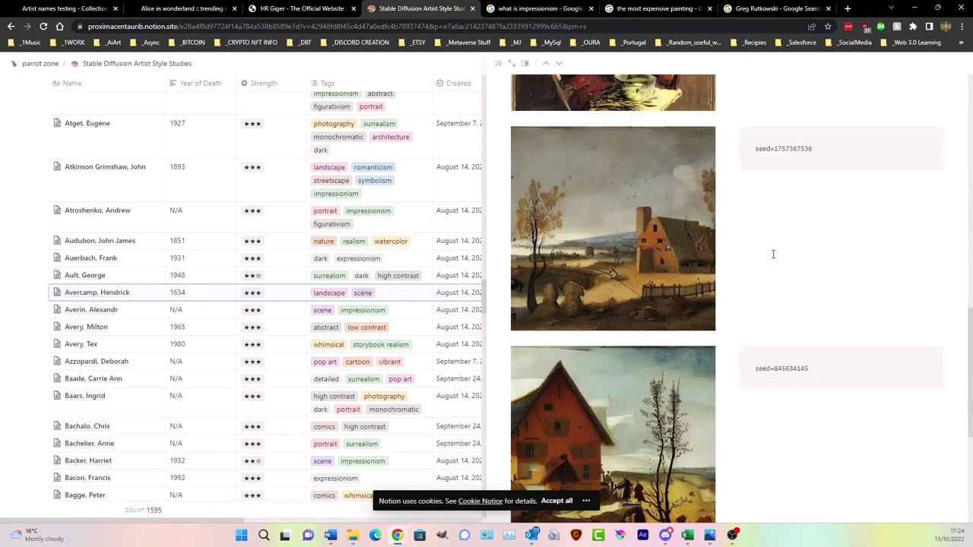
pyautogui.scroll(1, 773, 254)
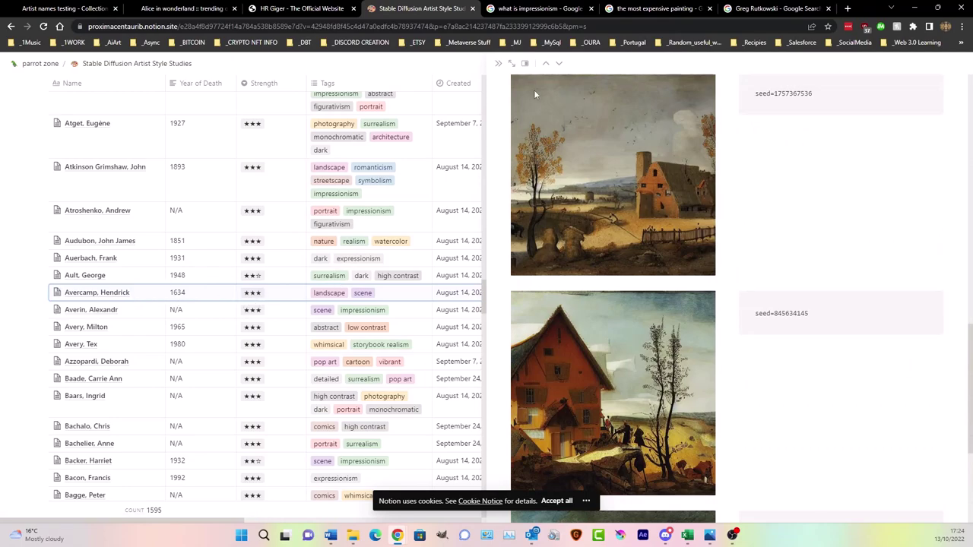
pyautogui.click(498, 63)
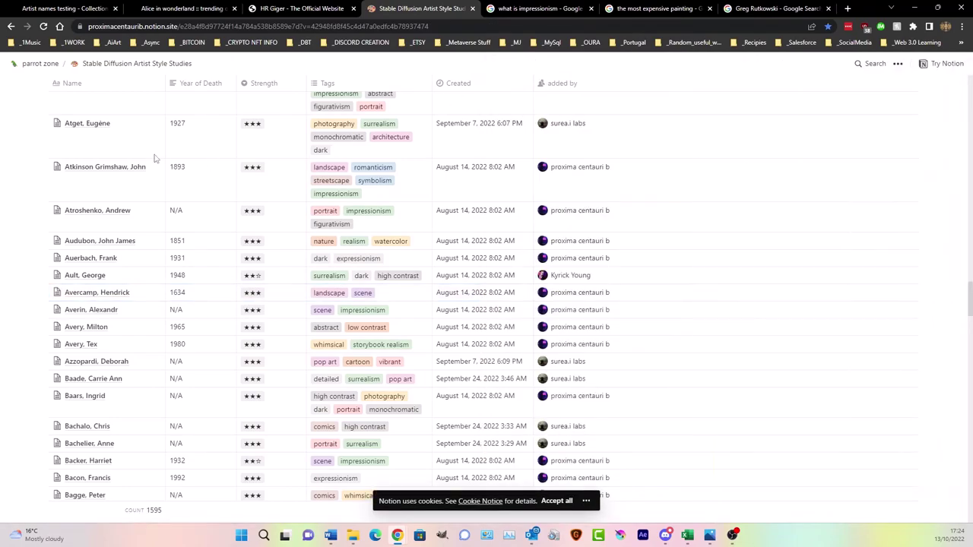
pyautogui.scroll(15, 226, 269)
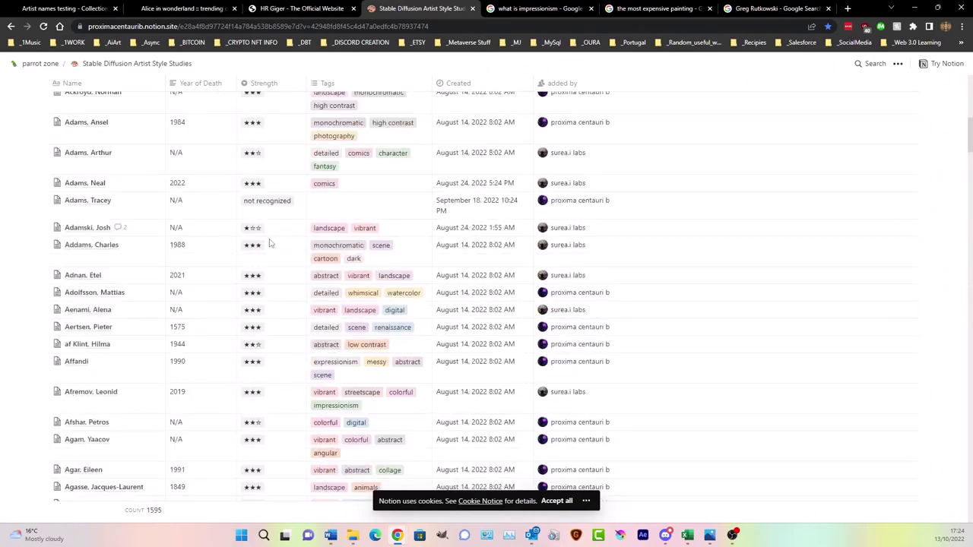
pyautogui.scroll(10, 272, 247)
pyautogui.scroll(-2, 273, 247)
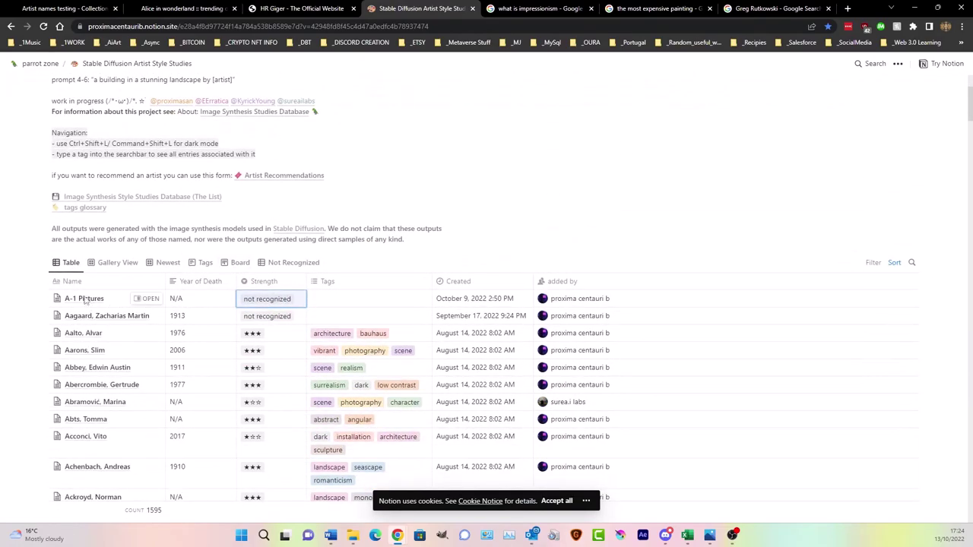
# - Switch the artist database to Gallery View and scroll through the cards
pyautogui.click(118, 263)
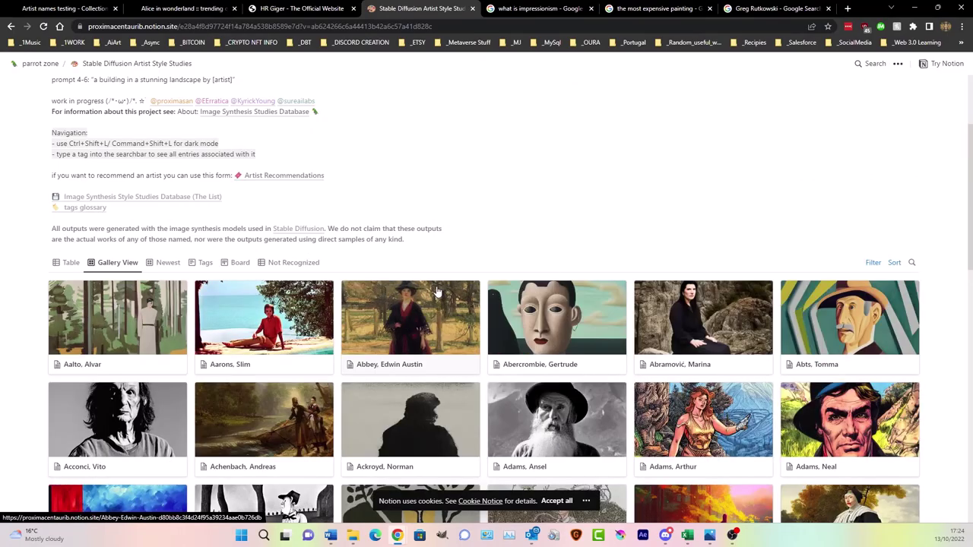
pyautogui.scroll(-10, 438, 291)
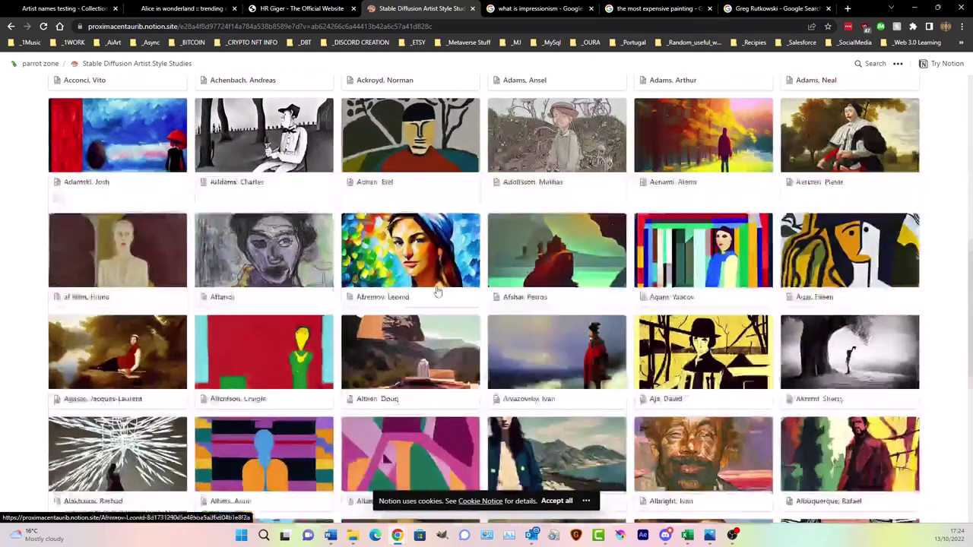
pyautogui.scroll(-5, 438, 291)
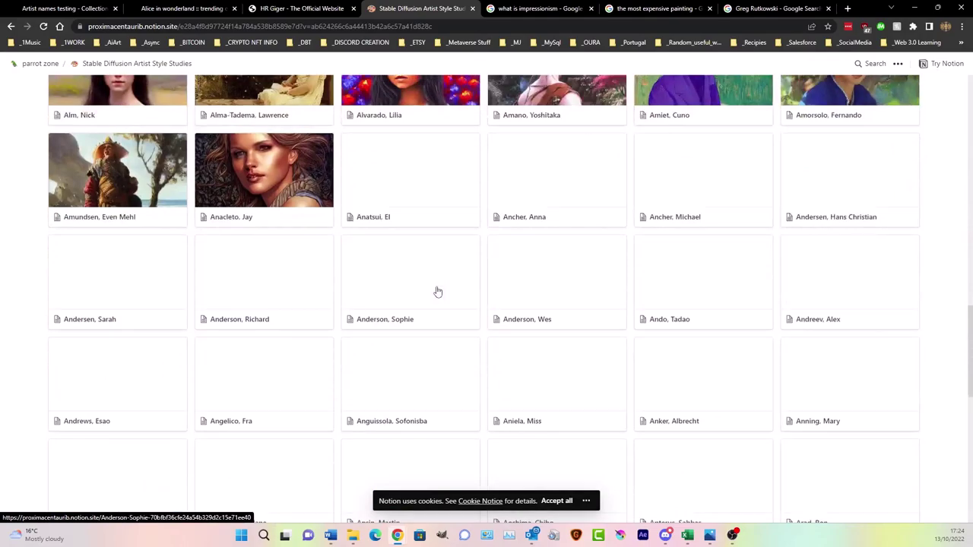
pyautogui.scroll(-8, 438, 291)
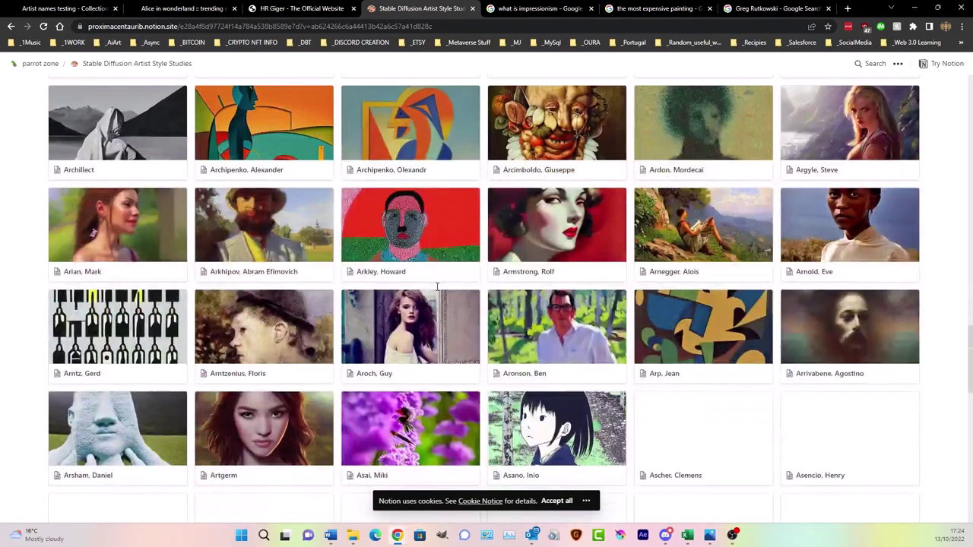
pyautogui.scroll(-3, 438, 287)
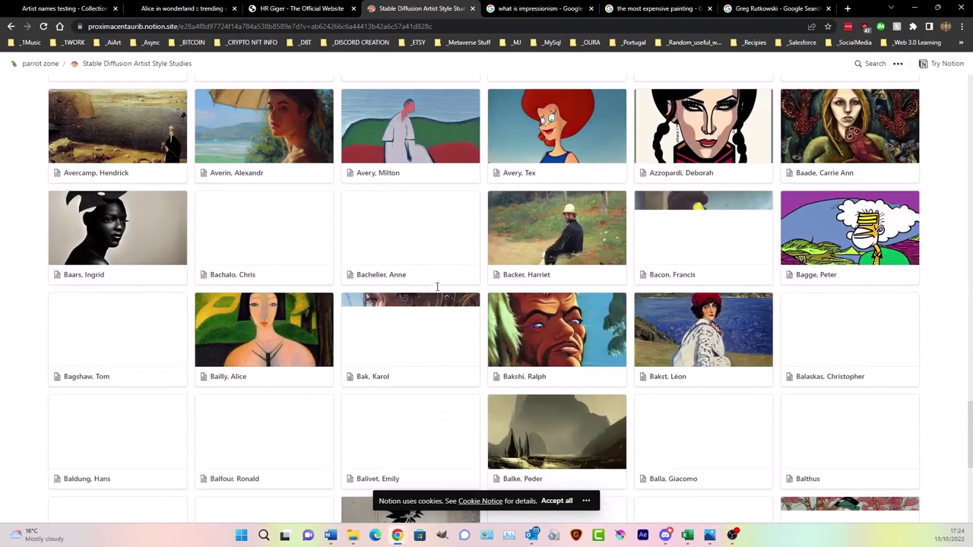
pyautogui.scroll(20, 437, 287)
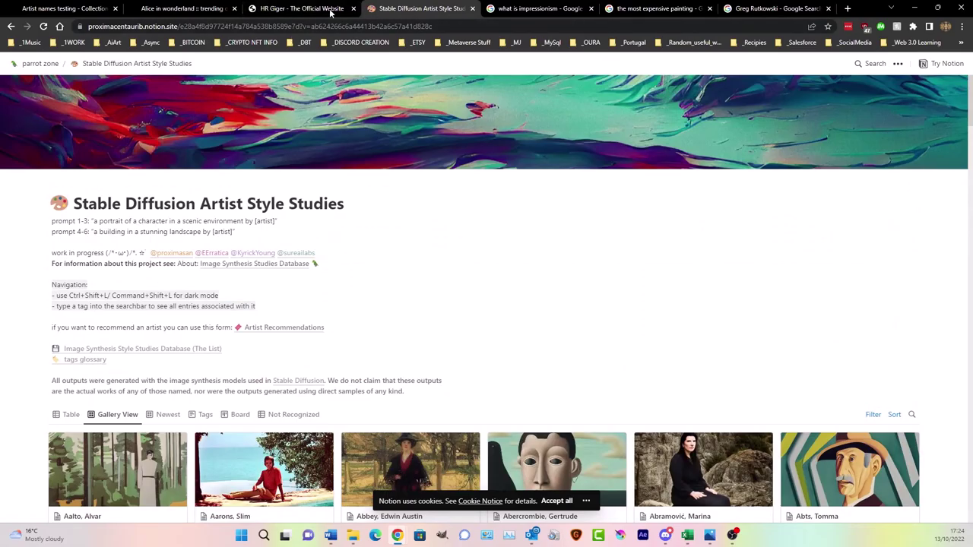
# - Return to the NightCafe My Creations gallery
pyautogui.click(61, 8)
pyautogui.scroll(-15, 308, 169)
pyautogui.scroll(15, 308, 169)
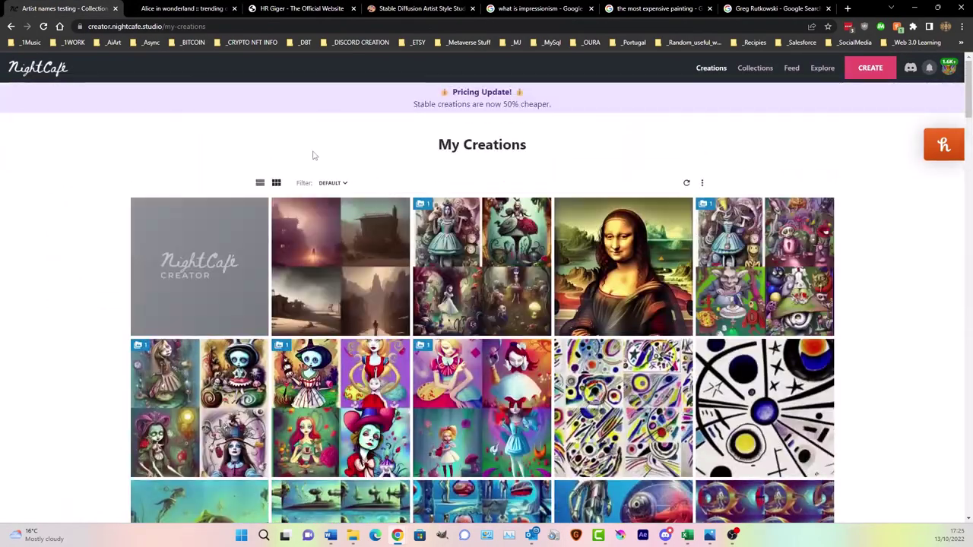
# - Open the 'A Nebula intricate detail :: Mr Fizzles' creation and review its sixteen output images
pyautogui.moveTo(183, 242)
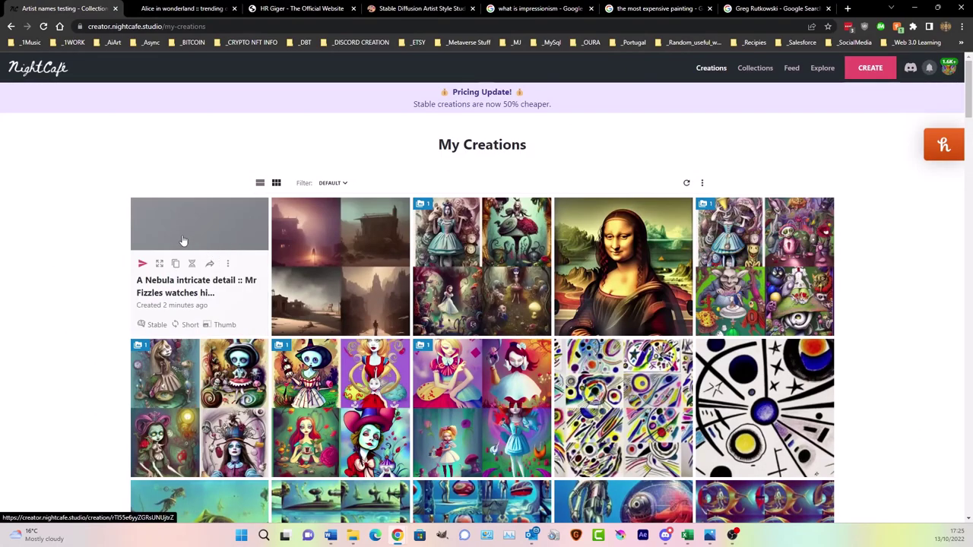
pyautogui.click(183, 241)
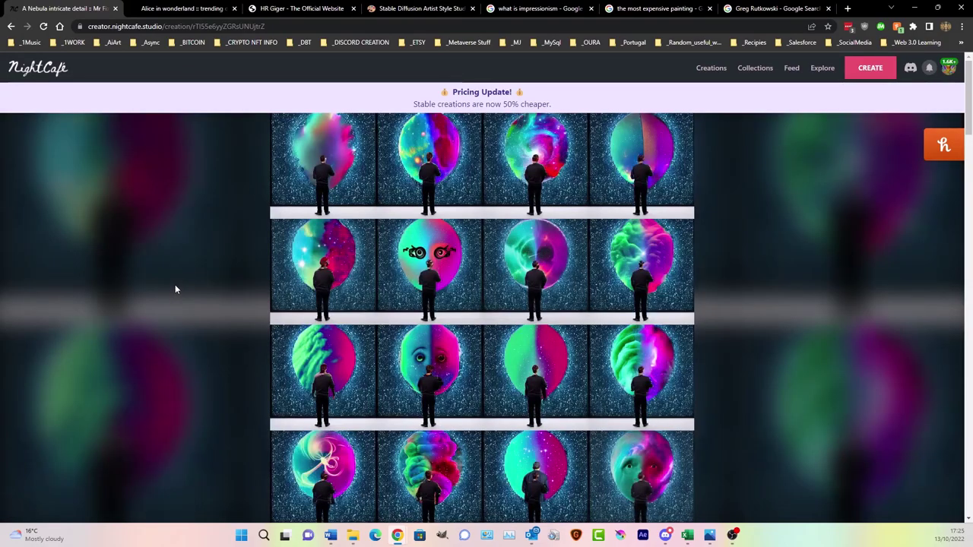
pyautogui.scroll(-10, 453, 331)
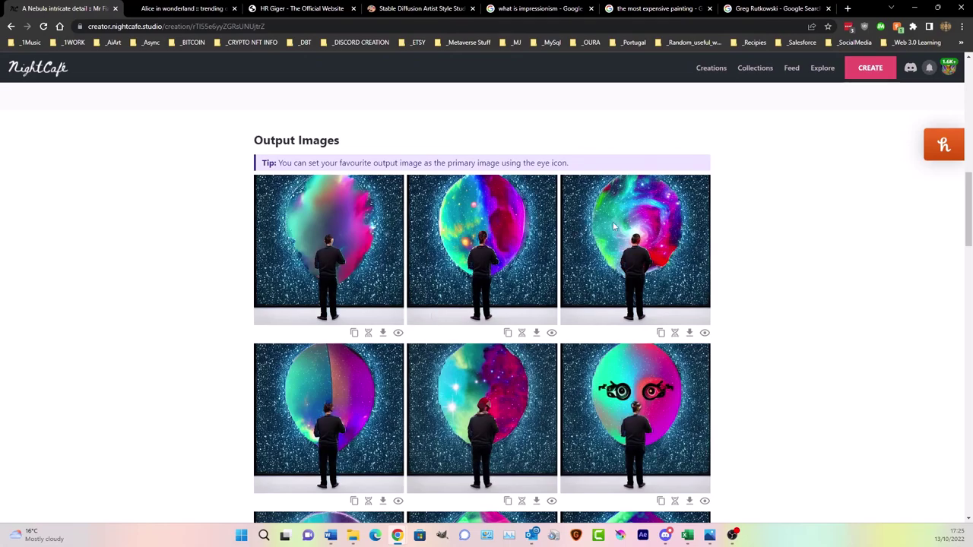
pyautogui.scroll(-3, 638, 224)
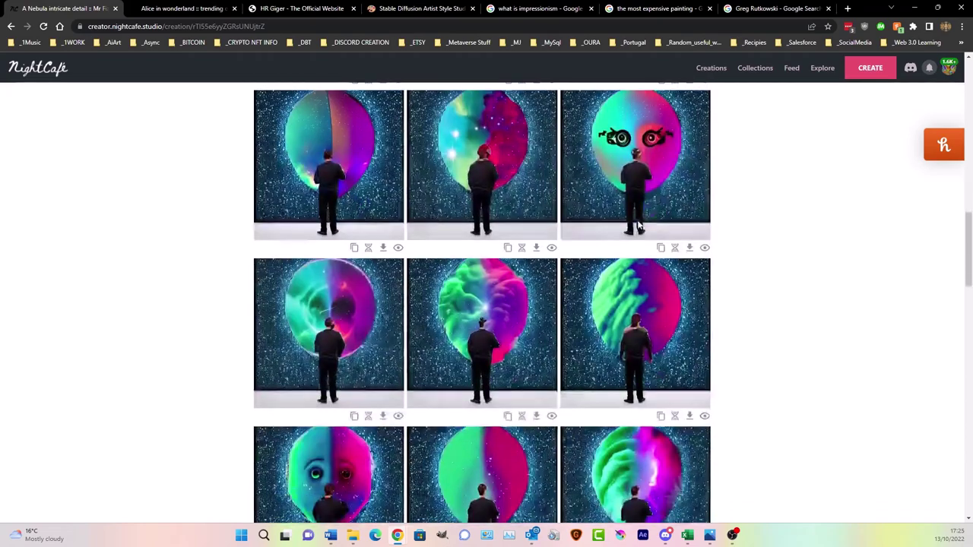
pyautogui.scroll(-2, 656, 312)
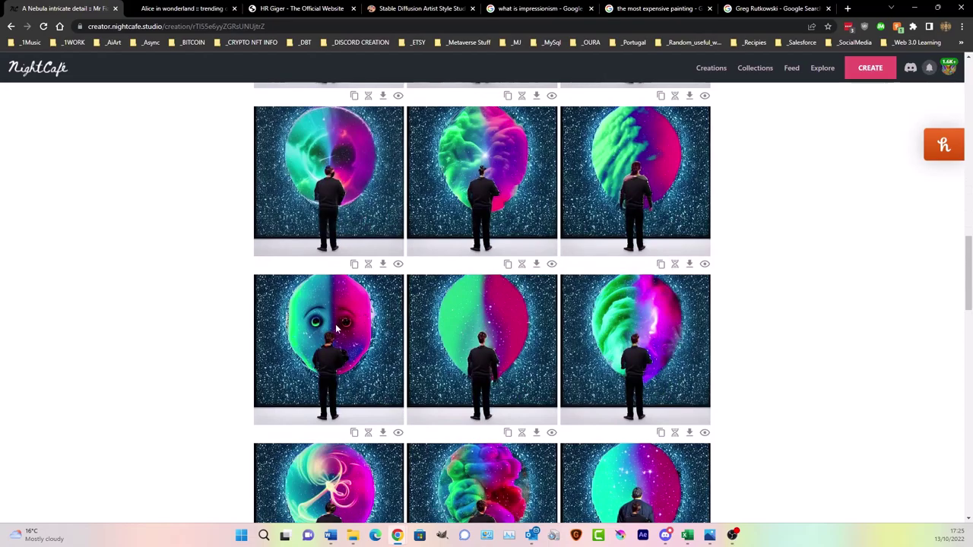
pyautogui.scroll(-3, 330, 327)
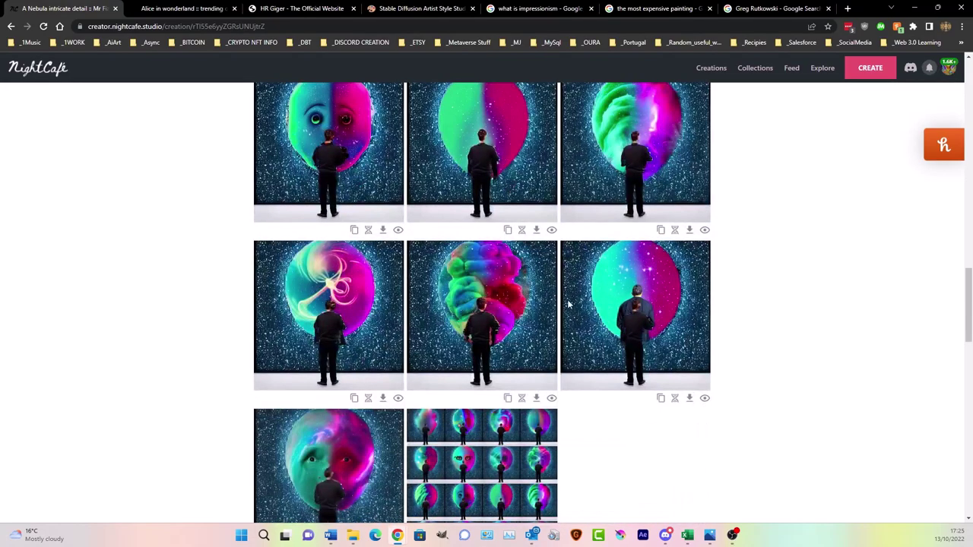
pyautogui.scroll(-3, 650, 303)
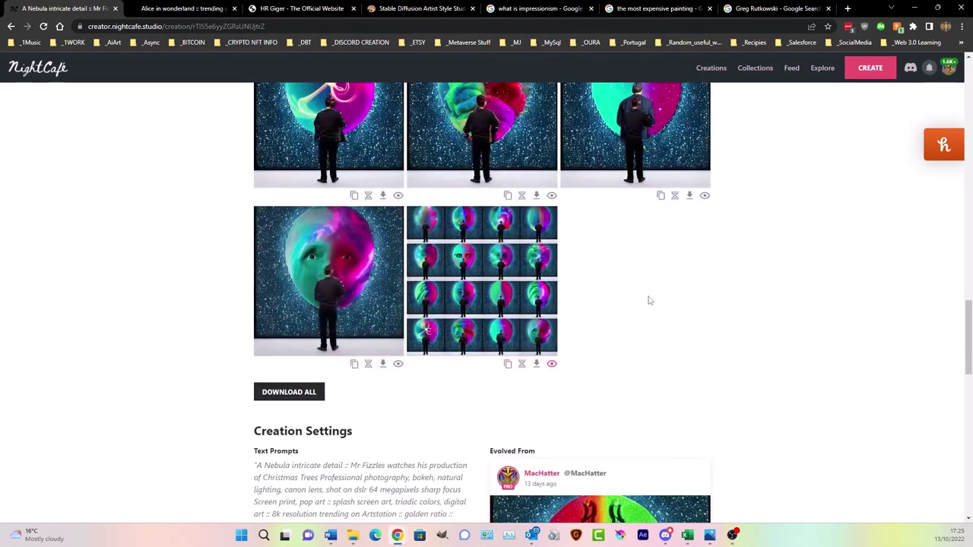
pyautogui.scroll(3, 635, 319)
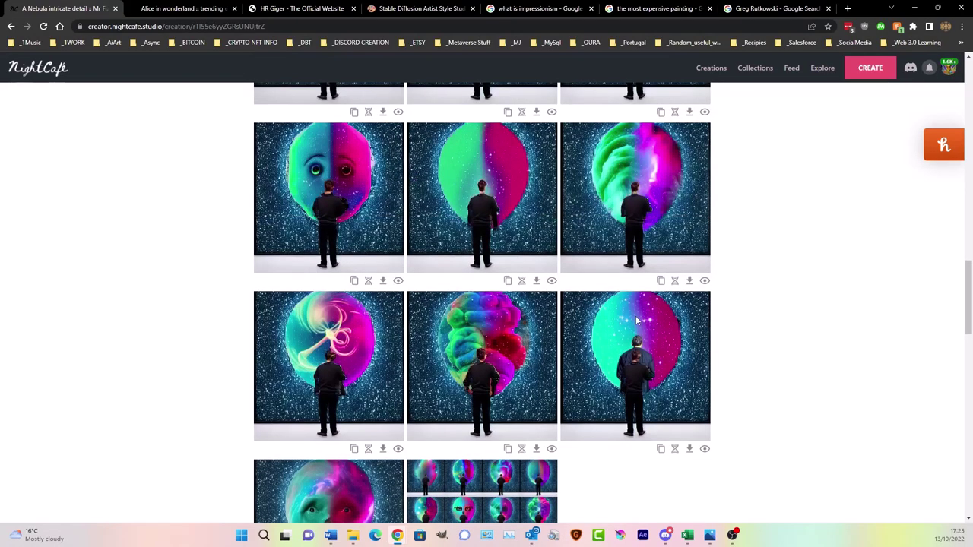
pyautogui.scroll(10, 637, 320)
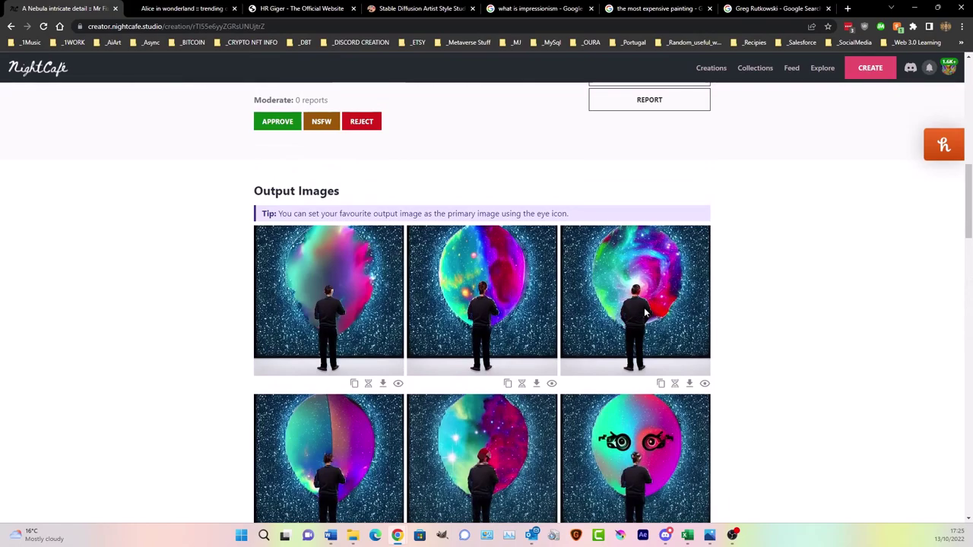
pyautogui.scroll(-3, 644, 312)
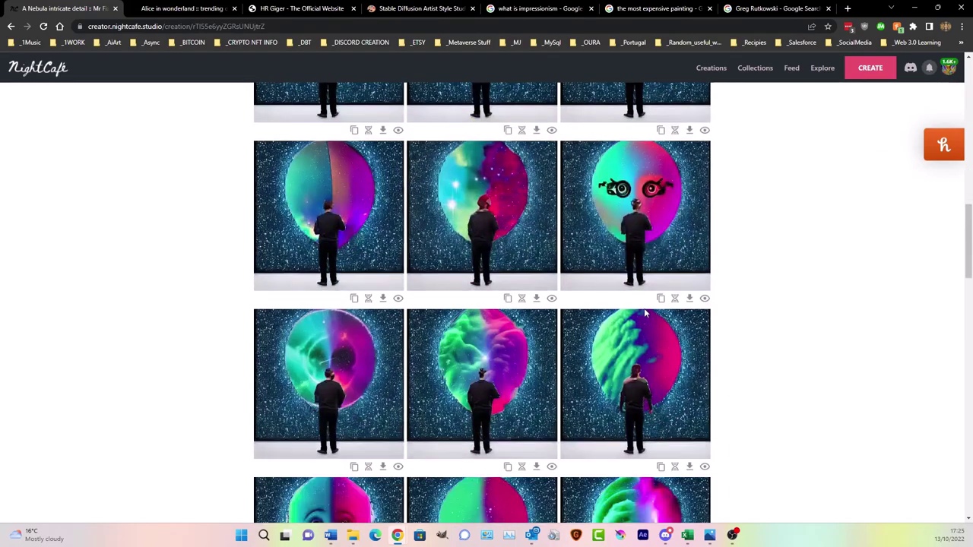
pyautogui.scroll(4, 645, 312)
pyautogui.scroll(-5, 645, 312)
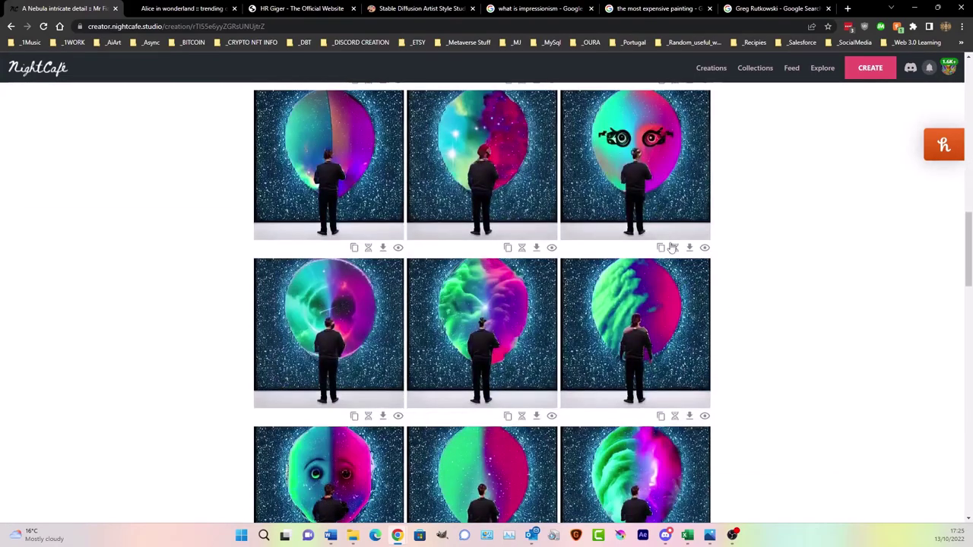
pyautogui.scroll(1, 662, 171)
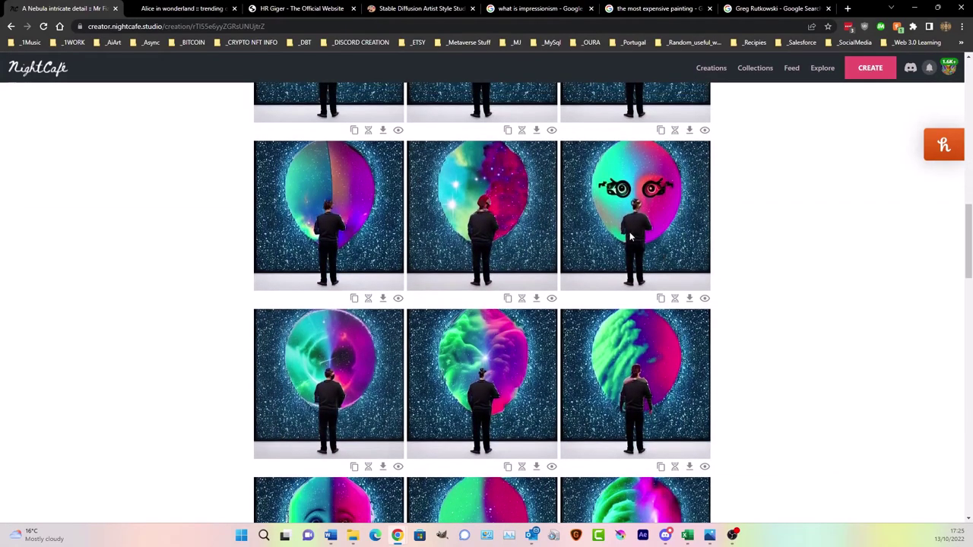
pyautogui.scroll(-7, 575, 220)
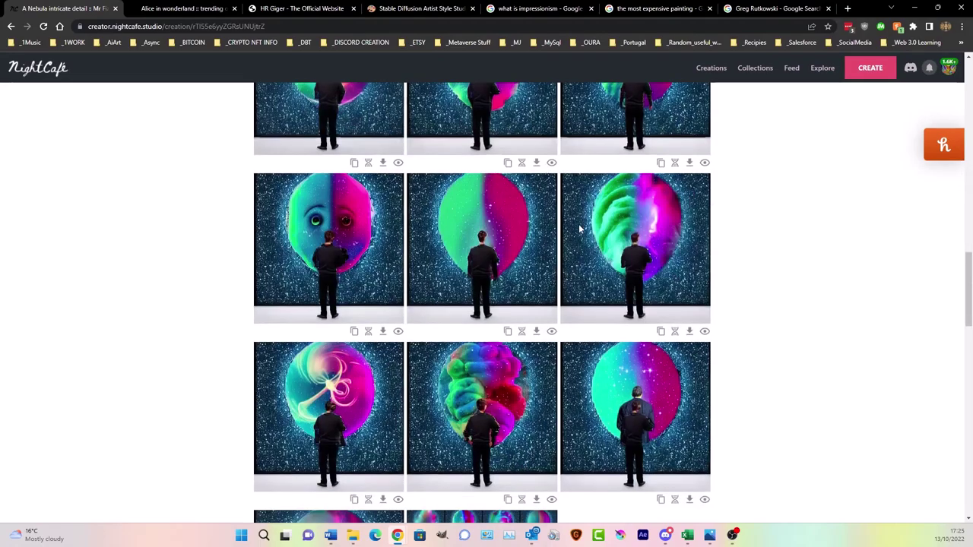
pyautogui.scroll(3, 576, 220)
pyautogui.scroll(6, 576, 219)
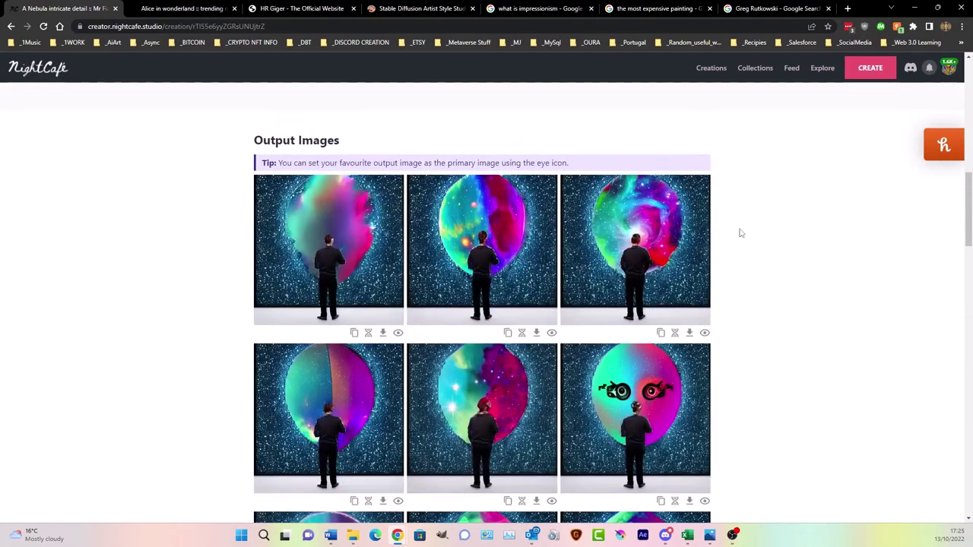
pyautogui.scroll(-3, 514, 213)
pyautogui.scroll(-4, 512, 212)
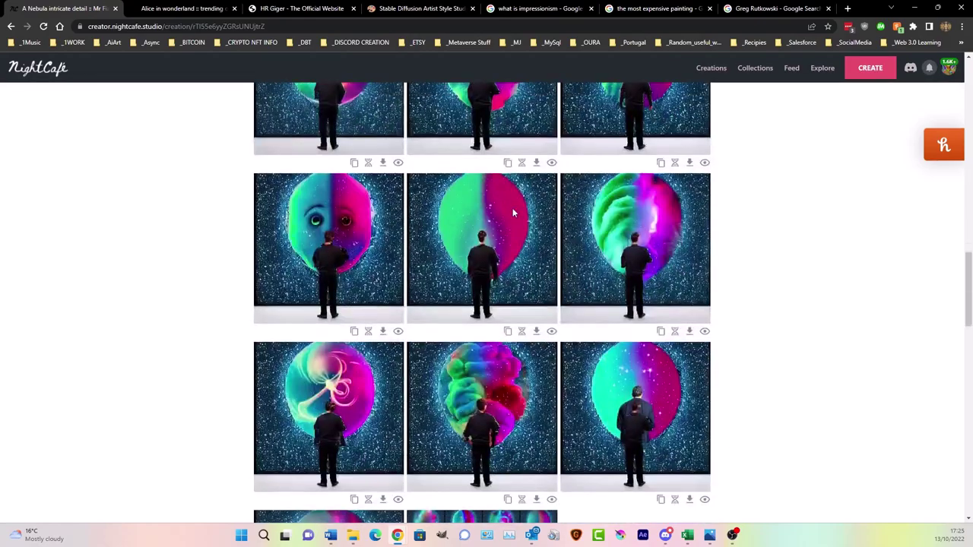
pyautogui.scroll(6, 604, 133)
pyautogui.scroll(4, 605, 133)
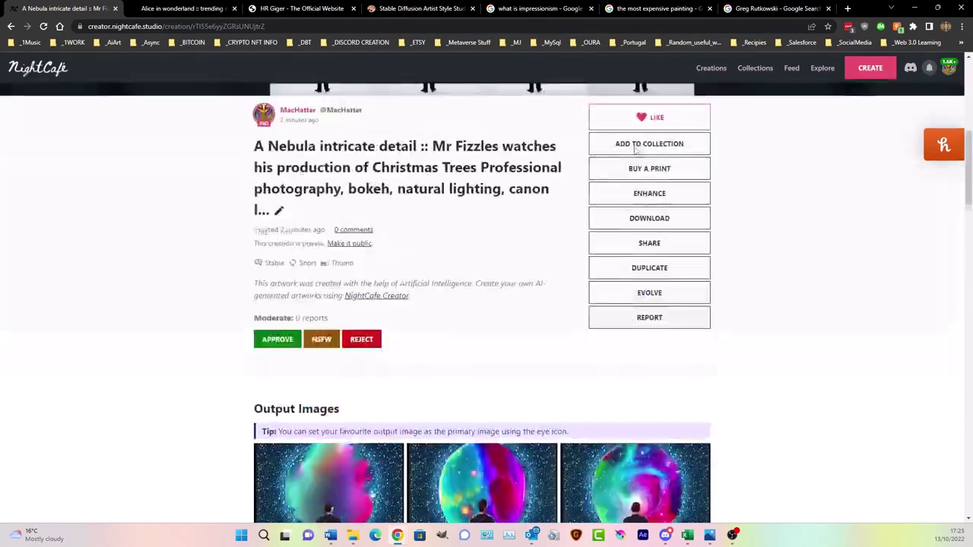
pyautogui.scroll(3, 636, 152)
pyautogui.scroll(3, 635, 152)
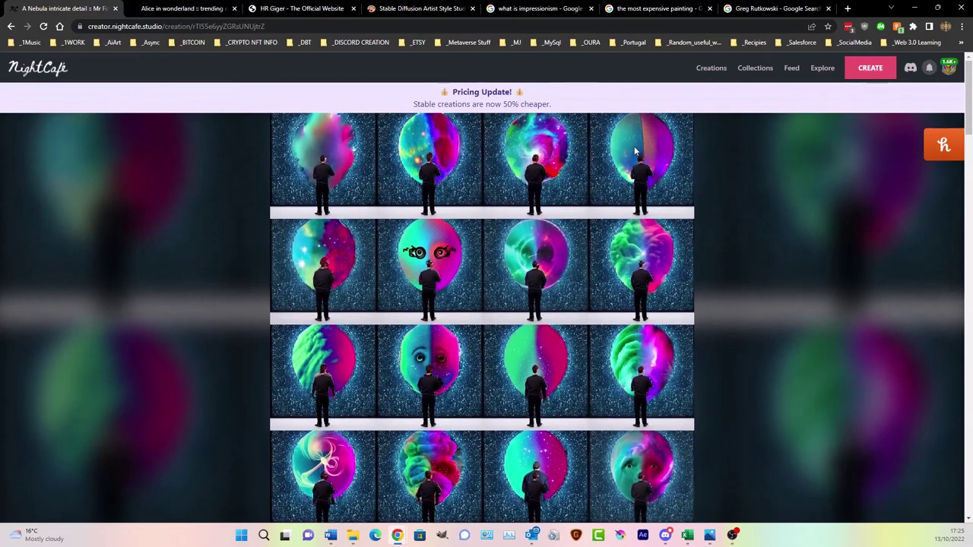
pyautogui.scroll(-4, 634, 150)
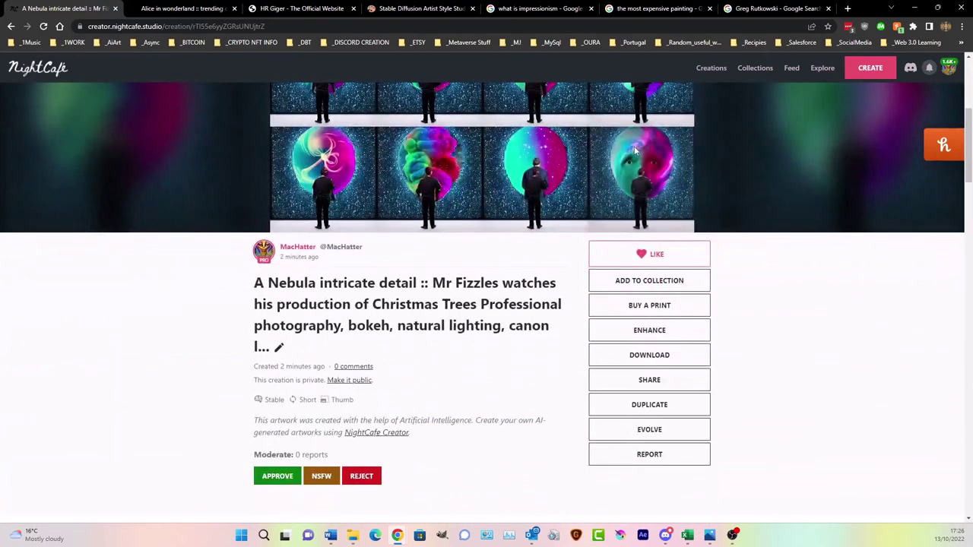
pyautogui.scroll(1, 635, 151)
# - Start a new creation from this one with the prompt rewritten as 'A nebula intricate detail'
pyautogui.click(655, 454)
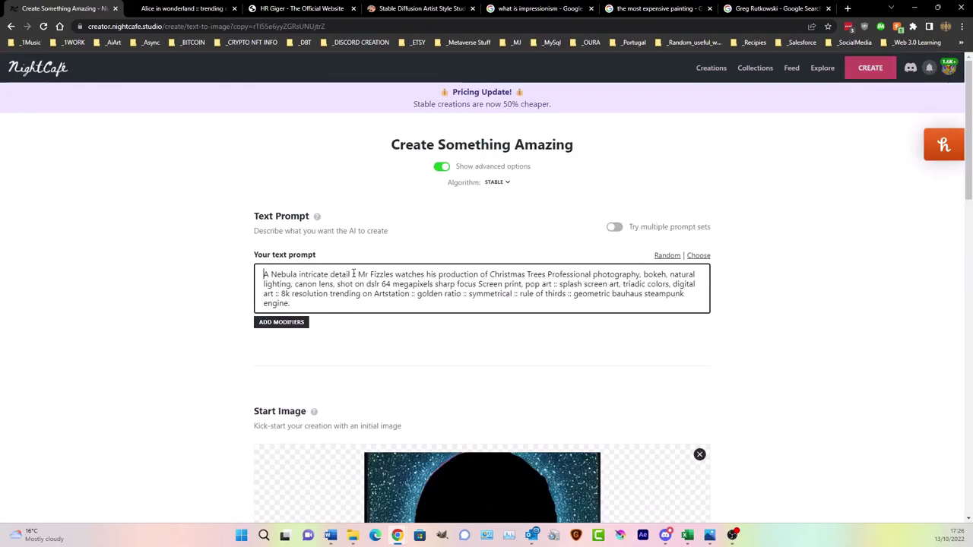
pyautogui.moveTo(352, 274); pyautogui.dragTo(402, 369)
pyautogui.press('BackSpace')
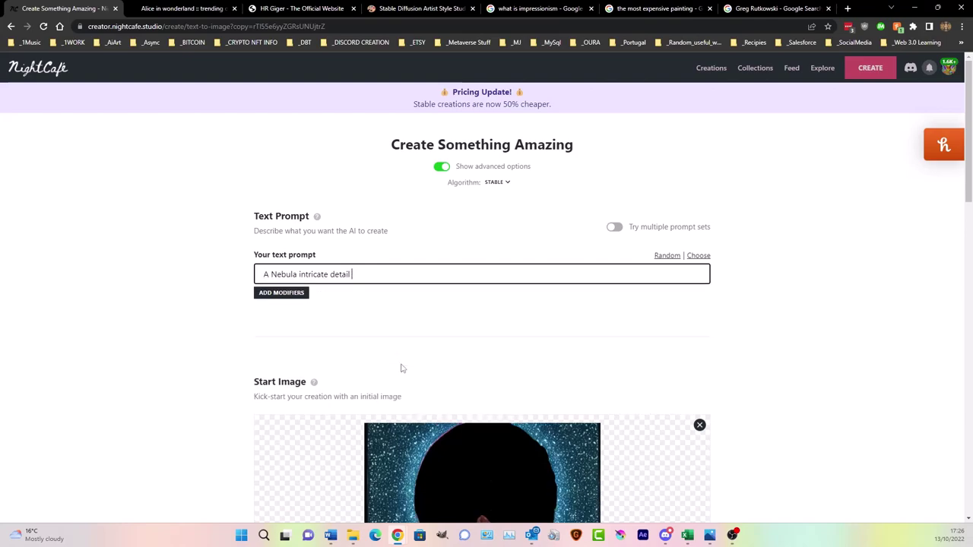
pyautogui.press('BackSpace')
pyautogui.press('BackSpace')
pyautogui.press('BackSpace')
pyautogui.press('BackSpace')
pyautogui.press('BackSpace')
pyautogui.press('BackSpace')
pyautogui.press('BackSpace')
pyautogui.press('BackSpace')
pyautogui.press('BackSpace')
pyautogui.press('BackSpace')
pyautogui.press('BackSpace')
pyautogui.press('BackSpace')
pyautogui.press('BackSpace')
pyautogui.press('BackSpace')
pyautogui.press('BackSpace')
pyautogui.press('BackSpace')
pyautogui.press('BackSpace')
pyautogui.press('BackSpace')
pyautogui.press('BackSpace')
pyautogui.press('BackSpace')
pyautogui.write('A neb')
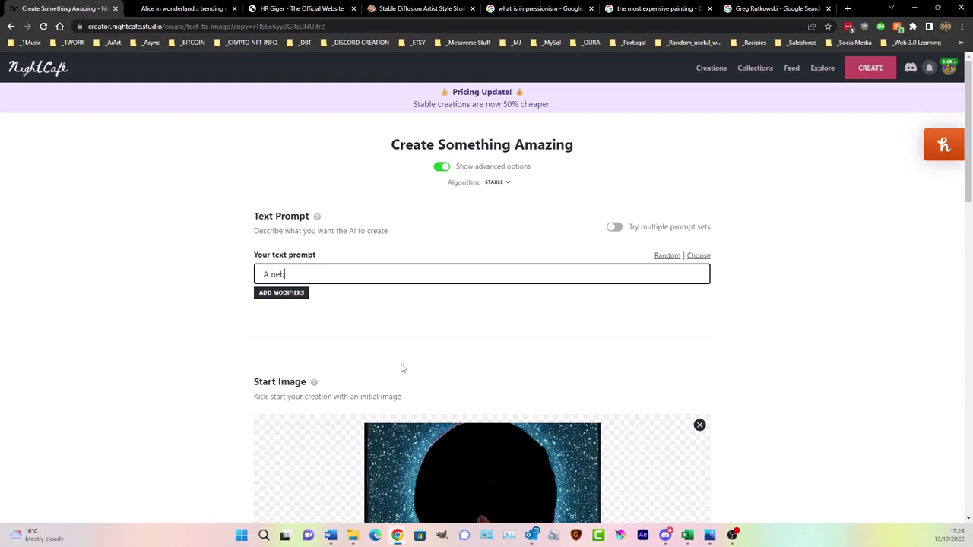
pyautogui.write('ula intricate detail')
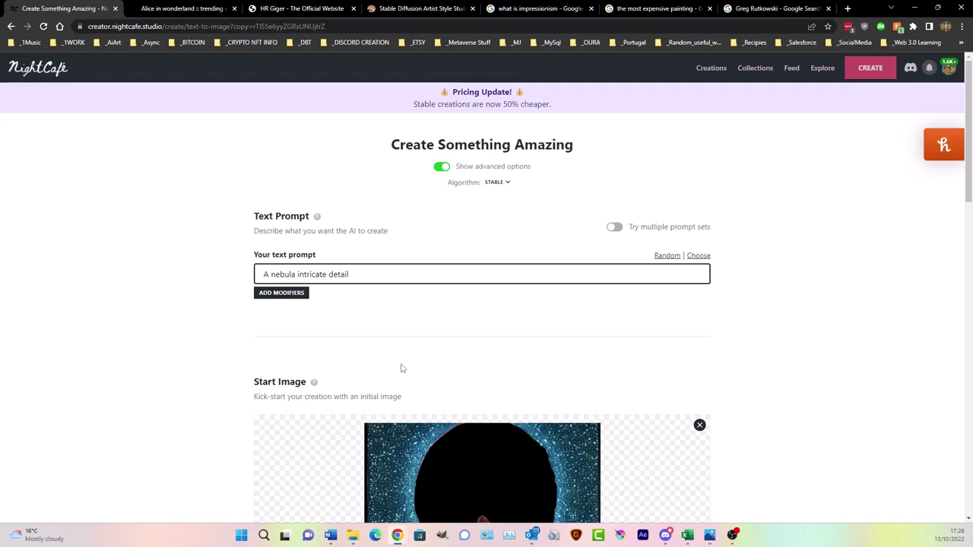
# - Generate the nebula images and open the new nebula creation's page
pyautogui.scroll(-4, 556, 327)
pyautogui.scroll(-8, 687, 345)
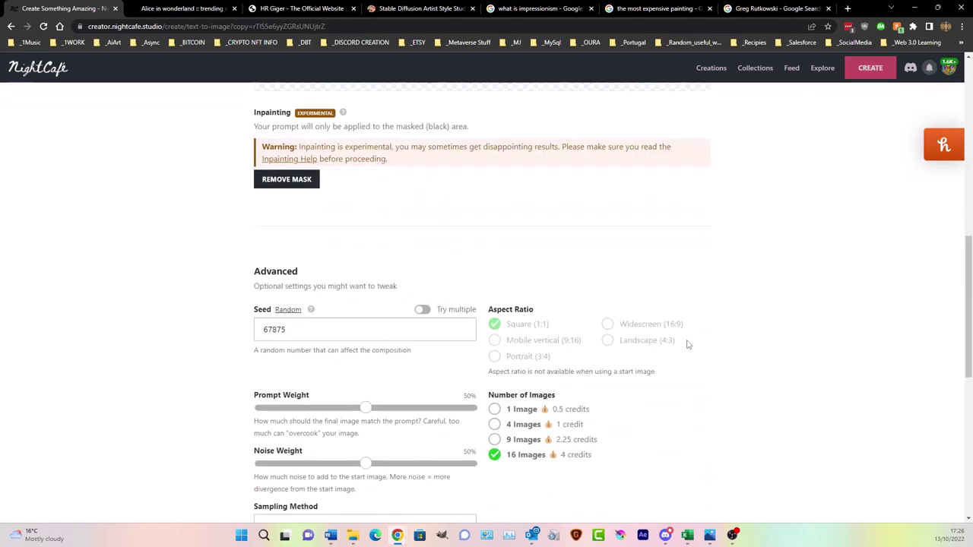
pyautogui.click(499, 460)
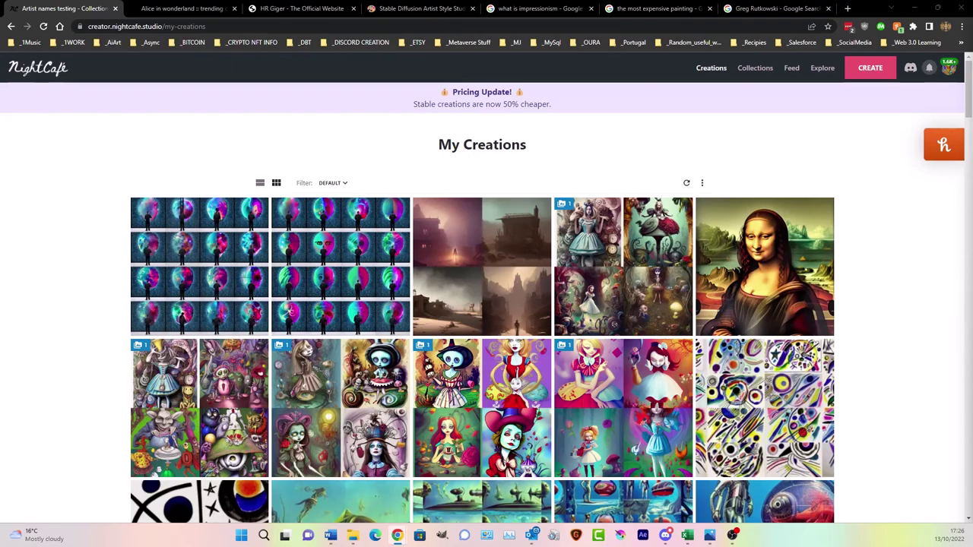
pyautogui.moveTo(229, 246)
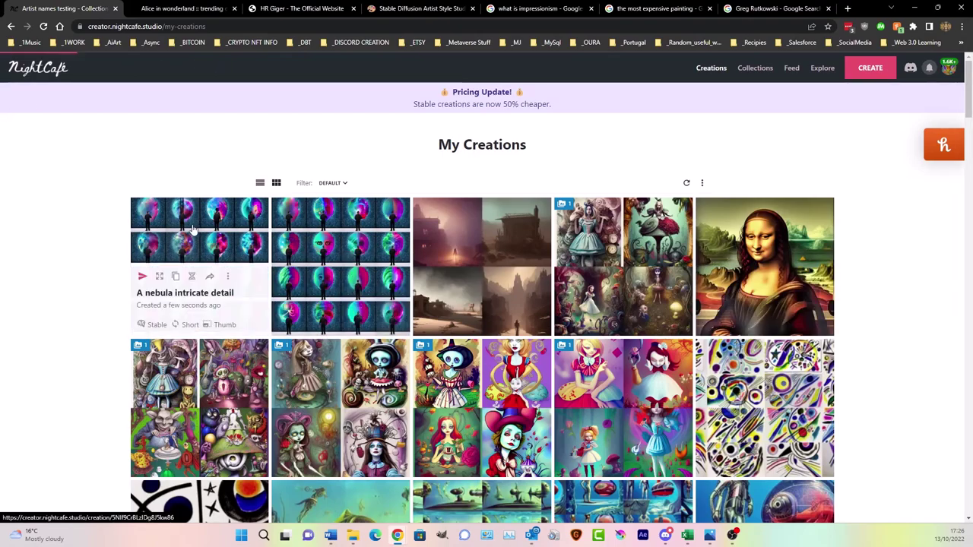
pyautogui.click(193, 230)
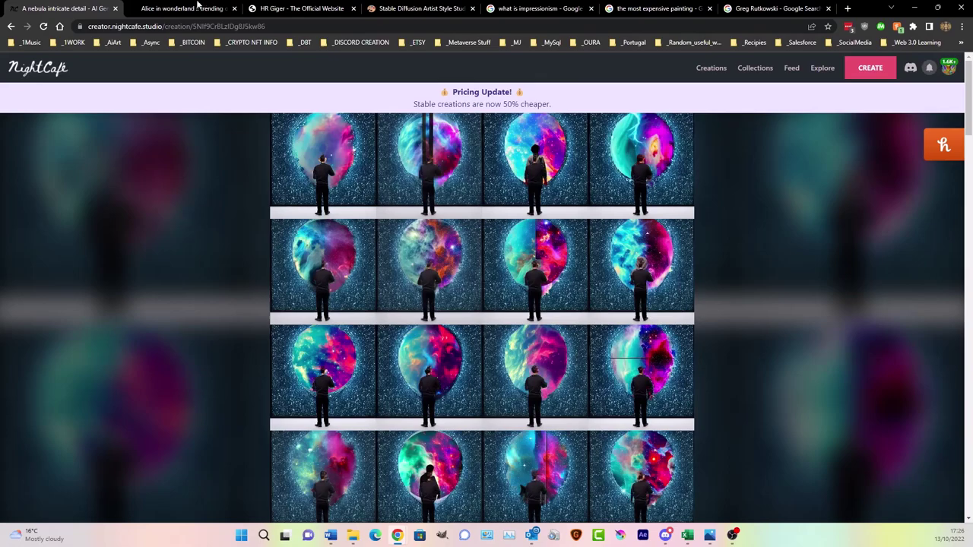
# - Scroll through the nebula output images and preview the 4x4 grid result enlarged
pyautogui.scroll(-15, 433, 257)
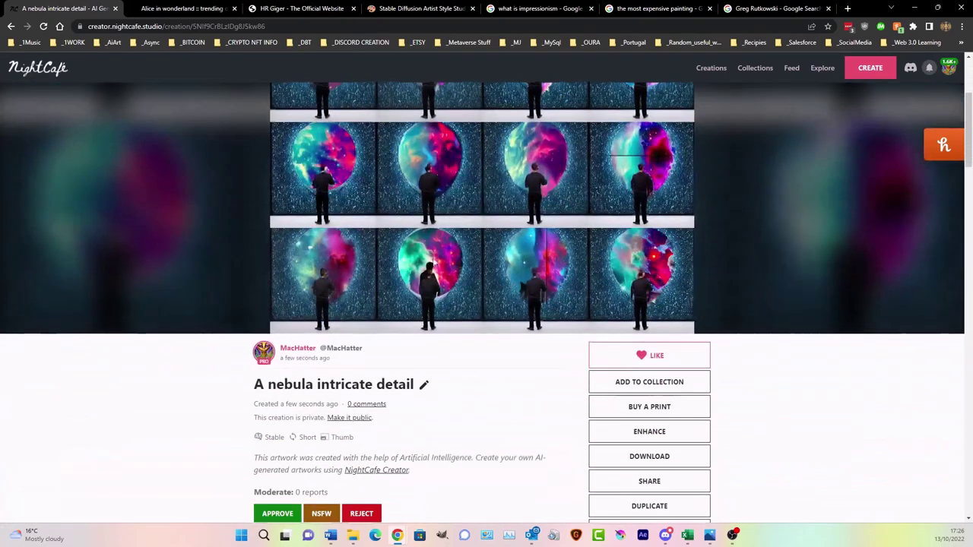
pyautogui.scroll(2, 267, 260)
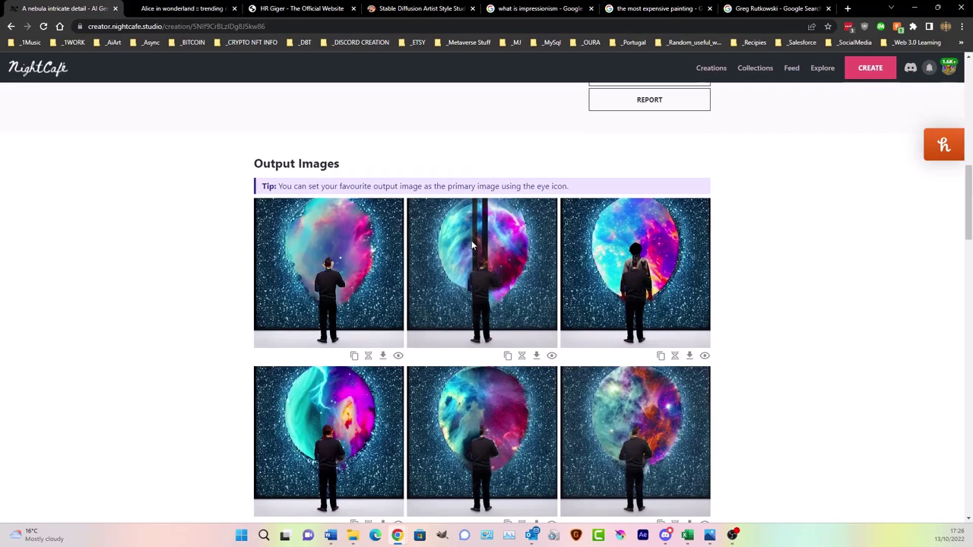
pyautogui.scroll(-3, 220, 259)
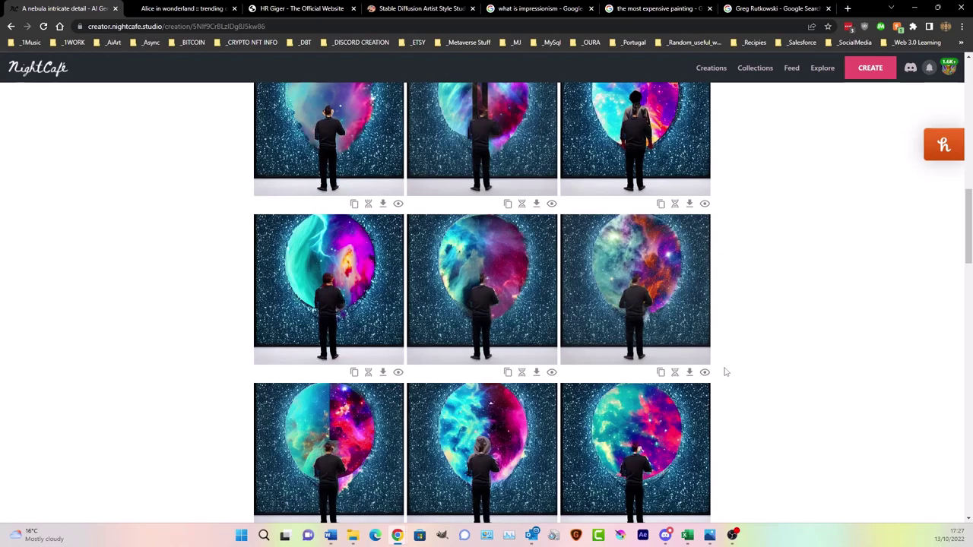
pyautogui.scroll(-3, 490, 325)
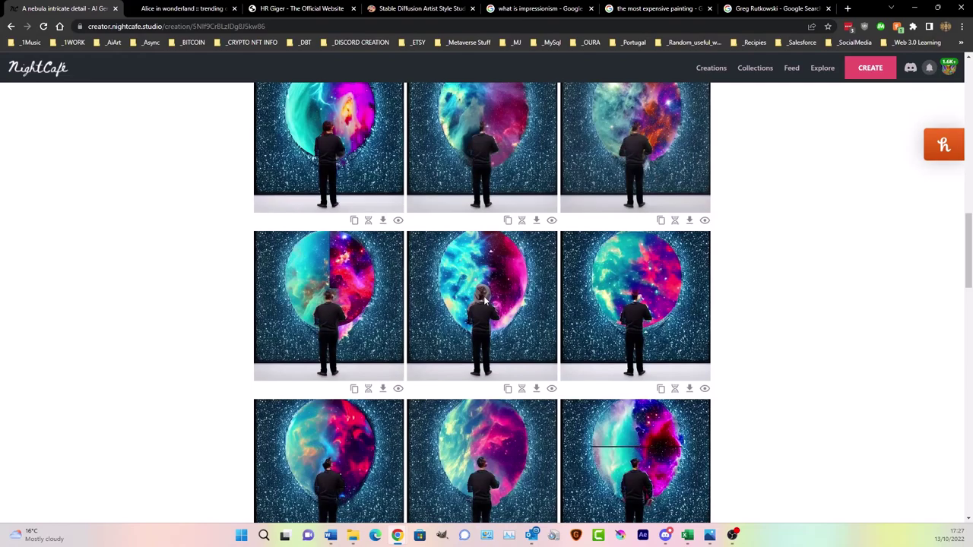
pyautogui.scroll(-2, 485, 299)
pyautogui.scroll(-2, 484, 302)
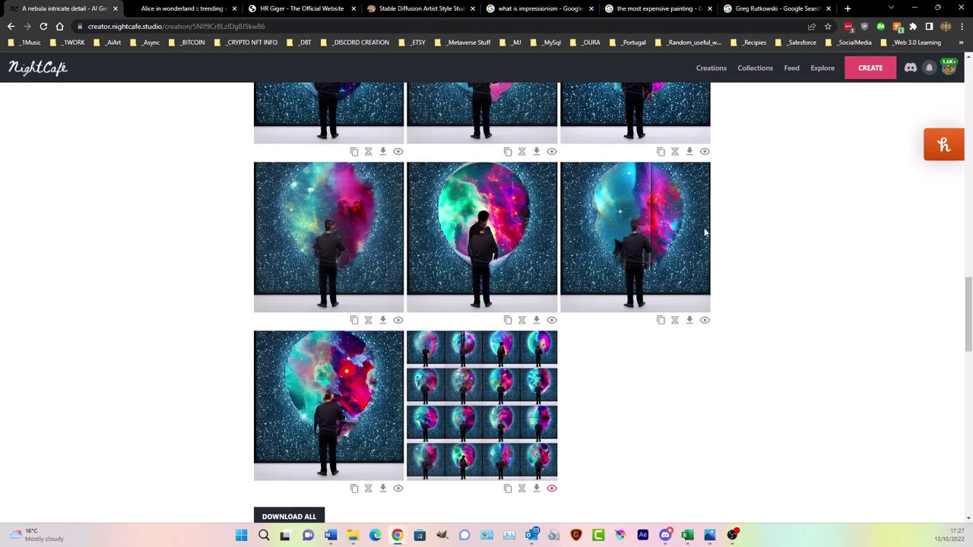
pyautogui.scroll(8, 706, 233)
pyautogui.click(602, 257)
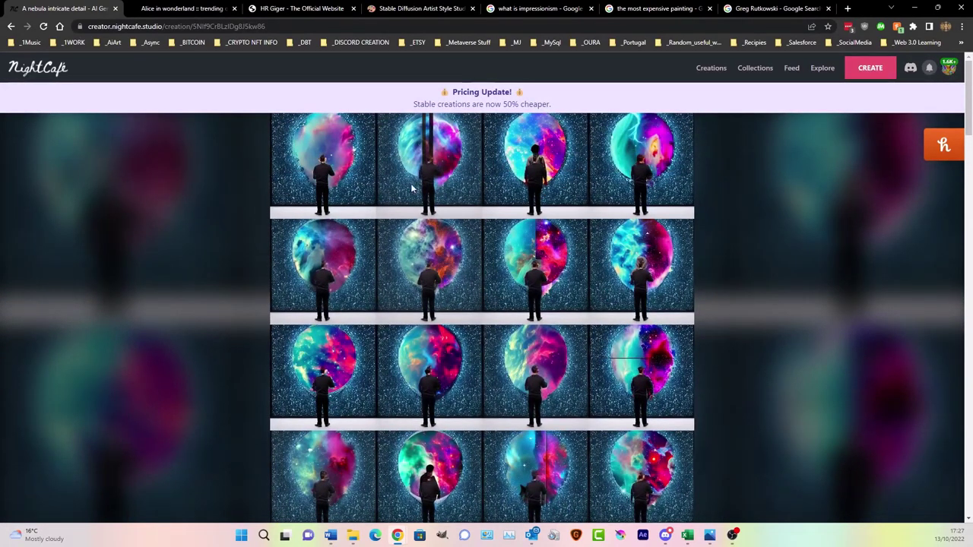
pyautogui.click(432, 258)
pyautogui.scroll(-3, 692, 327)
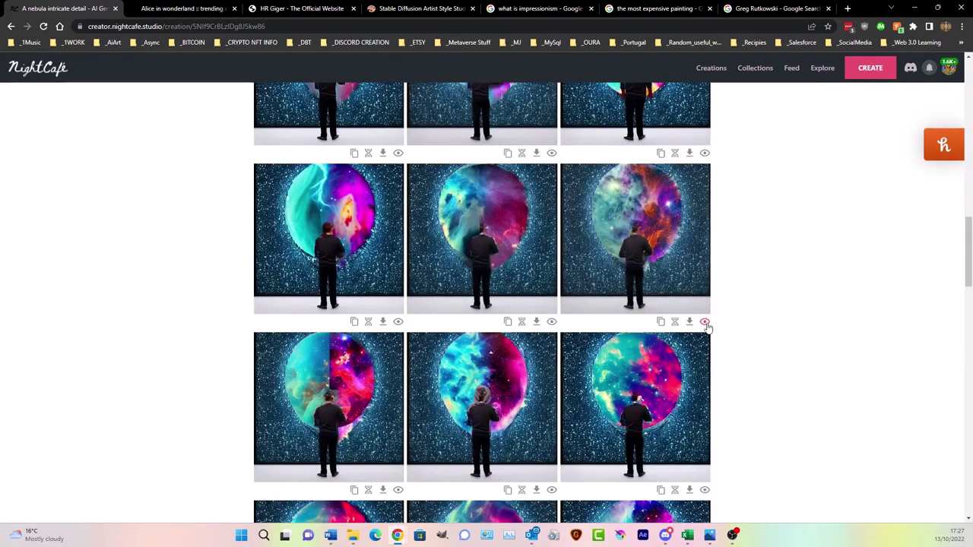
pyautogui.scroll(3, 706, 324)
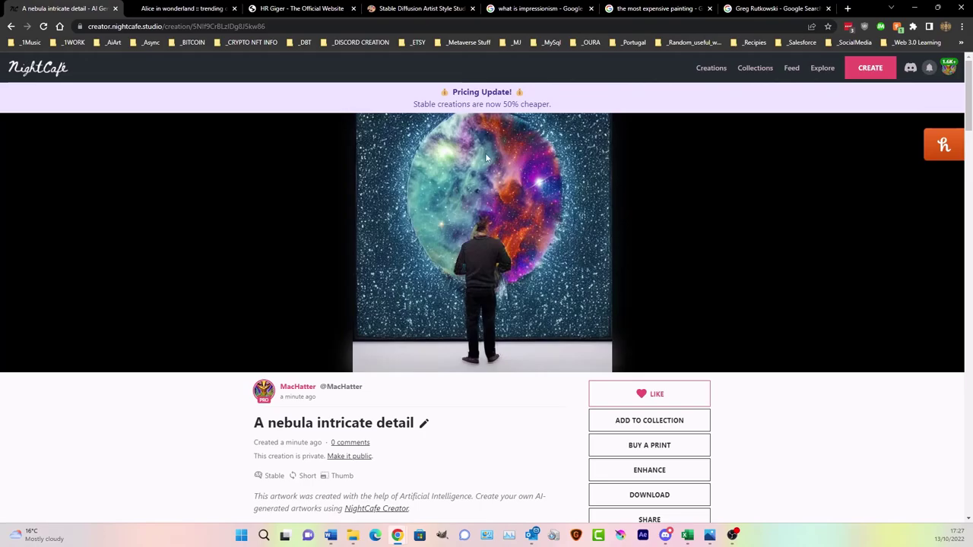
pyautogui.click(711, 68)
pyautogui.scroll(-5, 442, 319)
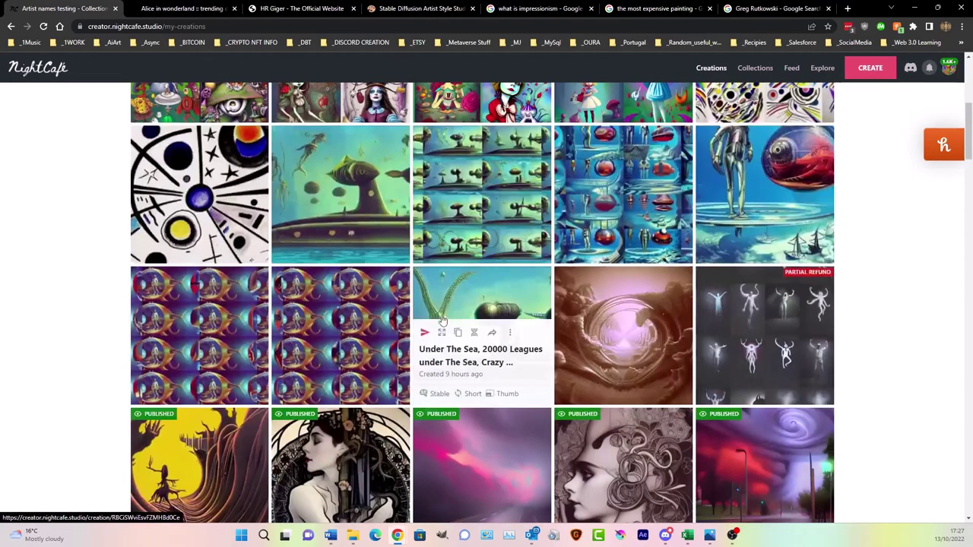
pyautogui.scroll(-3, 442, 320)
pyautogui.scroll(-5, 94, 270)
pyautogui.scroll(-15, 94, 269)
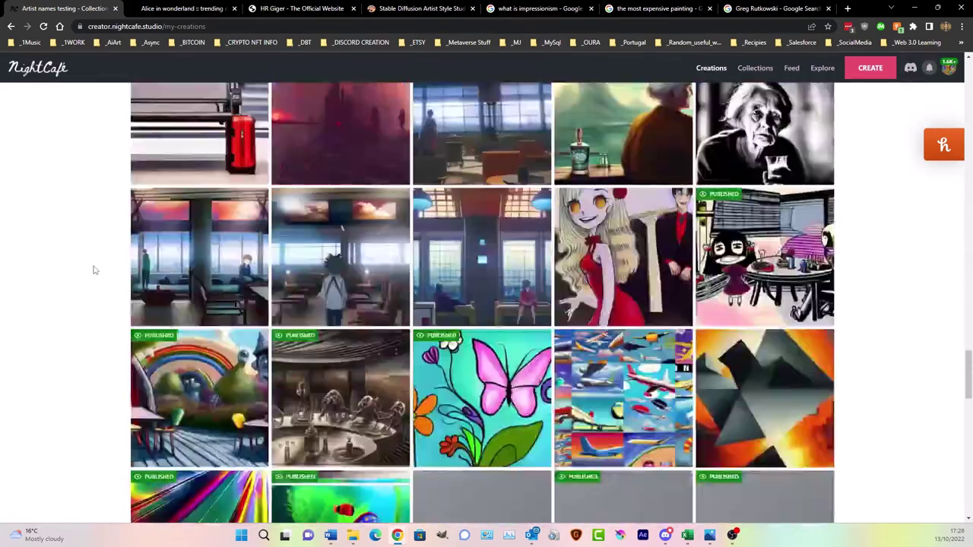
pyautogui.scroll(-15, 93, 269)
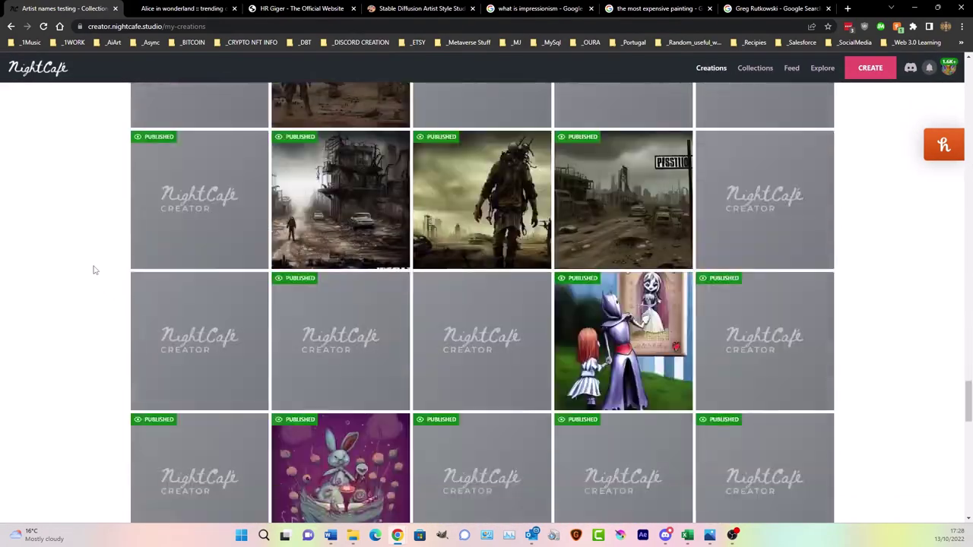
pyautogui.scroll(-1, 94, 269)
pyautogui.scroll(-12, 93, 269)
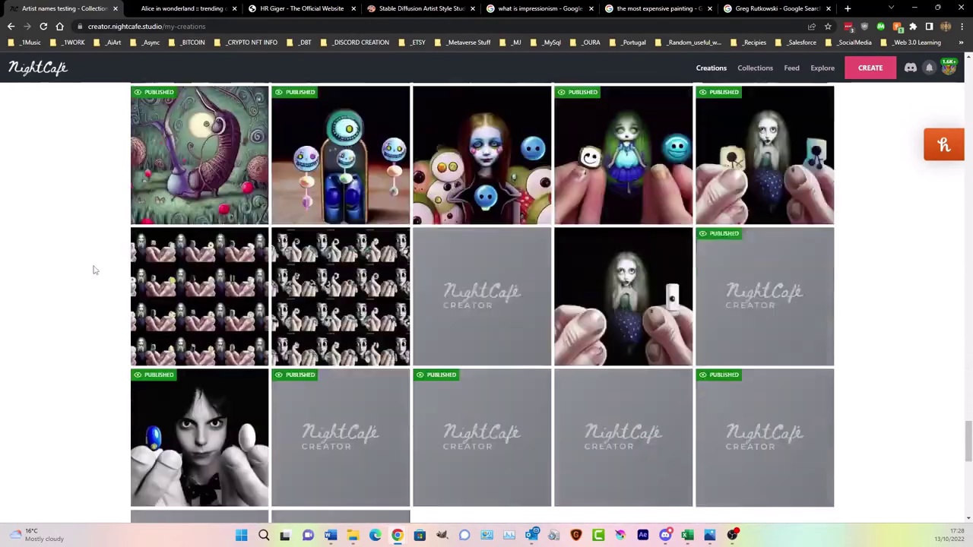
pyautogui.scroll(-12, 94, 269)
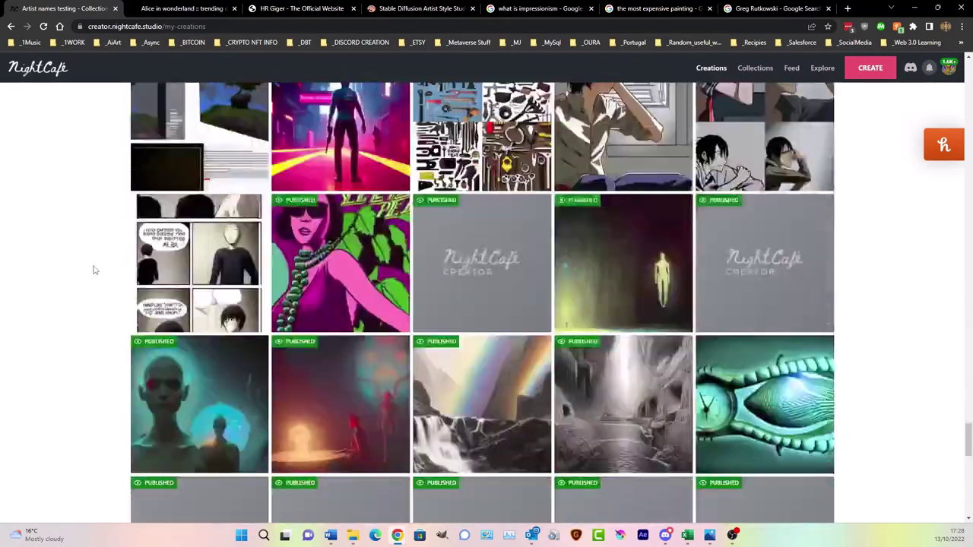
pyautogui.scroll(-4, 94, 269)
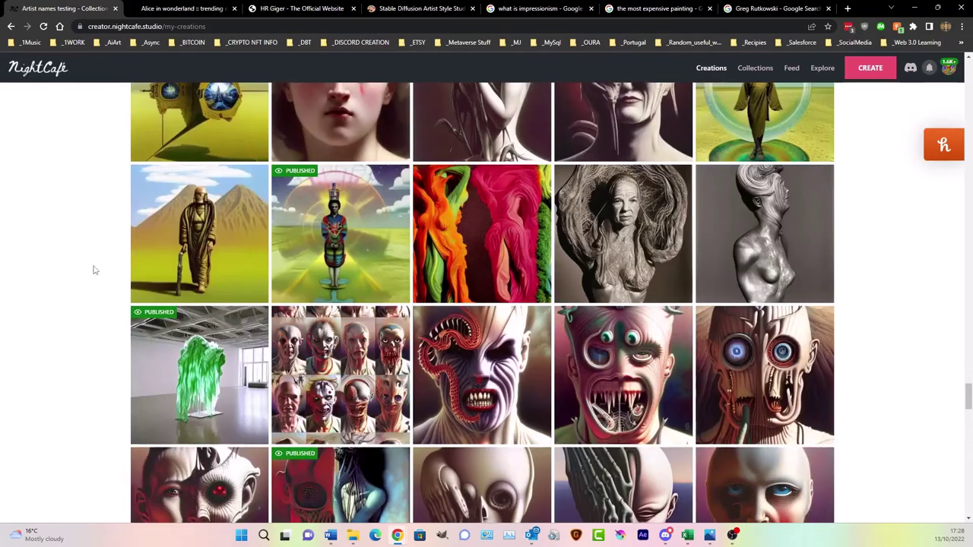
pyautogui.scroll(-12, 94, 269)
pyautogui.scroll(-8, 94, 269)
pyautogui.scroll(-1, 93, 269)
pyautogui.scroll(2, 93, 269)
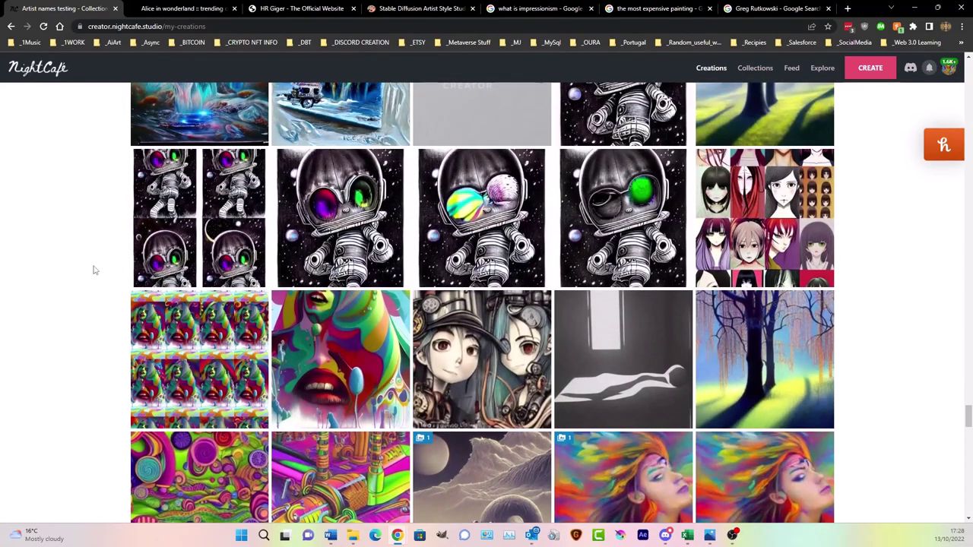
pyautogui.scroll(-15, 94, 269)
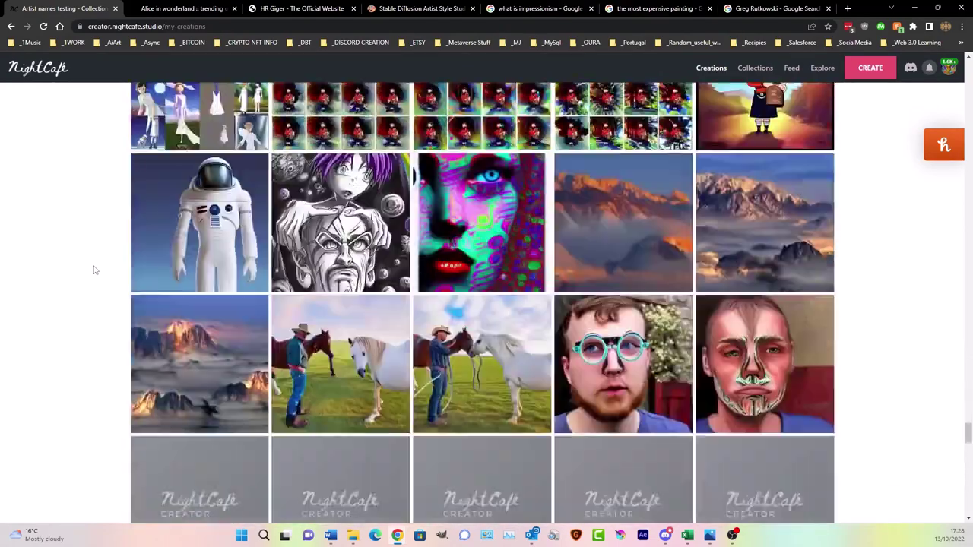
pyautogui.scroll(-3, 93, 270)
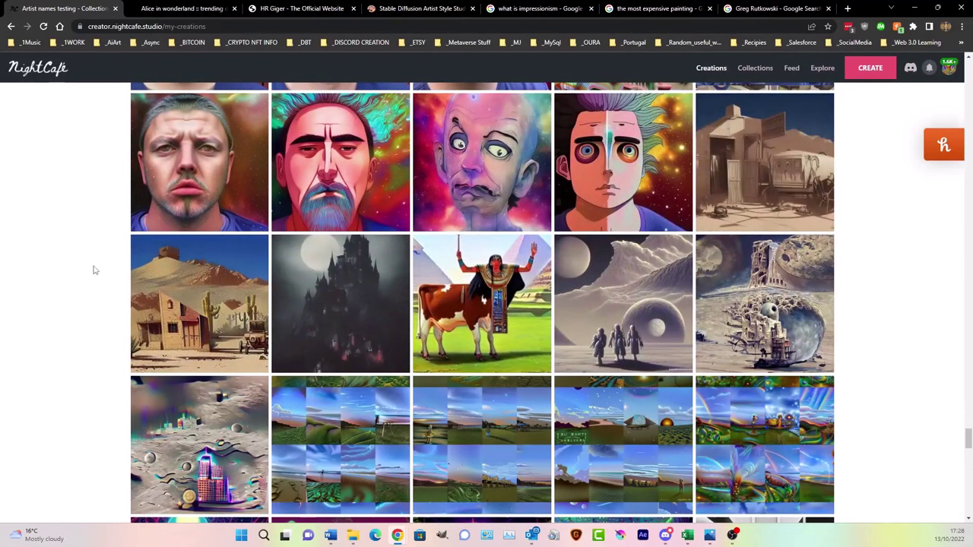
pyautogui.scroll(-3, 94, 270)
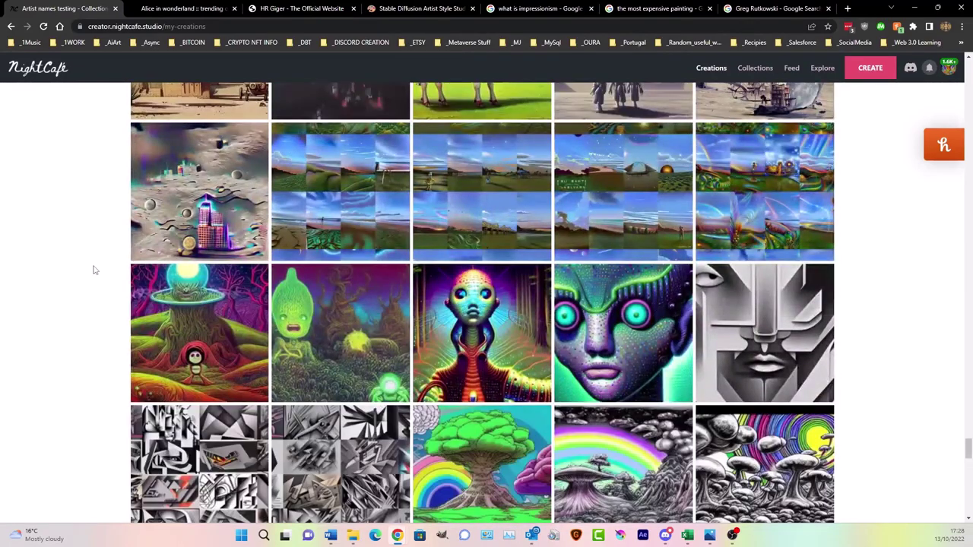
pyautogui.scroll(-9, 94, 269)
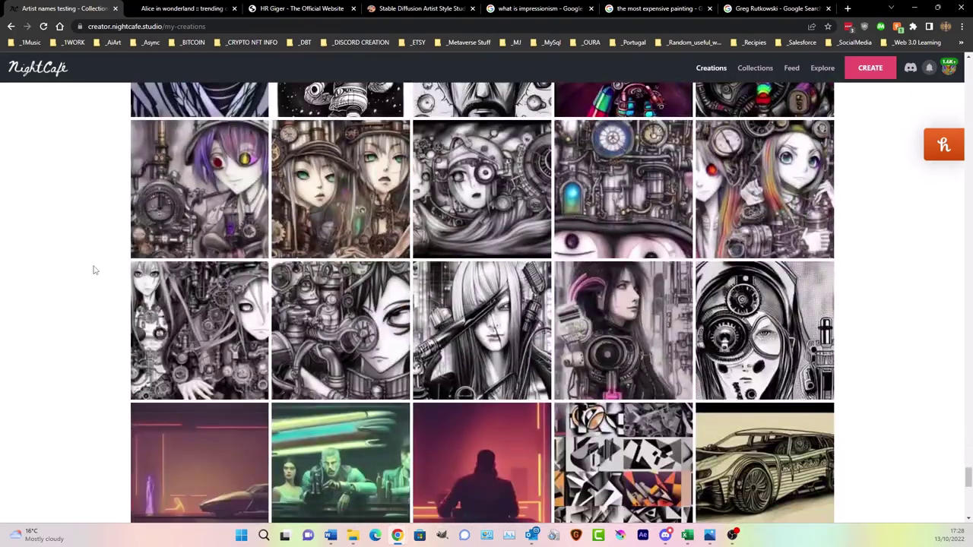
pyautogui.scroll(-3, 93, 269)
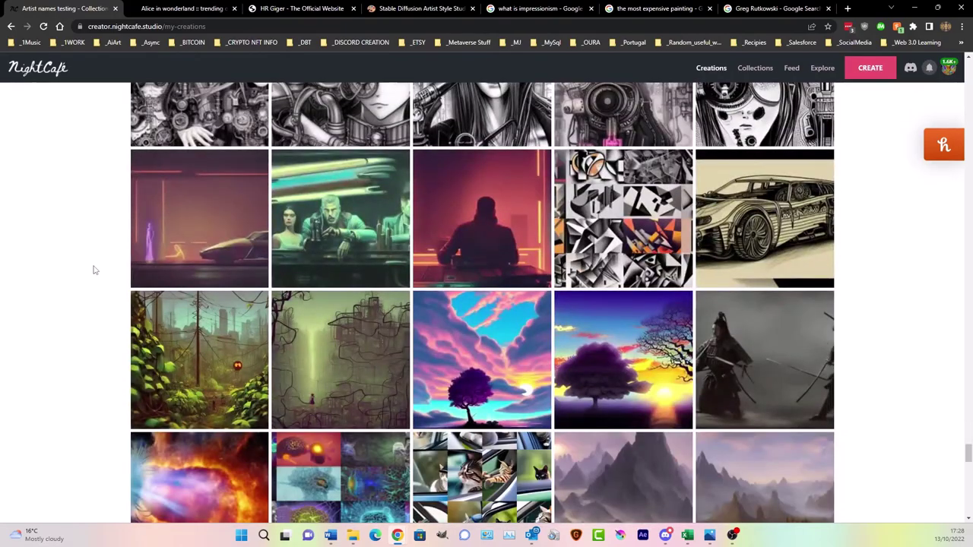
pyautogui.scroll(-9, 94, 269)
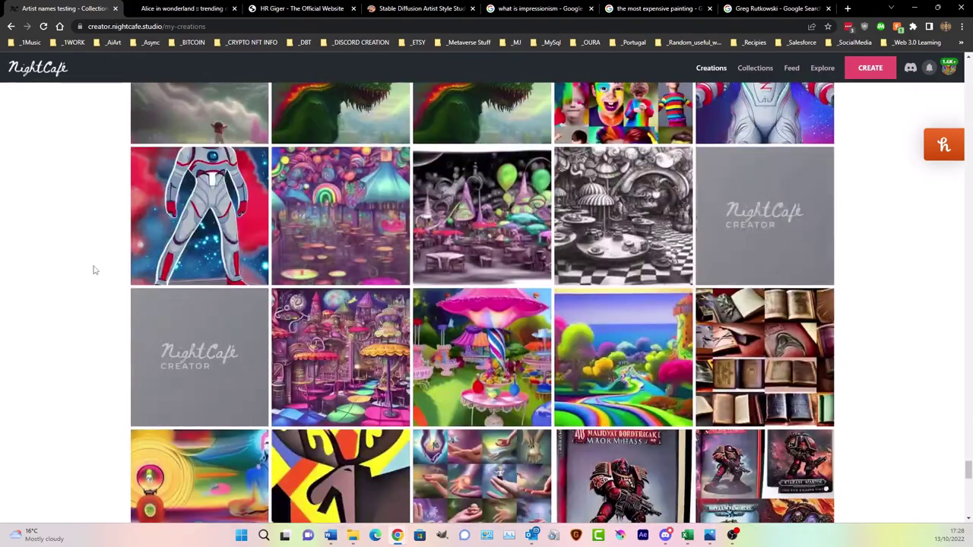
pyautogui.scroll(-7, 94, 269)
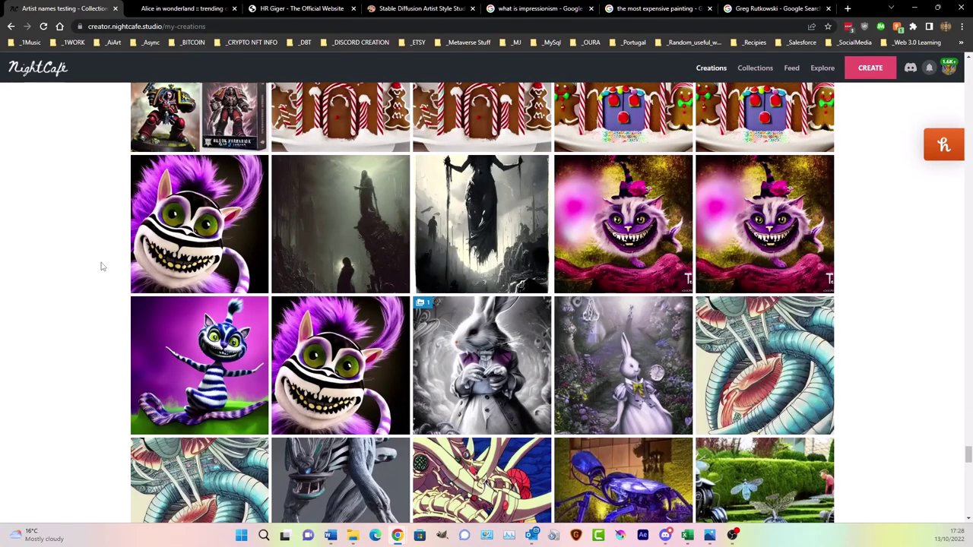
pyautogui.scroll(-13, 102, 267)
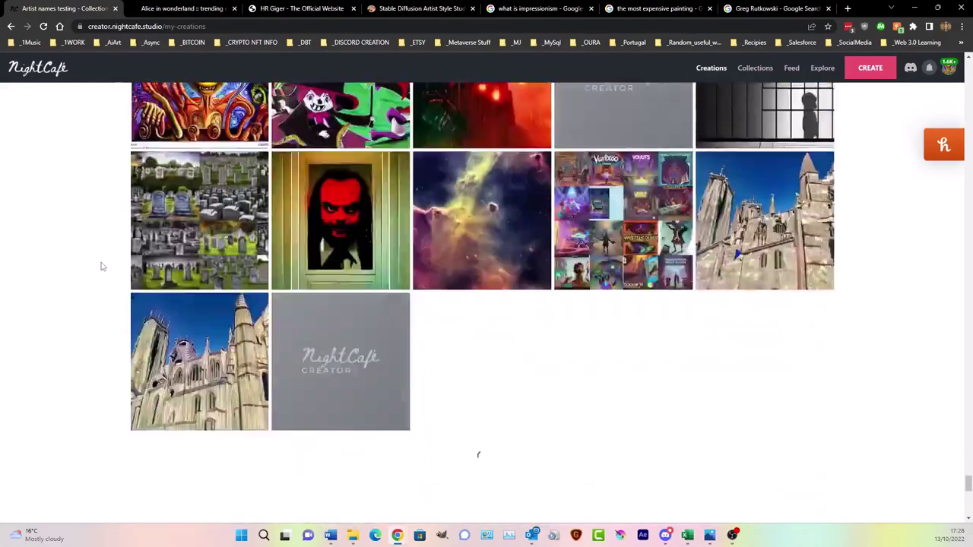
pyautogui.scroll(-2, 102, 266)
pyautogui.scroll(-10, 102, 266)
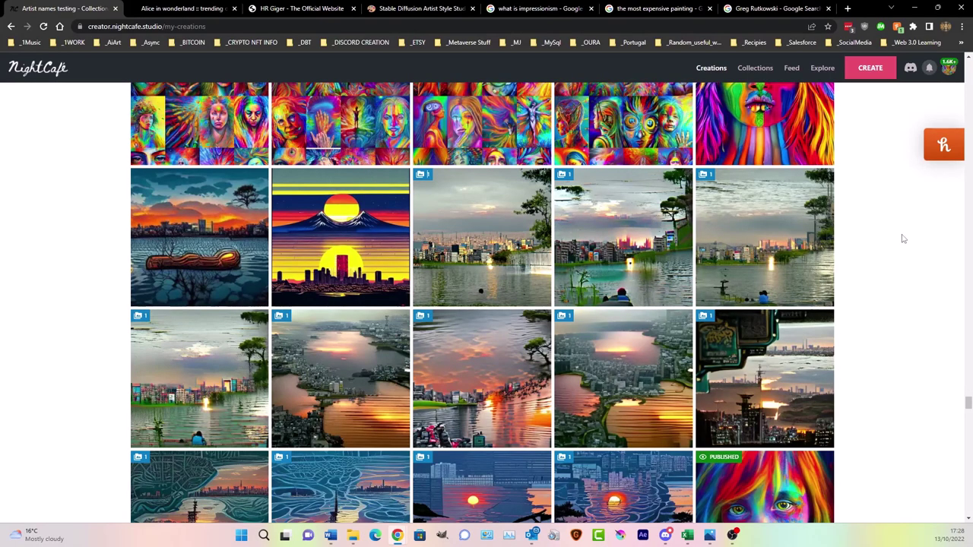
pyautogui.moveTo(944, 145)
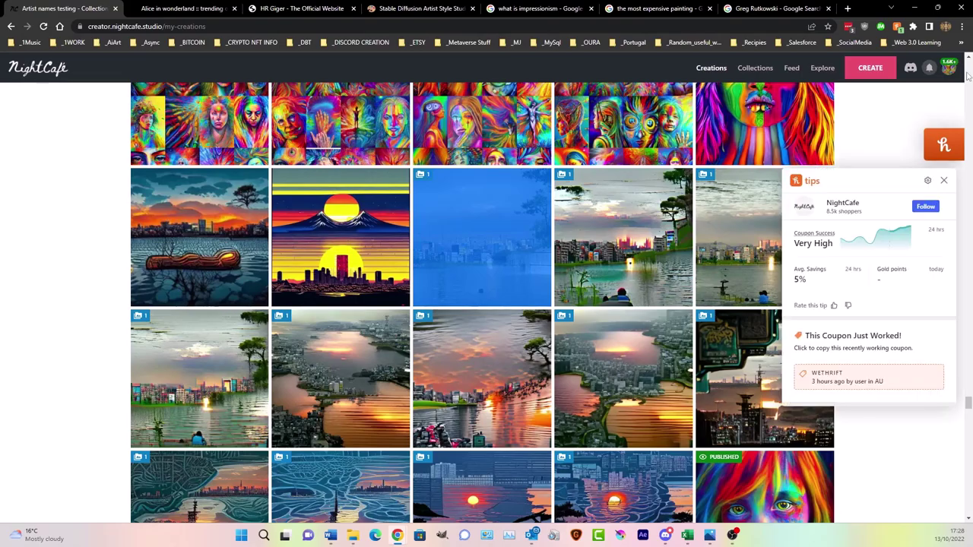
pyautogui.scroll(5, 970, 72)
pyautogui.scroll(15, 971, 71)
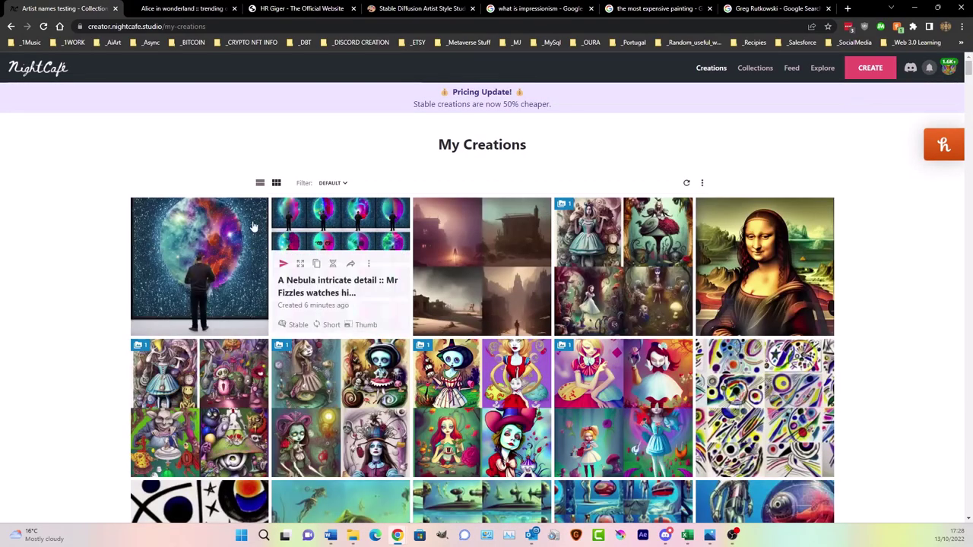
# - Open the Nebula creation and upscale the green-and-pink face output at 2.00x for 1 credit
pyautogui.click(381, 242)
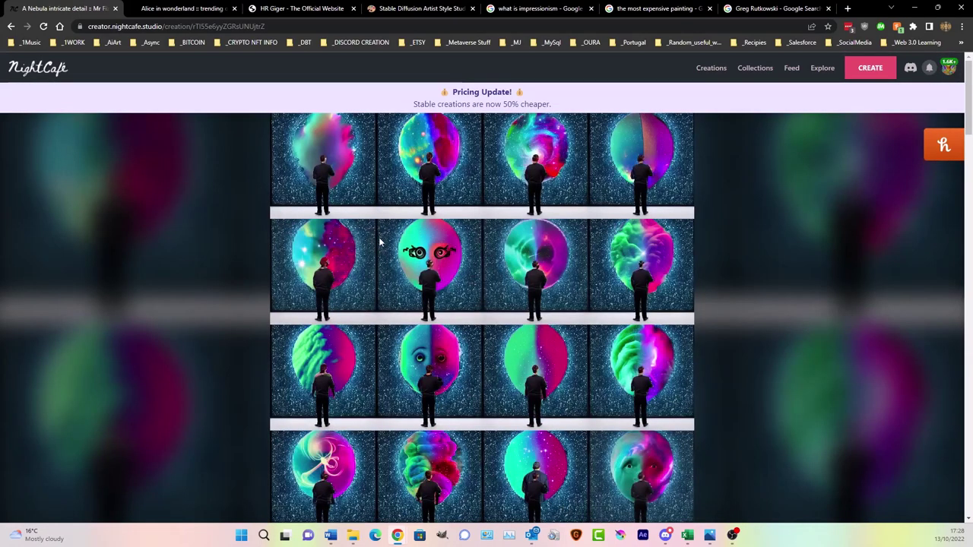
pyautogui.scroll(-10, 380, 242)
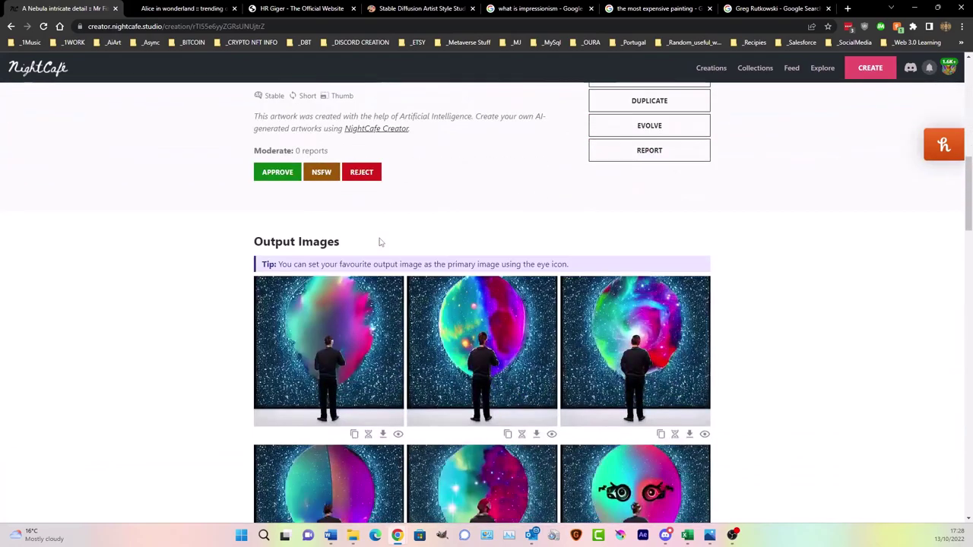
pyautogui.scroll(-3, 380, 242)
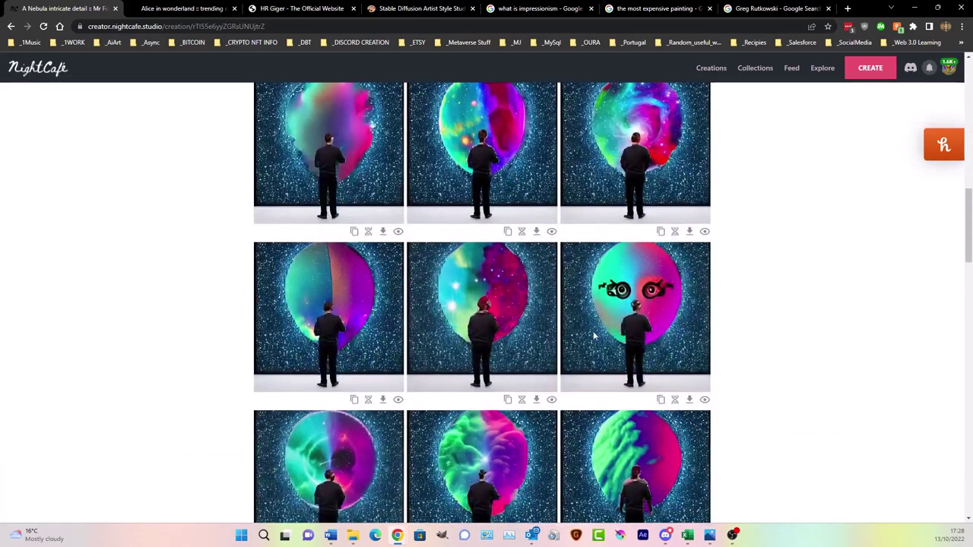
pyautogui.scroll(-2, 586, 337)
pyautogui.scroll(-2, 575, 333)
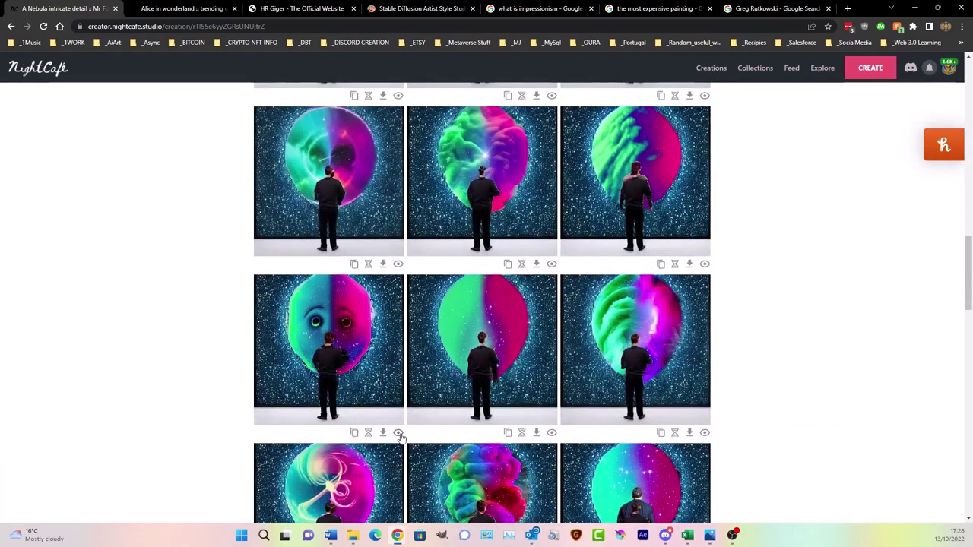
pyautogui.scroll(15, 646, 275)
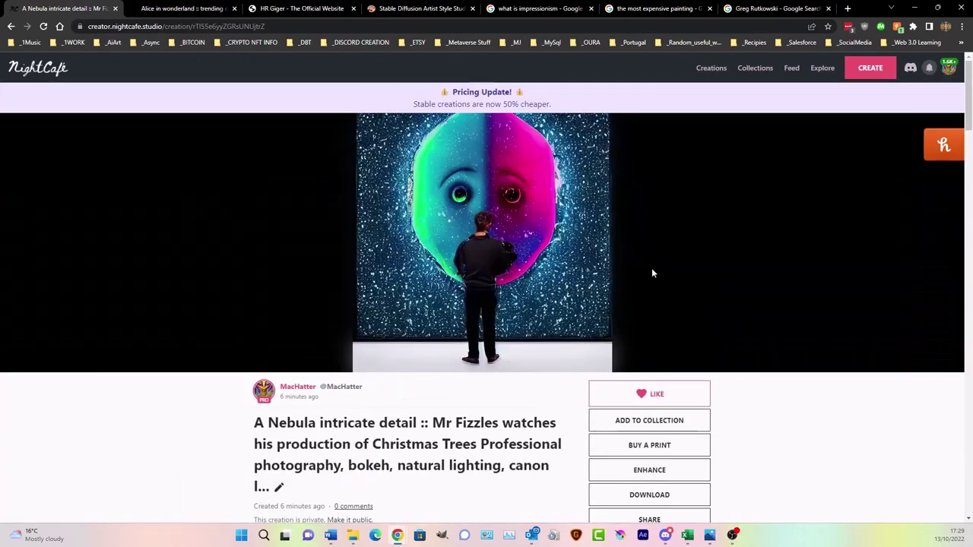
pyautogui.scroll(-1, 619, 412)
pyautogui.click(618, 411)
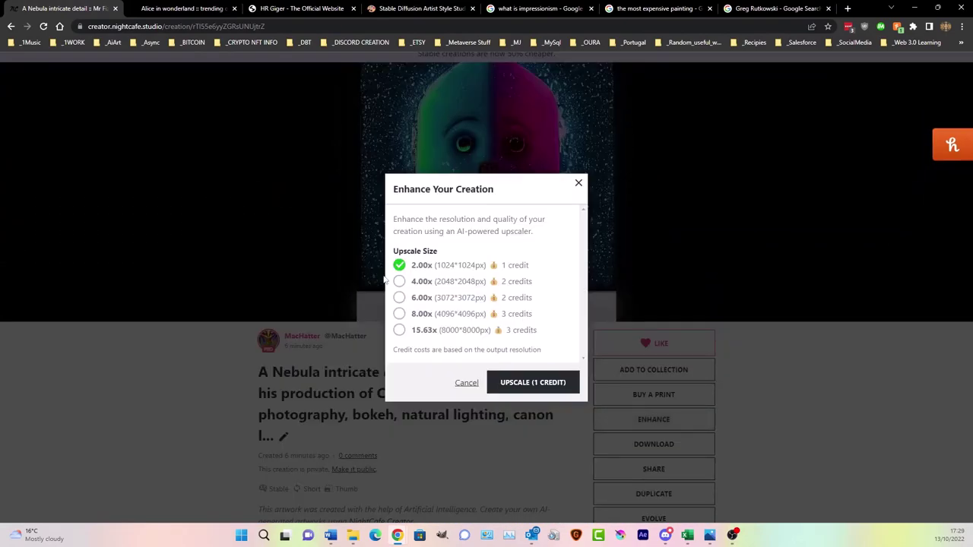
pyautogui.click(535, 383)
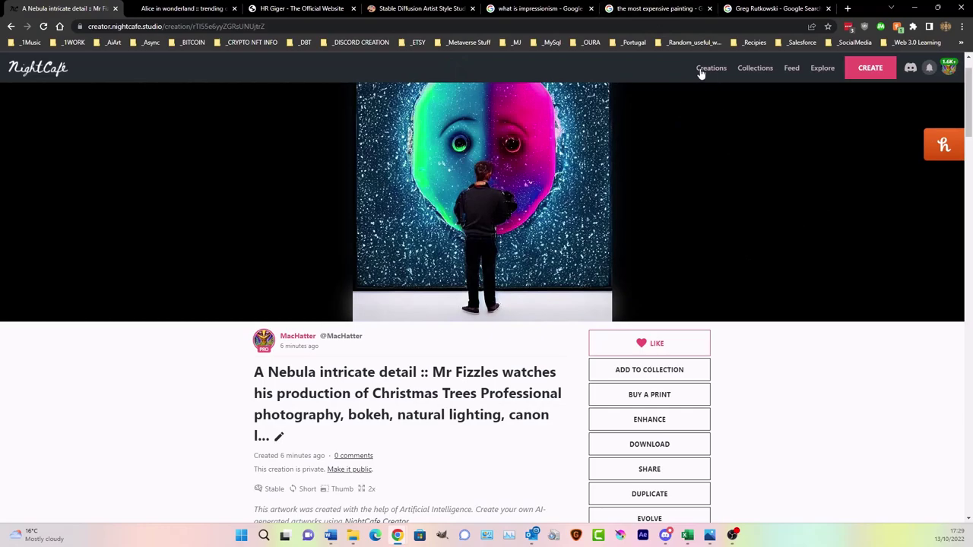
# - Go back to the My Creations gallery
pyautogui.click(702, 70)
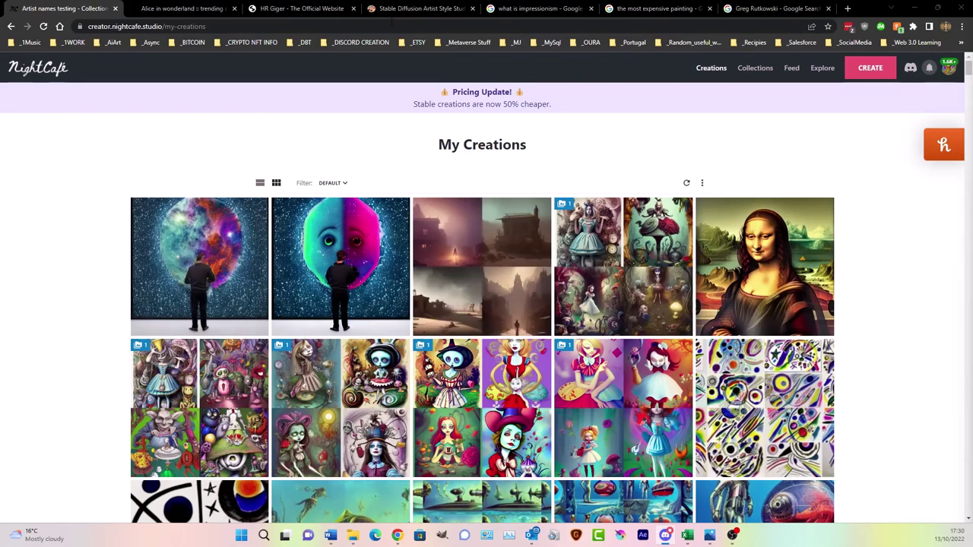
# - Open the Abandoned House TESTING collection and scroll through its 11 creations
pyautogui.click(750, 68)
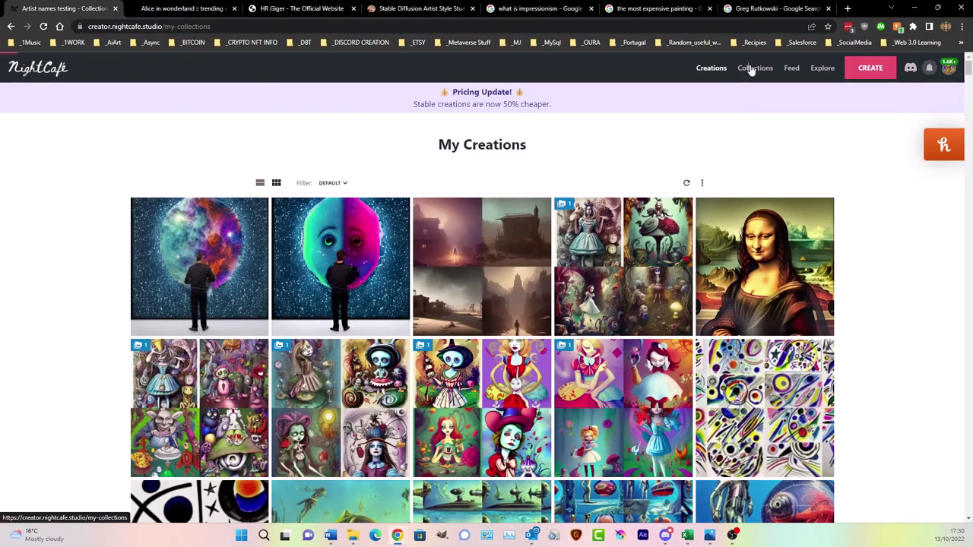
pyautogui.click(317, 215)
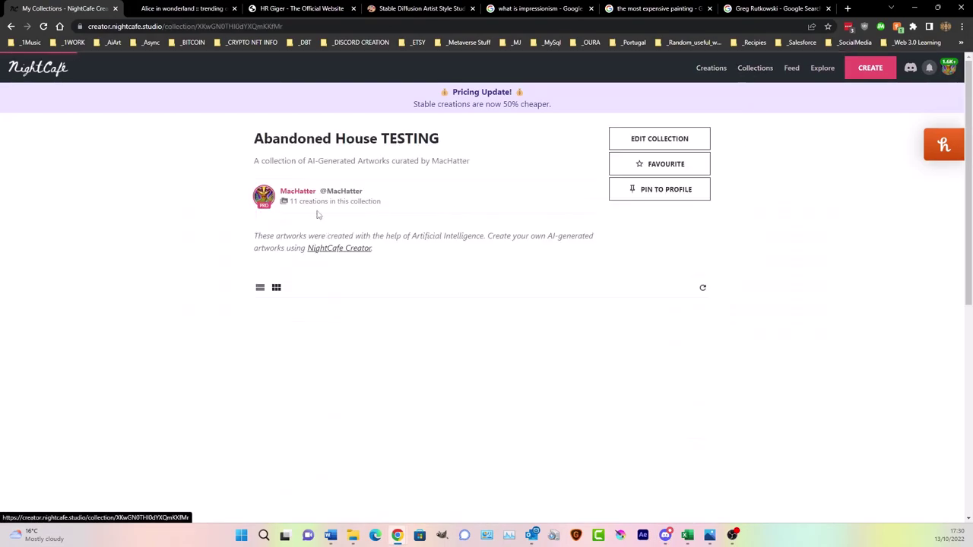
pyautogui.scroll(-5, 509, 407)
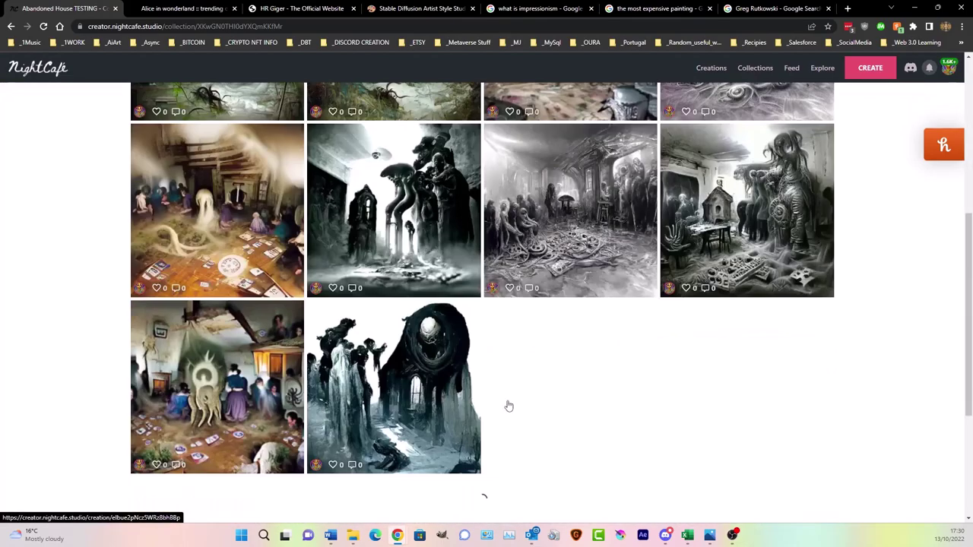
pyautogui.scroll(-3, 508, 406)
pyautogui.scroll(4, 506, 404)
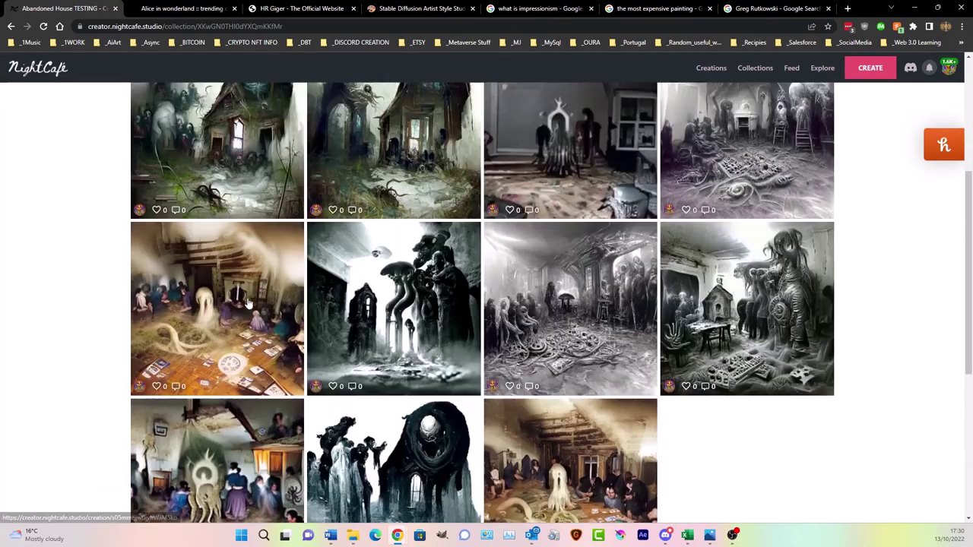
pyautogui.scroll(1, 247, 305)
pyautogui.scroll(2, 225, 213)
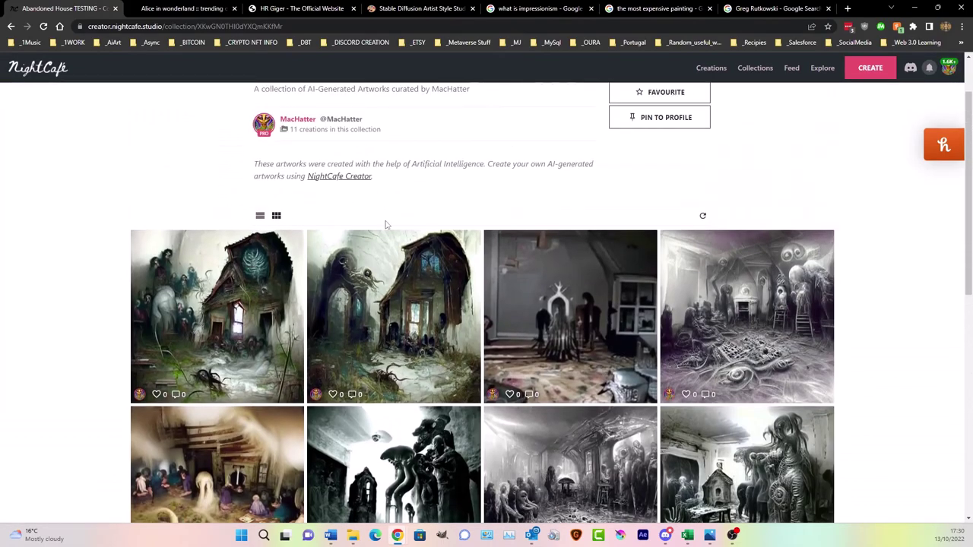
pyautogui.scroll(1, 659, 295)
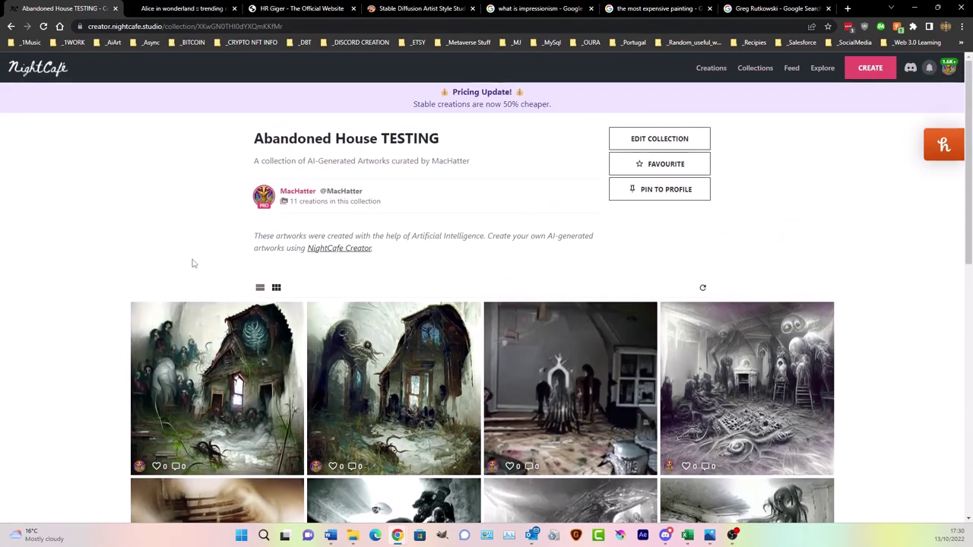
pyautogui.scroll(-6, 617, 338)
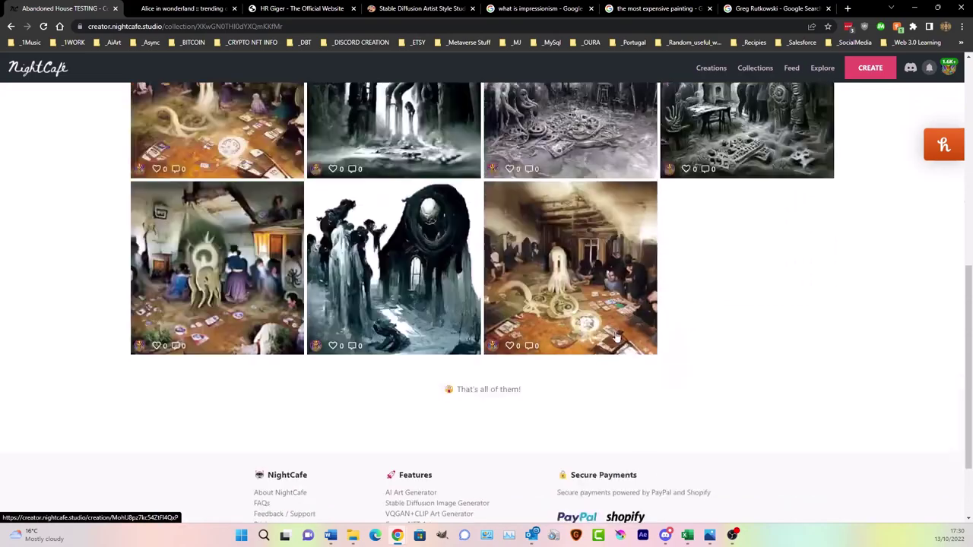
pyautogui.scroll(7, 616, 337)
# - Open Bulk Download for My Creations, select the export count of 500, and close it without exporting
pyautogui.click(712, 68)
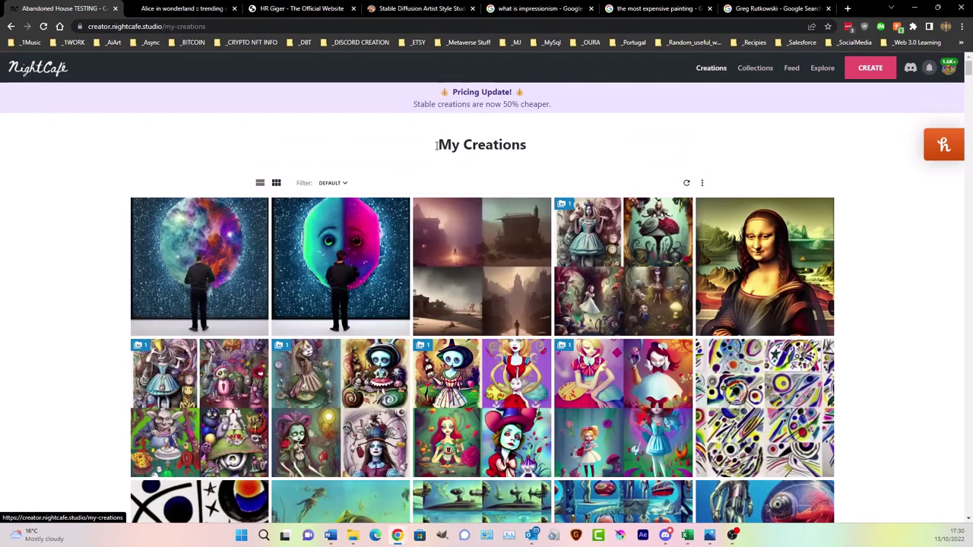
pyautogui.click(702, 183)
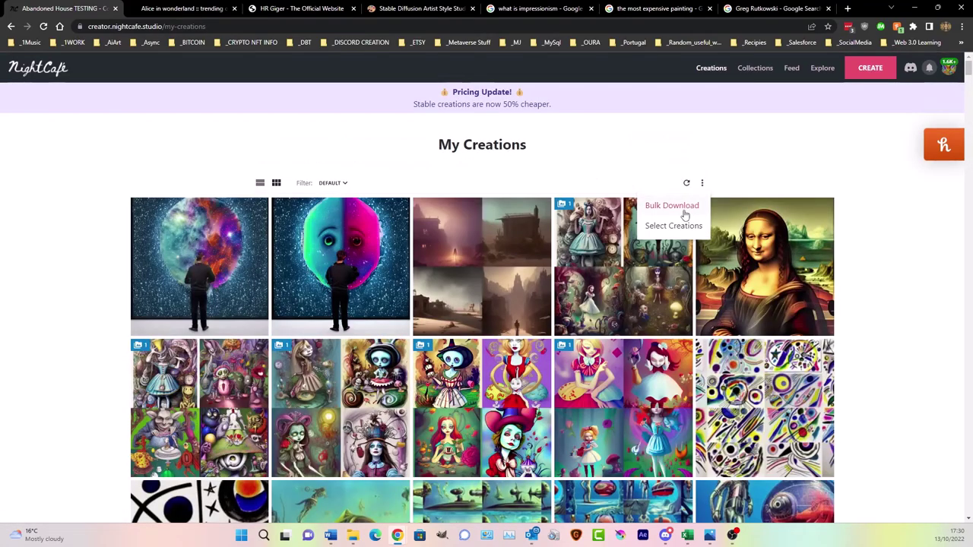
pyautogui.click(672, 207)
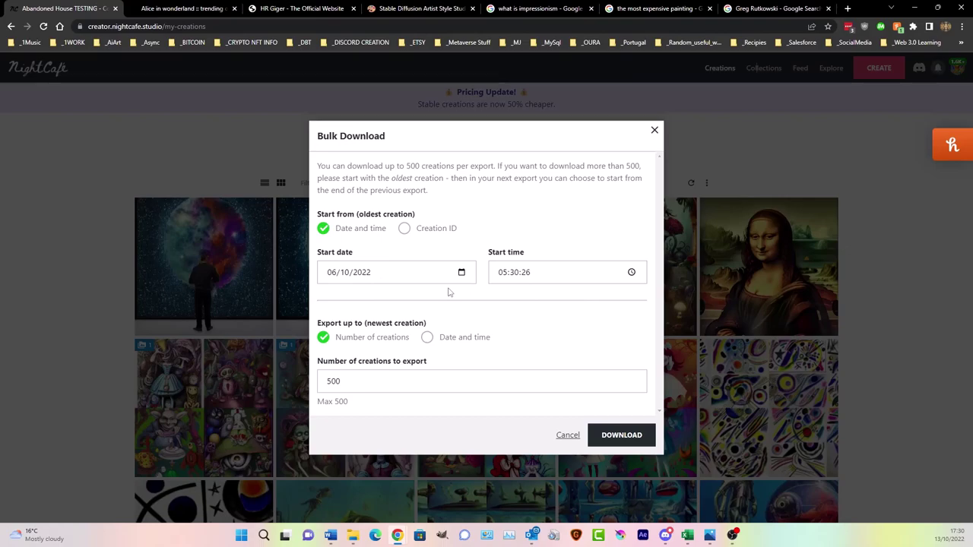
pyautogui.click(339, 383)
pyautogui.doubleClick(334, 382)
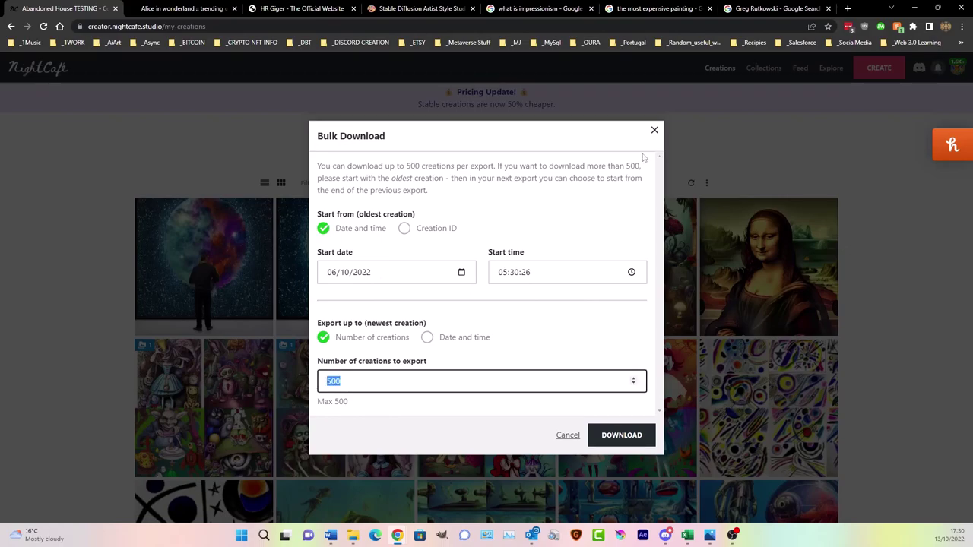
pyautogui.click(654, 130)
# - View the public profile showing 4.4K+ creations, then return to My Creations
pyautogui.click(948, 67)
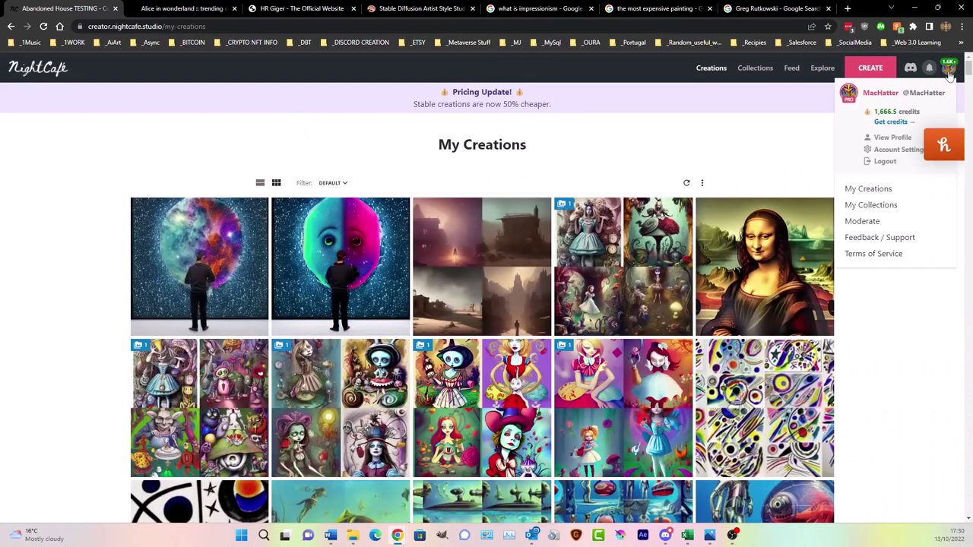
pyautogui.click(891, 138)
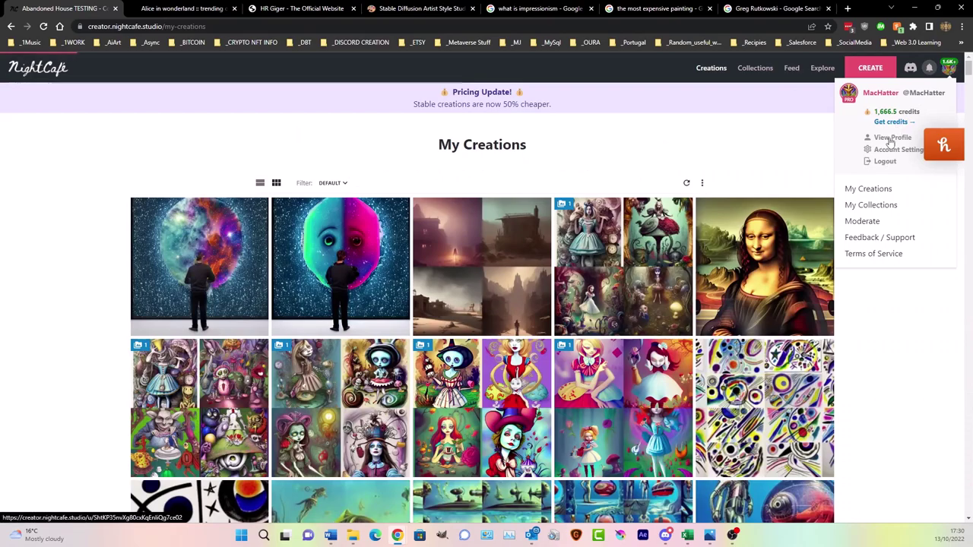
pyautogui.moveTo(352, 161); pyautogui.dragTo(373, 161)
pyautogui.click(390, 162)
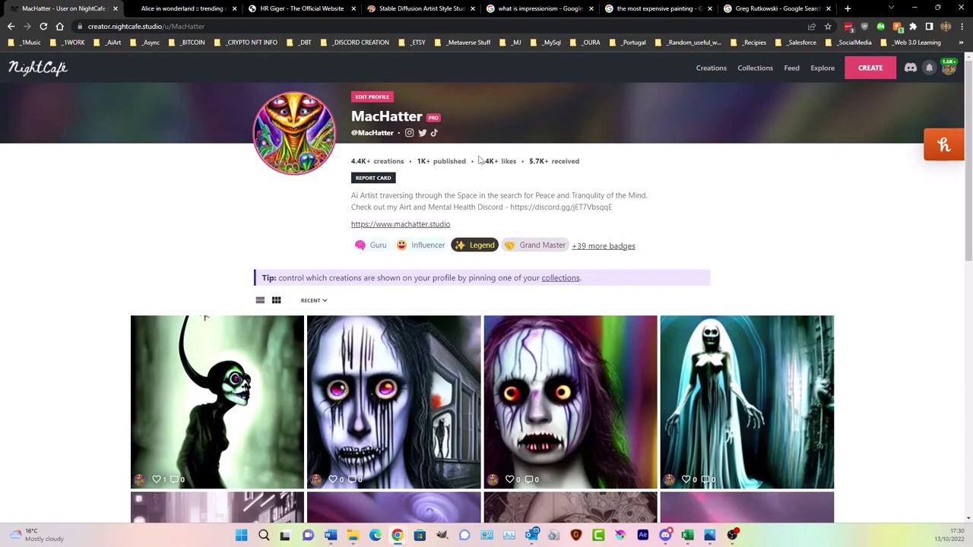
pyautogui.click(712, 68)
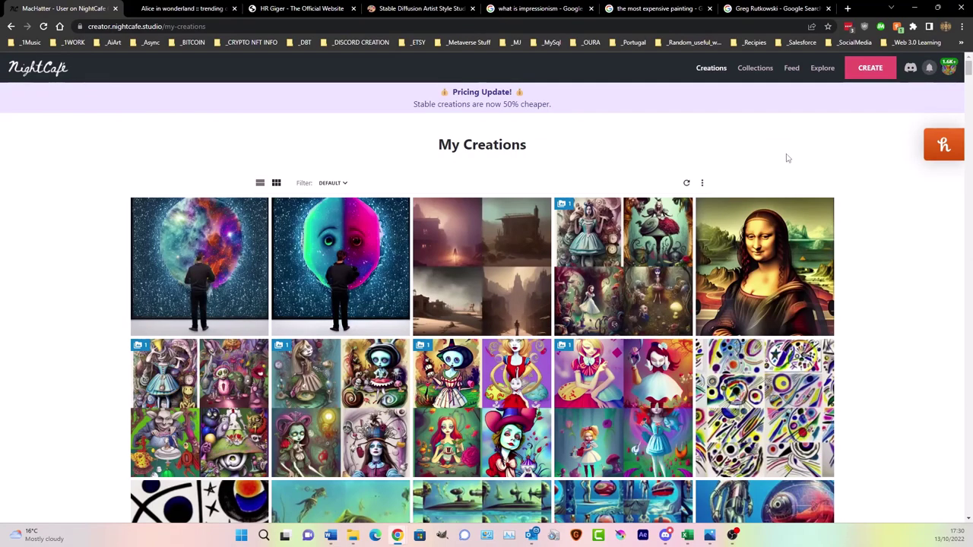
pyautogui.click(761, 68)
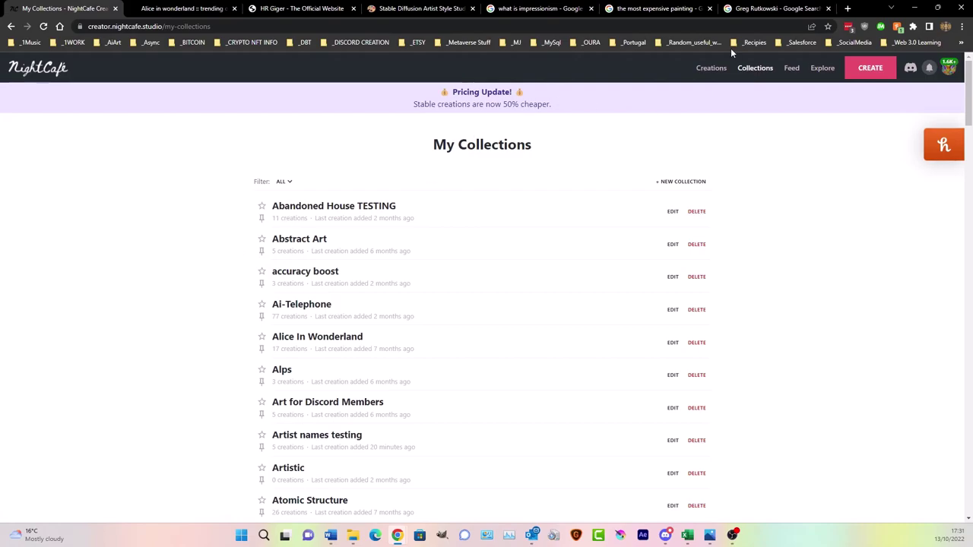
pyautogui.click(711, 68)
pyautogui.click(711, 69)
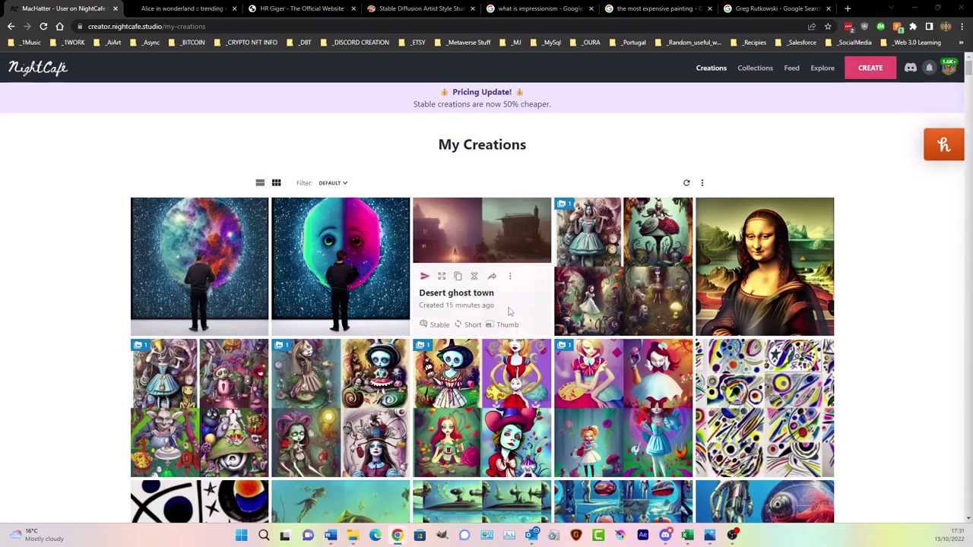
# - Open the underwater 20000 Leagues creation, then browse further down My Creations
pyautogui.scroll(-3, 486, 304)
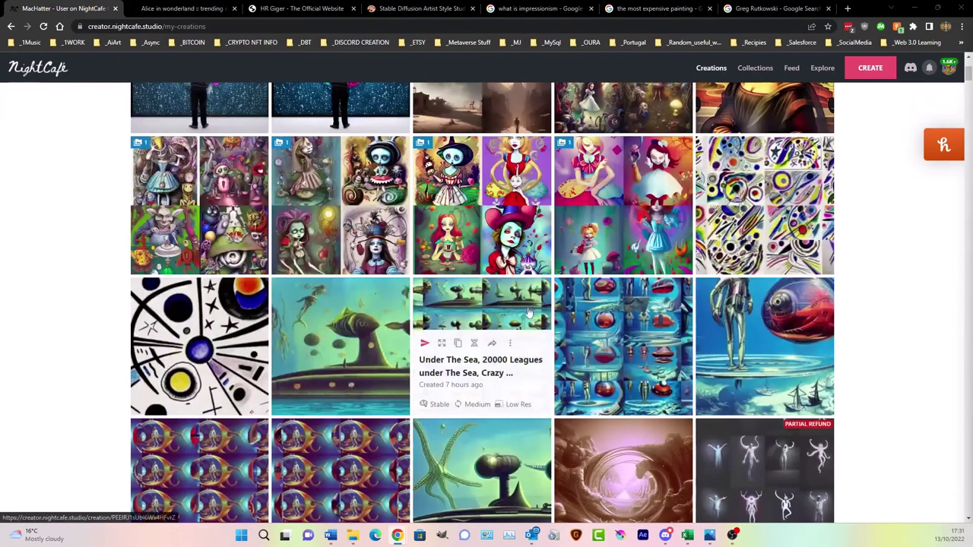
pyautogui.click(624, 309)
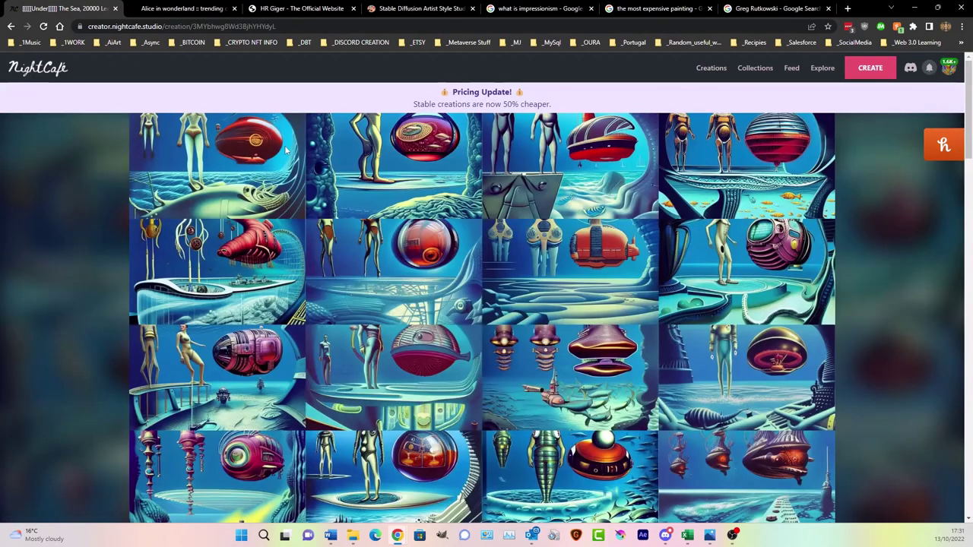
pyautogui.click(711, 67)
pyautogui.scroll(-5, 635, 390)
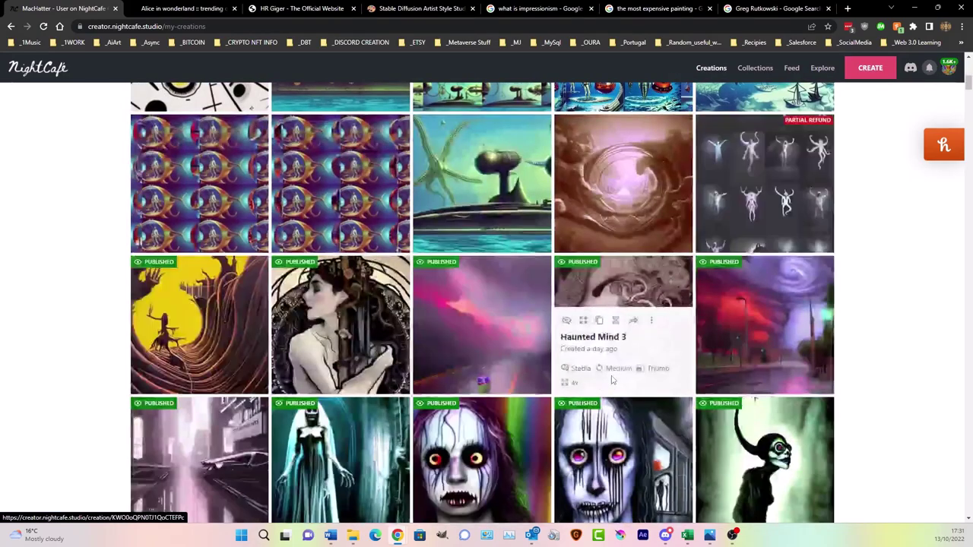
pyautogui.scroll(-3, 760, 297)
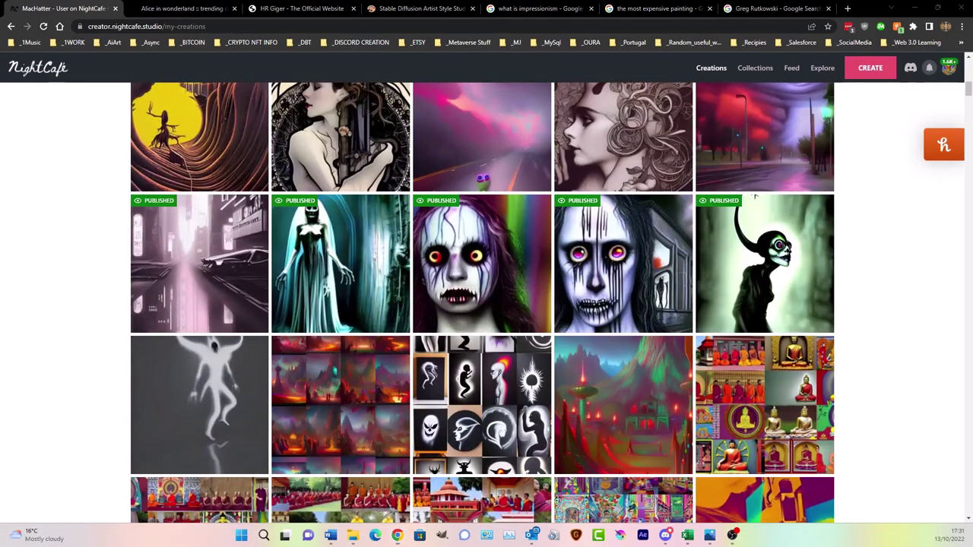
pyautogui.scroll(10, 851, 247)
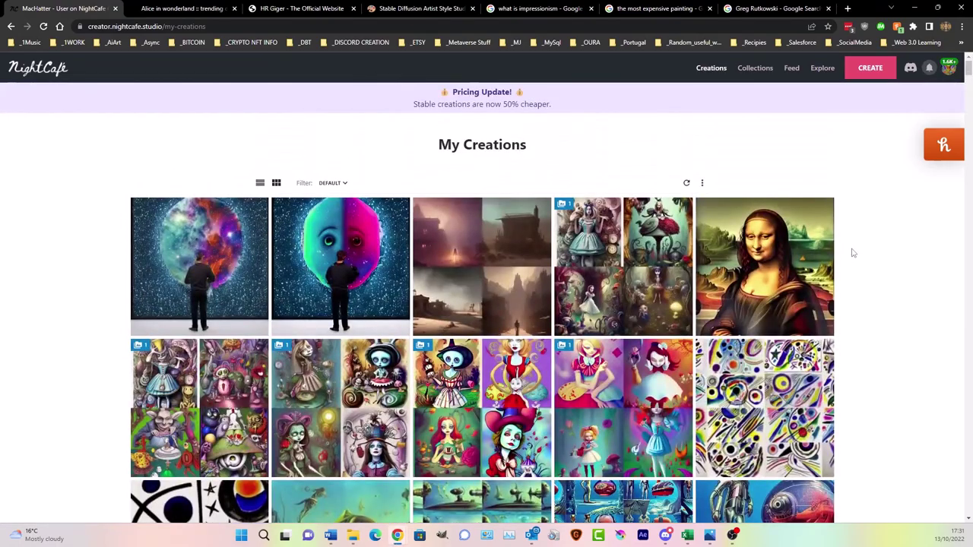
pyautogui.scroll(-10, 853, 254)
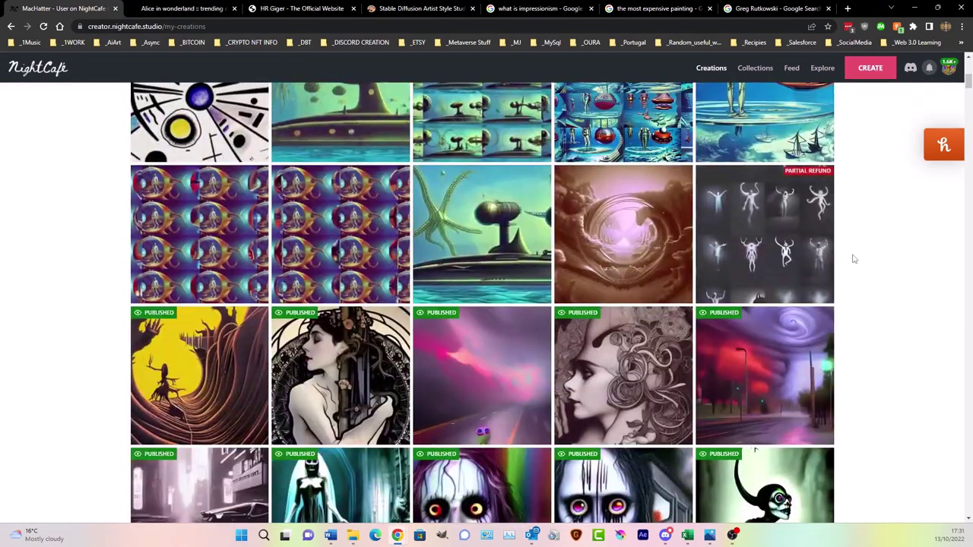
pyautogui.scroll(-10, 853, 262)
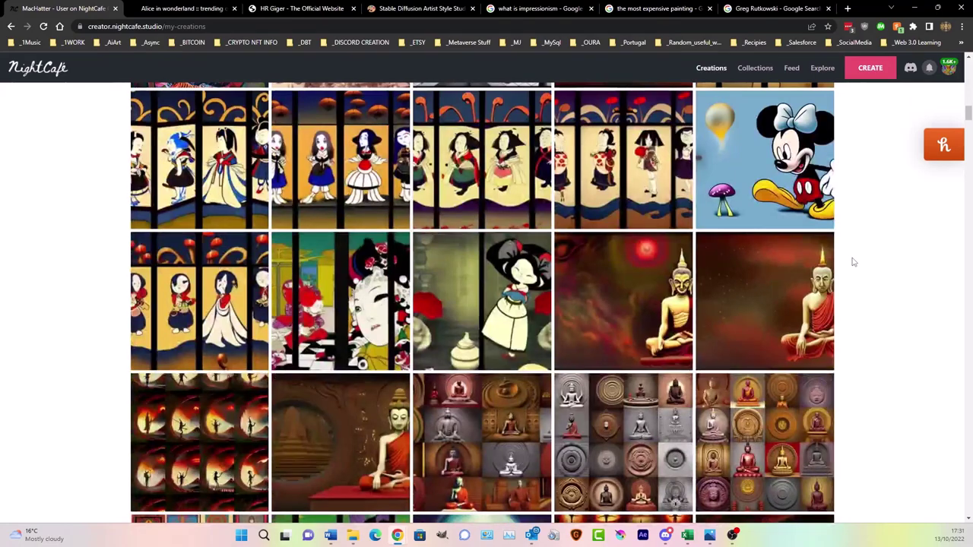
pyautogui.scroll(-5, 853, 262)
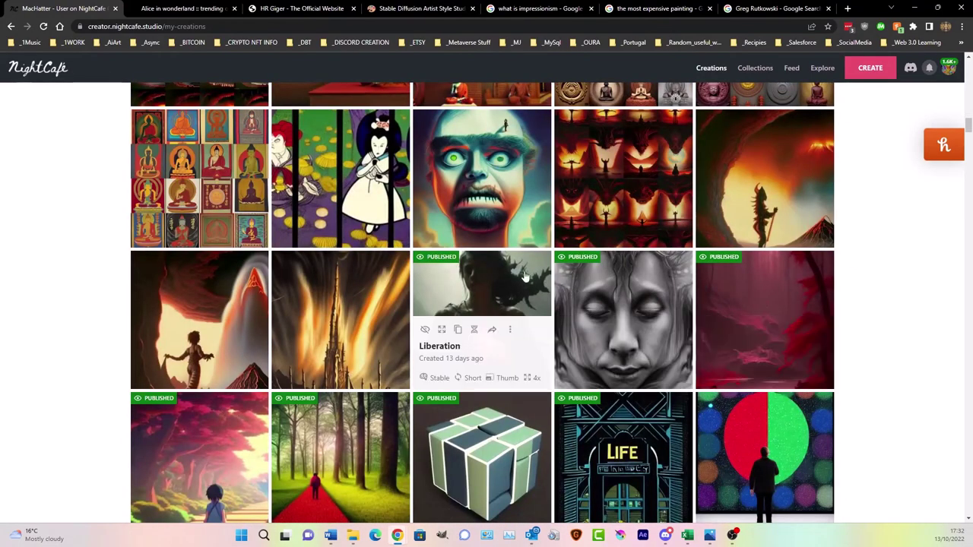
# - Look over the Liberation creation, return to My Creations, and start a new creation
pyautogui.click(500, 270)
pyautogui.scroll(-15, 502, 267)
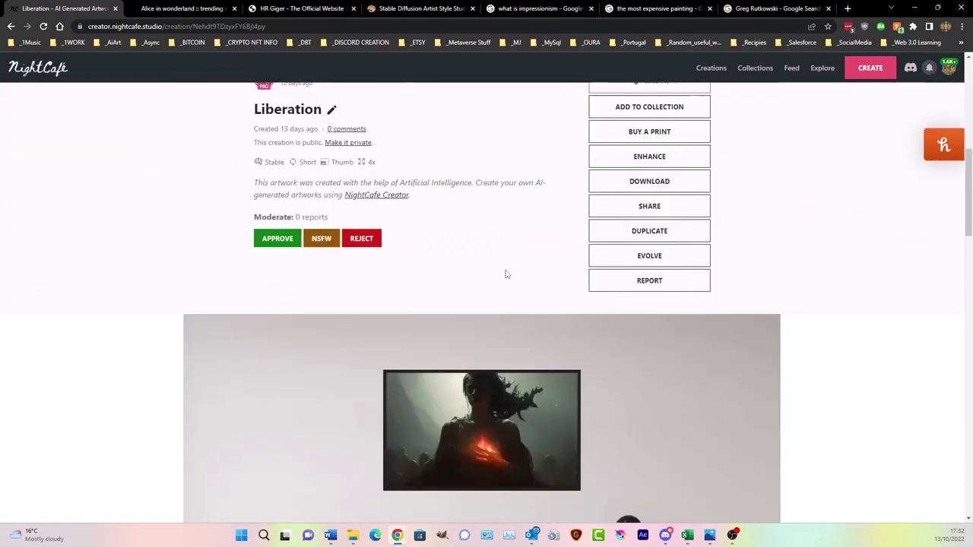
pyautogui.scroll(5, 509, 274)
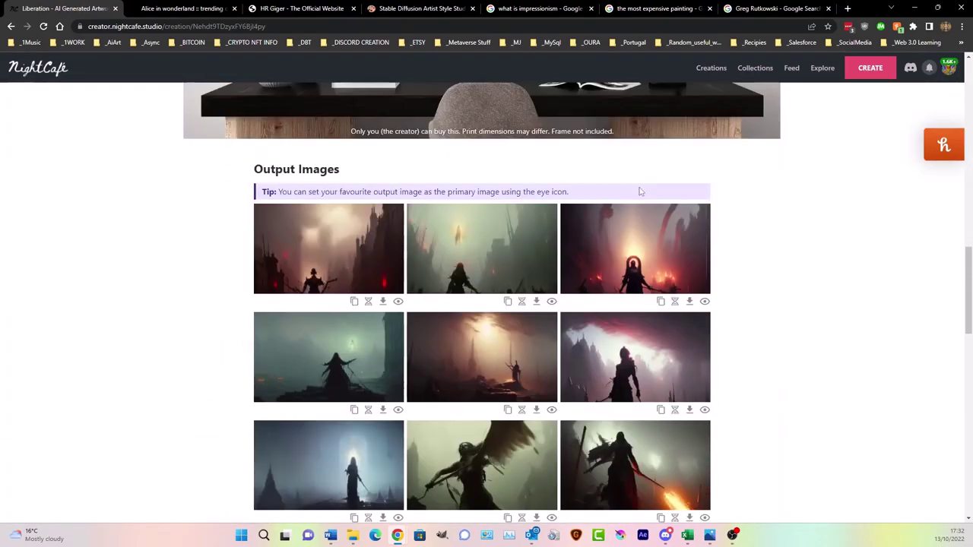
pyautogui.click(711, 68)
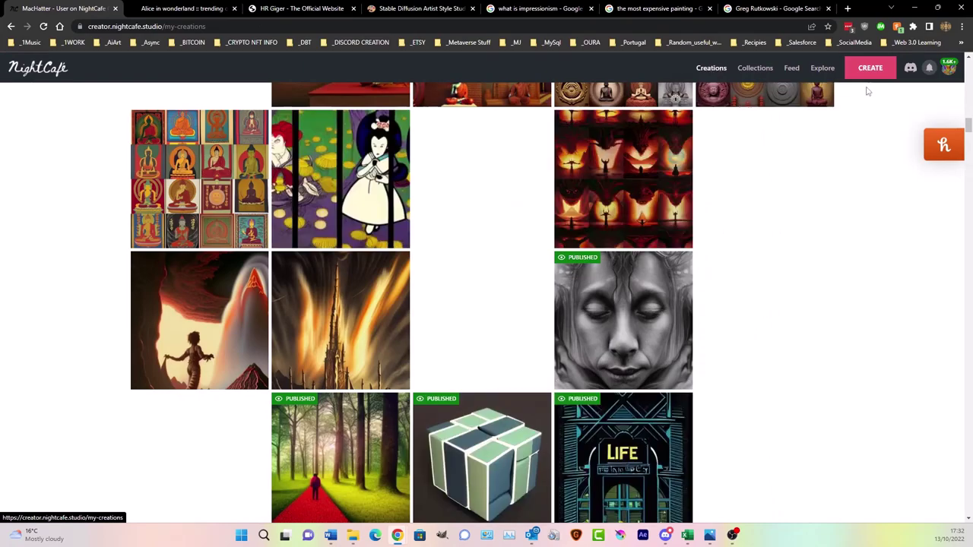
pyautogui.click(875, 68)
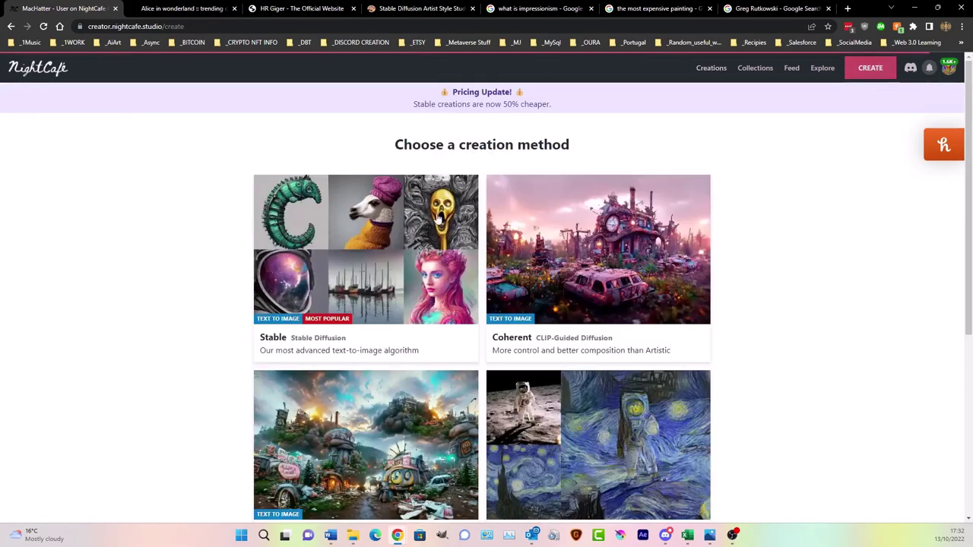
# - Enter the Stable prompt 'a full face portrait of the madhatter drinking tea'; open My Creations in the second tab
pyautogui.click(384, 237)
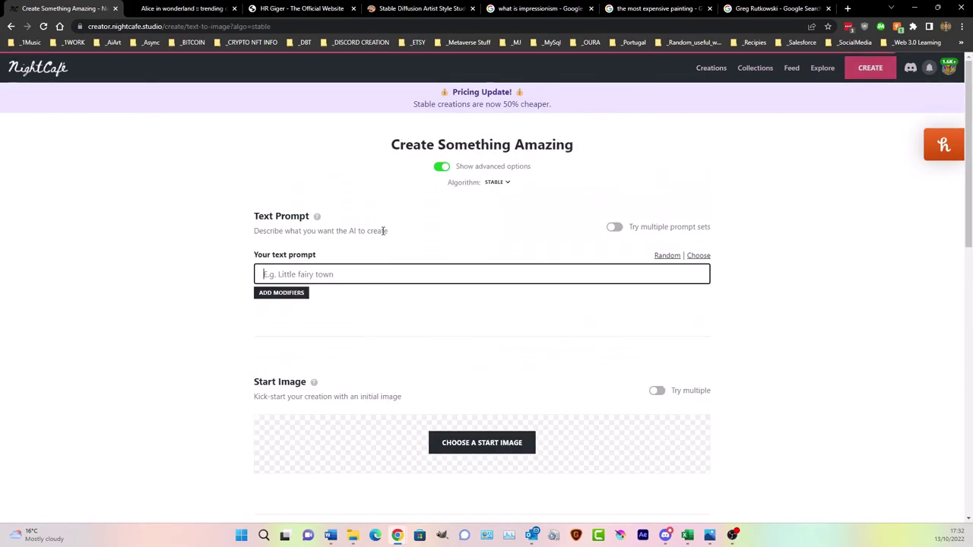
pyautogui.click(288, 272)
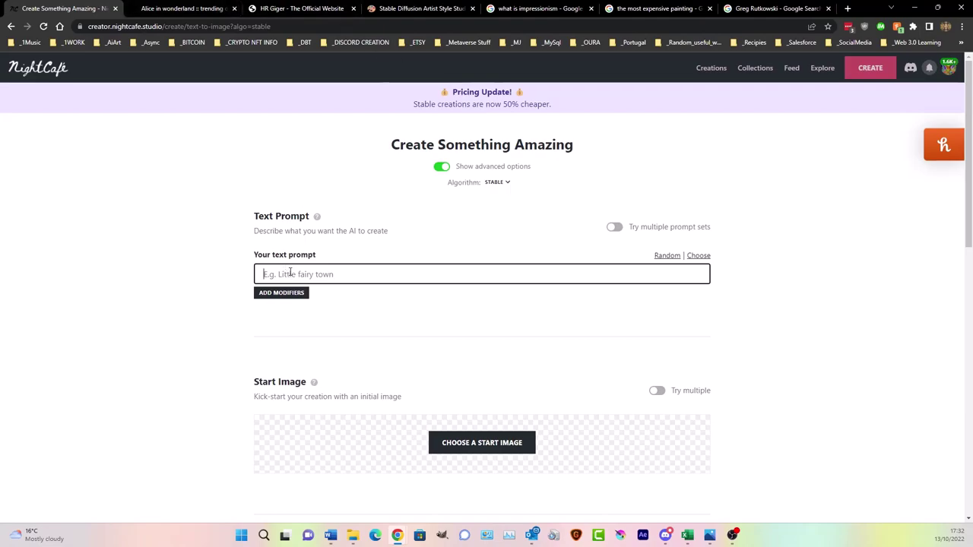
pyautogui.write('a full ')
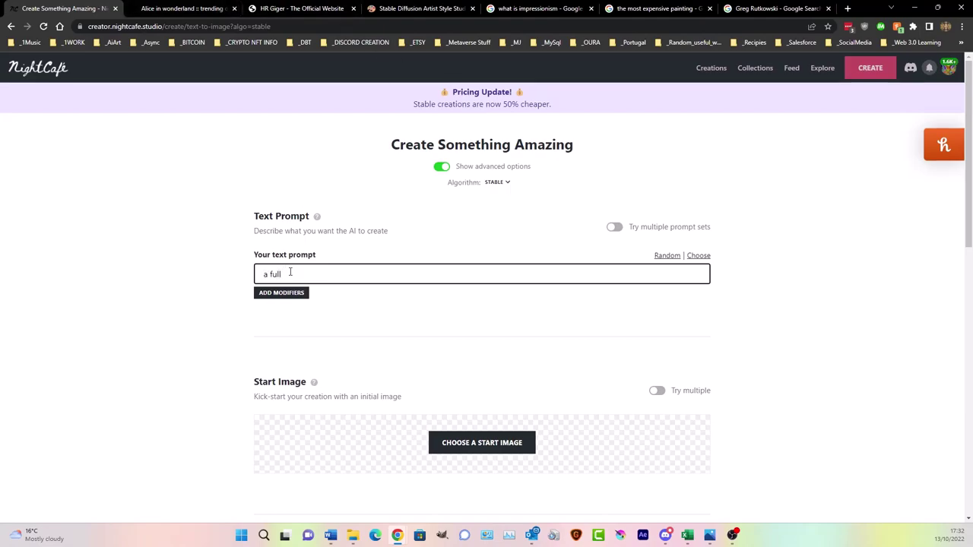
pyautogui.write('face portrait of the madhatter')
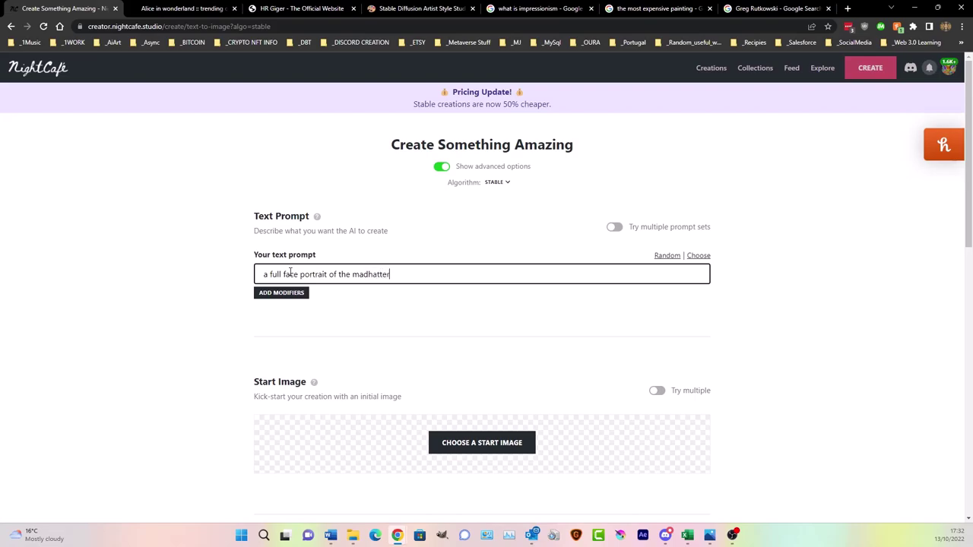
pyautogui.write(' drinking tea')
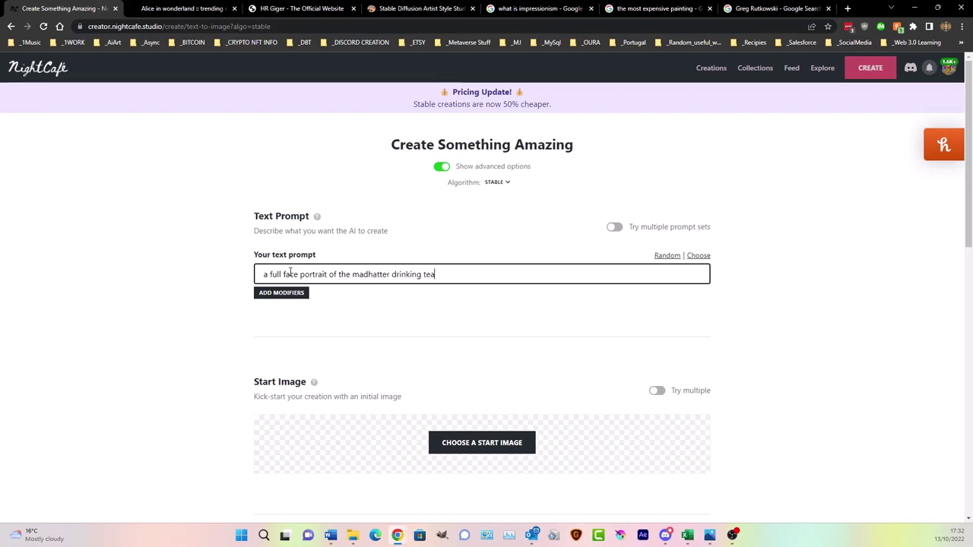
pyautogui.scroll(-4, 421, 375)
pyautogui.scroll(4, 538, 345)
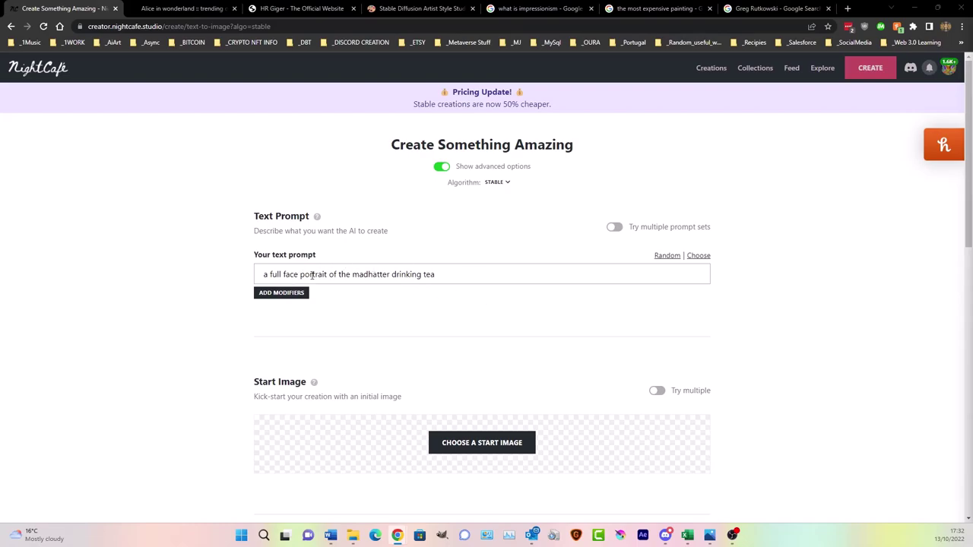
pyautogui.click(176, 9)
pyautogui.click(711, 68)
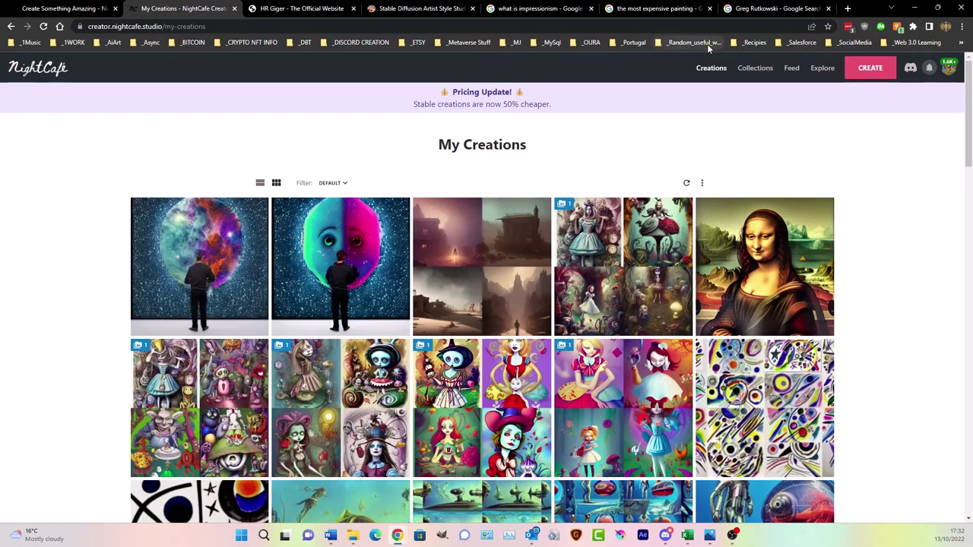
# - Open the Alice in wonderland creation and make its second output the primary image
pyautogui.click(607, 245)
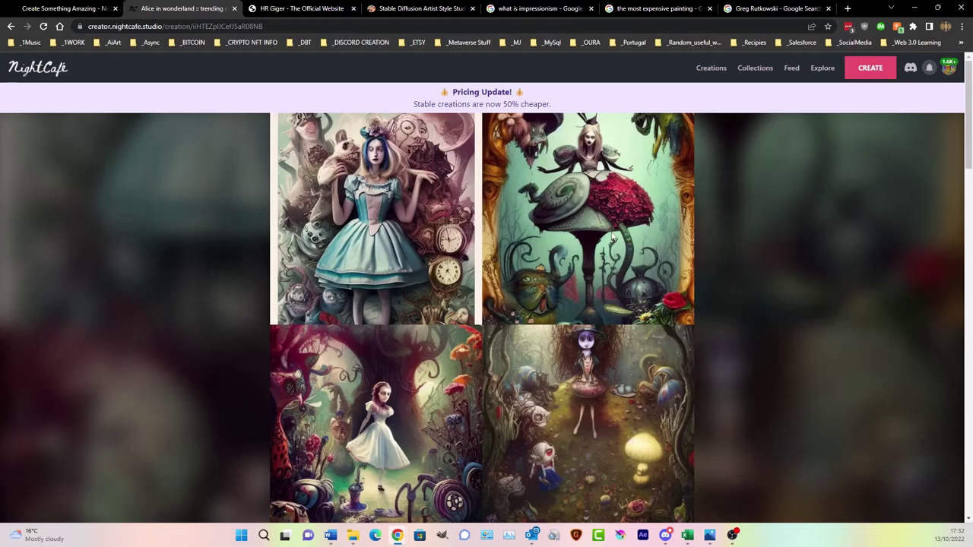
pyautogui.click(613, 238)
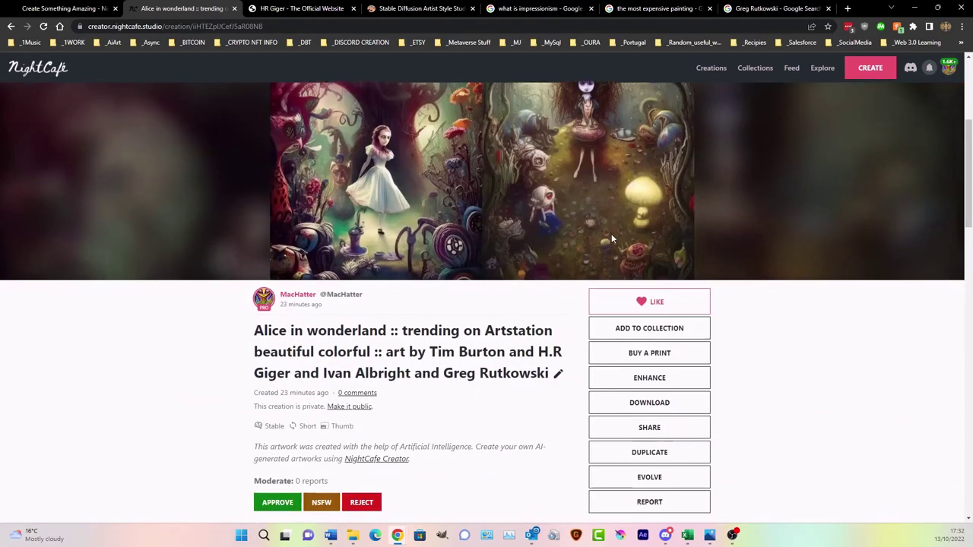
pyautogui.scroll(-7, 541, 315)
pyautogui.scroll(1, 674, 345)
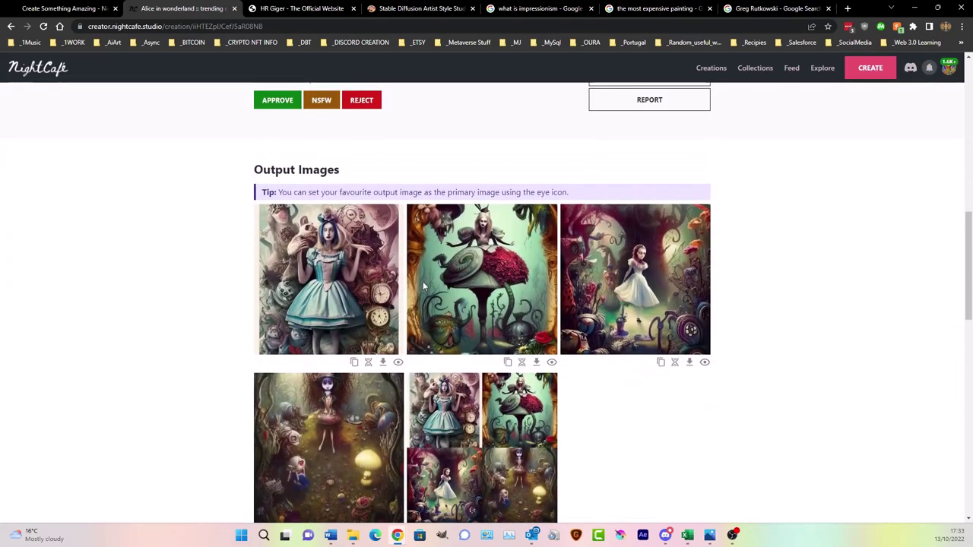
pyautogui.scroll(-1, 413, 279)
pyautogui.click(552, 311)
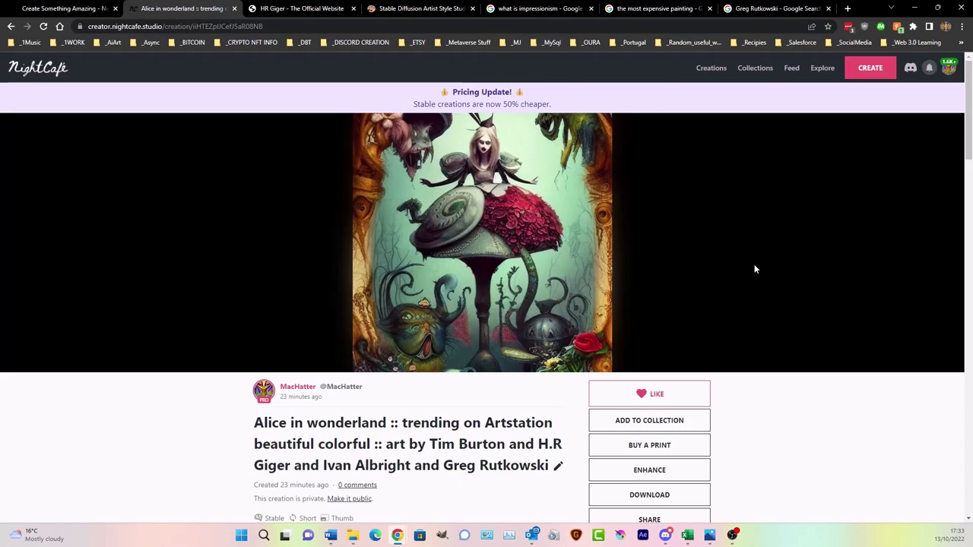
# - Look over the creation page and bring up its download options
pyautogui.scroll(-2, 748, 269)
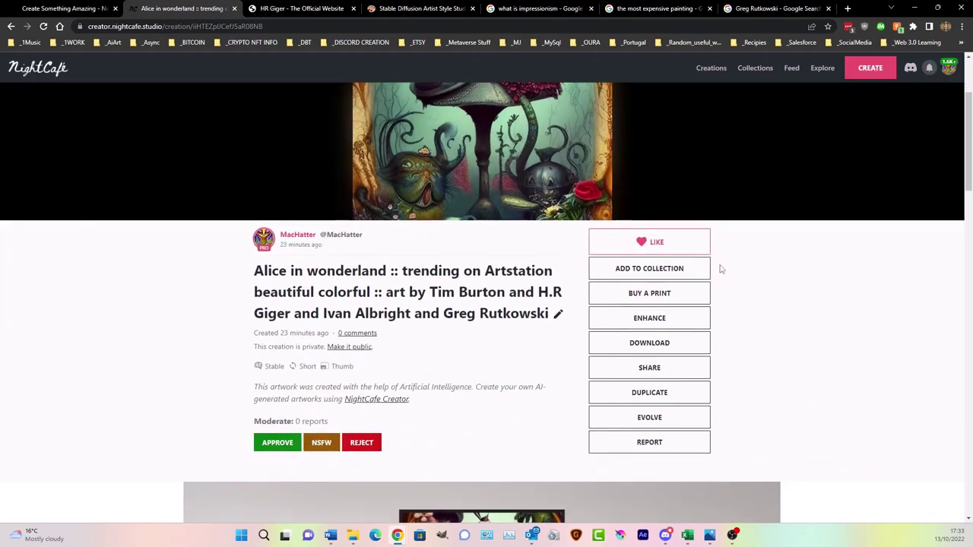
pyautogui.scroll(1, 721, 269)
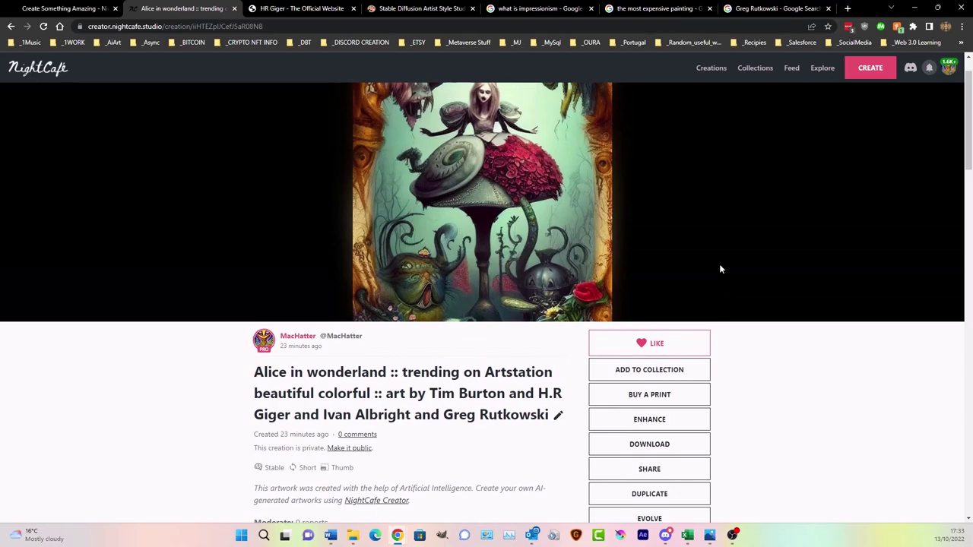
pyautogui.scroll(-4, 721, 269)
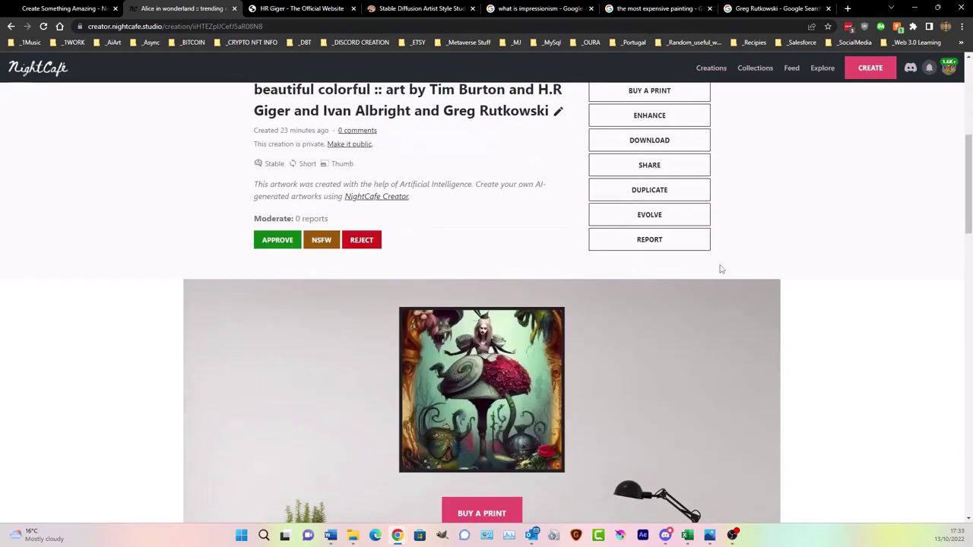
pyautogui.scroll(5, 720, 270)
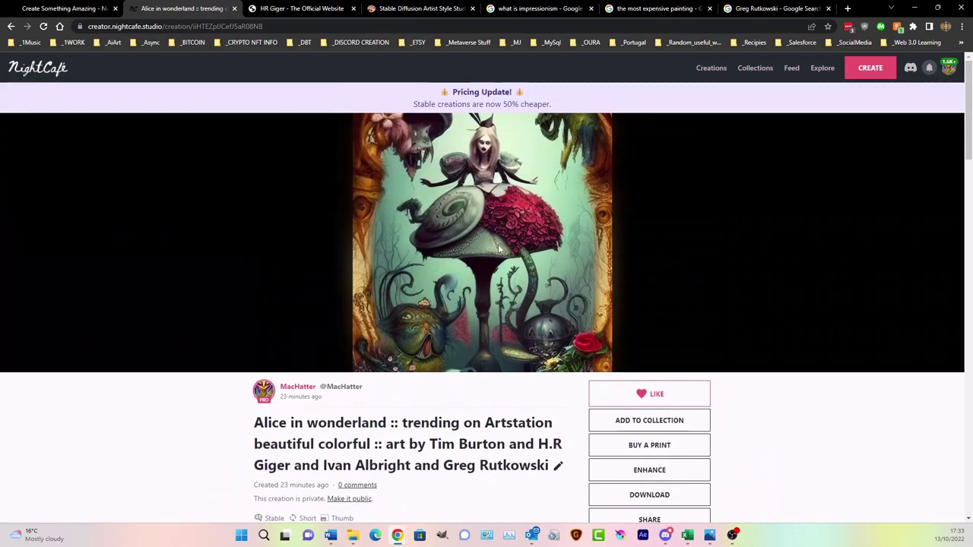
pyautogui.scroll(-2, 500, 250)
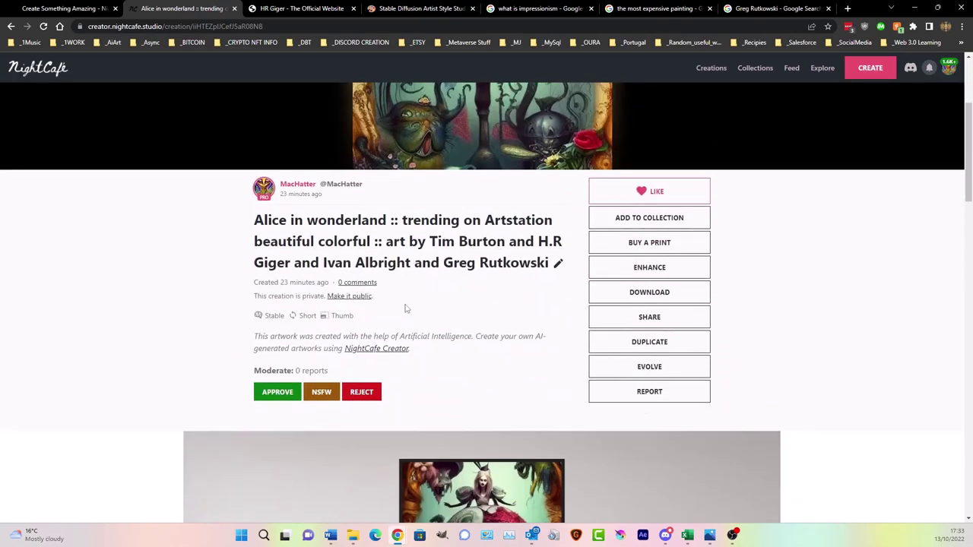
pyautogui.click(673, 295)
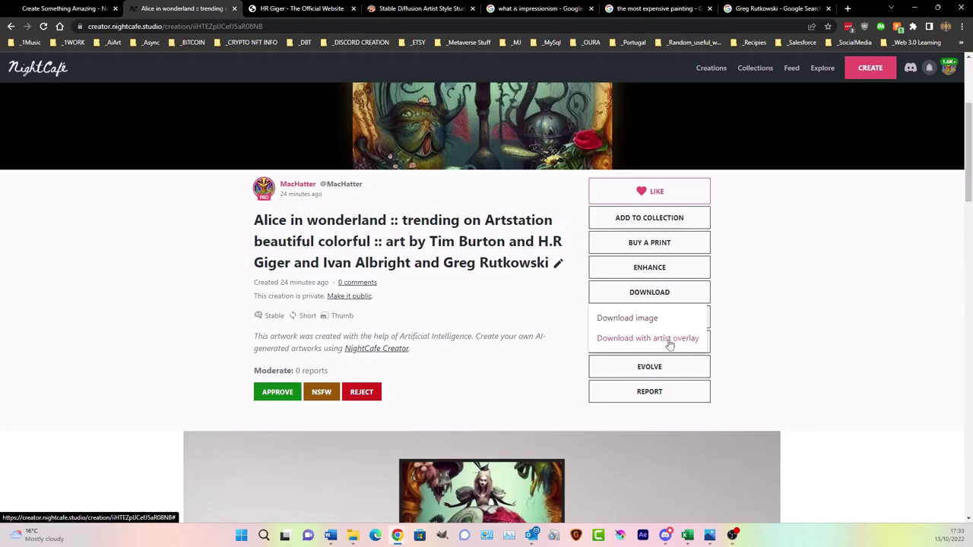
# - Save the Alice image with artist overlay as 'overlay test' in Saved Pictures > Discord Machatters Tea Party
pyautogui.click(670, 342)
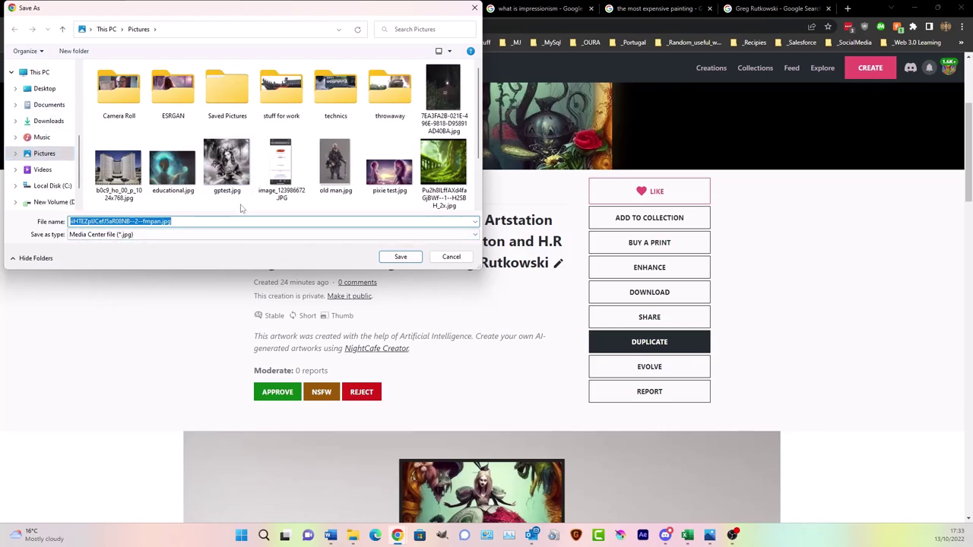
pyautogui.doubleClick(227, 90)
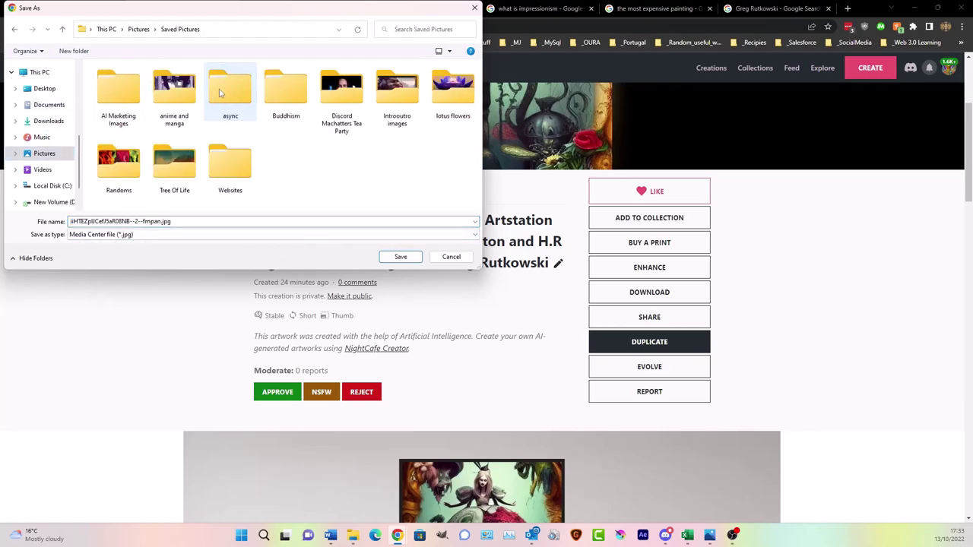
pyautogui.doubleClick(346, 97)
pyautogui.click(118, 222)
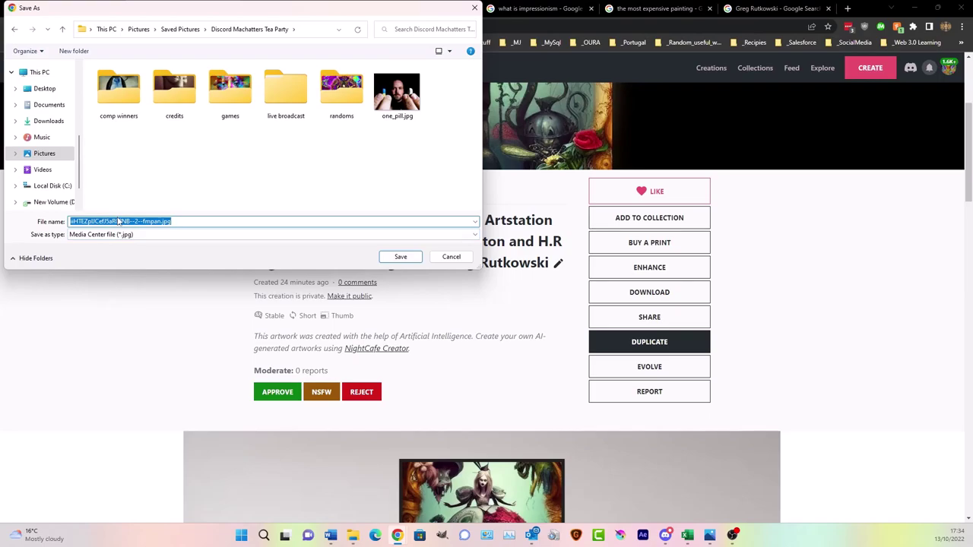
pyautogui.write('overlay test')
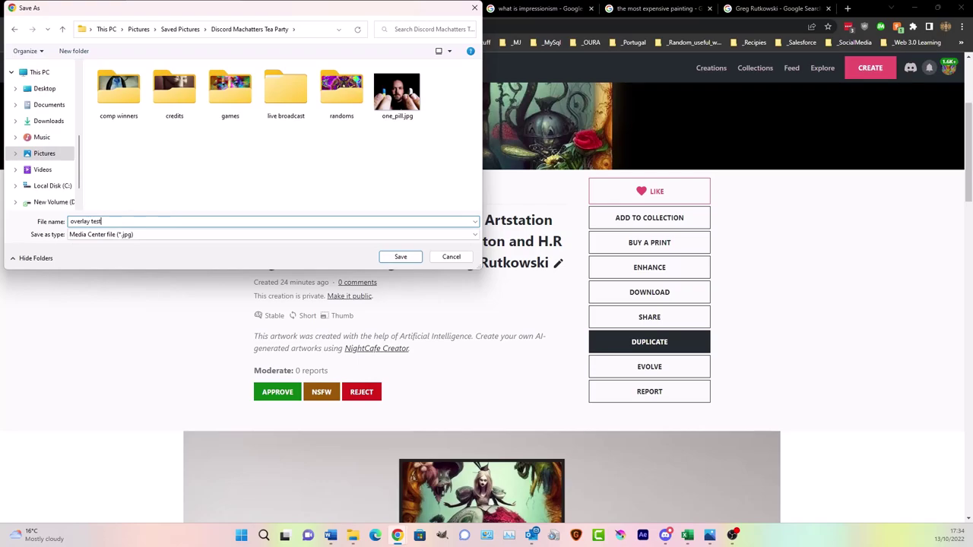
pyautogui.click(399, 257)
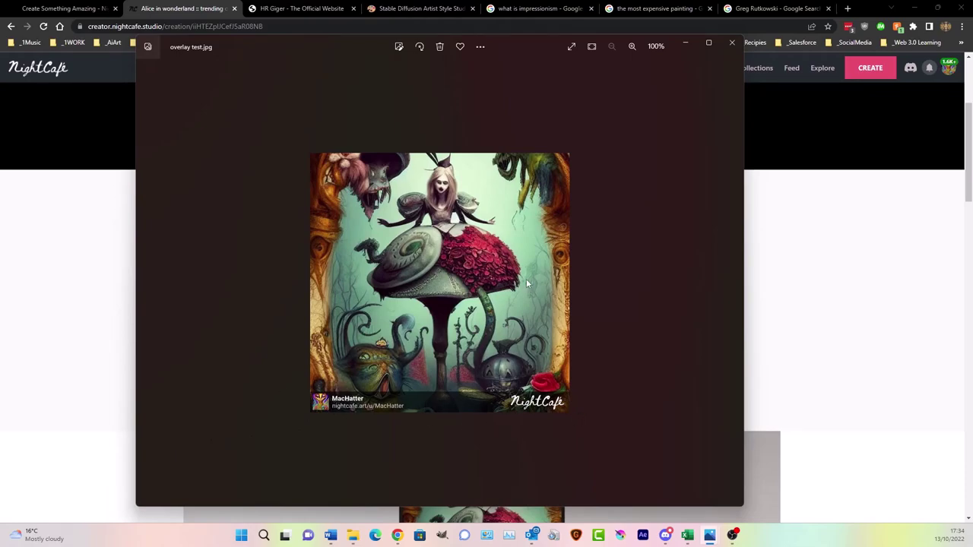
# - Close the test.jpg Photos viewer to return to the Alice in wonderland creation page
pyautogui.click(732, 44)
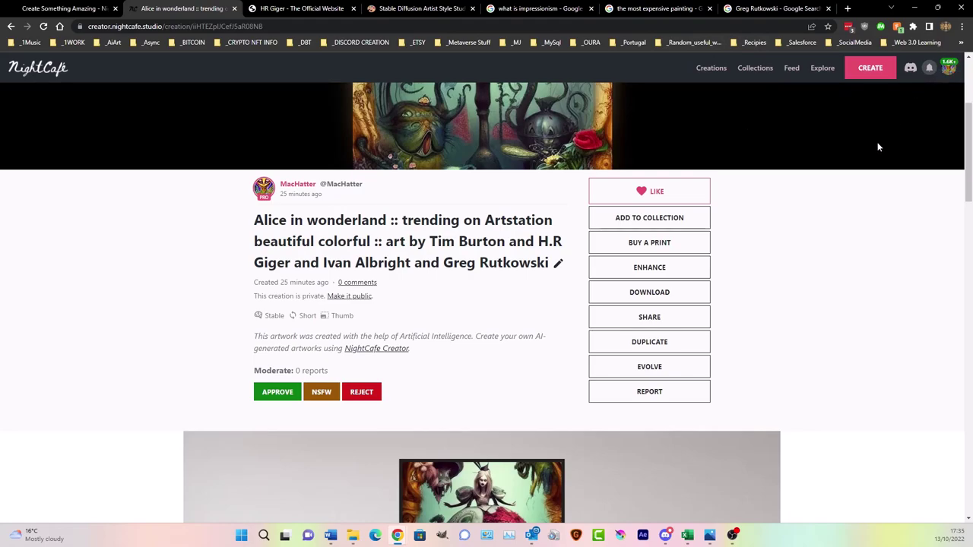
# - Open Chrome Settings and search for 'cache'
pyautogui.click(963, 31)
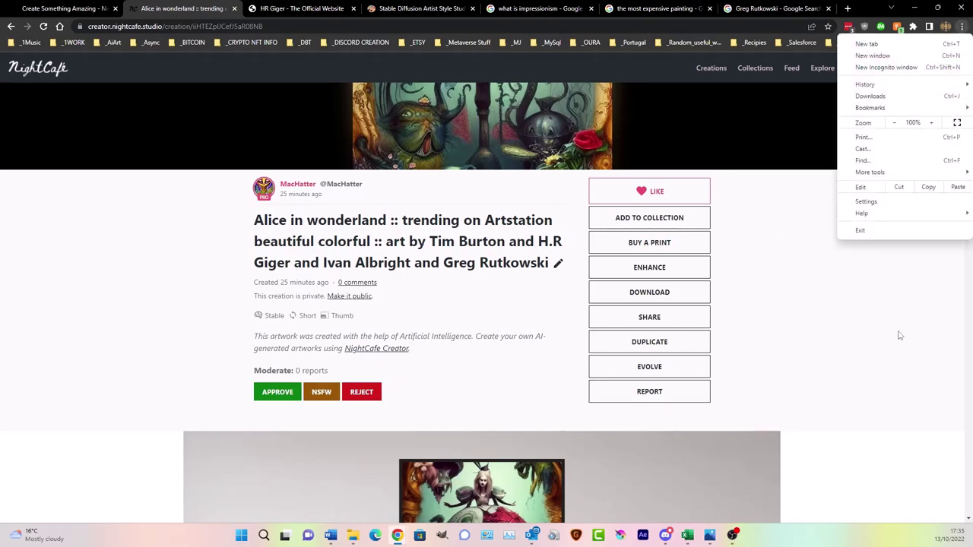
pyautogui.click(877, 202)
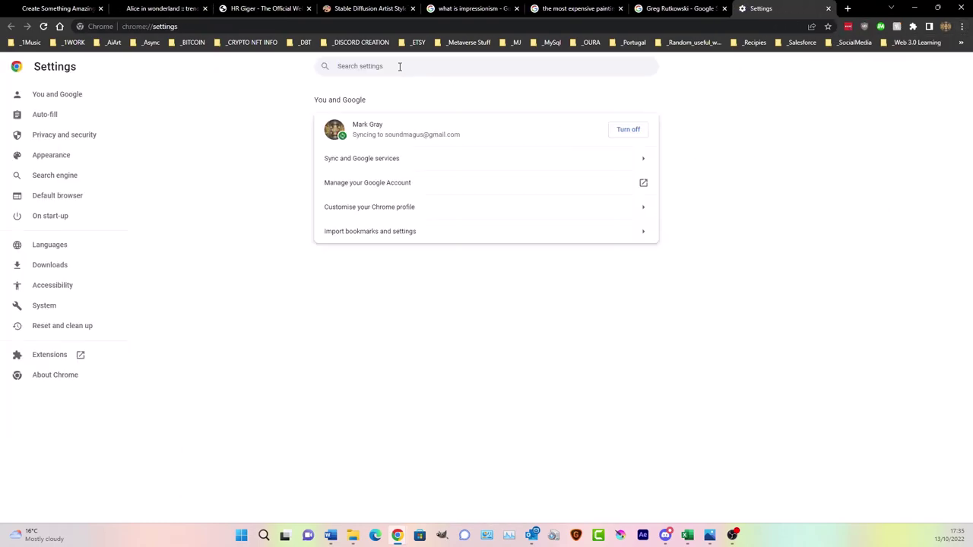
pyautogui.write('cache')
# - In Clear browsing data, untick Browsing history and Download history, then close the dialog
pyautogui.click(391, 133)
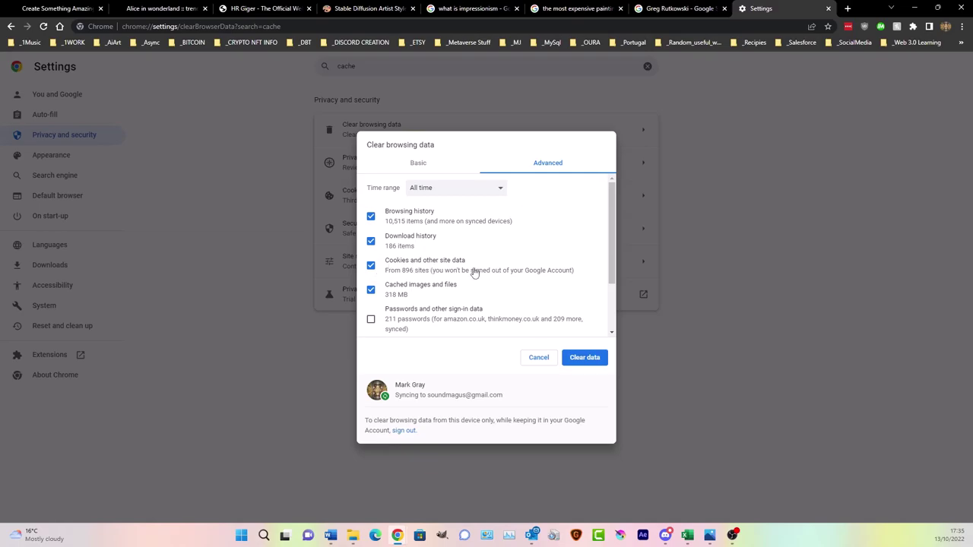
pyautogui.click(371, 217)
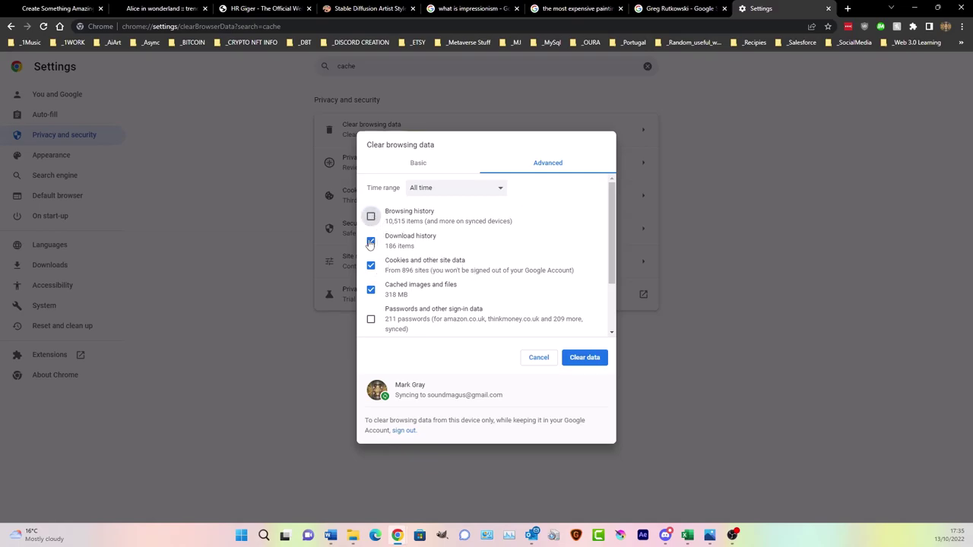
pyautogui.click(371, 242)
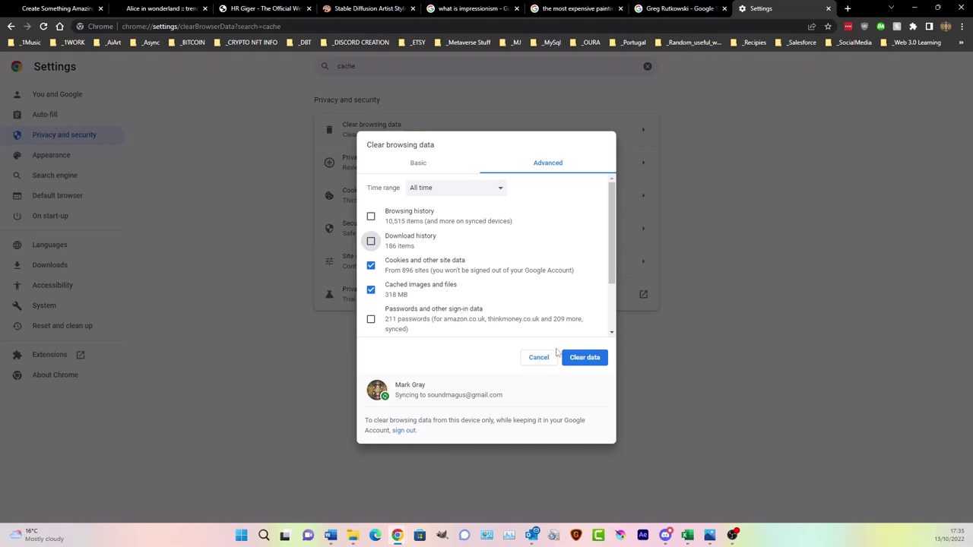
pyautogui.scroll(-1, 570, 262)
pyautogui.scroll(-1, 571, 262)
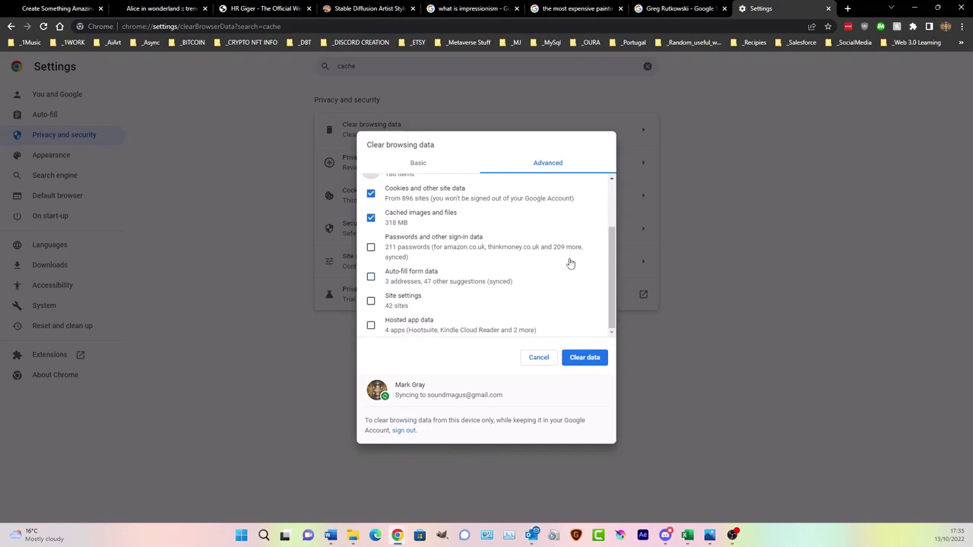
pyautogui.scroll(2, 570, 263)
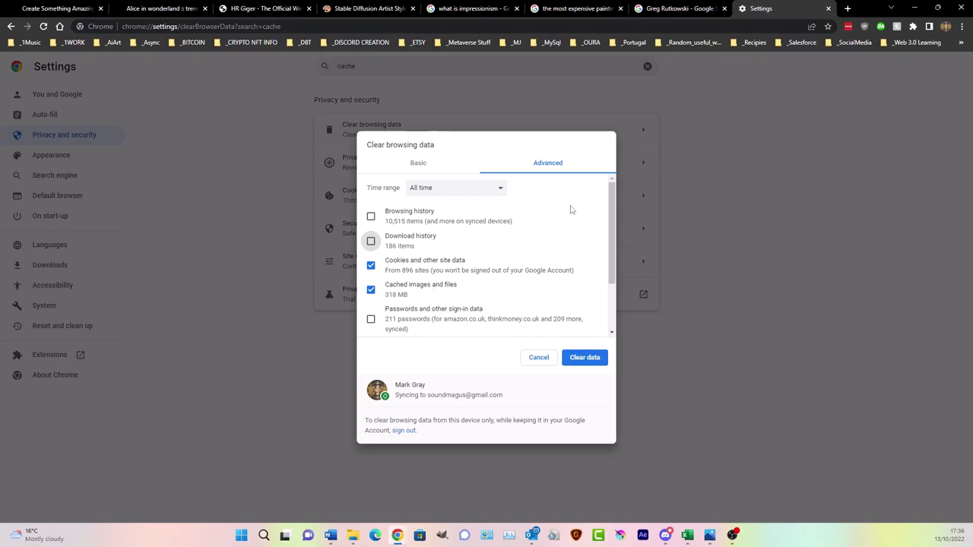
pyautogui.click(537, 362)
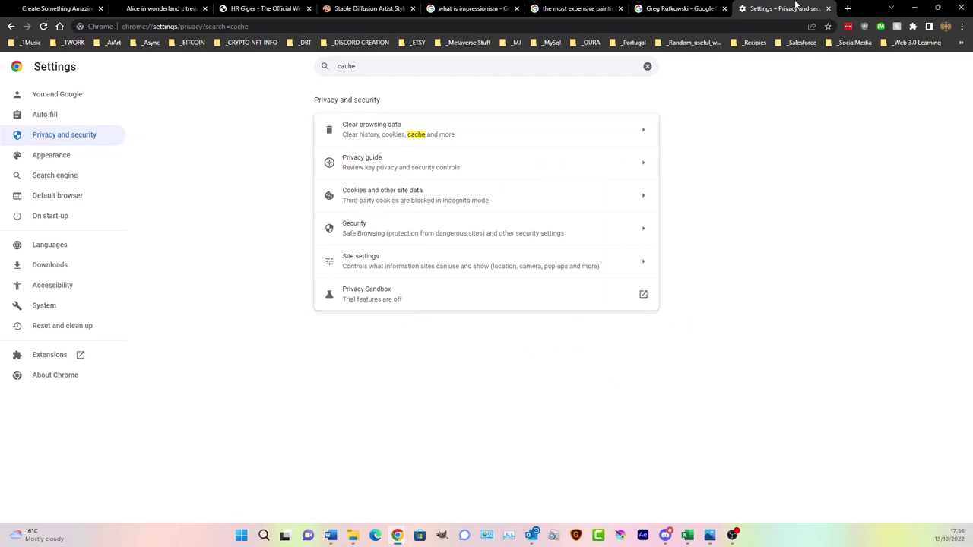
# - Close the Settings tab and open the account menu on the creation page
pyautogui.click(828, 8)
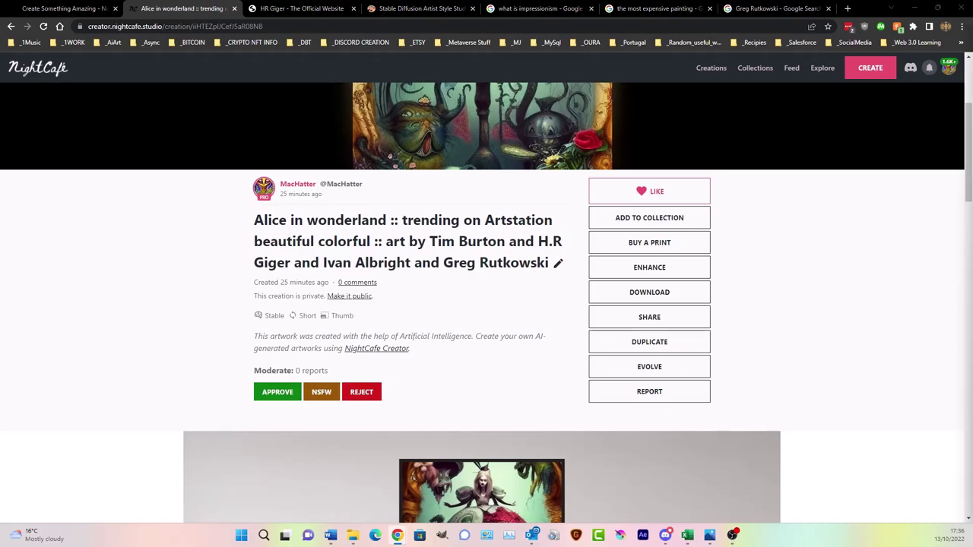
pyautogui.scroll(3, 519, 192)
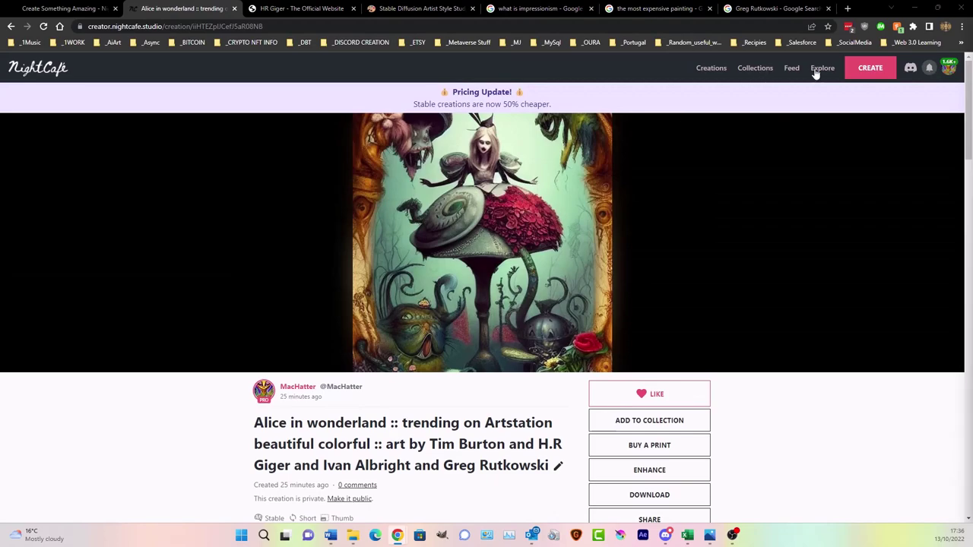
pyautogui.click(948, 70)
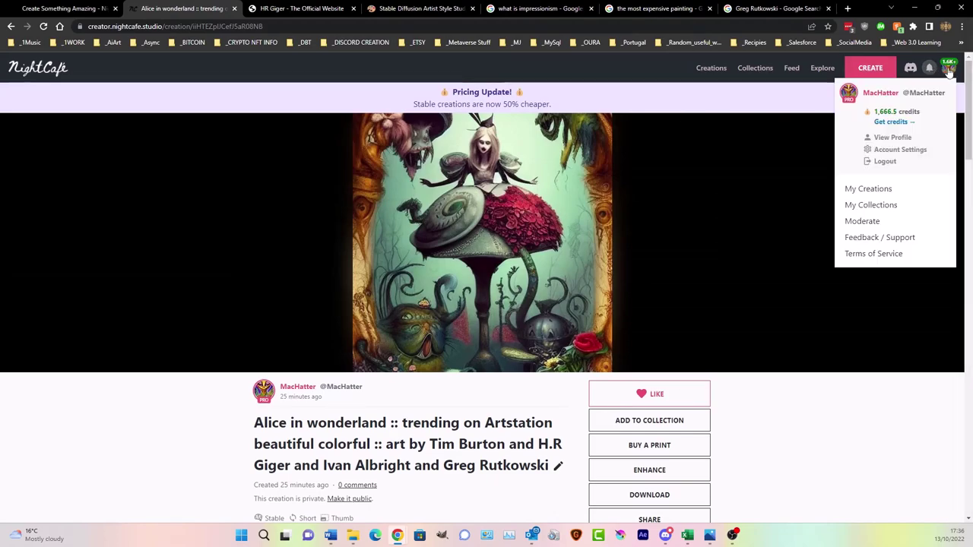
# - Go to Feedback / Support and choose Support as the enquiry type
pyautogui.click(875, 239)
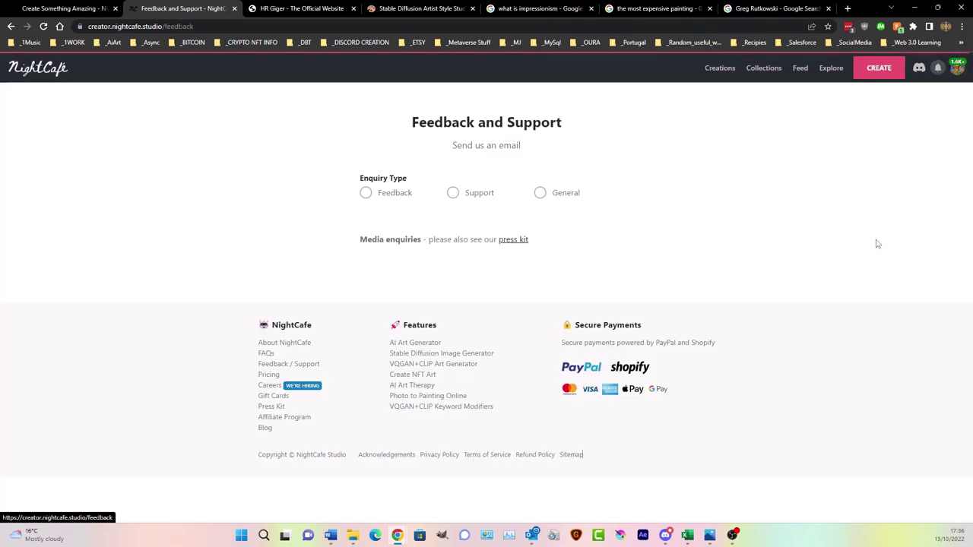
pyautogui.click(463, 195)
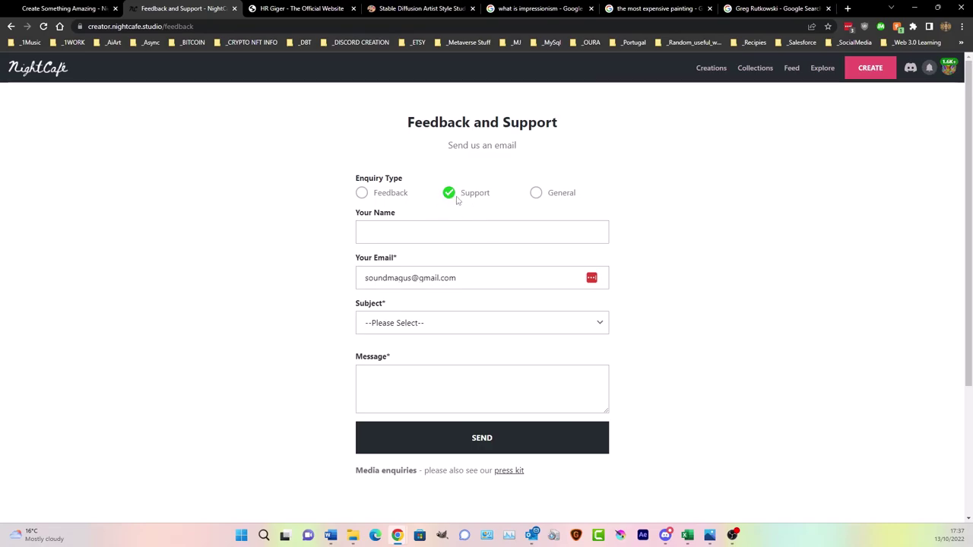
# - Check the Subject list and Message box without sending, then return to My Creations
pyautogui.click(469, 322)
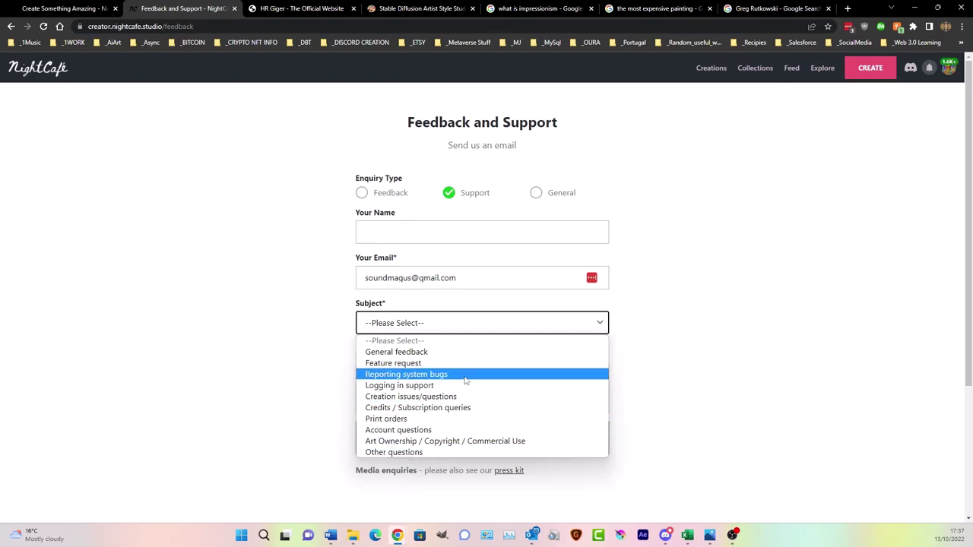
pyautogui.click(712, 317)
pyautogui.click(367, 387)
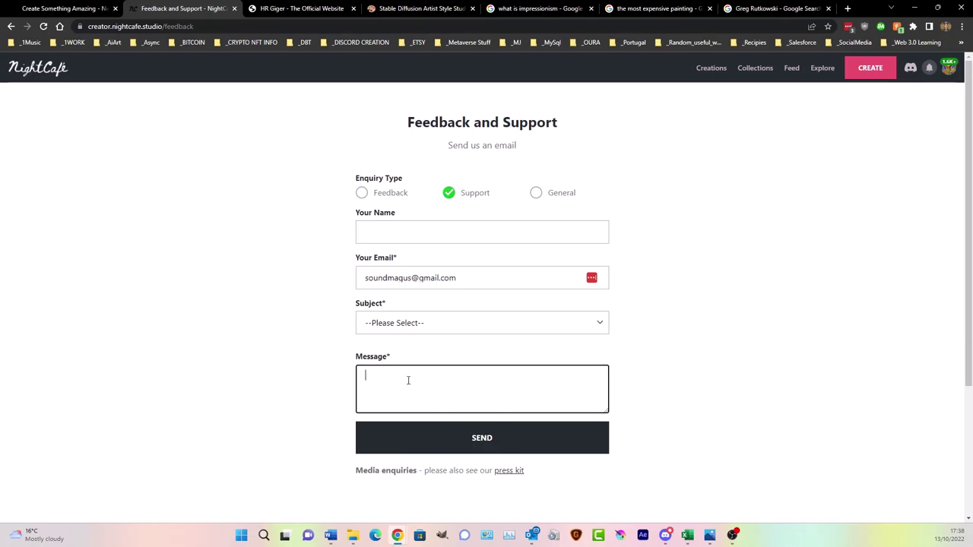
pyautogui.click(710, 68)
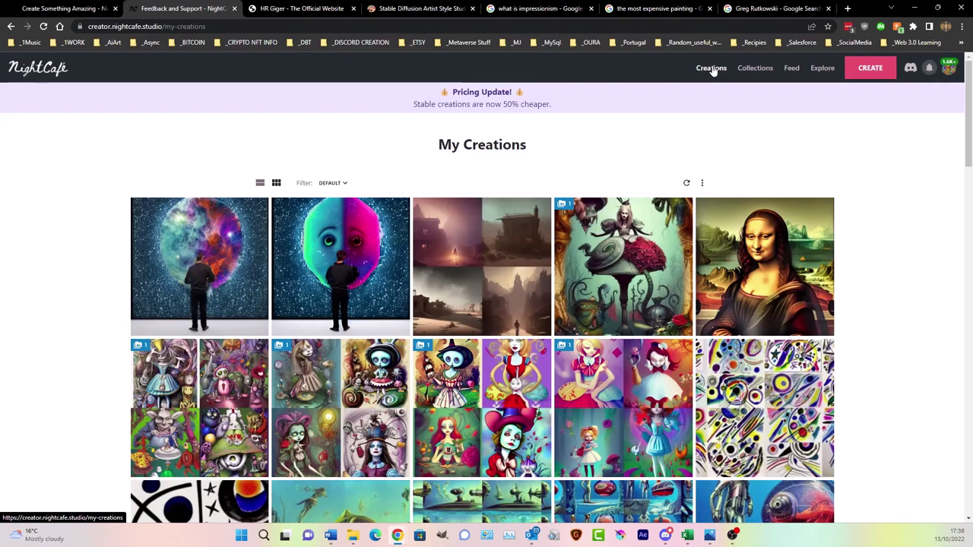
# - Submit the new creation from the text-to-image create tab
pyautogui.moveTo(705, 217)
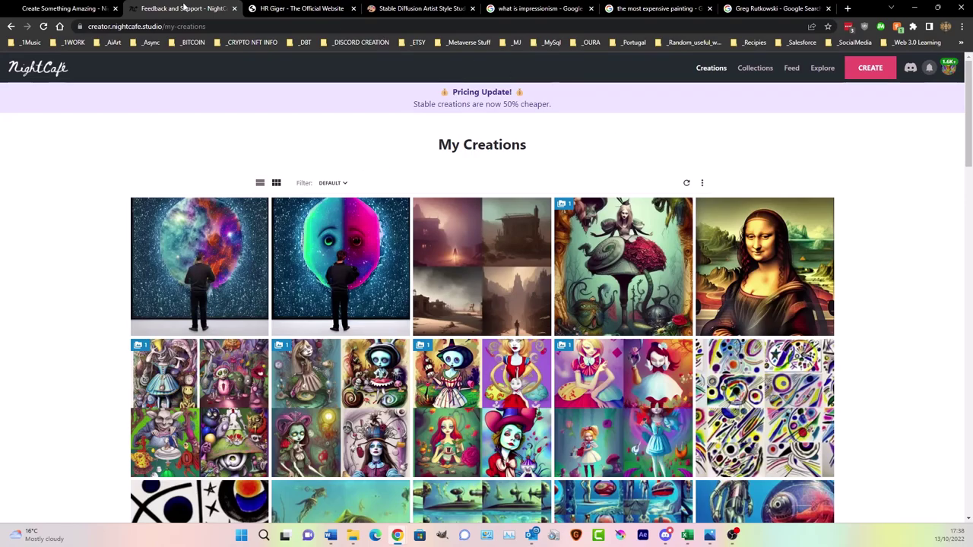
pyautogui.click(77, 8)
pyautogui.scroll(-10, 580, 269)
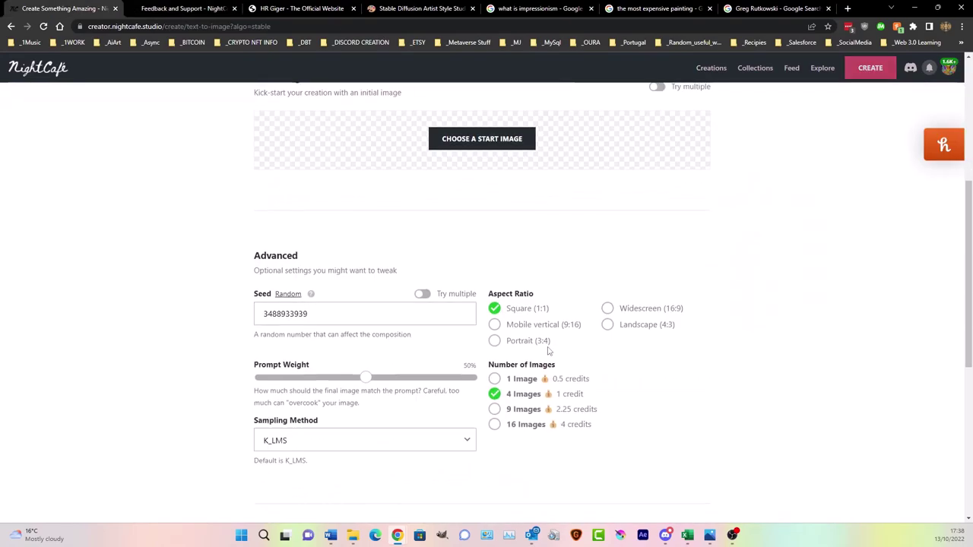
pyautogui.click(636, 448)
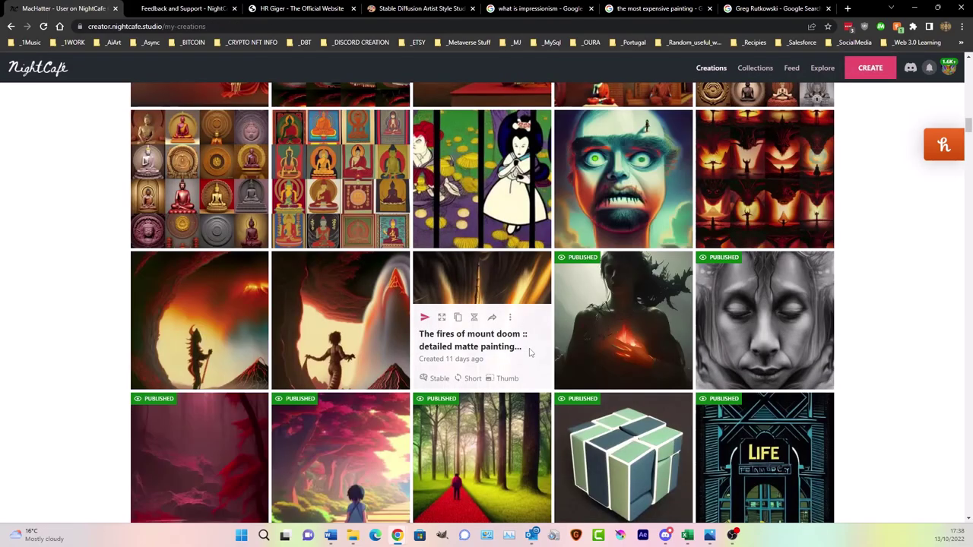
# - Review the post-apocalyptic creation's outputs and return to My Creations
pyautogui.scroll(-4, 540, 380)
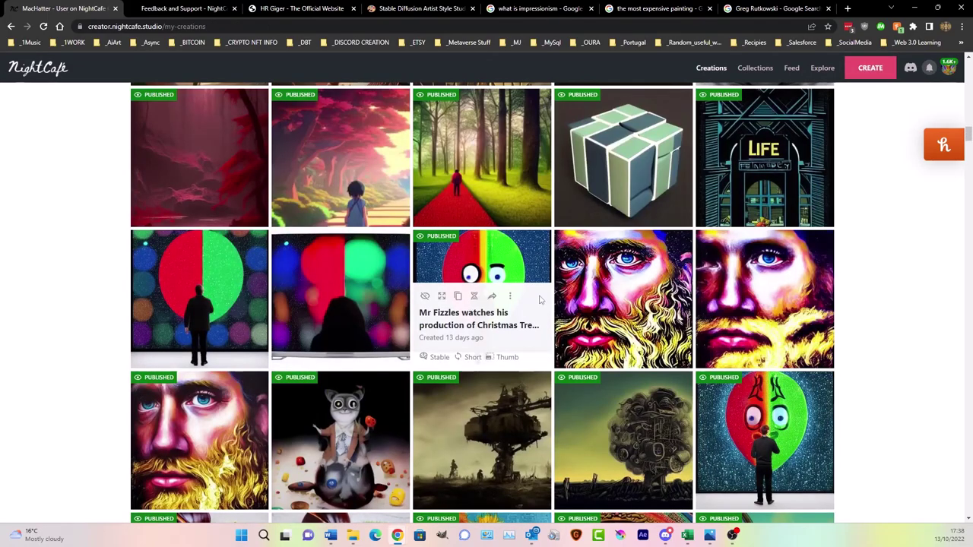
pyautogui.scroll(-3, 542, 298)
pyautogui.scroll(-10, 560, 228)
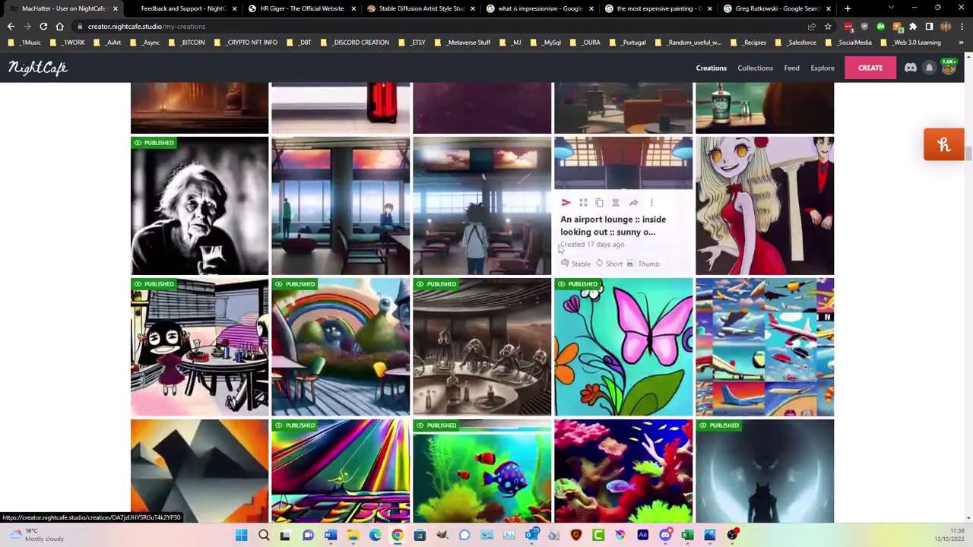
pyautogui.scroll(-10, 560, 251)
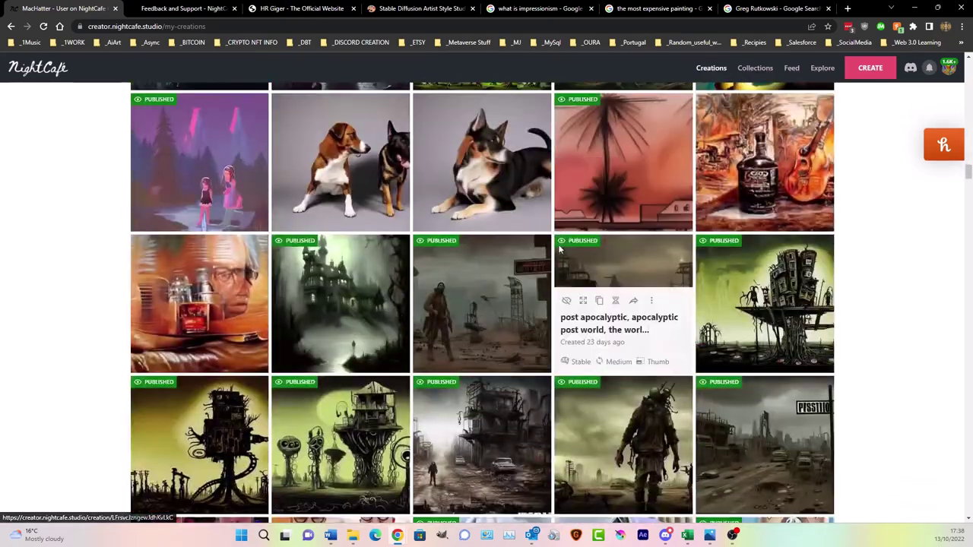
pyautogui.scroll(-5, 560, 251)
pyautogui.scroll(3, 627, 212)
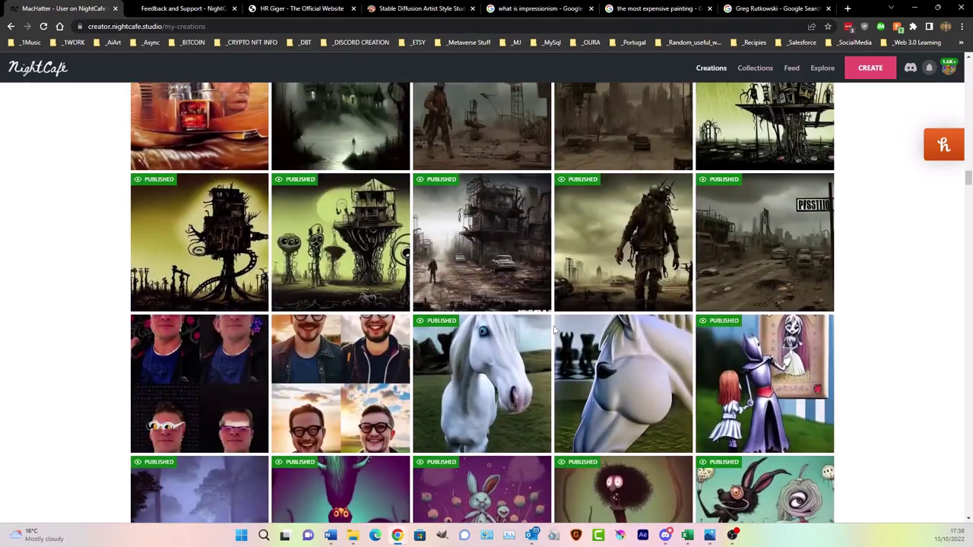
pyautogui.click(626, 212)
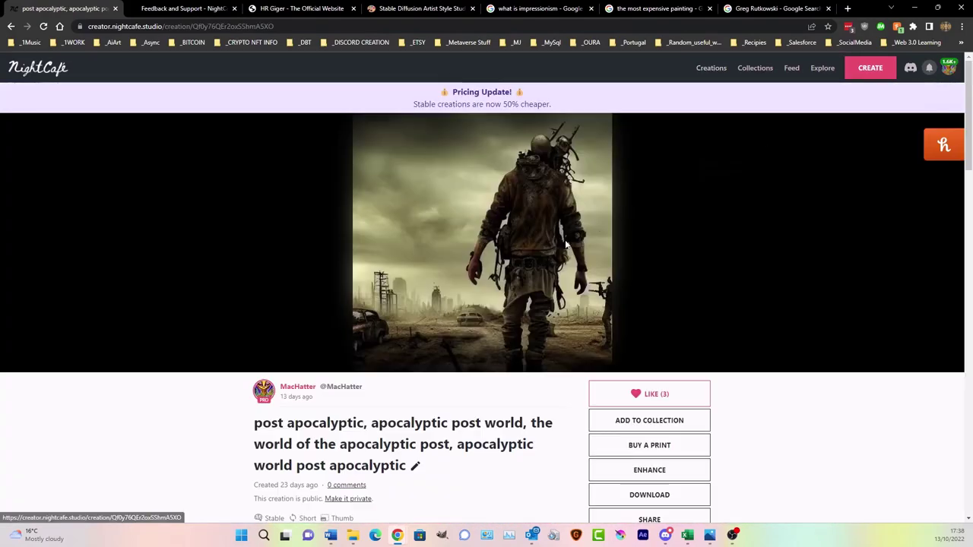
pyautogui.scroll(-4, 513, 276)
pyautogui.scroll(-10, 514, 276)
pyautogui.scroll(2, 513, 276)
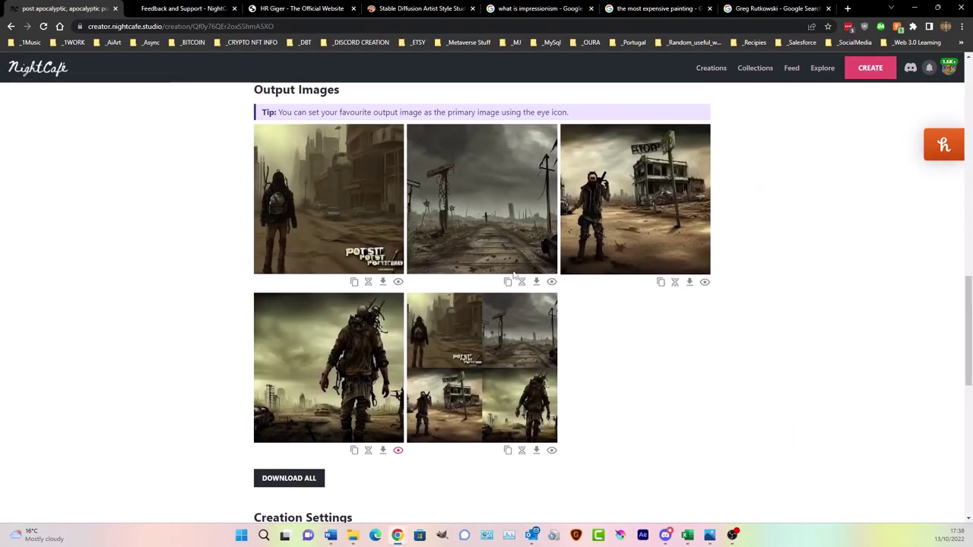
pyautogui.scroll(3, 513, 276)
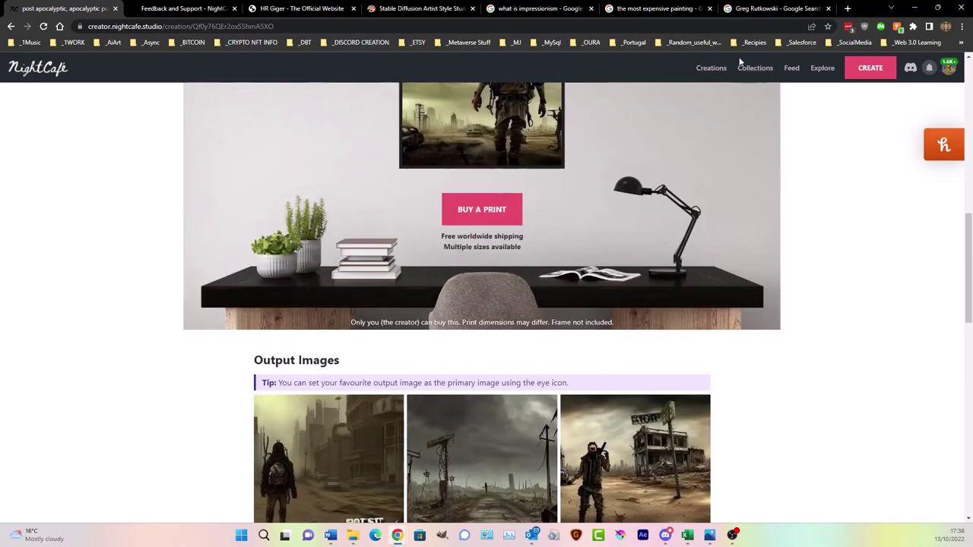
pyautogui.click(716, 76)
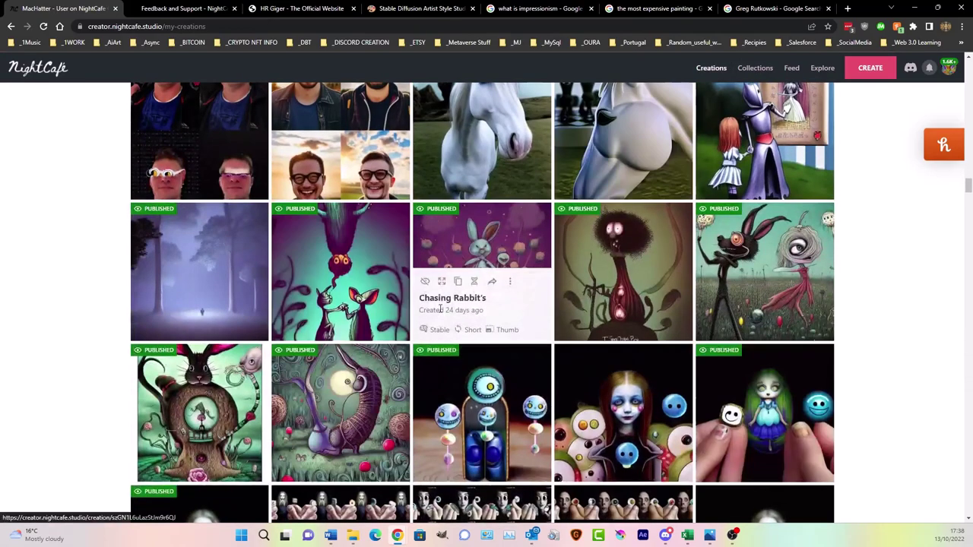
# - Scroll far down My Creations and open the 'Scottish Man, spaced out, dreaming of Magic Mushrooms' charcoal drawing
pyautogui.scroll(-5, 426, 312)
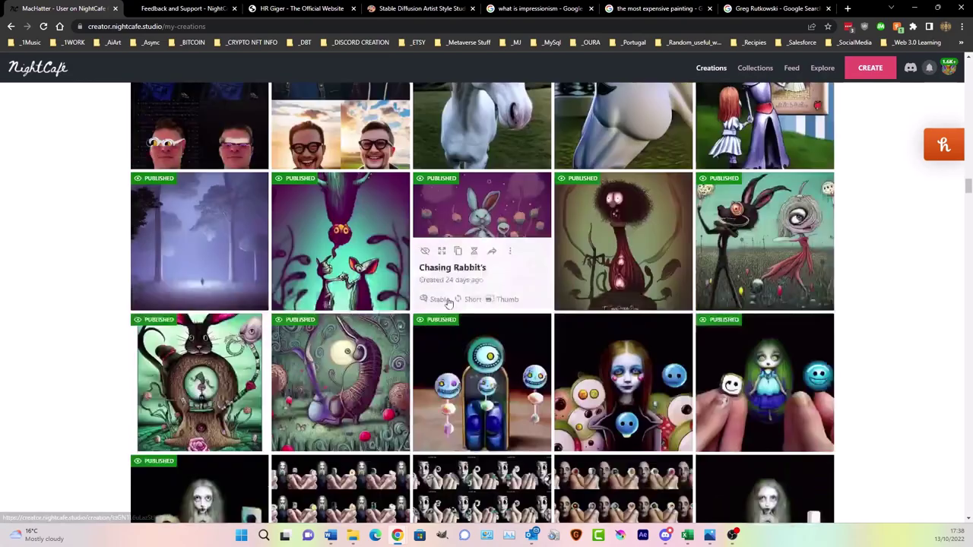
pyautogui.scroll(-2, 449, 303)
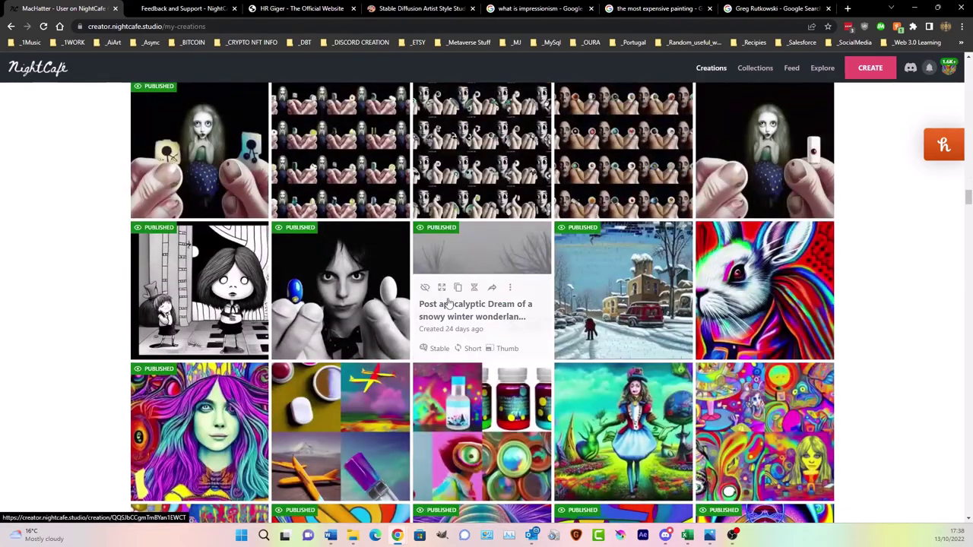
pyautogui.scroll(-4, 448, 302)
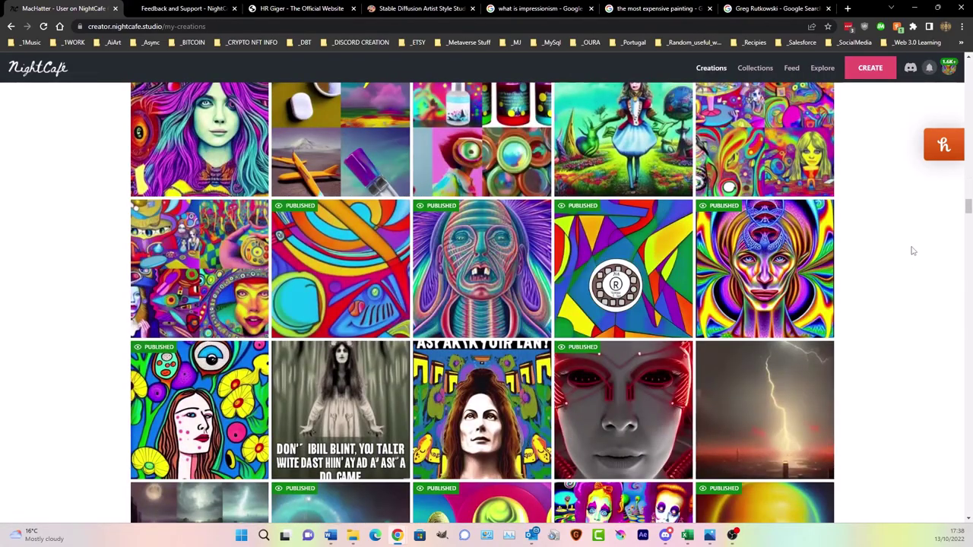
pyautogui.scroll(-3, 913, 251)
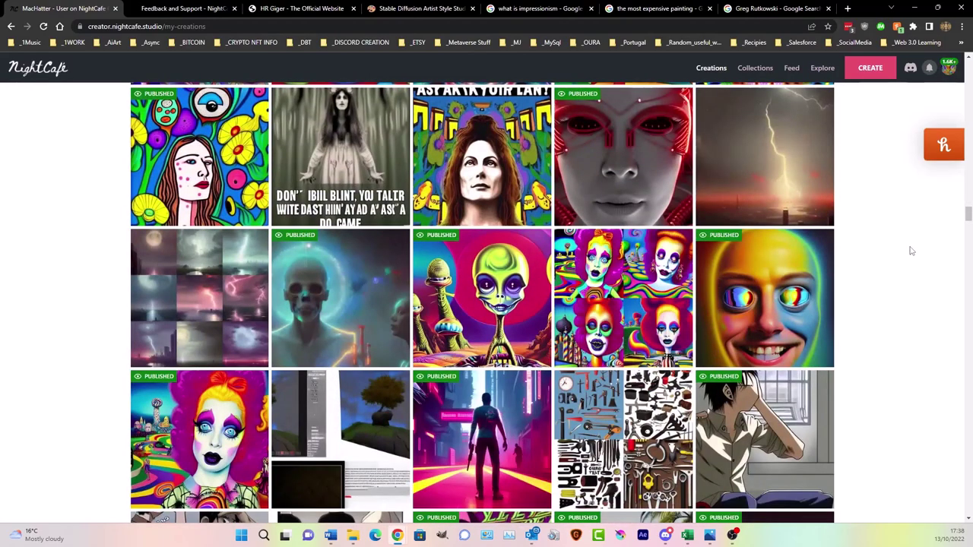
pyautogui.scroll(-6, 911, 251)
pyautogui.scroll(1, 912, 251)
pyautogui.scroll(-5, 911, 251)
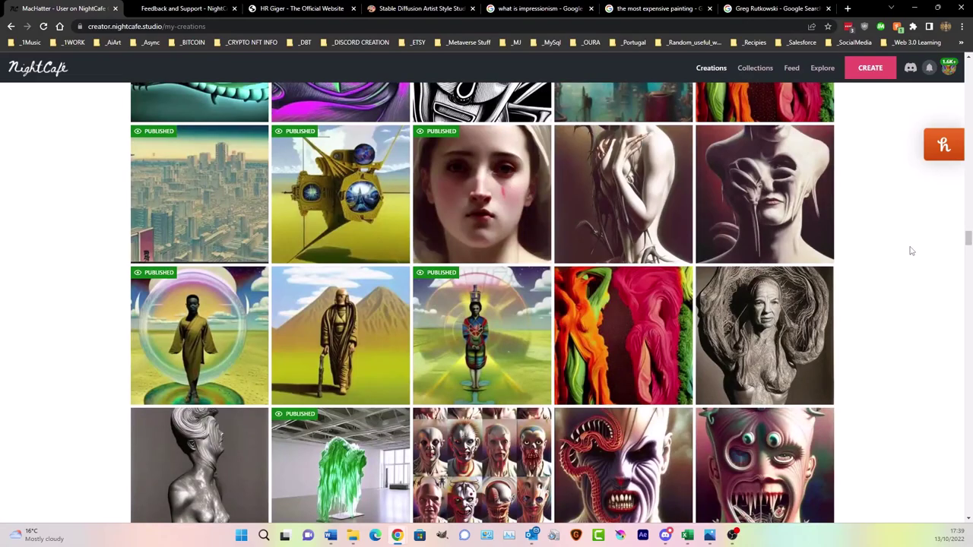
pyautogui.scroll(-9, 912, 251)
pyautogui.scroll(-11, 912, 251)
pyautogui.scroll(-12, 912, 251)
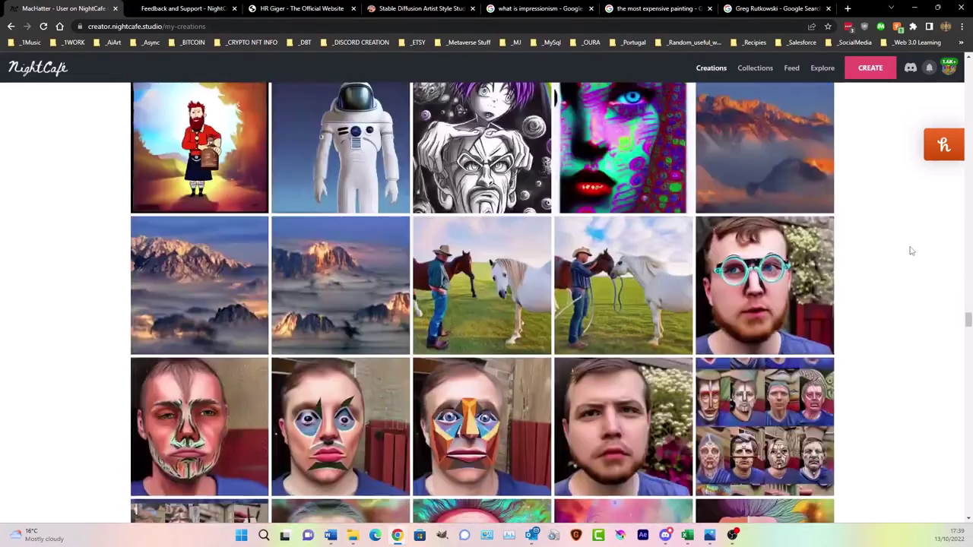
pyautogui.scroll(1, 911, 251)
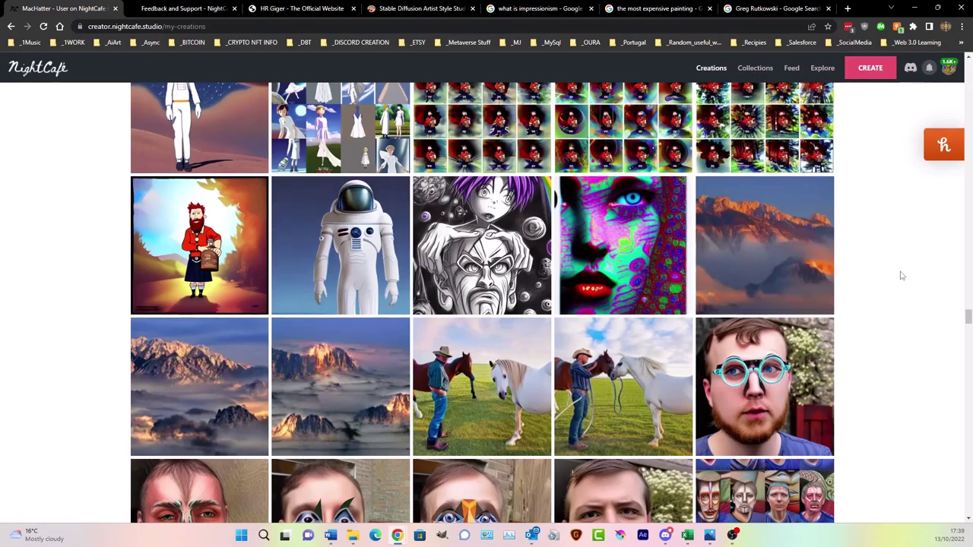
pyautogui.scroll(-3, 901, 275)
pyautogui.scroll(-8, 901, 275)
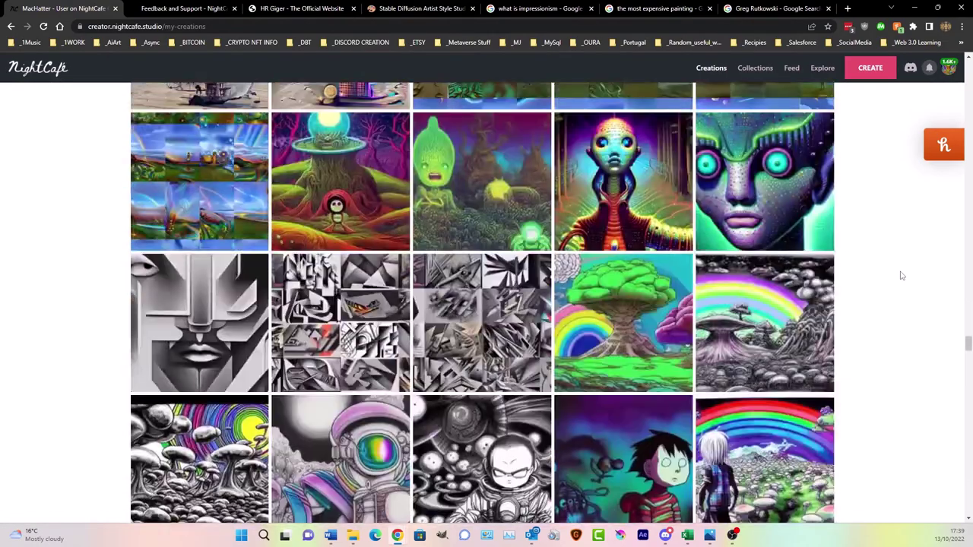
pyautogui.scroll(-4, 901, 276)
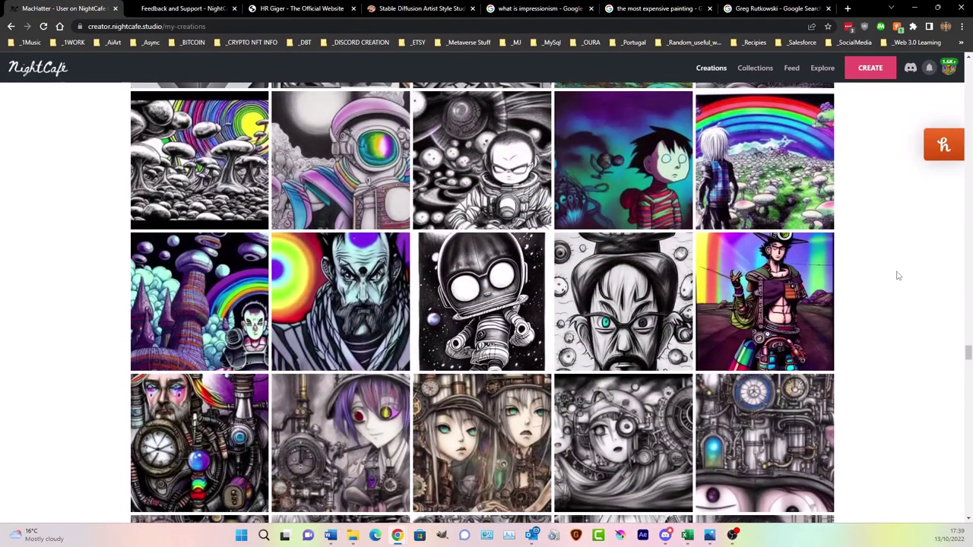
pyautogui.click(630, 274)
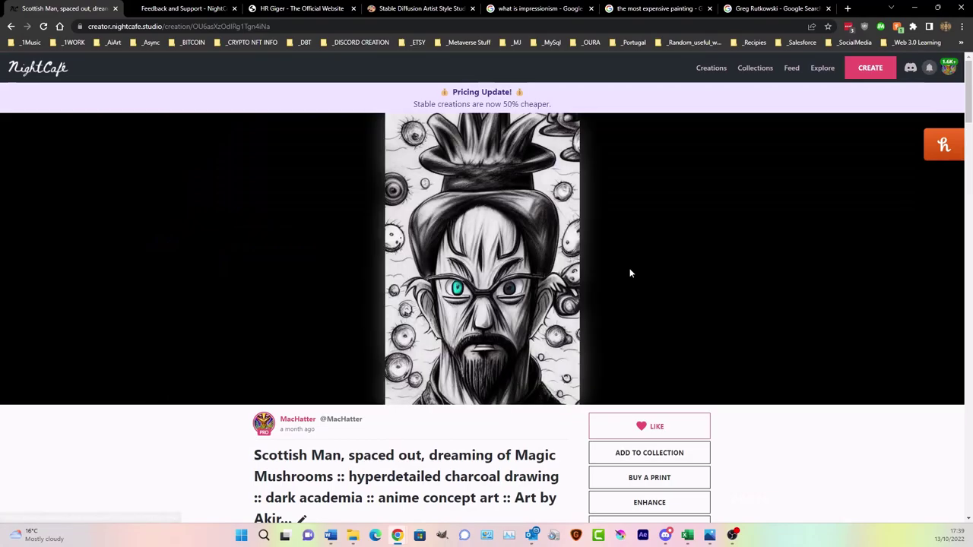
# - Browse the Scottish Man outputs, then return to My Creations led by the madhatter tea portrait
pyautogui.scroll(-15, 630, 270)
pyautogui.scroll(-8, 629, 270)
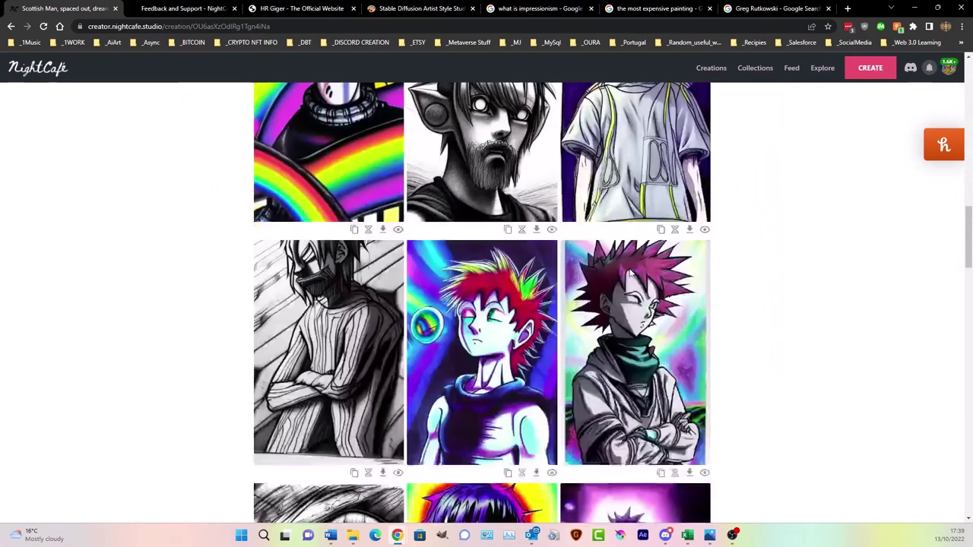
pyautogui.scroll(4, 630, 268)
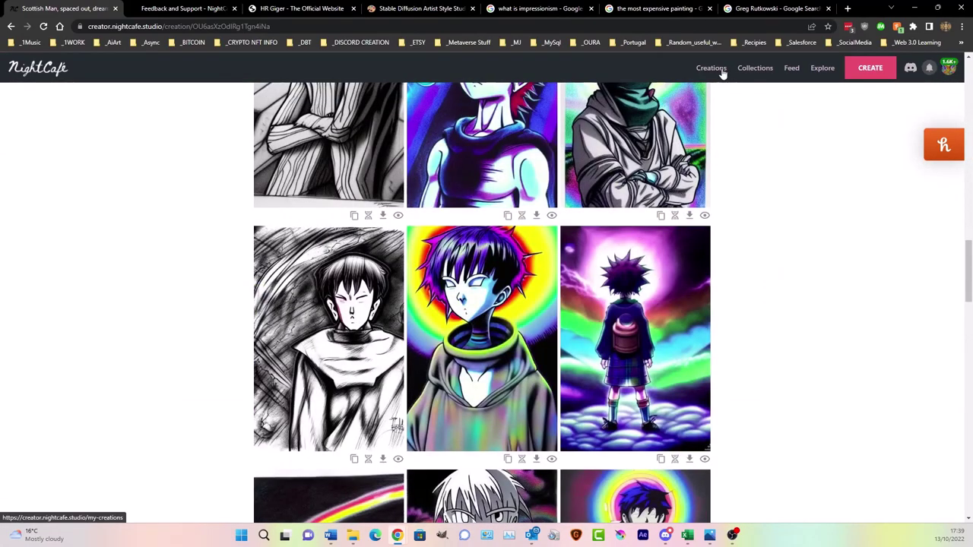
pyautogui.click(711, 68)
pyautogui.scroll(-4, 817, 351)
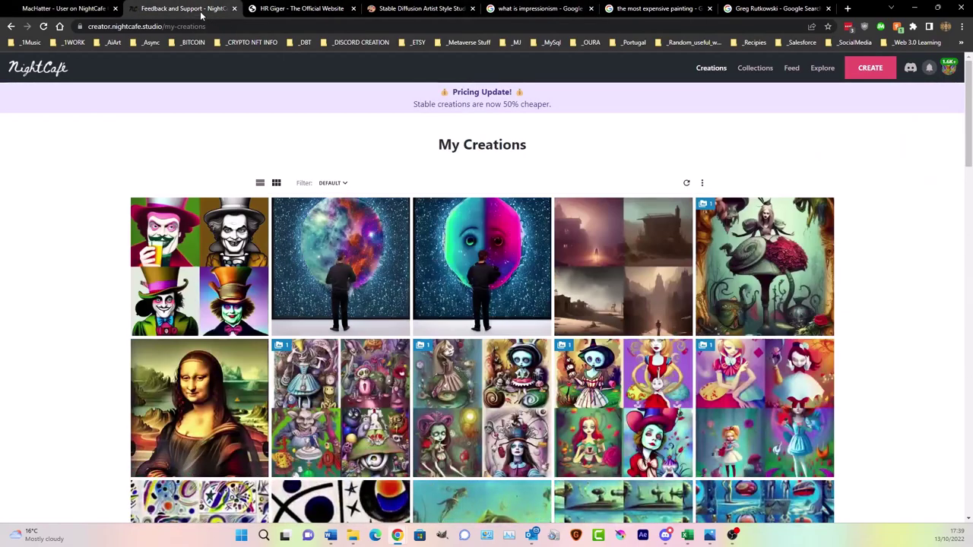
# - Open the Mad Hatter tea creation and make the pink-faced hatter holding a glass primary
pyautogui.click(190, 236)
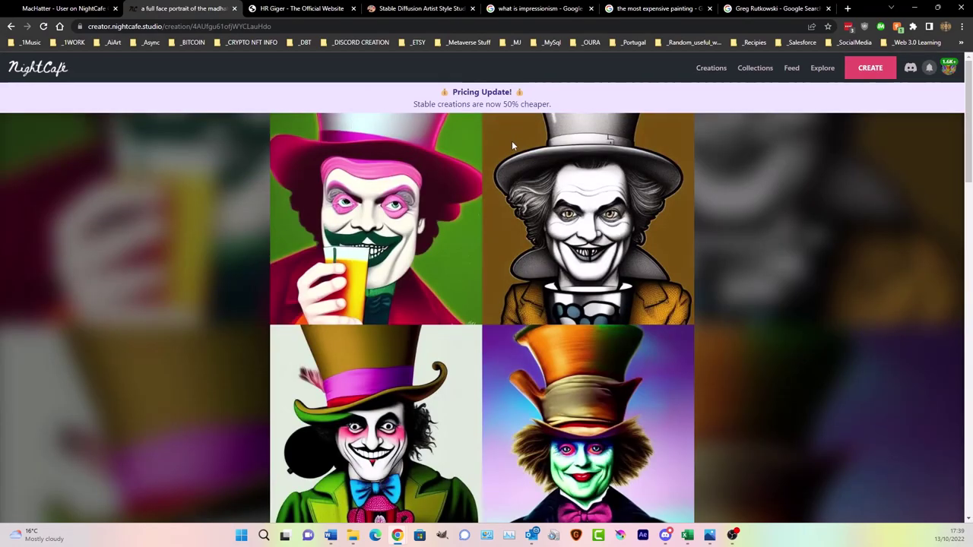
pyautogui.scroll(-1, 445, 323)
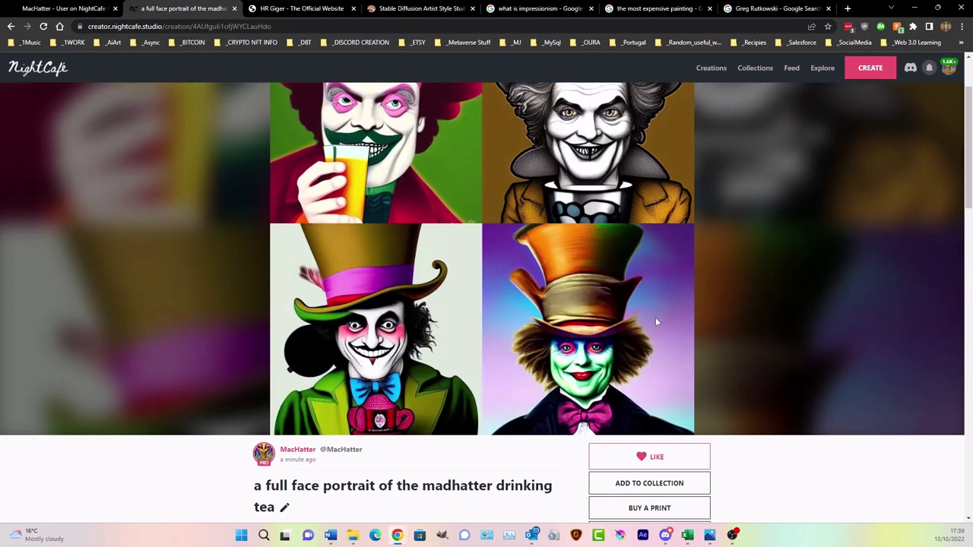
pyautogui.scroll(3, 571, 330)
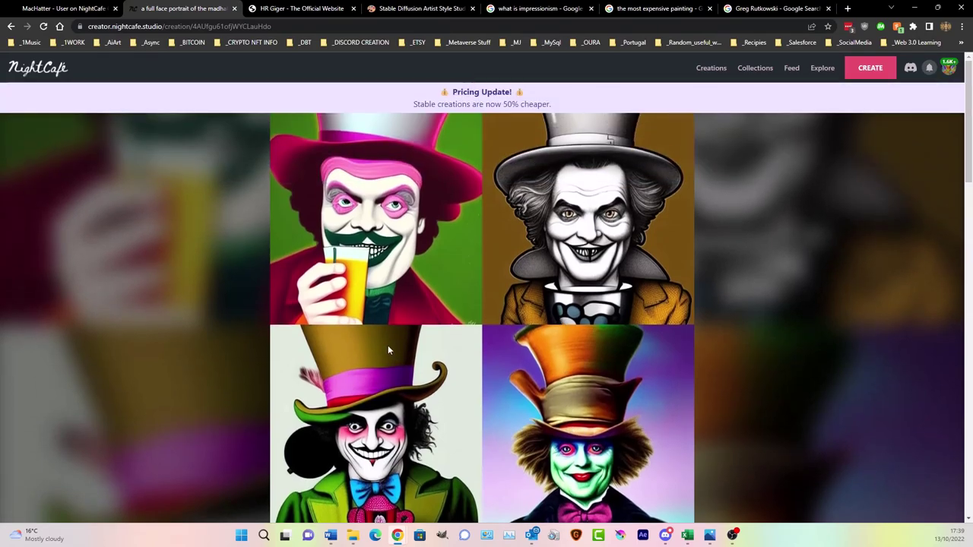
pyautogui.scroll(-4, 388, 350)
pyautogui.scroll(3, 390, 346)
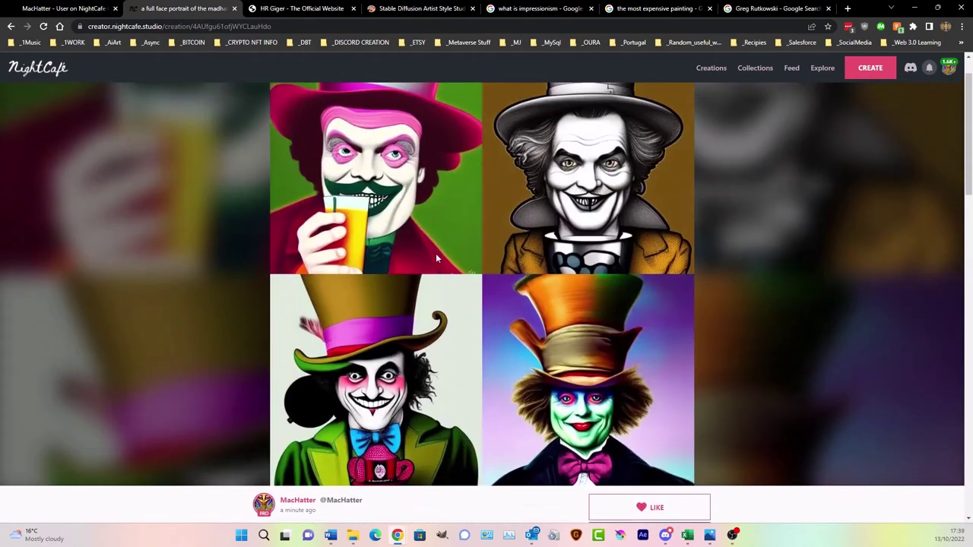
pyautogui.scroll(1, 438, 258)
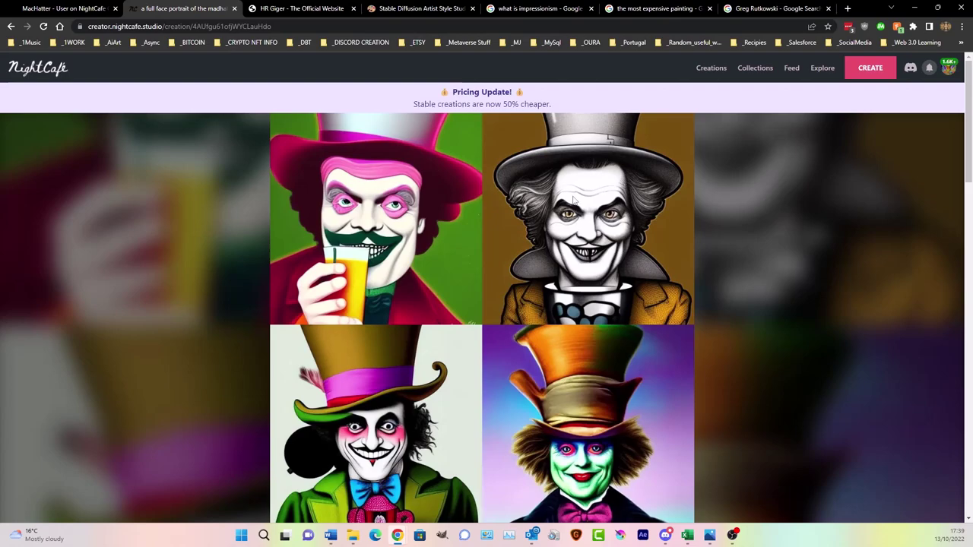
pyautogui.scroll(-4, 556, 227)
pyautogui.scroll(-5, 560, 227)
pyautogui.scroll(1, 487, 277)
pyautogui.click(398, 305)
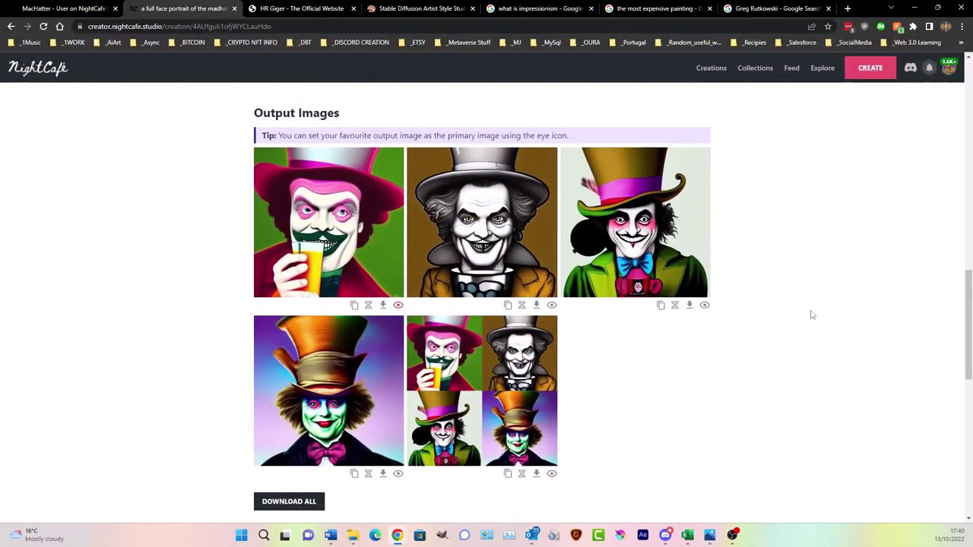
# - Duplicate the Mad Hatter creation into a prefilled Stable create form
pyautogui.scroll(10, 812, 314)
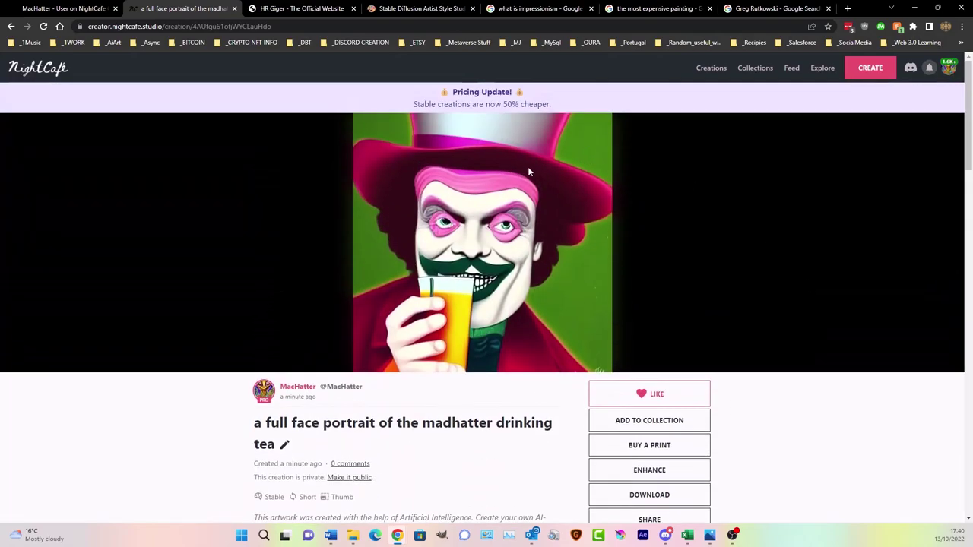
pyautogui.scroll(-3, 592, 216)
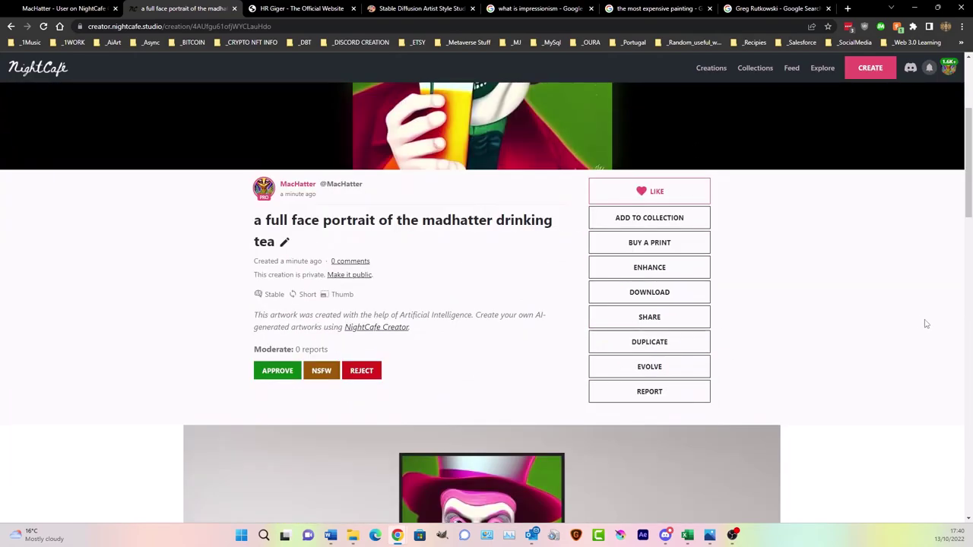
pyautogui.scroll(1, 663, 423)
pyautogui.click(665, 393)
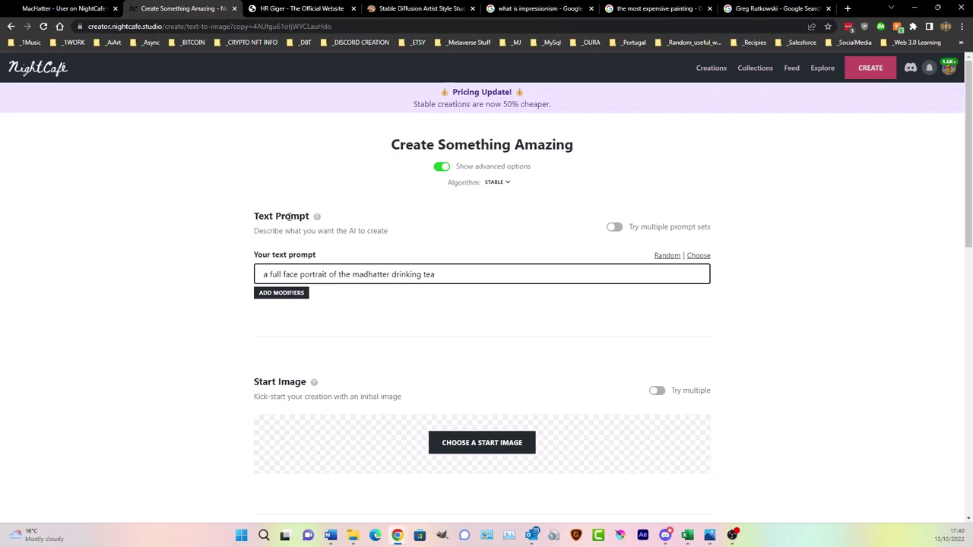
# - Set the duplicate to Portrait (3:4) with 16 images and create it
pyautogui.scroll(-4, 373, 217)
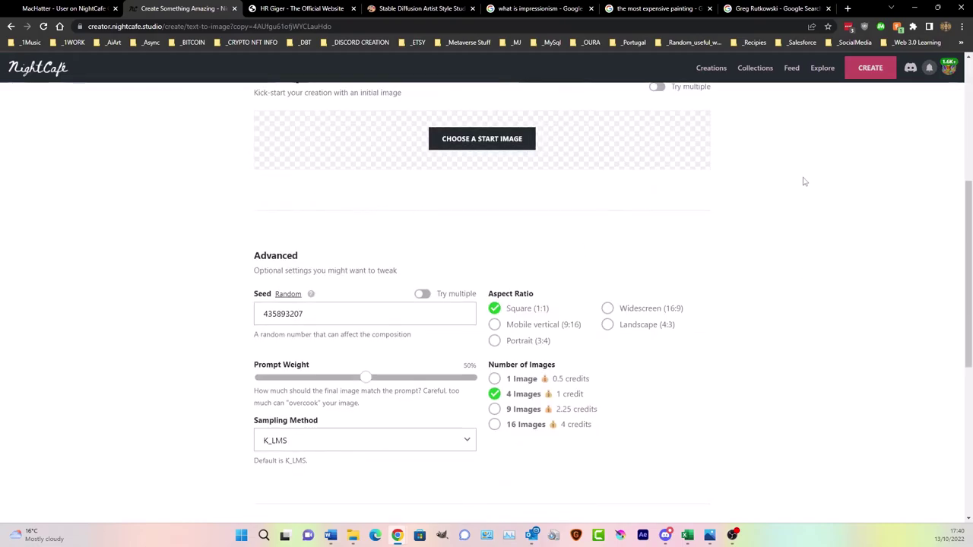
pyautogui.scroll(4, 530, 246)
pyautogui.scroll(-10, 536, 298)
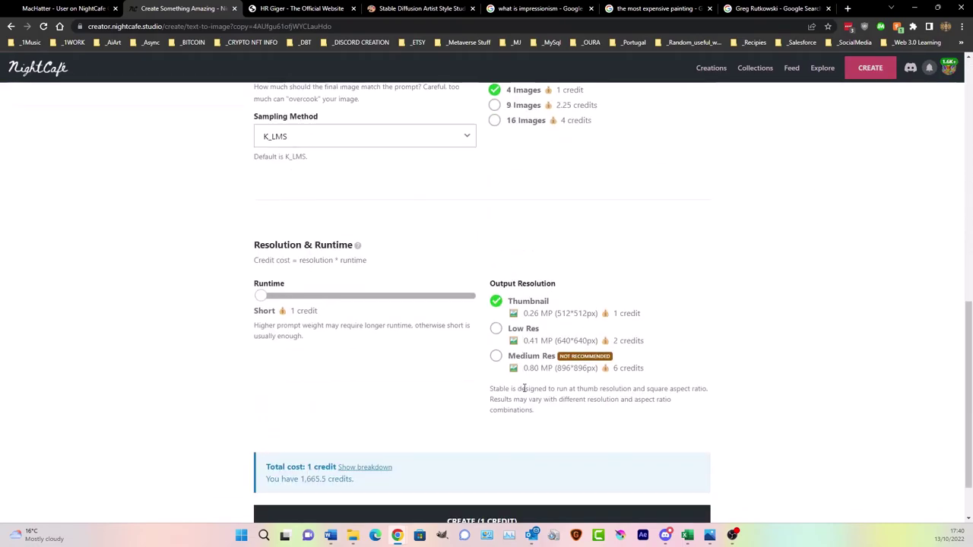
pyautogui.scroll(5, 717, 233)
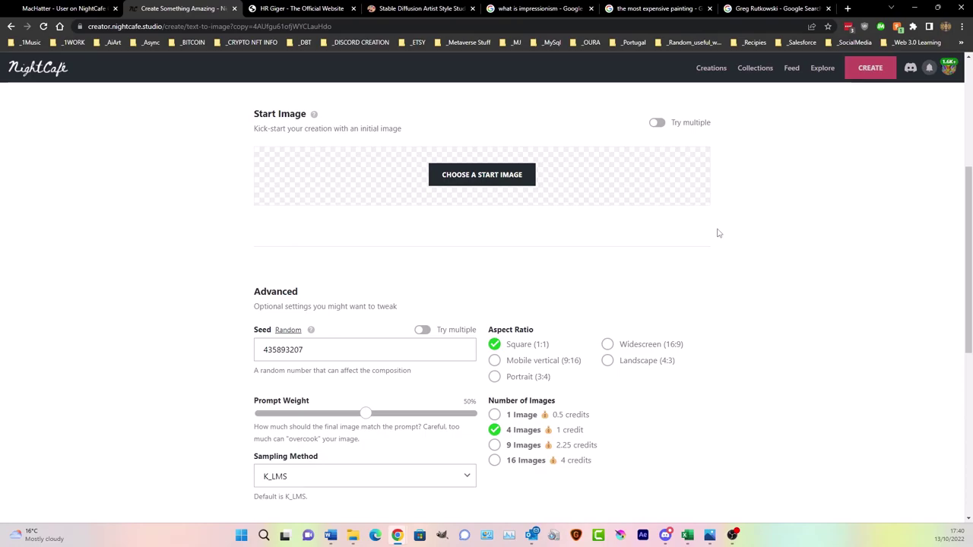
pyautogui.click(494, 378)
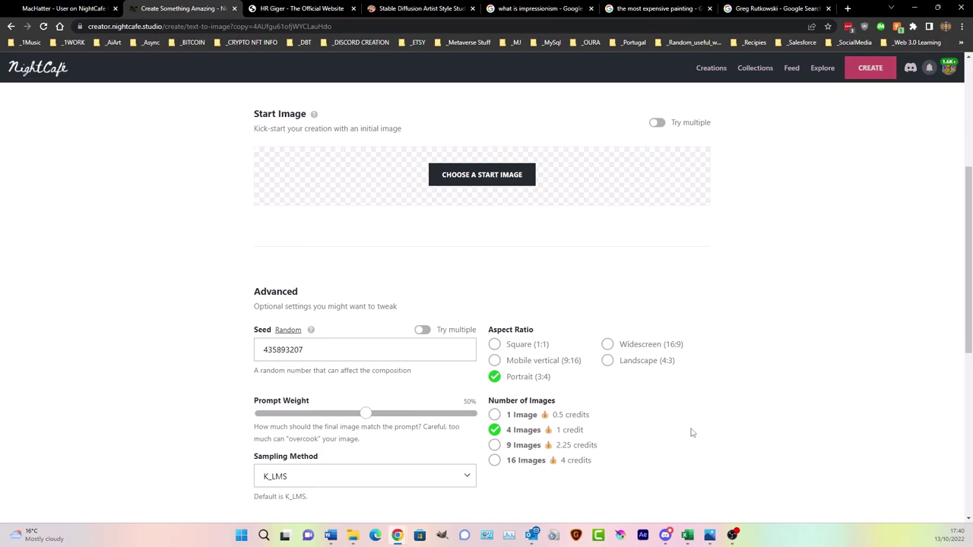
pyautogui.scroll(-5, 660, 411)
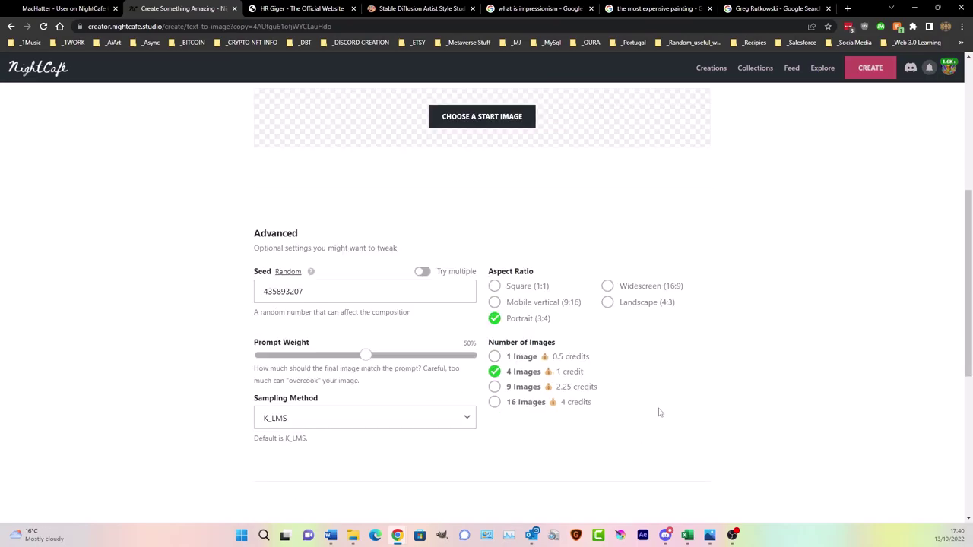
pyautogui.scroll(4, 555, 347)
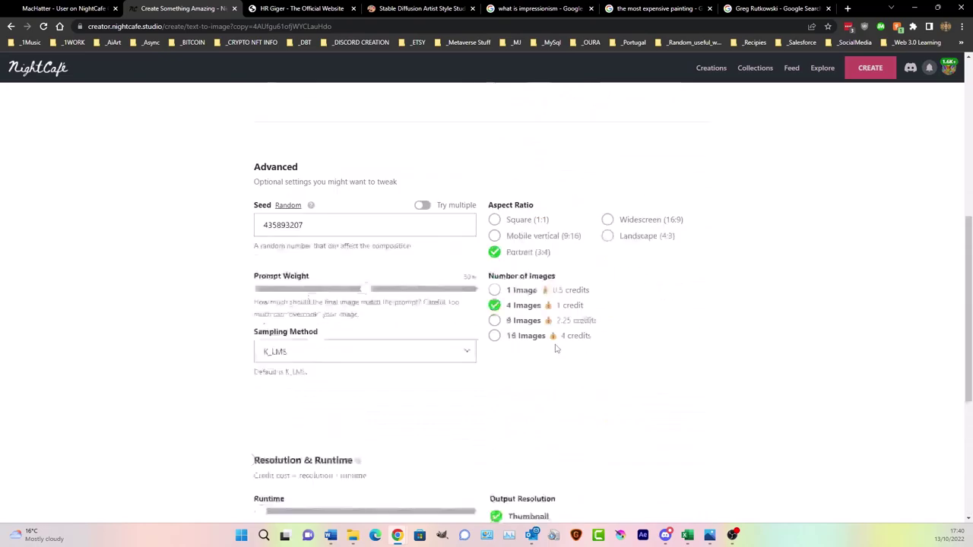
pyautogui.click(494, 359)
pyautogui.scroll(-4, 532, 380)
pyautogui.click(507, 459)
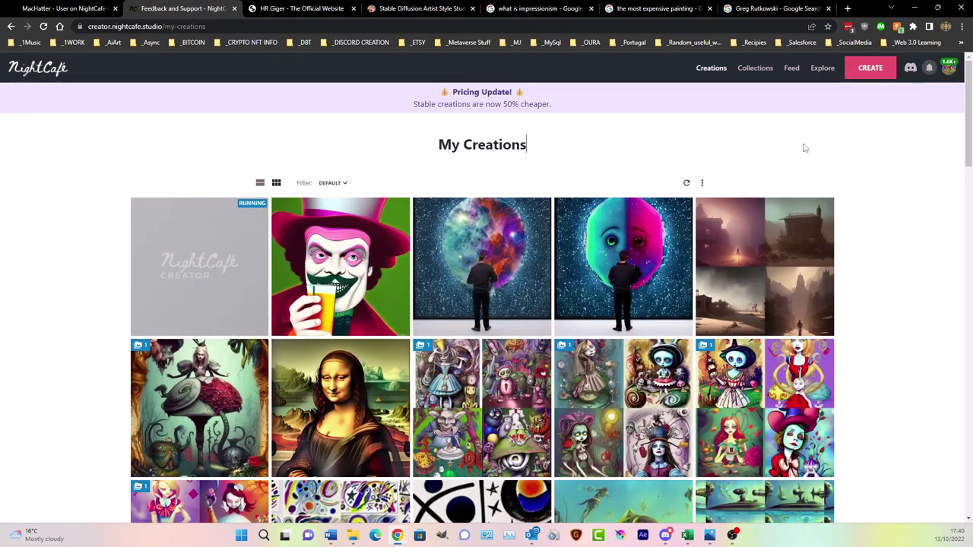
pyautogui.click(806, 148)
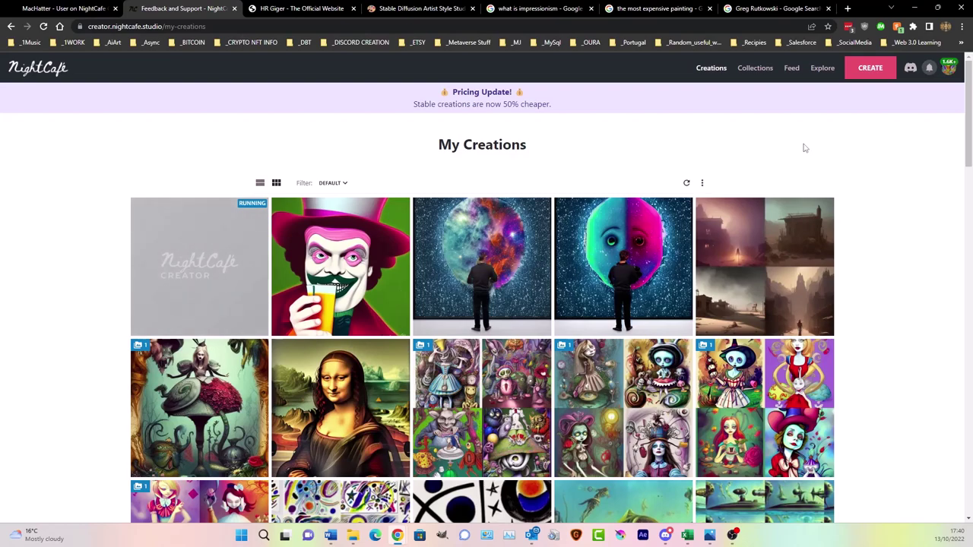
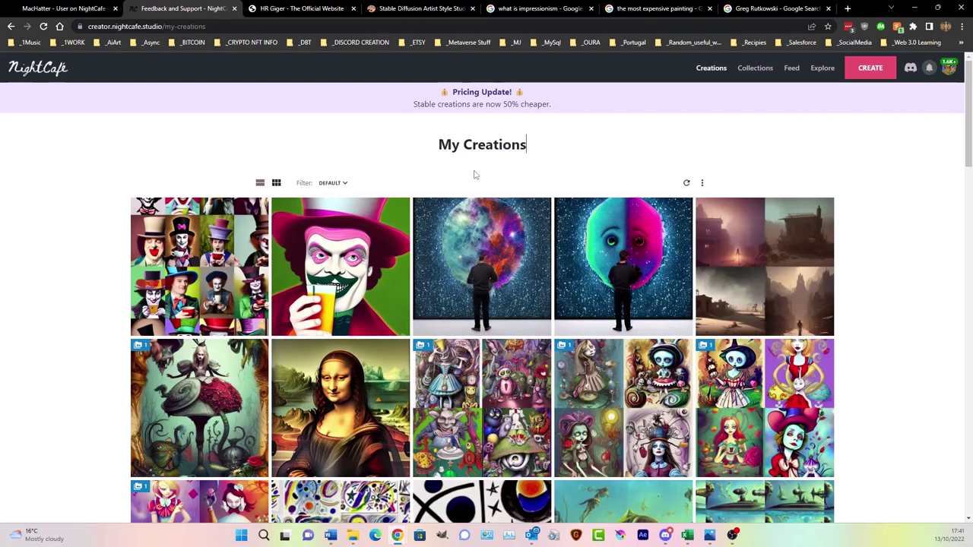
# - Open the 'a full face portrait of the madhatter drinking tea' creation from My Creations
pyautogui.moveTo(219, 229)
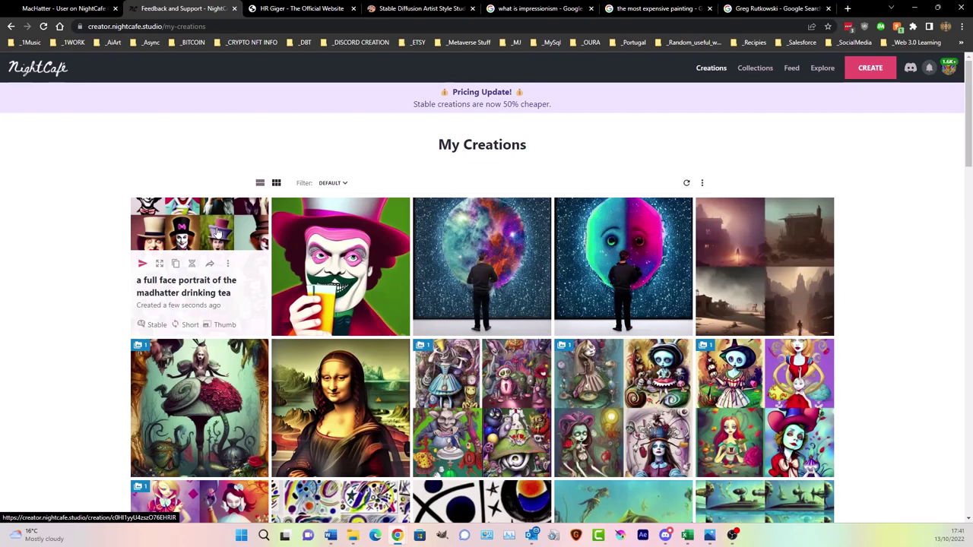
pyautogui.click(183, 237)
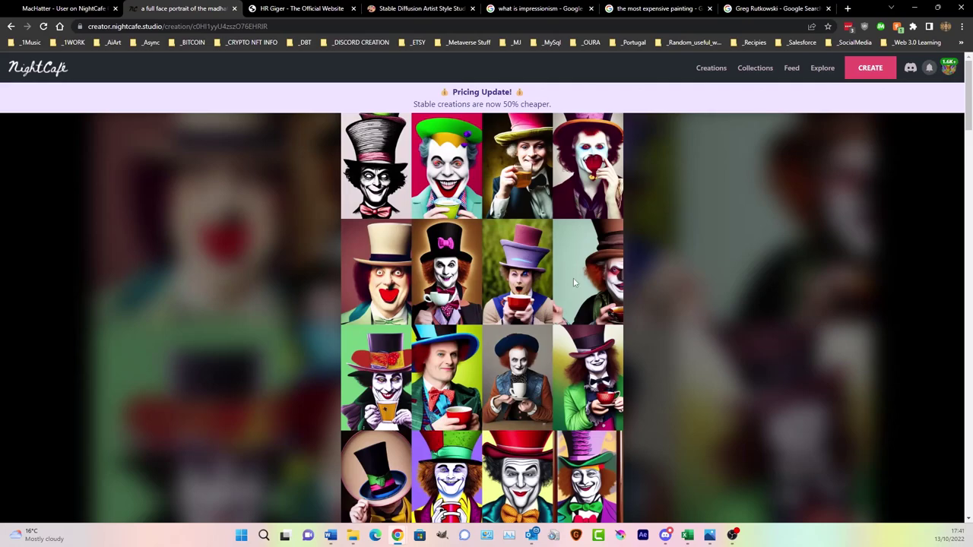
# - Scroll down the creation page to the output images with the orange bow-tie Mad Hatter
pyautogui.scroll(-3, 601, 369)
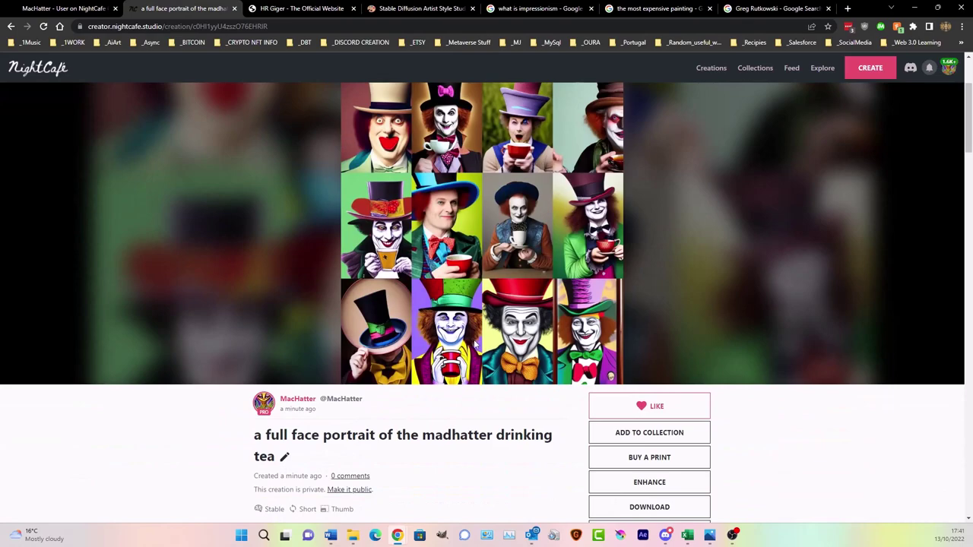
pyautogui.scroll(3, 474, 339)
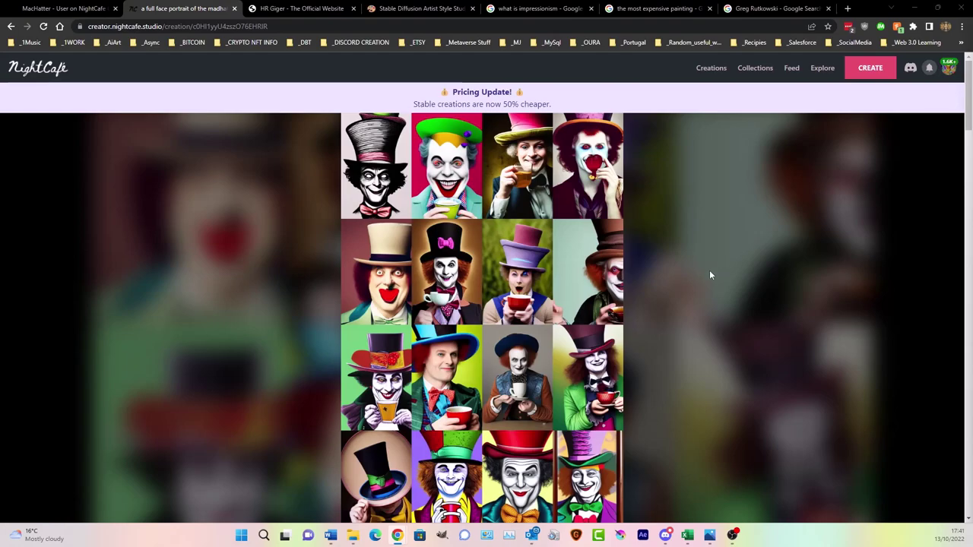
pyautogui.scroll(-10, 707, 272)
pyautogui.scroll(-2, 708, 275)
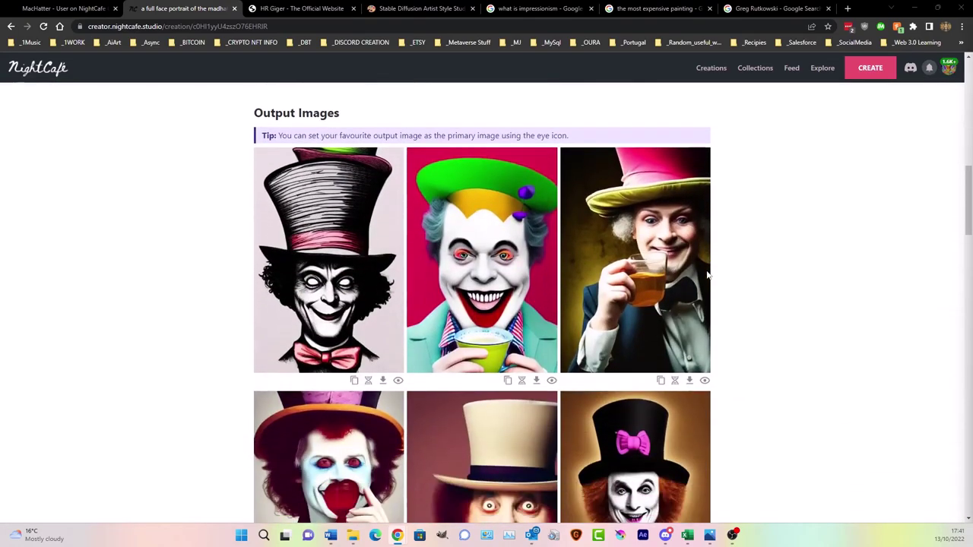
pyautogui.scroll(-3, 733, 277)
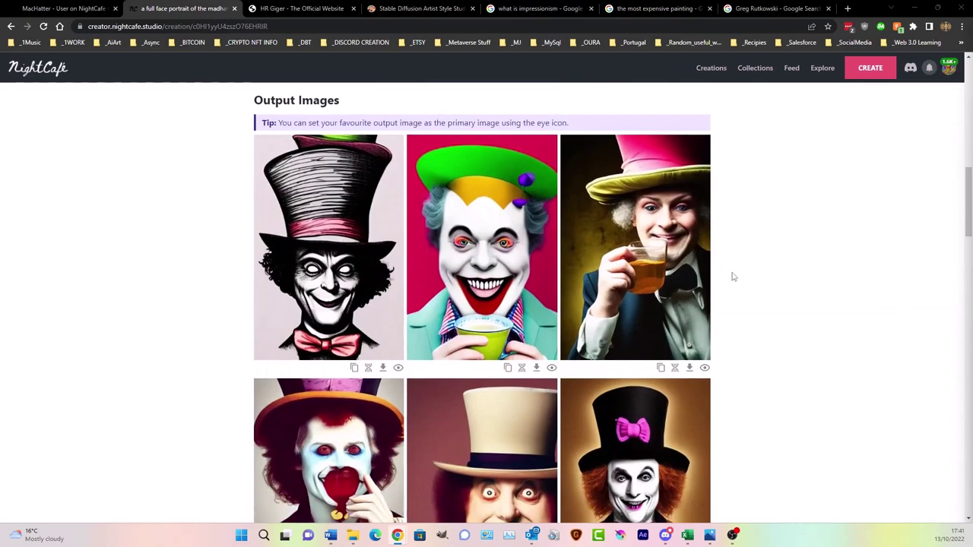
pyautogui.scroll(-3, 732, 276)
pyautogui.scroll(-2, 733, 277)
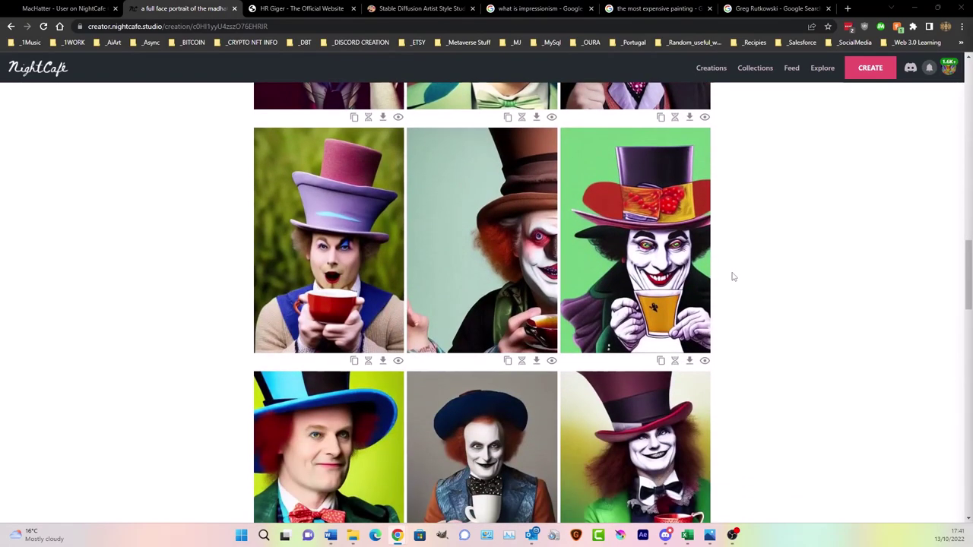
pyautogui.scroll(-2, 733, 277)
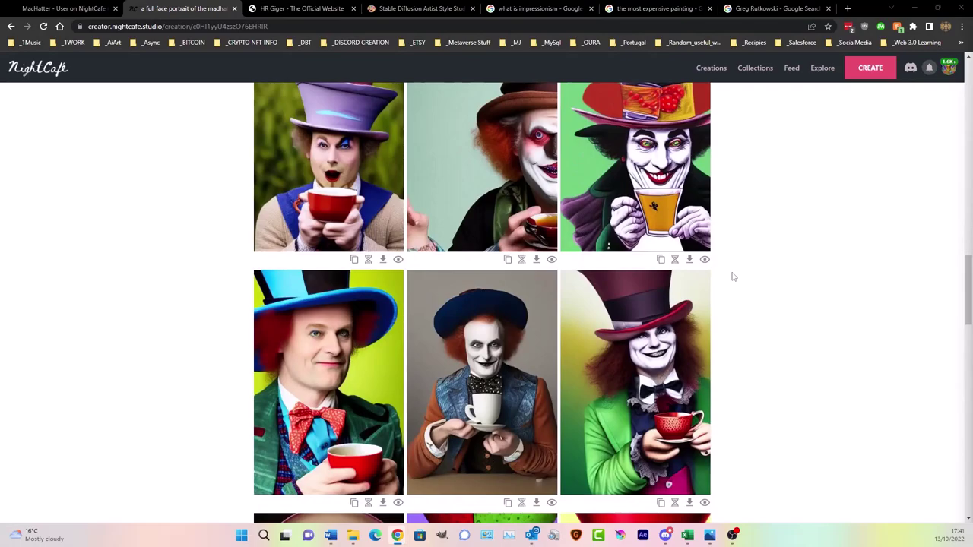
pyautogui.scroll(-4, 732, 277)
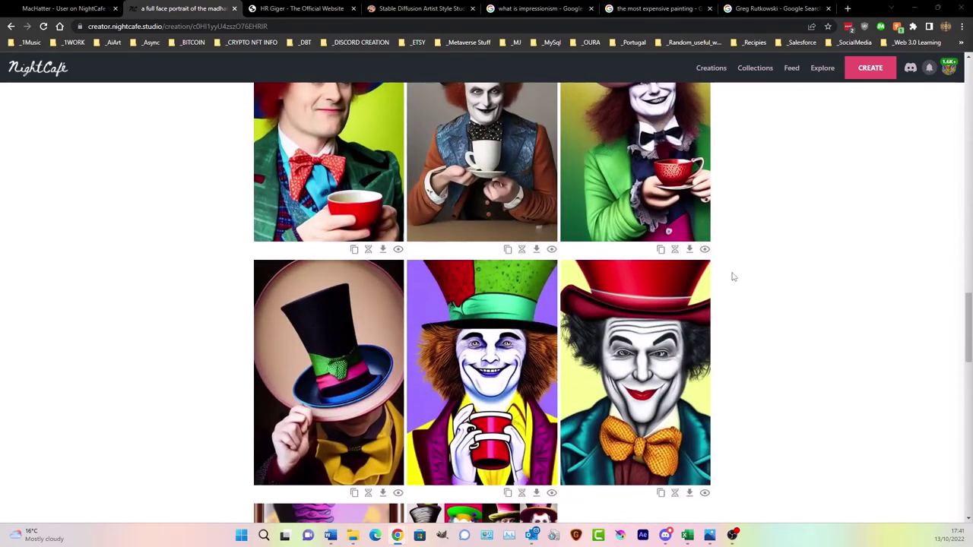
pyautogui.scroll(-2, 714, 408)
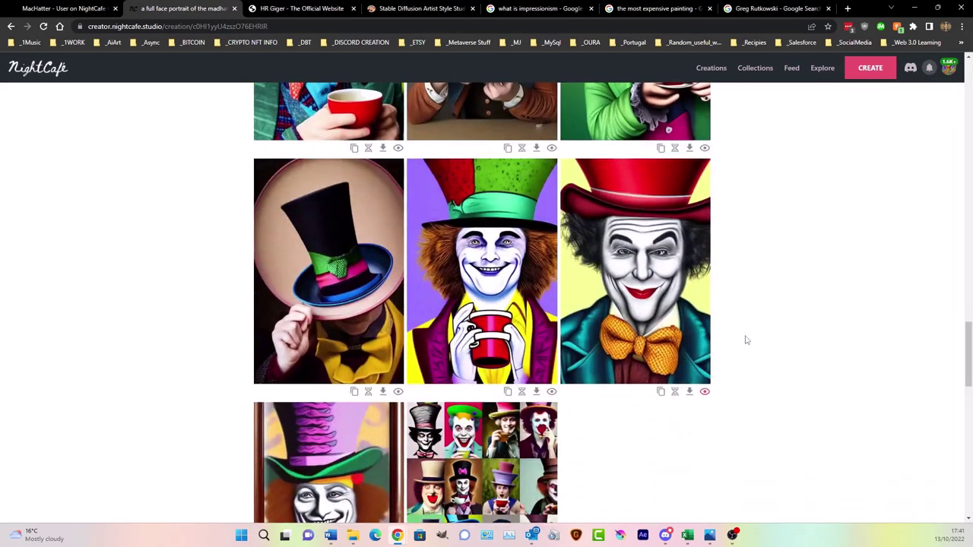
pyautogui.scroll(-3, 746, 334)
pyautogui.scroll(15, 757, 315)
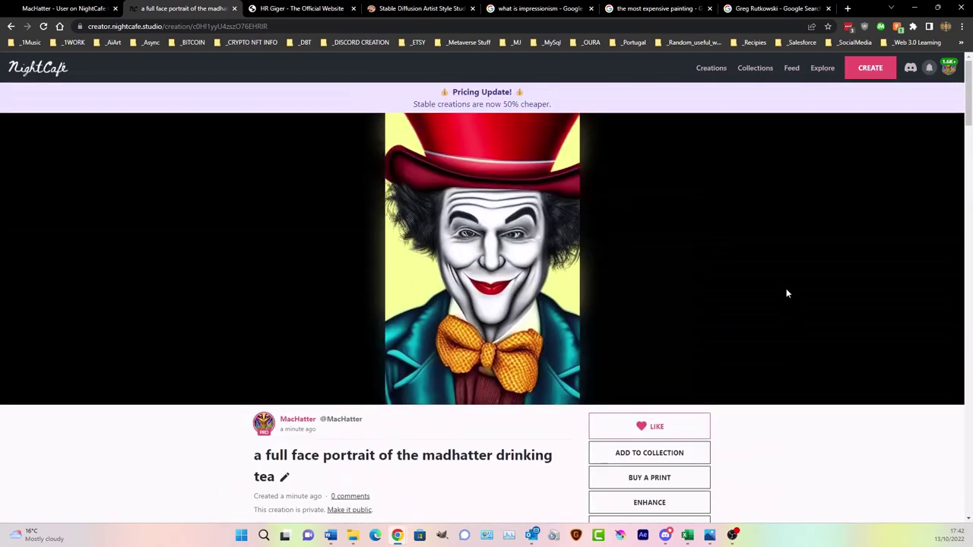
pyautogui.scroll(-2, 764, 319)
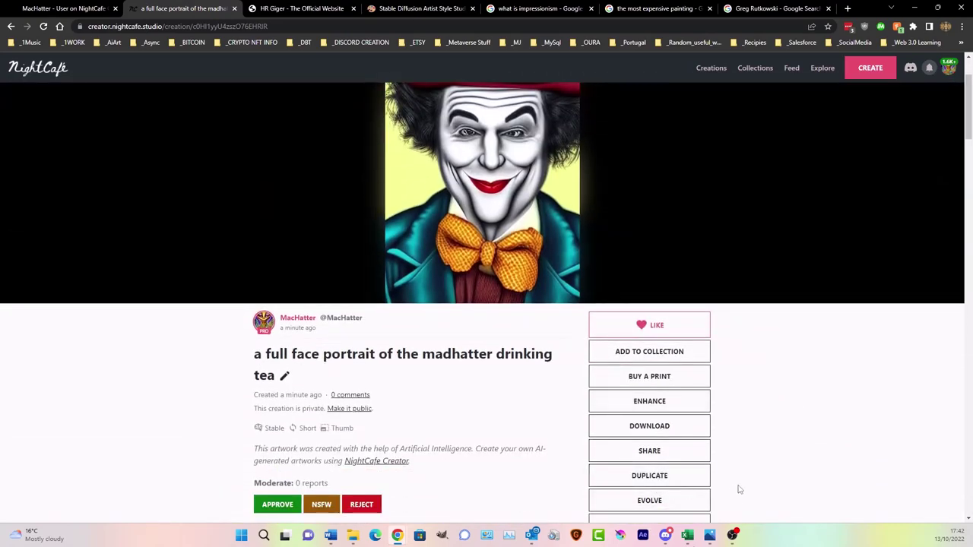
pyautogui.scroll(-2, 722, 471)
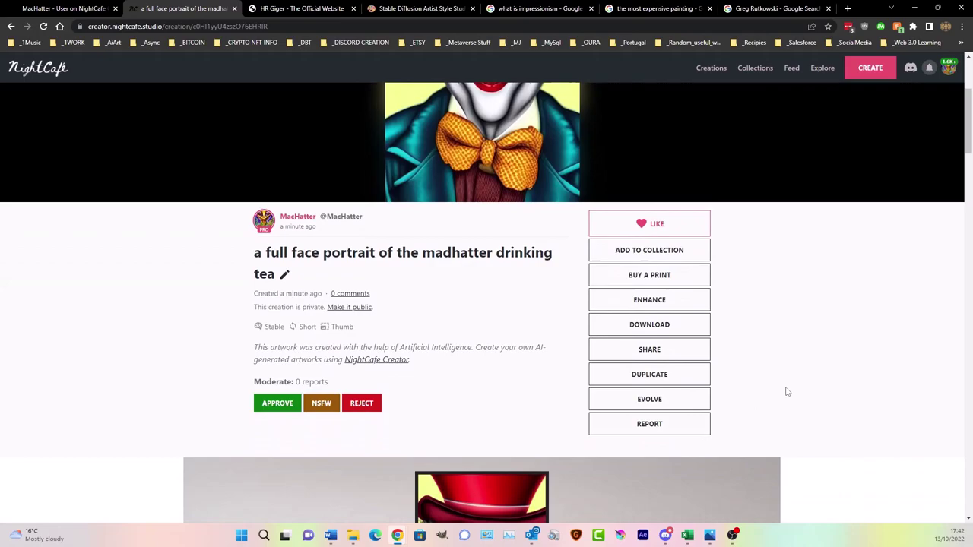
# - Duplicate the creation tab and start a new creation reusing the madhatter prompt
pyautogui.rightClick(188, 14)
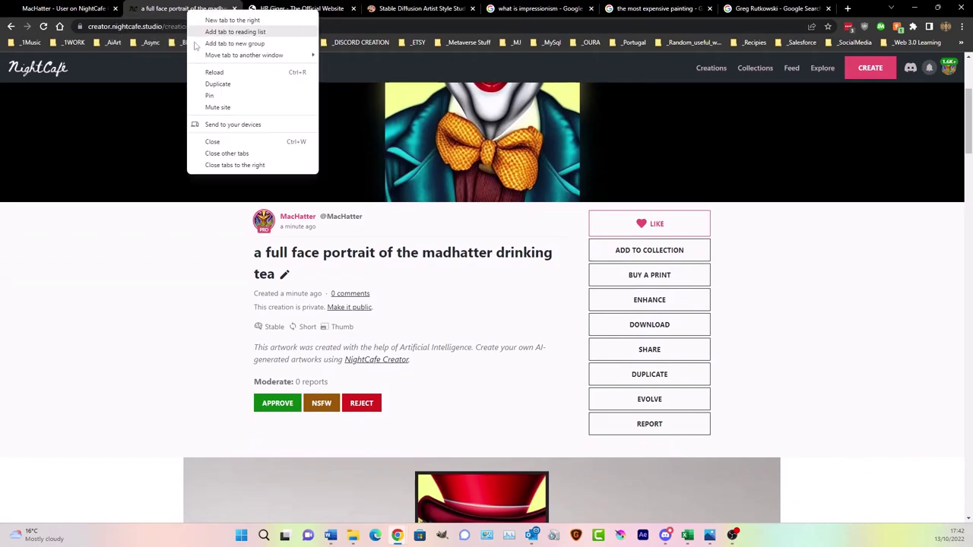
pyautogui.click(228, 83)
pyautogui.click(211, 13)
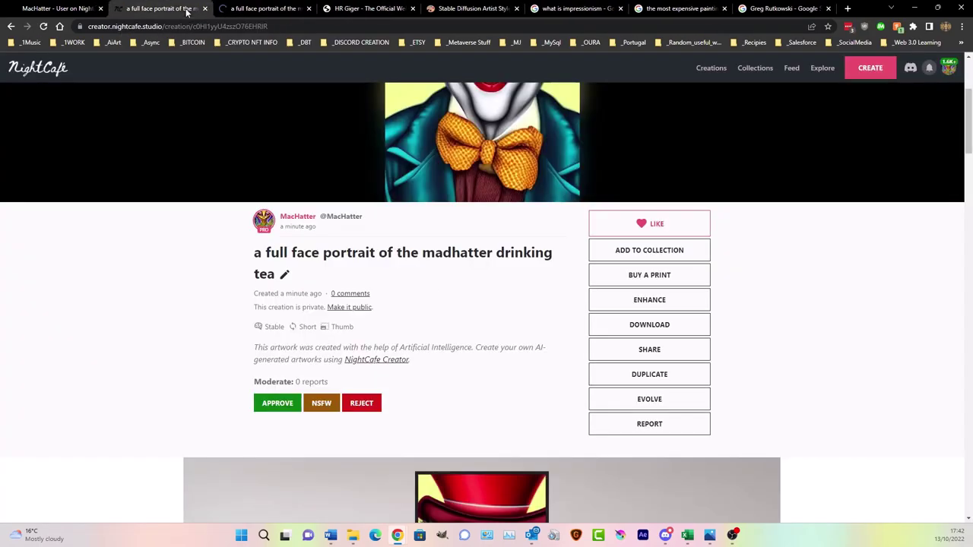
pyautogui.click(637, 372)
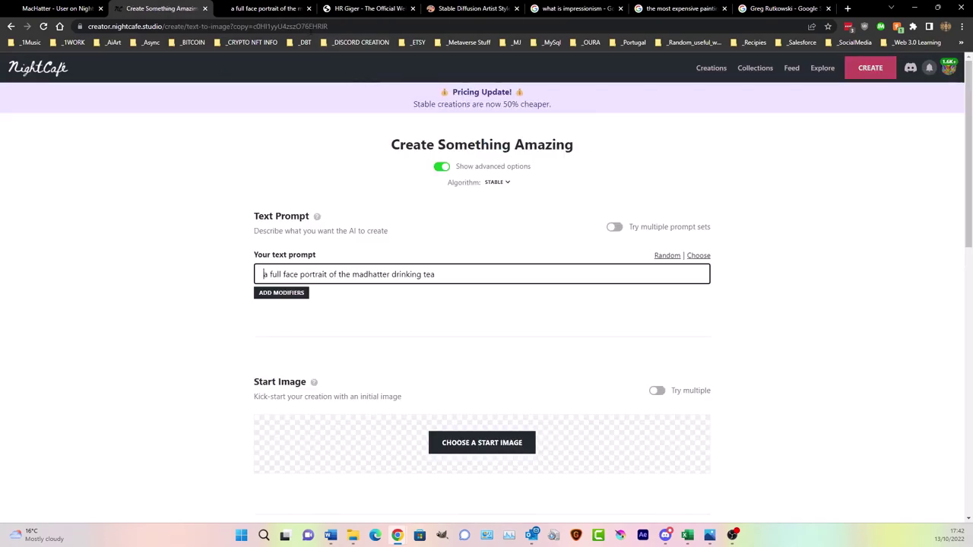
# - On the other tab, evolve the bow-tie portrait into a new creation
pyautogui.hotkey('ctrl', 'Tab')
pyautogui.scroll(1, 660, 350)
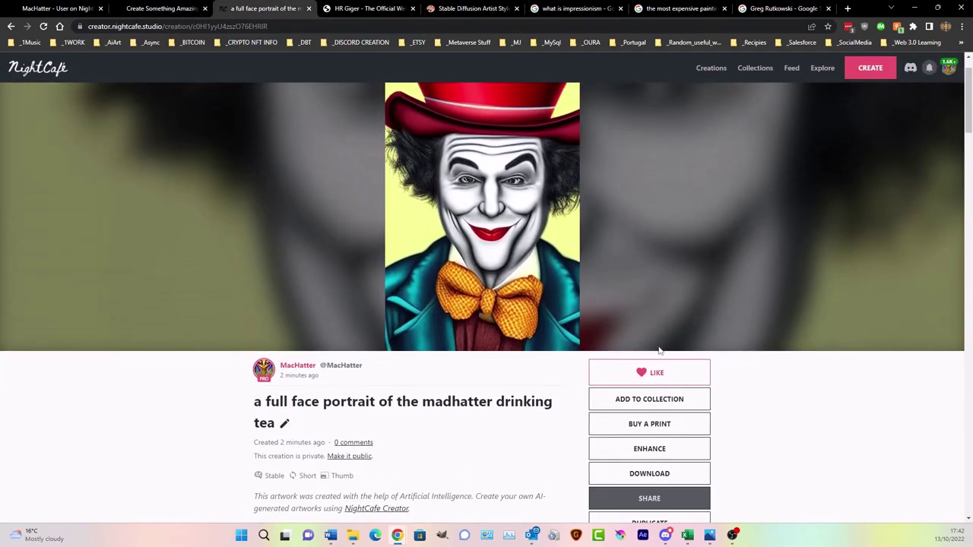
pyautogui.scroll(-2, 663, 381)
pyautogui.click(664, 400)
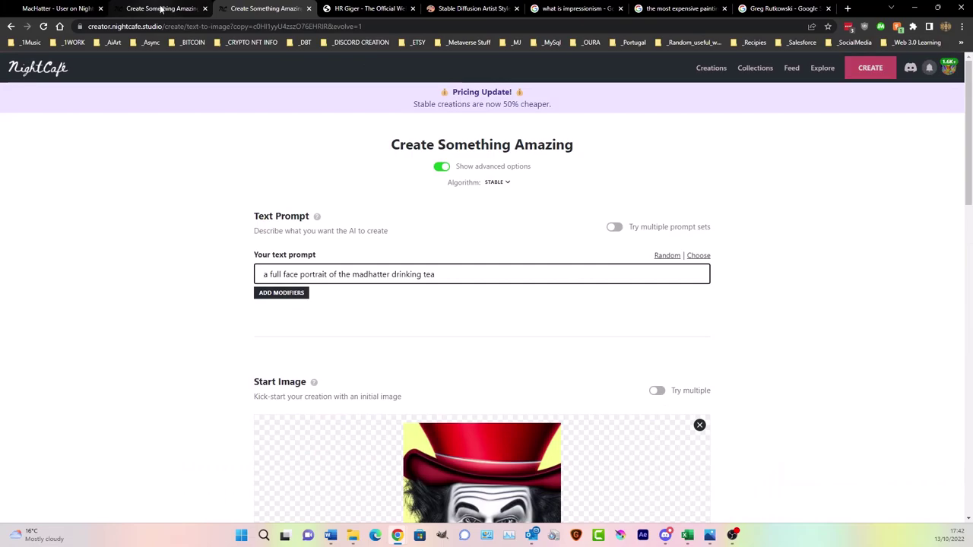
# - Review the copied madhatter prompt in the create form, then go back to My Creations
pyautogui.click(180, 7)
pyautogui.click(451, 275)
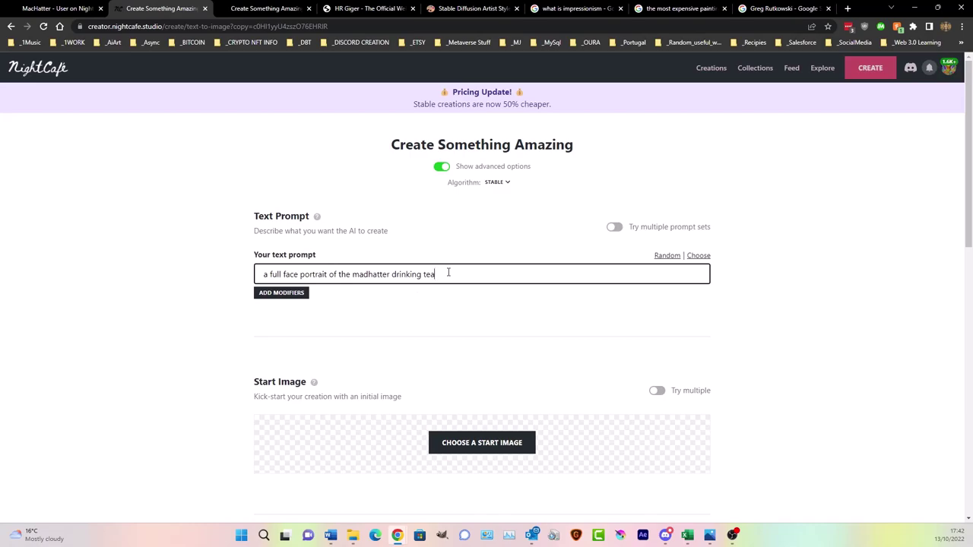
pyautogui.scroll(-9, 449, 272)
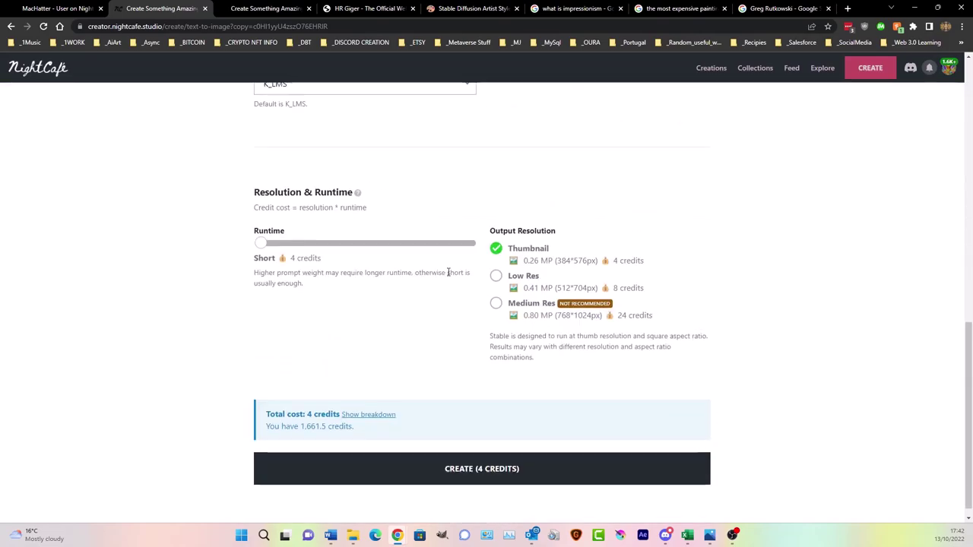
pyautogui.scroll(4, 449, 273)
pyautogui.scroll(10, 448, 272)
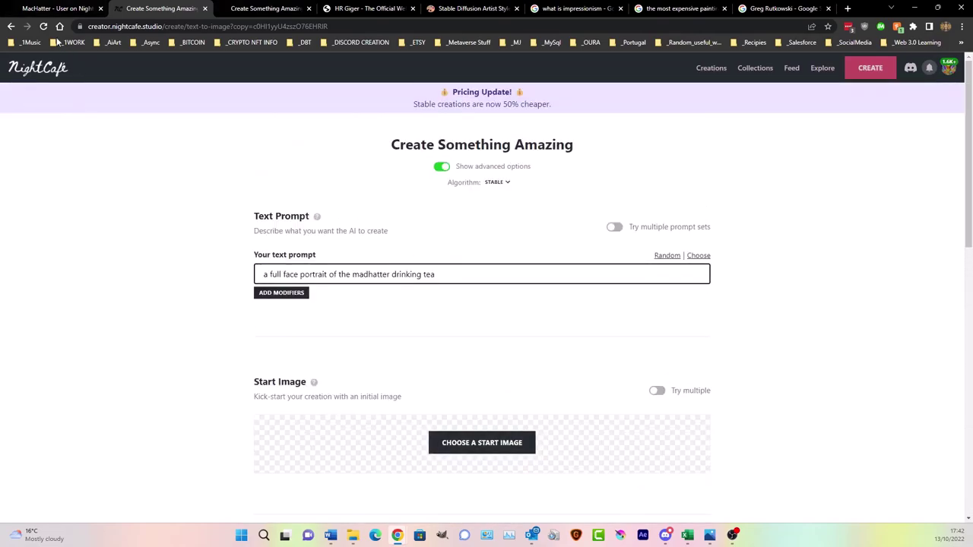
pyautogui.click(57, 8)
pyautogui.scroll(-15, 471, 296)
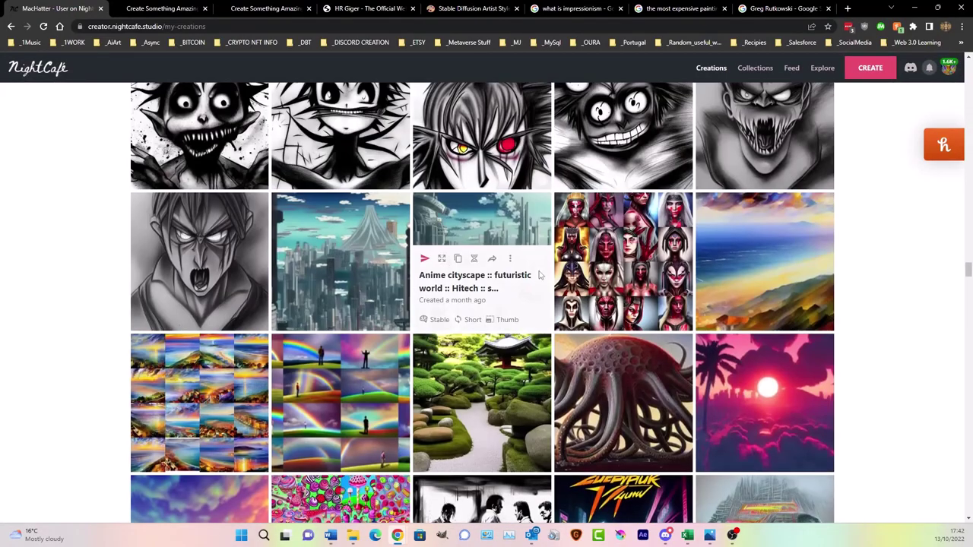
pyautogui.scroll(-10, 538, 275)
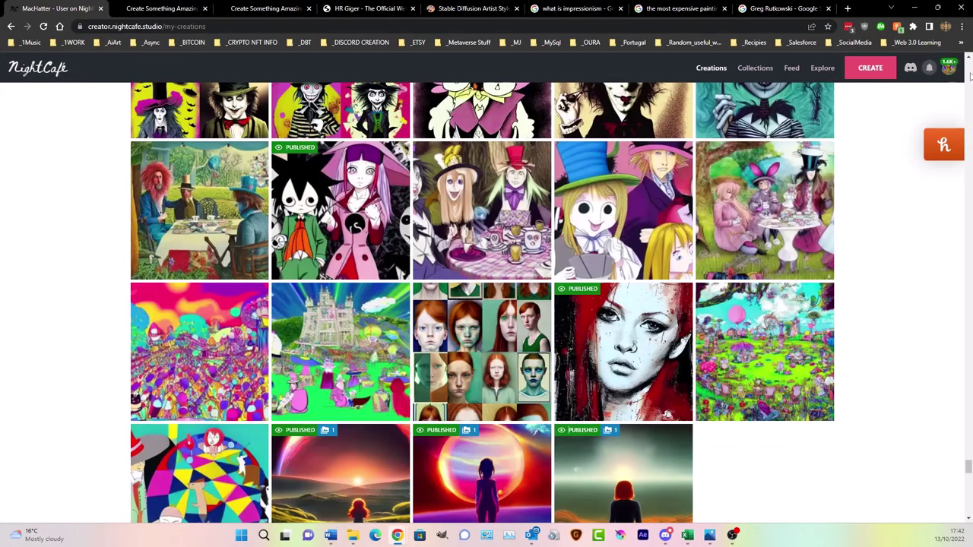
pyautogui.click(969, 71)
pyautogui.moveTo(969, 71); pyautogui.dragTo(969, 76)
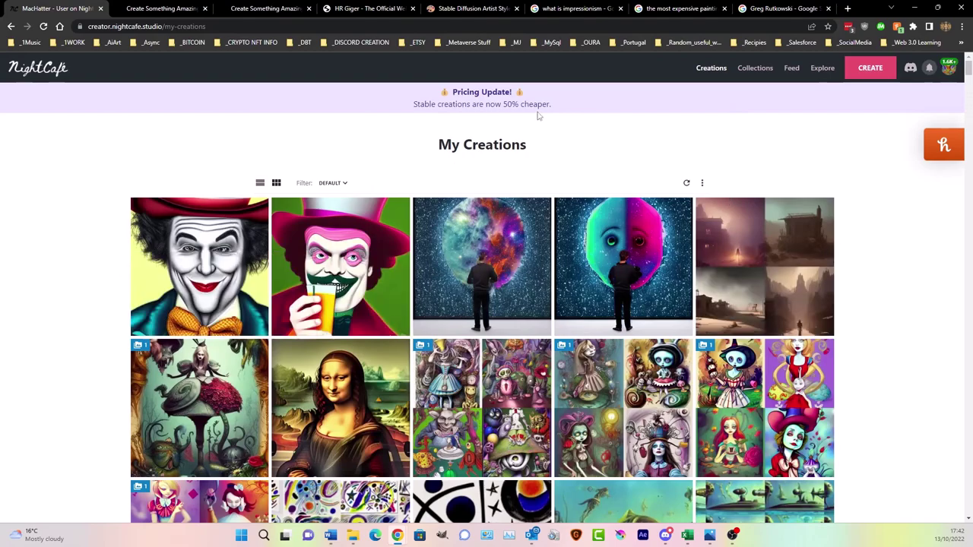
pyautogui.click(156, 9)
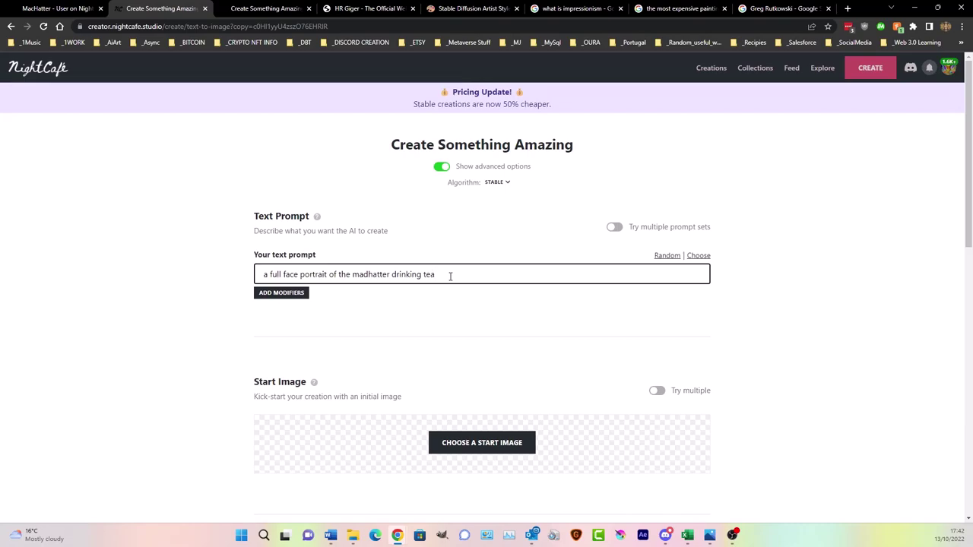
# - Delete 'full image view, full image,' so the prompt ends 'drinking tea,' and bring up keyword modifiers
pyautogui.write('image')
pyautogui.write('view, full image,')
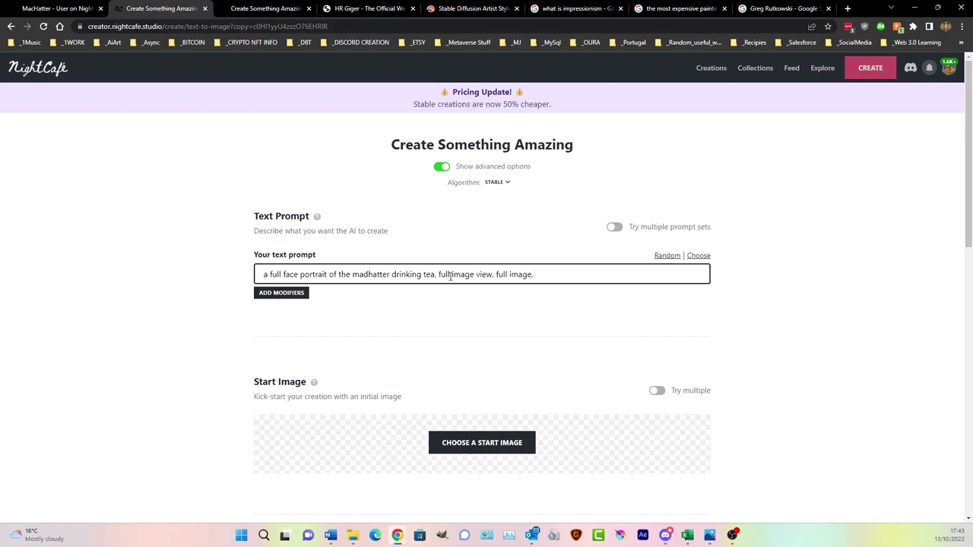
pyautogui.moveTo(439, 275); pyautogui.dragTo(673, 275)
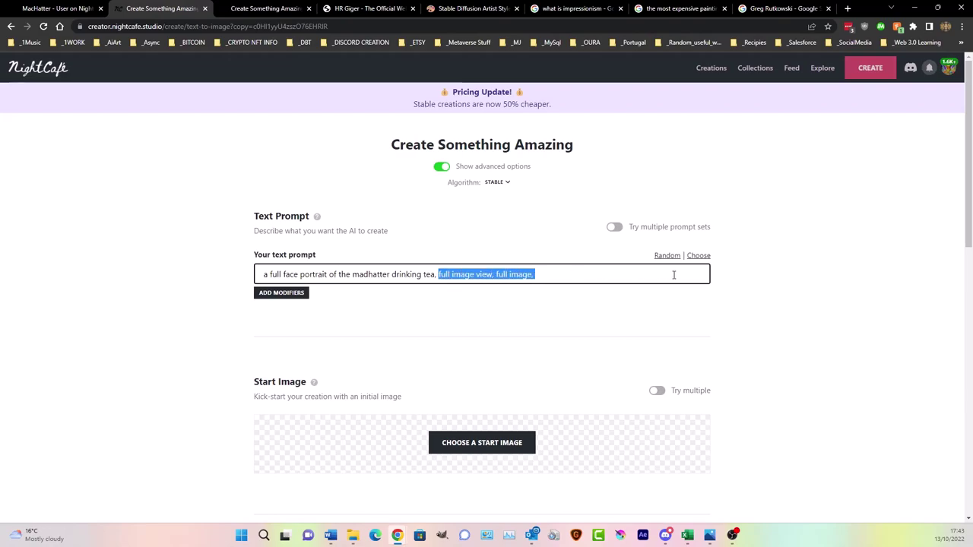
pyautogui.press('BackSpace')
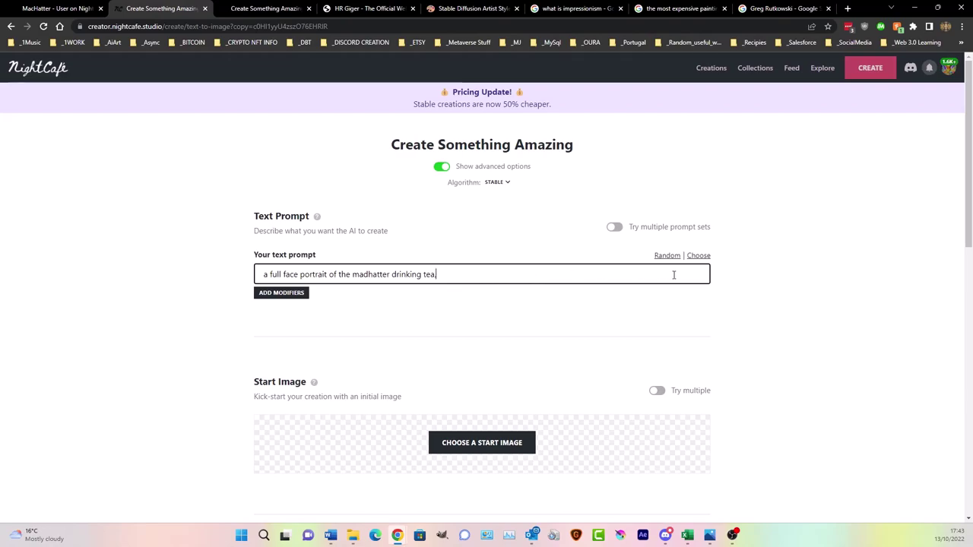
pyautogui.click(274, 294)
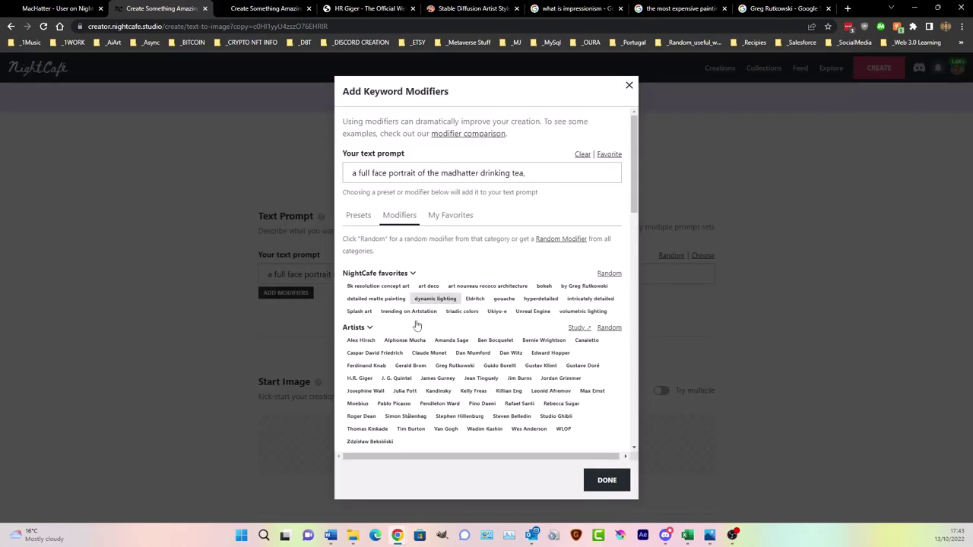
# - Browse through the keyword modifiers list
pyautogui.scroll(-3, 427, 375)
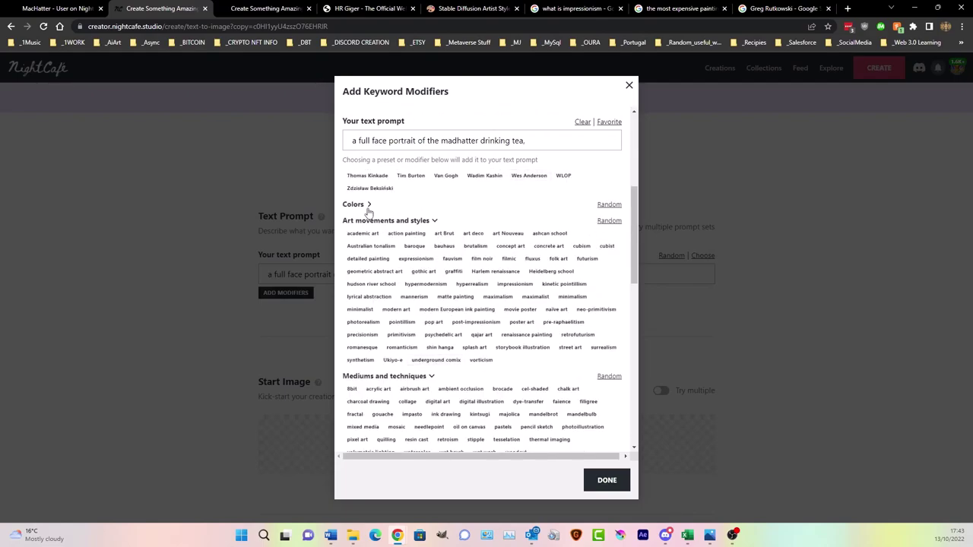
pyautogui.scroll(-2, 430, 376)
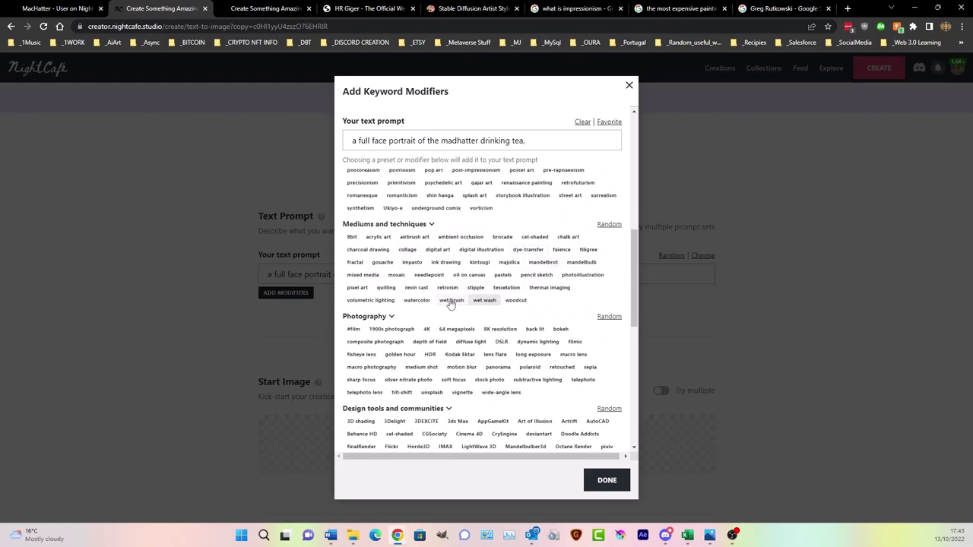
pyautogui.scroll(-1, 450, 300)
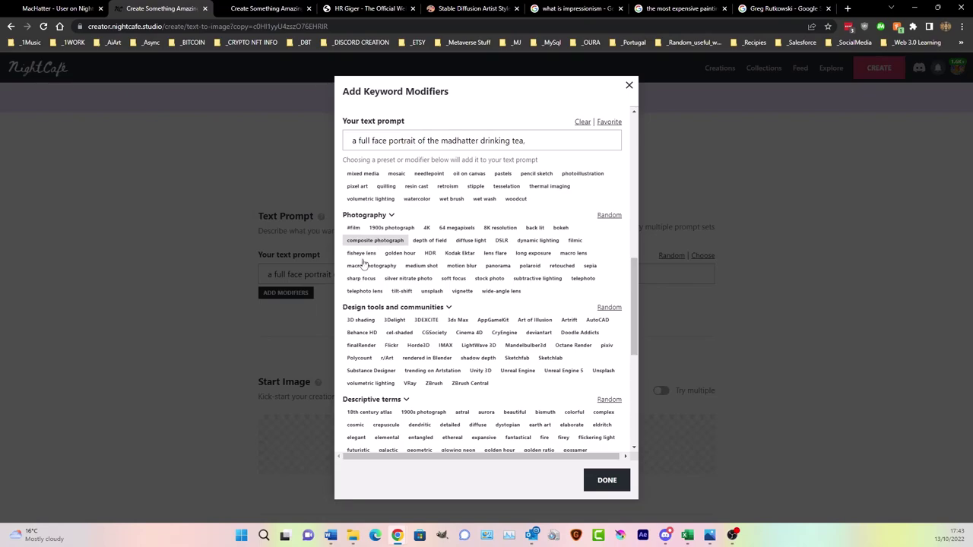
pyautogui.click(424, 268)
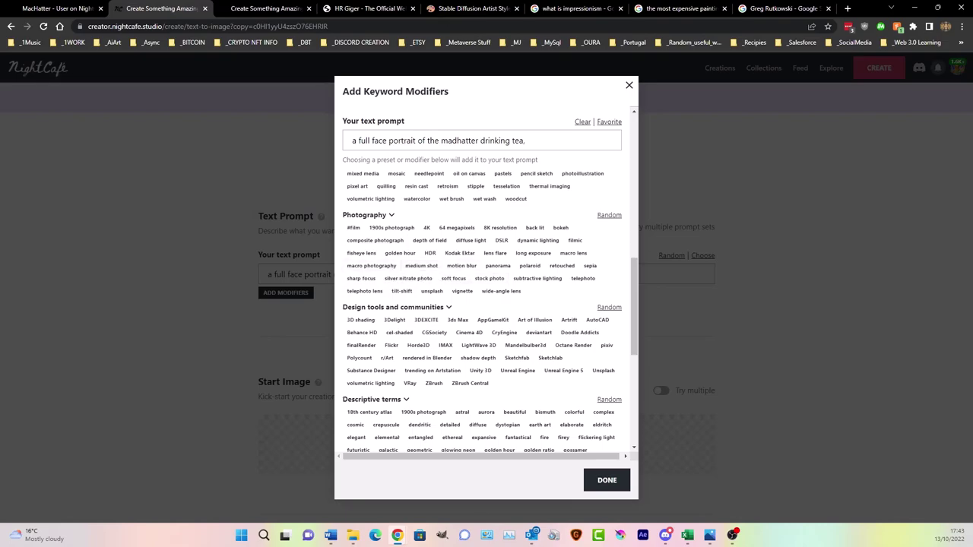
# - In a new browser tab, go to Chrome's Bookmark manager
pyautogui.click(848, 8)
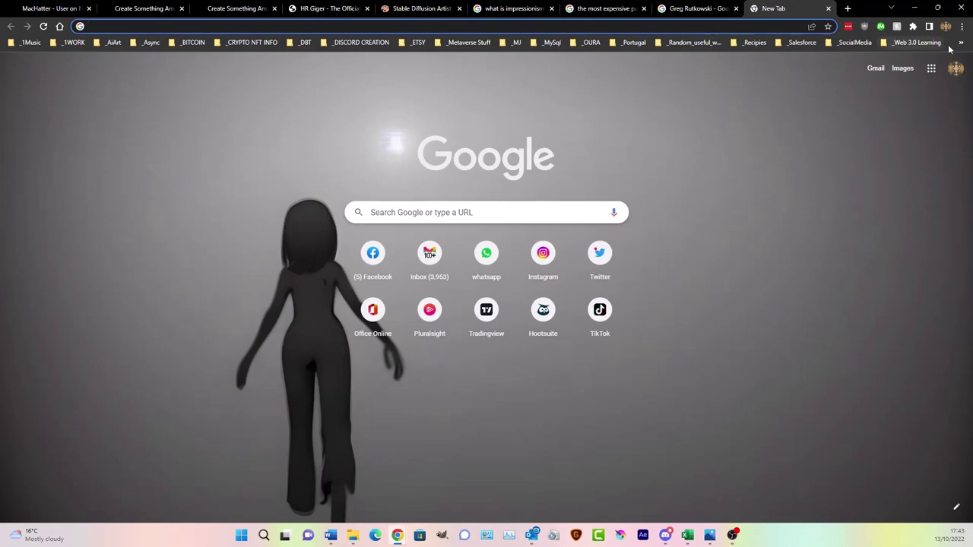
pyautogui.click(962, 26)
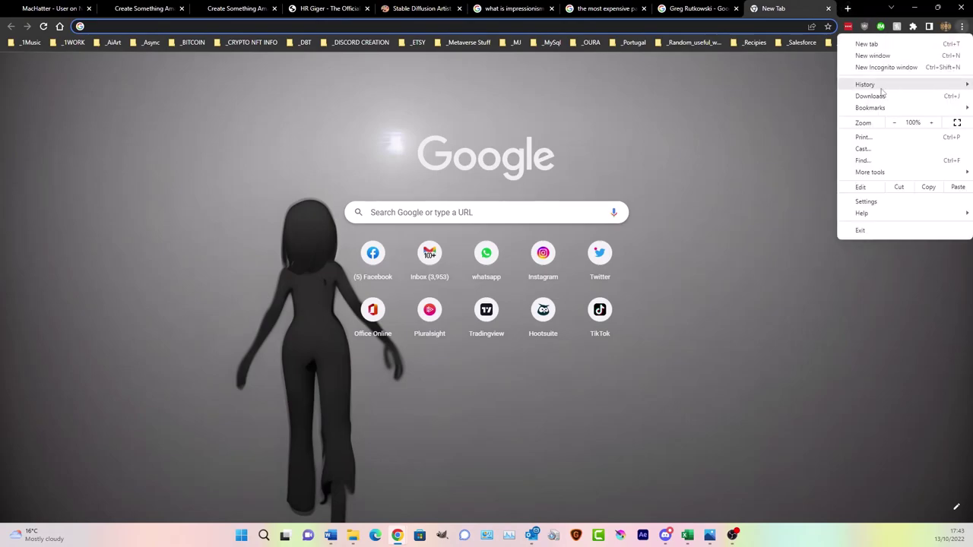
pyautogui.moveTo(883, 114)
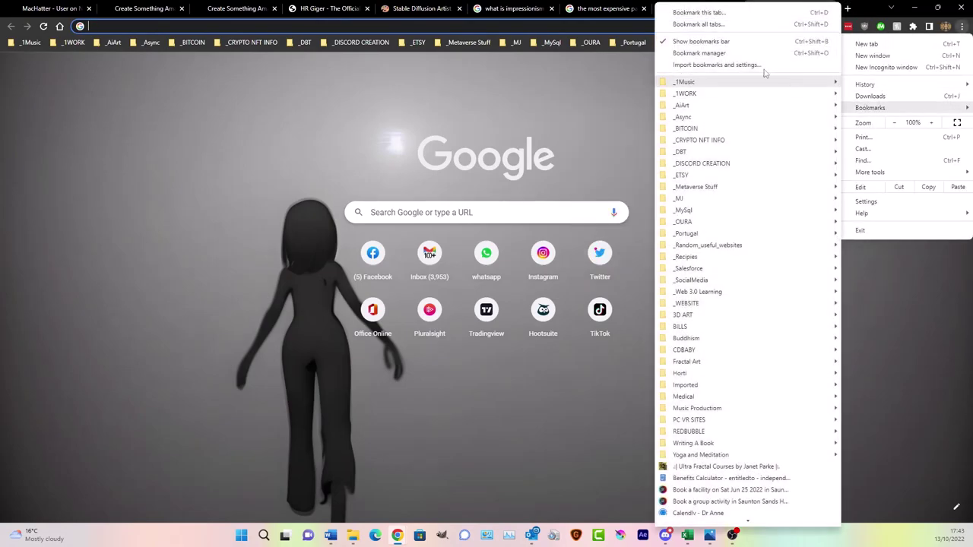
pyautogui.click(720, 53)
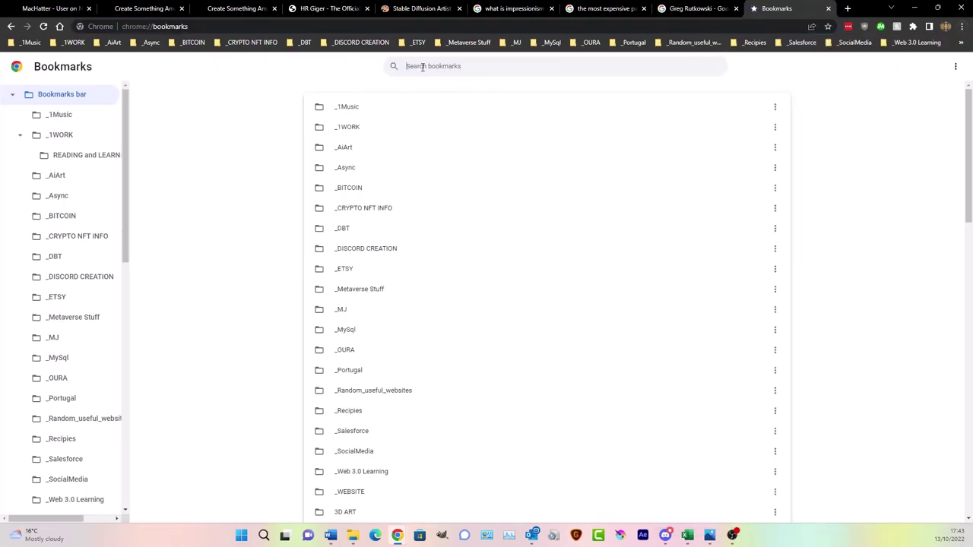
# - Search bookmarks for 'camera' and open the 'Filmmaking 101: Camera Shot Types' article
pyautogui.click(423, 67)
pyautogui.write('camera')
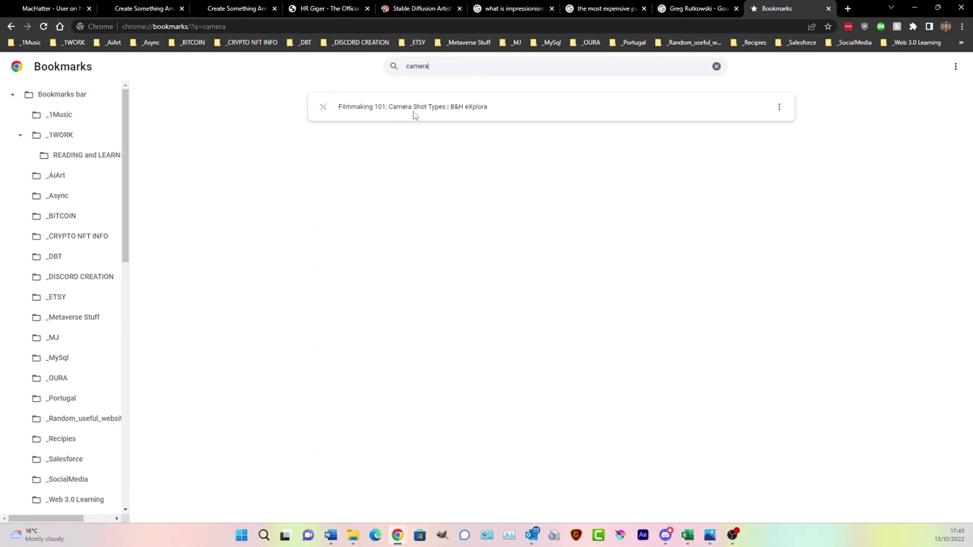
pyautogui.doubleClick(364, 110)
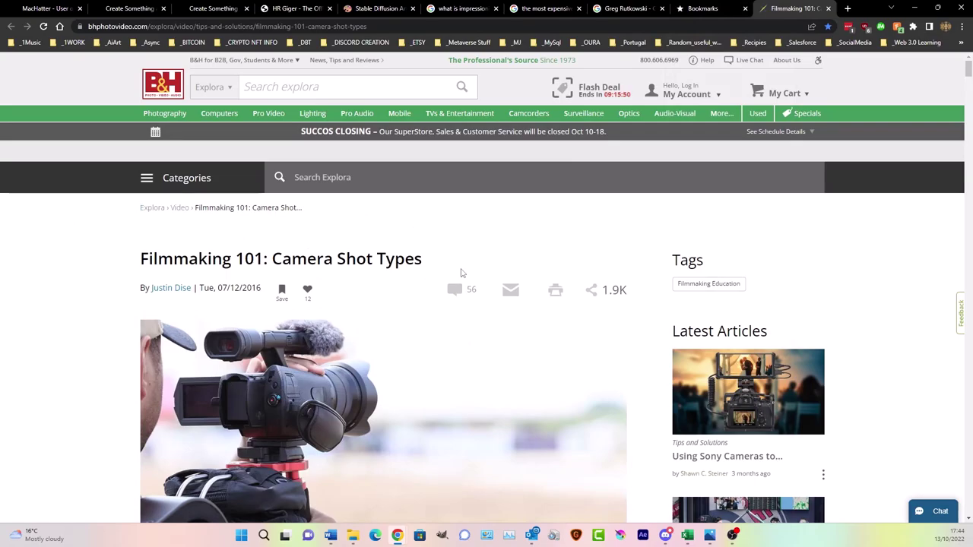
# - Scroll the shot types article to the Extreme Long Shot section
pyautogui.scroll(-10, 435, 314)
pyautogui.scroll(-9, 434, 312)
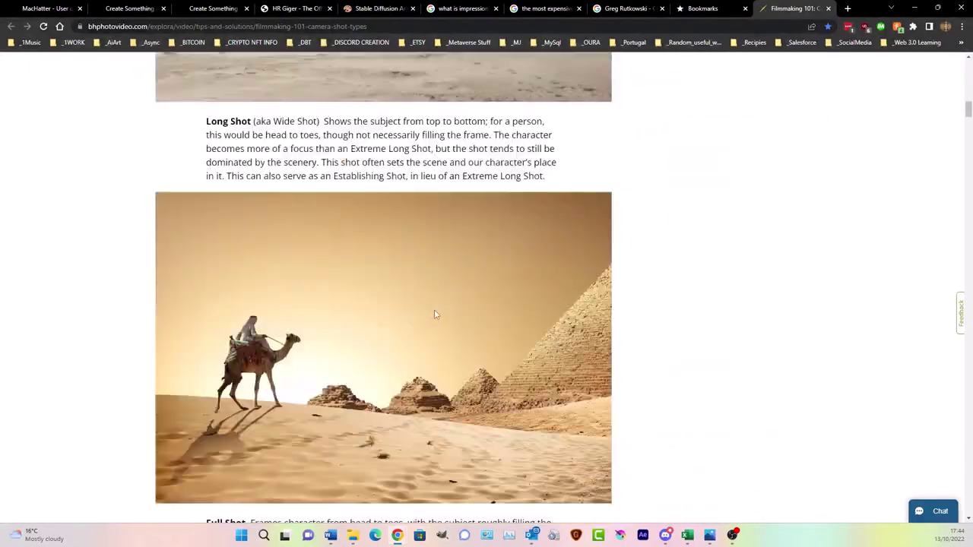
pyautogui.scroll(6, 441, 297)
pyautogui.scroll(3, 441, 289)
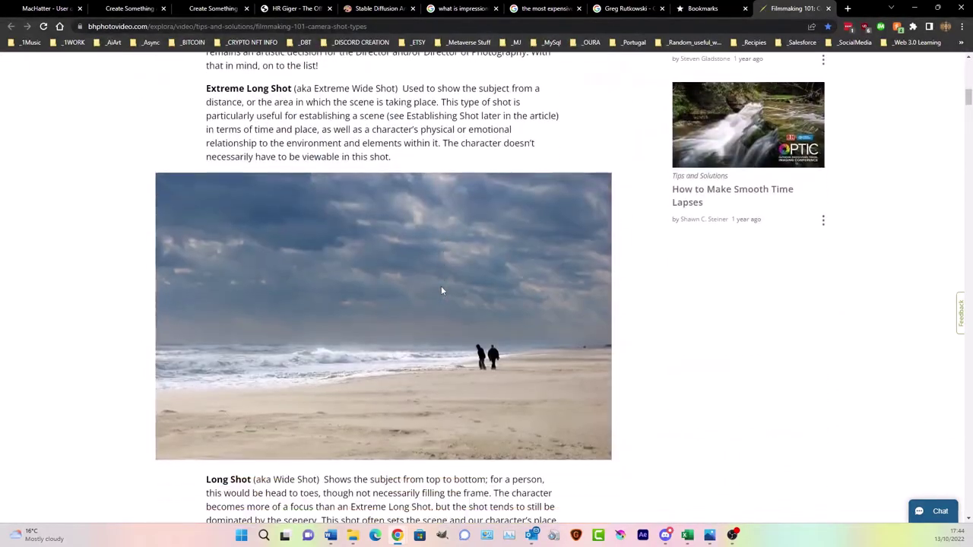
pyautogui.scroll(-2, 441, 287)
pyautogui.scroll(2, 184, 365)
pyautogui.scroll(2, 184, 366)
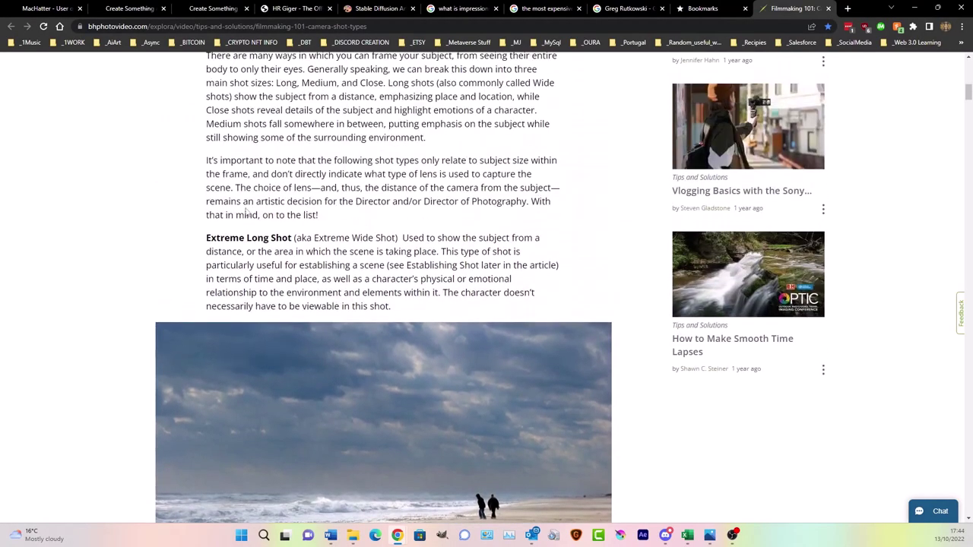
pyautogui.scroll(-4, 495, 271)
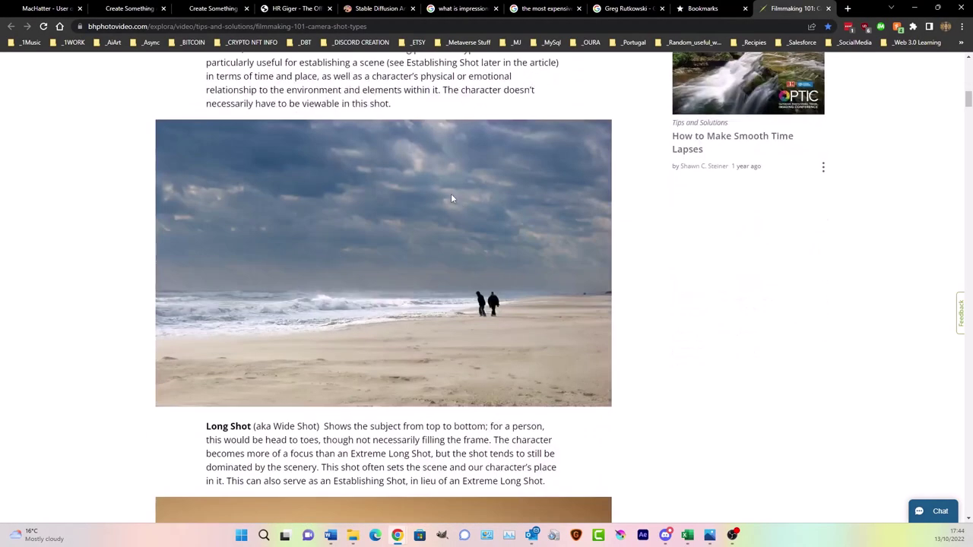
pyautogui.scroll(-8, 454, 199)
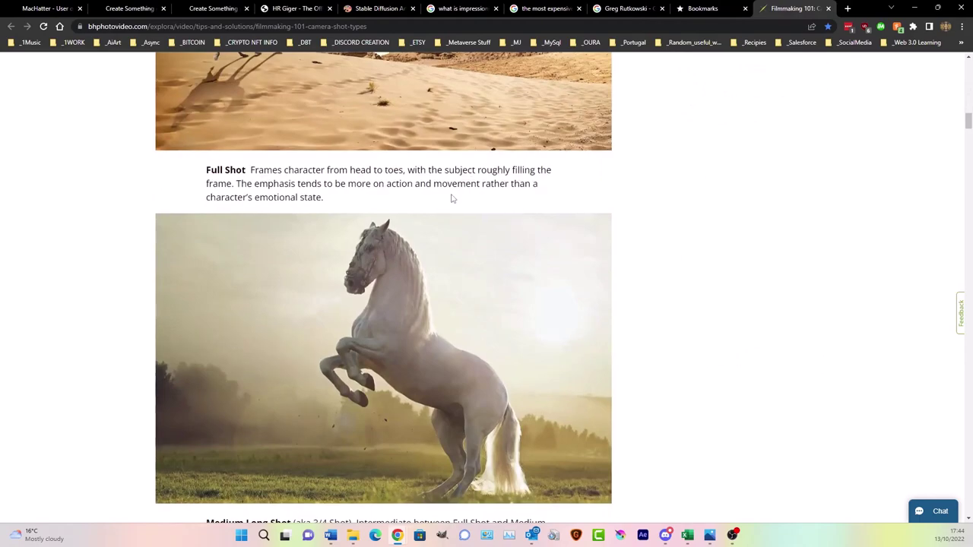
pyautogui.scroll(12, 452, 198)
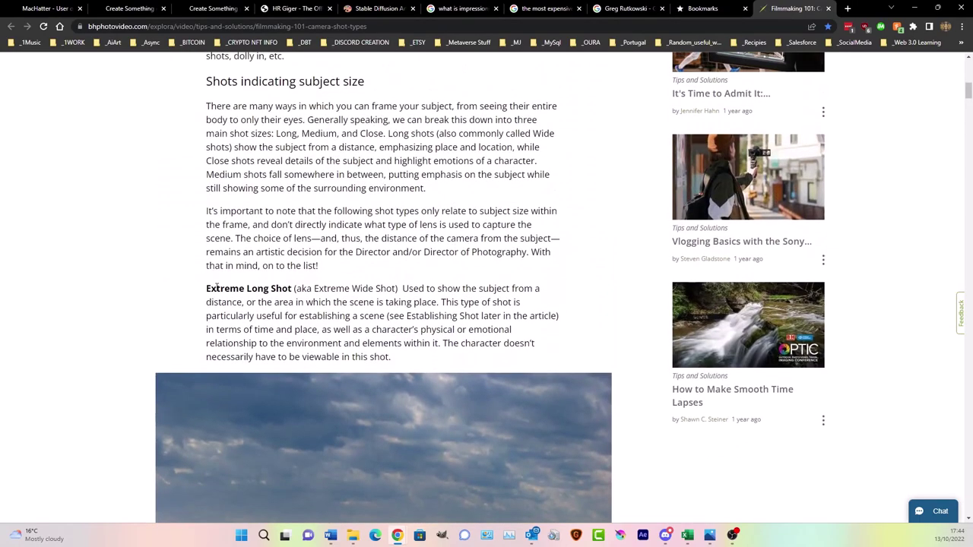
# - Copy the term 'Extreme Long Shot' and return to the NightCafe create page
pyautogui.moveTo(206, 293); pyautogui.dragTo(273, 284)
pyautogui.rightClick(294, 290)
pyautogui.click(319, 297)
pyautogui.click(131, 10)
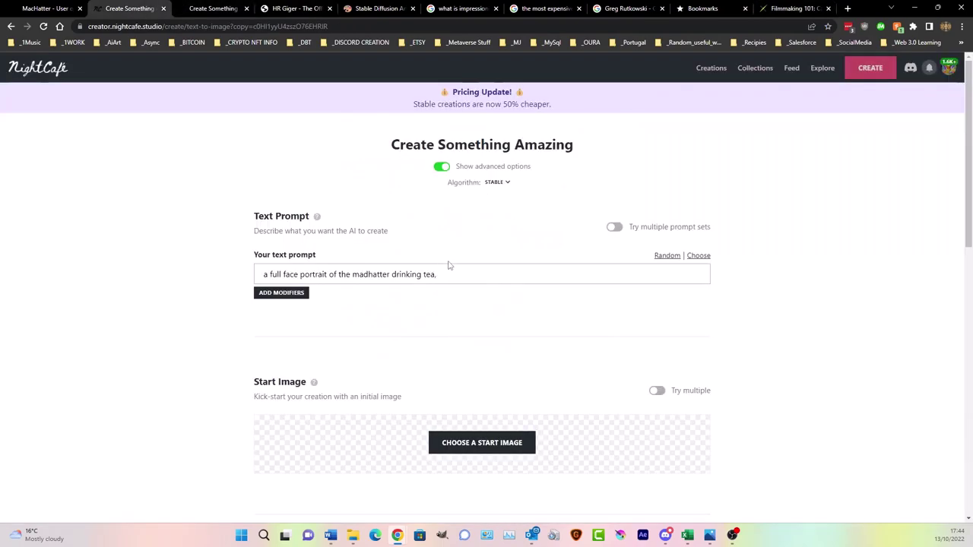
# - Paste 'Extreme Long Shot' at the start of the prompt, removing the '::' separator
pyautogui.click(482, 272)
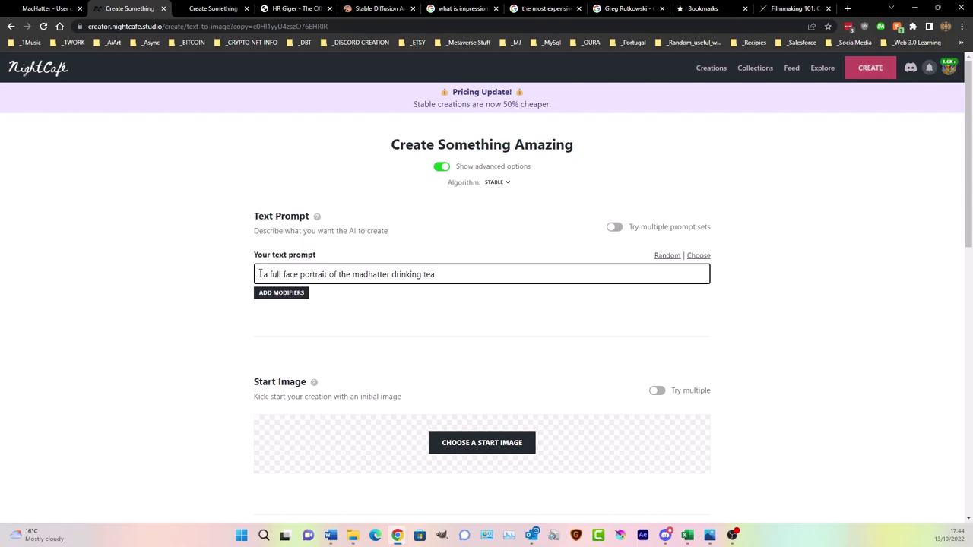
pyautogui.hotkey('ctrl', 'v')
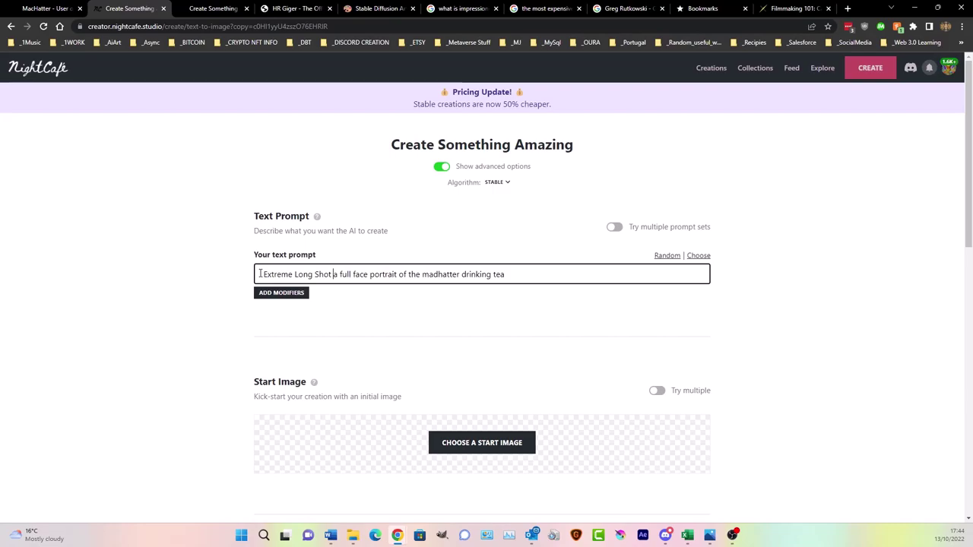
pyautogui.write('::')
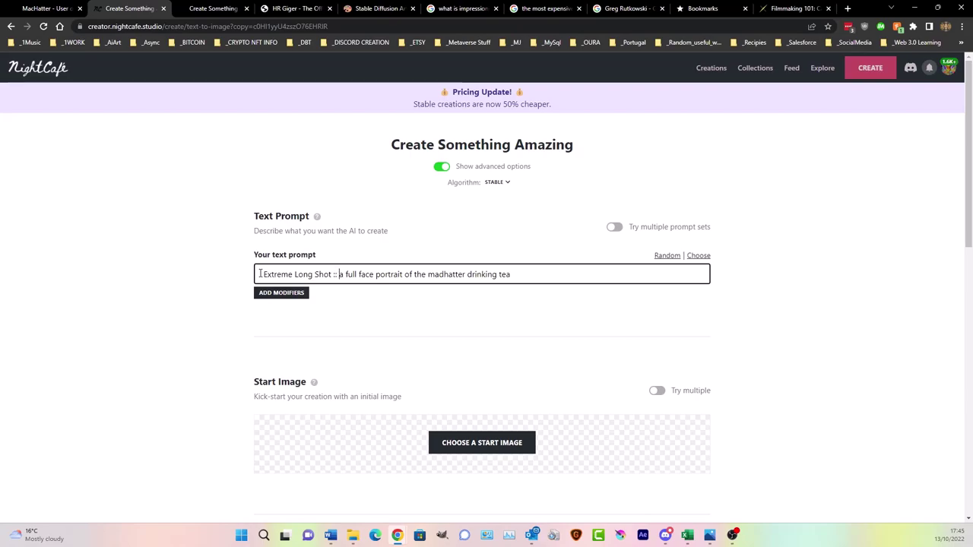
pyautogui.press('BackSpace')
pyautogui.press('BackSpace')
pyautogui.press('BackSpace')
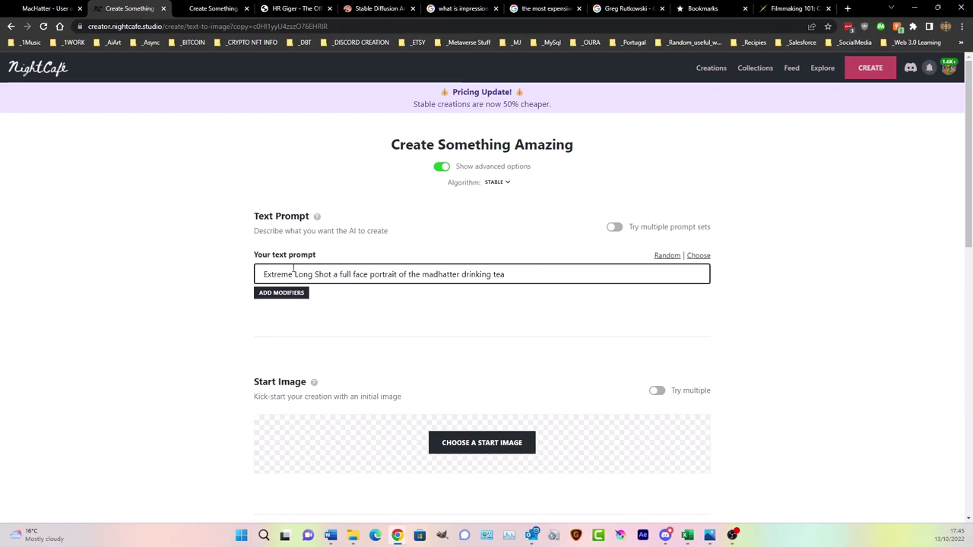
# - Switch Number of Images to 9 and back to 16, then create it for 4 credits
pyautogui.scroll(-5, 330, 300)
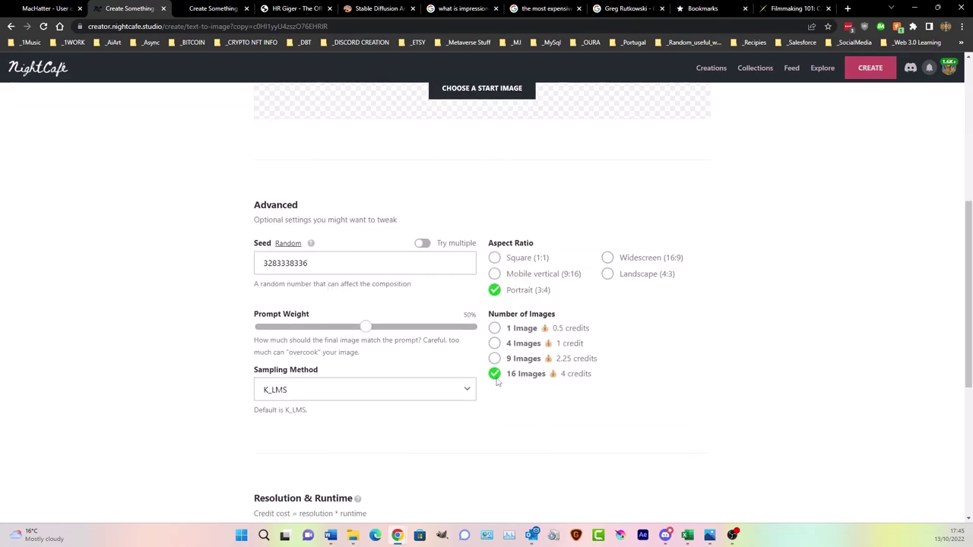
pyautogui.scroll(-4, 497, 382)
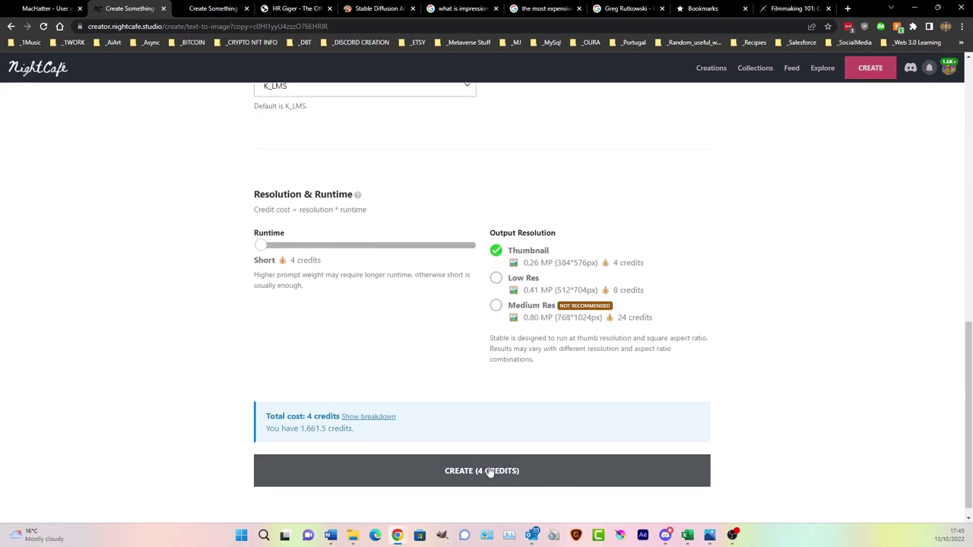
pyautogui.scroll(4, 491, 478)
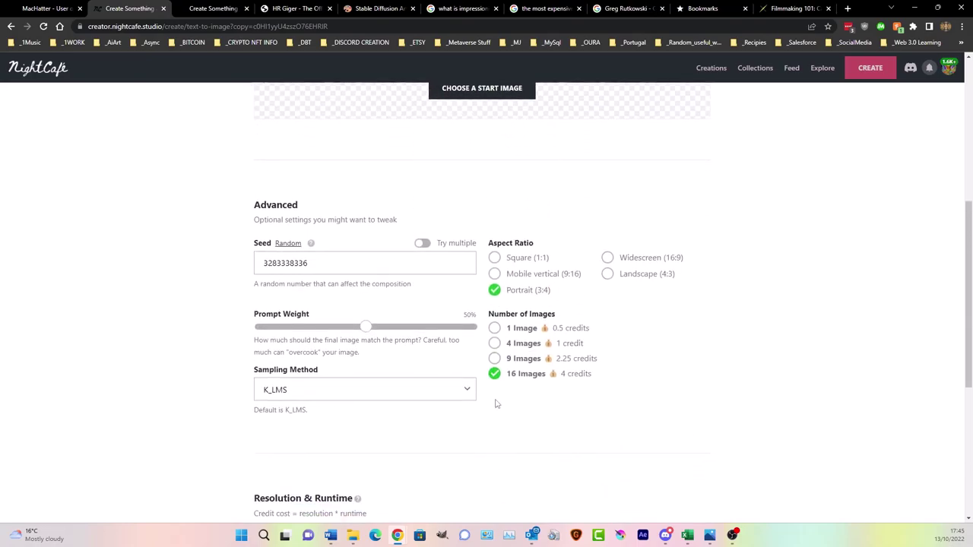
pyautogui.scroll(-4, 494, 403)
pyautogui.scroll(3, 493, 402)
pyautogui.click(495, 243)
pyautogui.scroll(-3, 439, 323)
pyautogui.scroll(3, 456, 320)
pyautogui.click(495, 309)
pyautogui.scroll(-3, 482, 358)
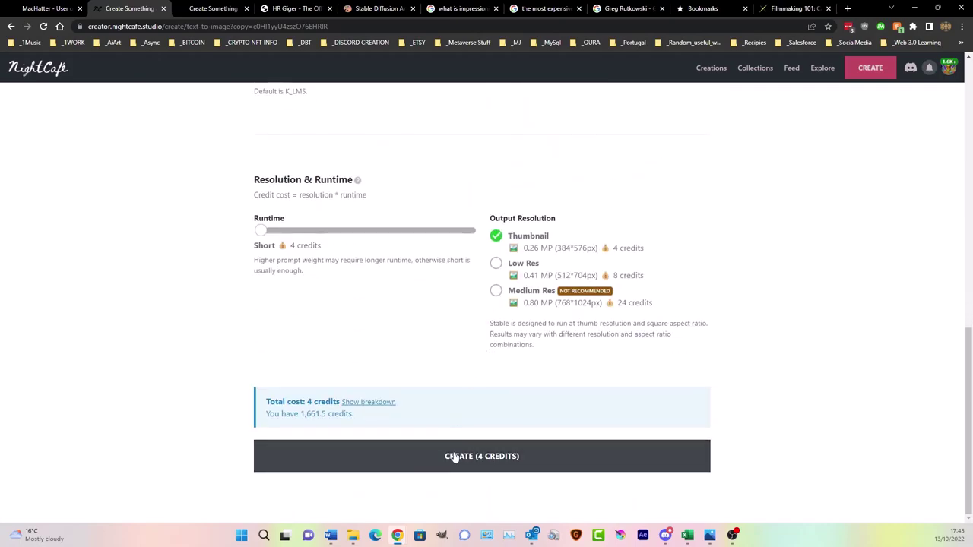
pyautogui.click(454, 458)
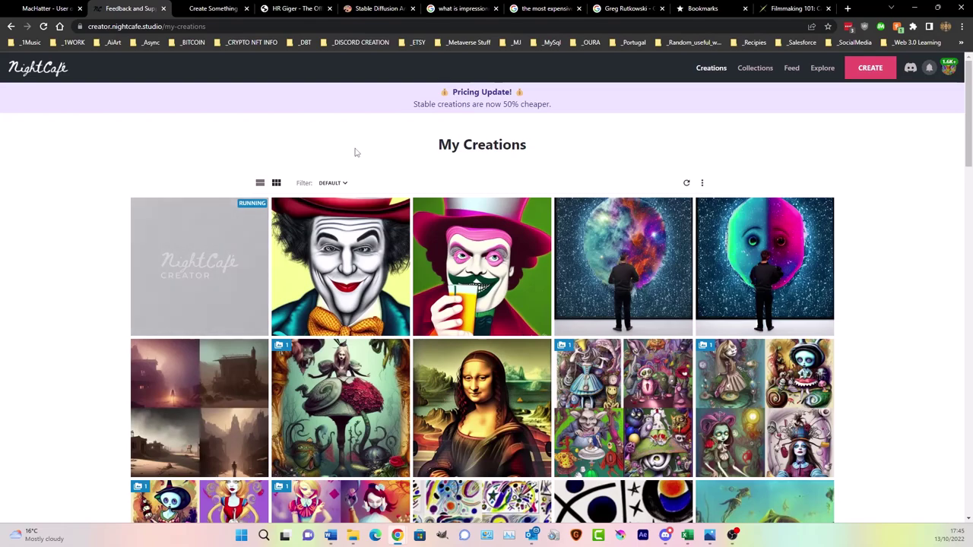
# - Copy the full-face Mad Hatter creation's title prompt and open a new browser tab
pyautogui.click(353, 243)
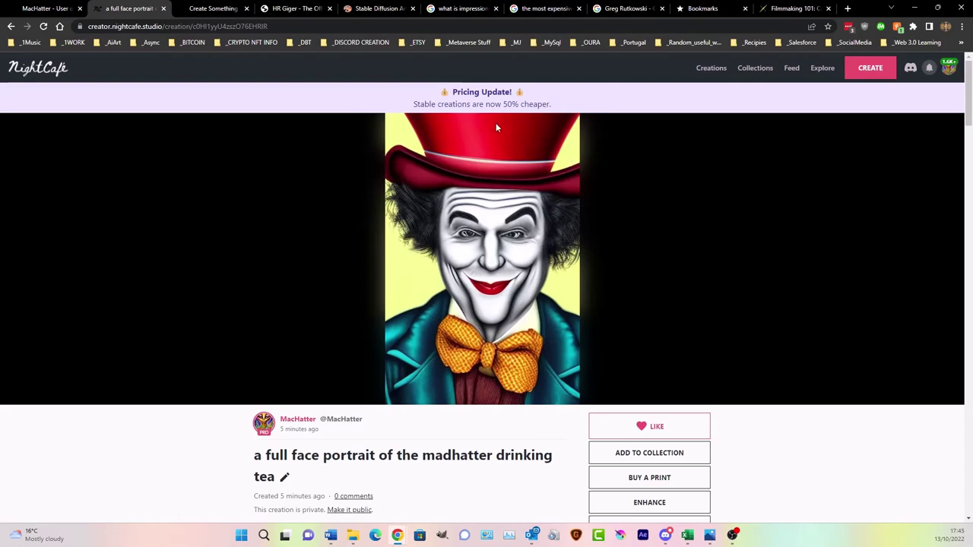
pyautogui.scroll(-2, 441, 291)
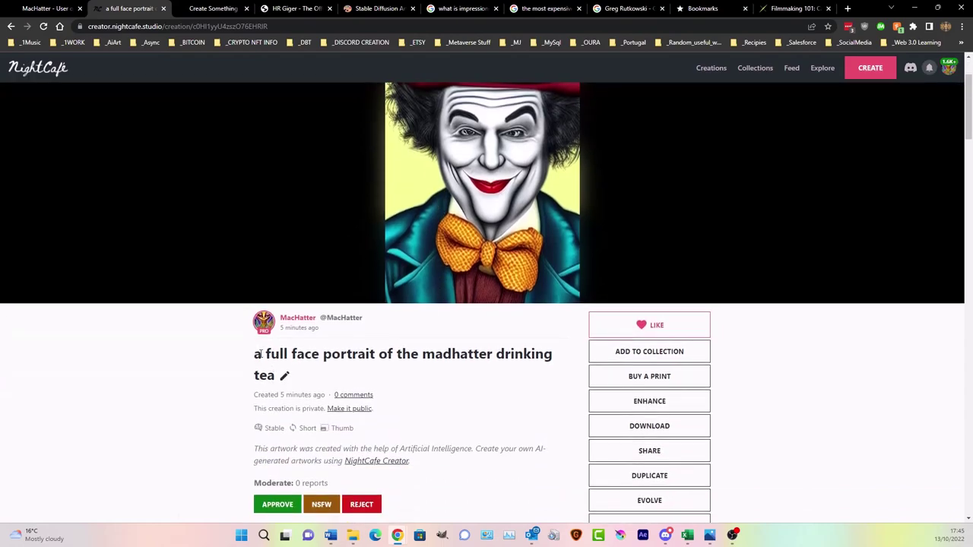
pyautogui.moveTo(256, 354); pyautogui.dragTo(279, 376)
pyautogui.rightClick(320, 354)
pyautogui.click(342, 360)
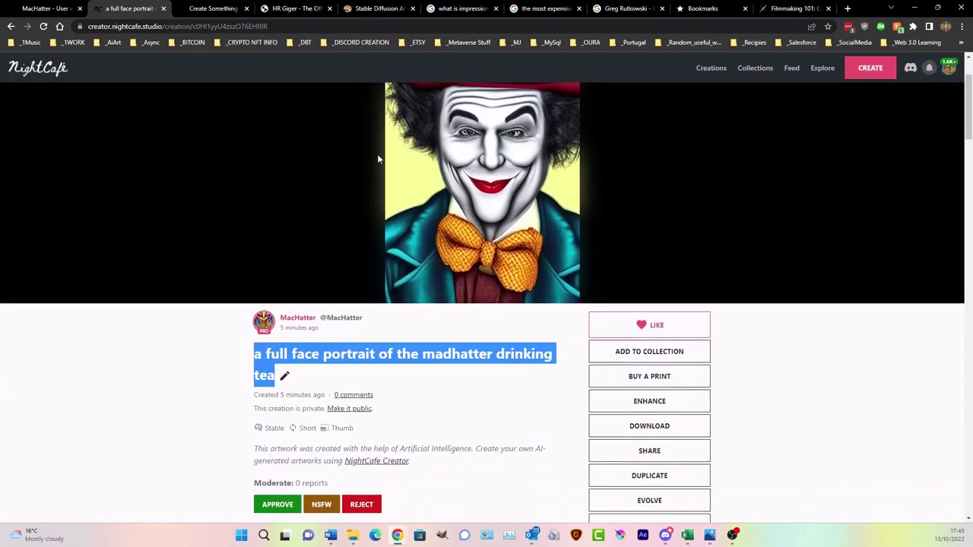
pyautogui.click(848, 8)
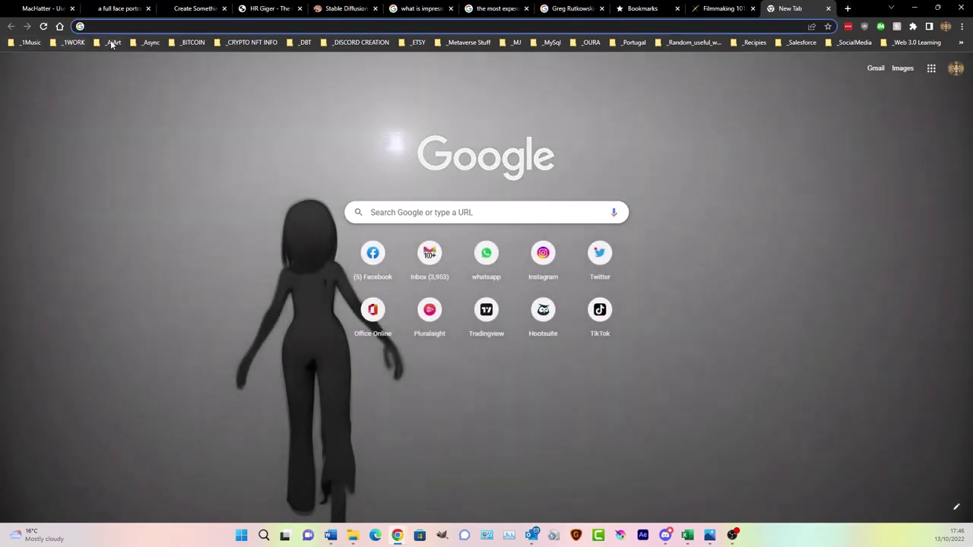
# - Begin the DALL·E sign-in from the _AiArt bookmarks, then open the newest 'Extreme Long Shot' Mad Hatter creation
pyautogui.click(113, 42)
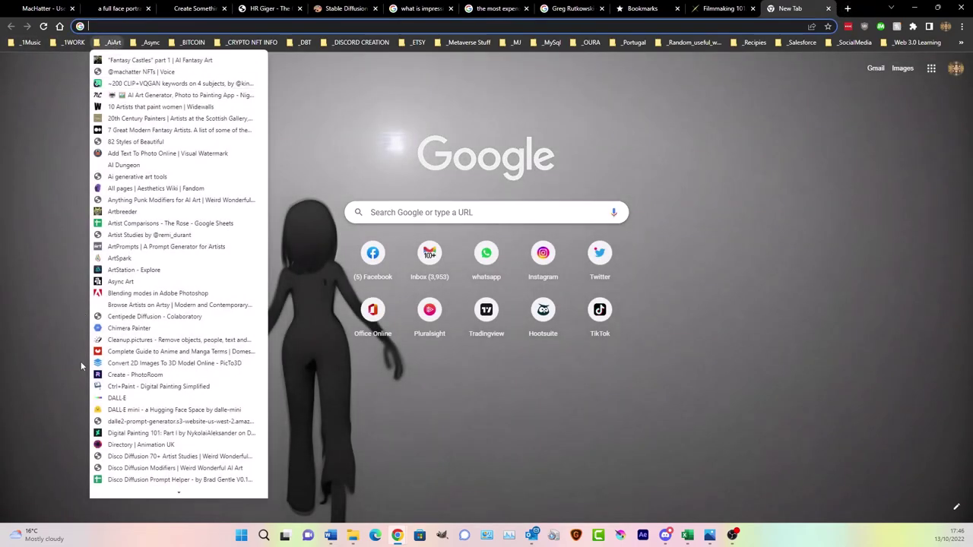
pyautogui.click(120, 398)
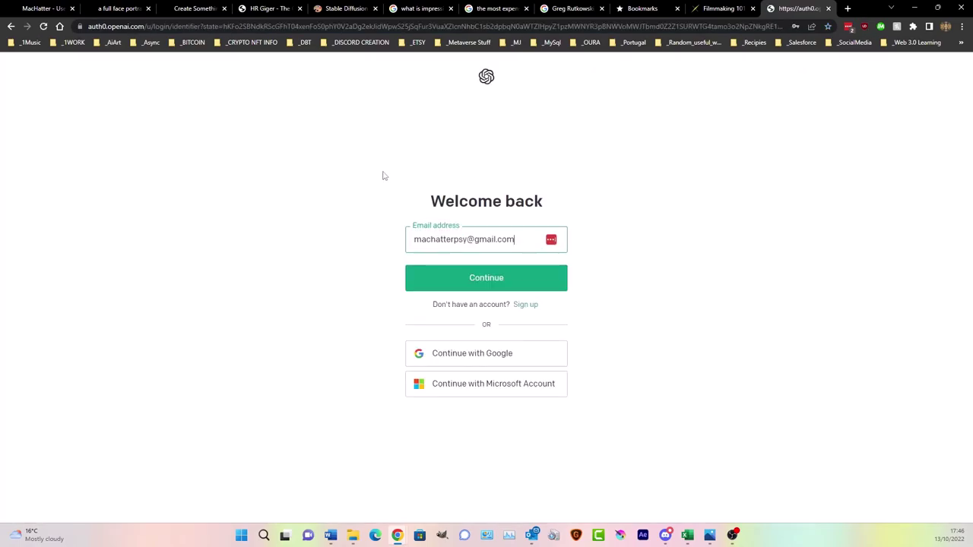
pyautogui.click(493, 294)
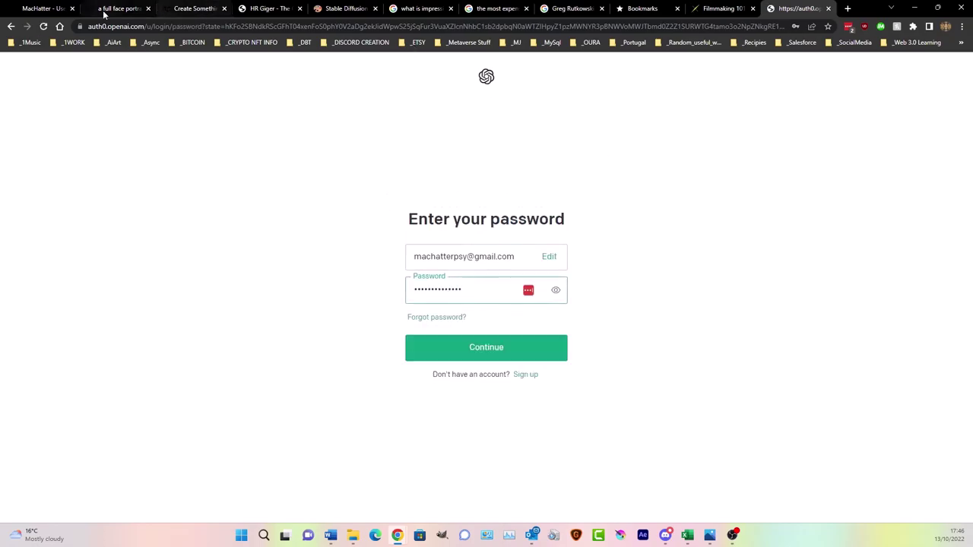
pyautogui.click(51, 14)
pyautogui.click(192, 227)
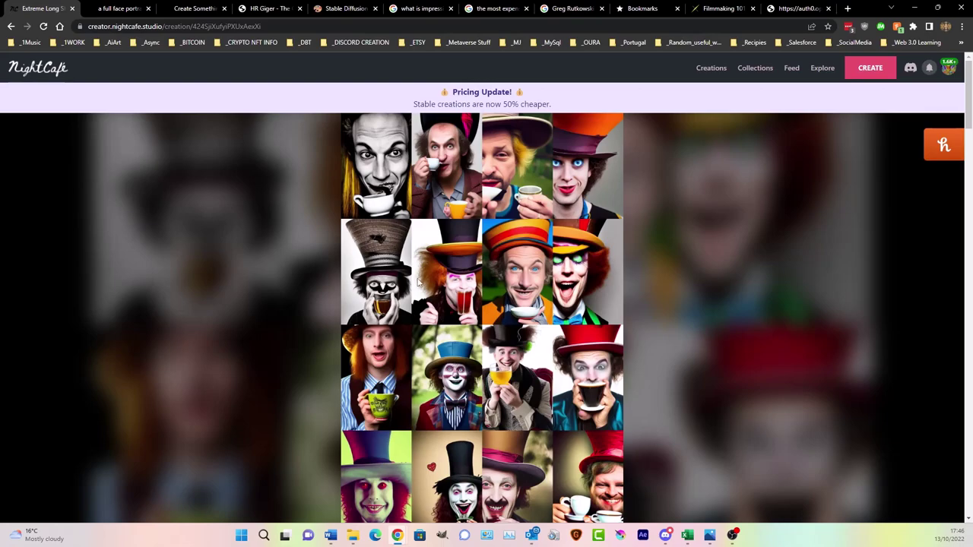
pyautogui.scroll(-2, 420, 283)
pyautogui.scroll(-1, 447, 323)
pyautogui.scroll(-2, 447, 323)
pyautogui.moveTo(255, 232); pyautogui.dragTo(384, 233)
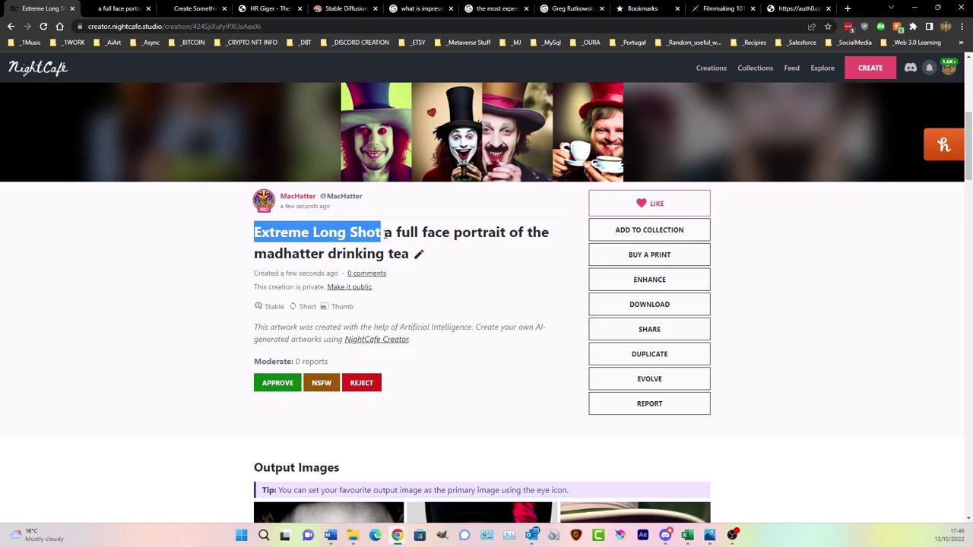
pyautogui.scroll(2, 417, 266)
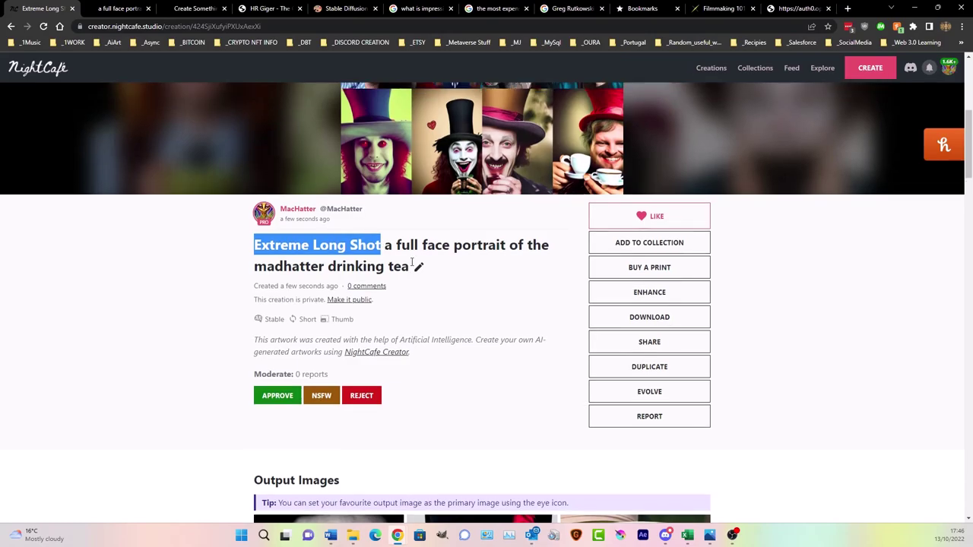
pyautogui.scroll(-6, 417, 267)
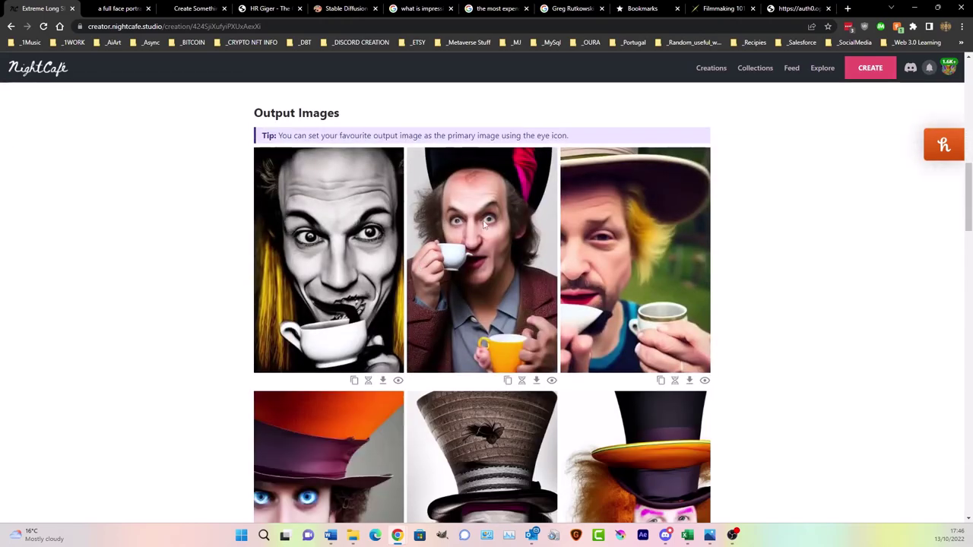
pyautogui.scroll(-3, 336, 259)
pyautogui.scroll(-1, 335, 260)
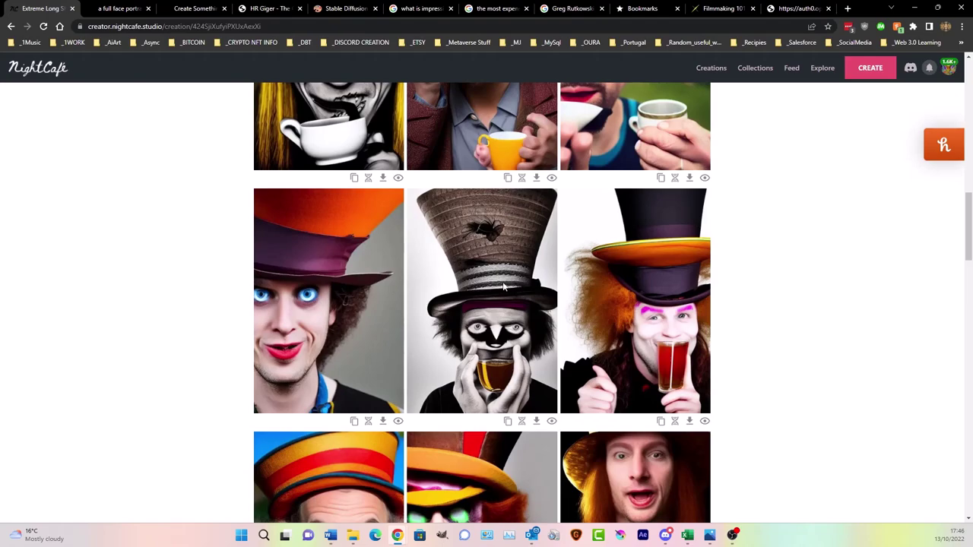
pyautogui.scroll(-5, 502, 287)
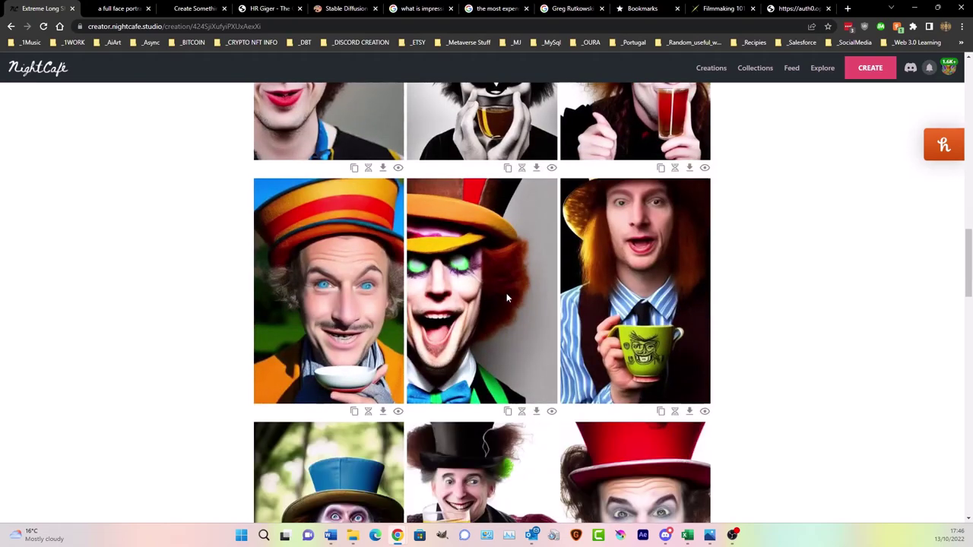
pyautogui.scroll(-2, 507, 295)
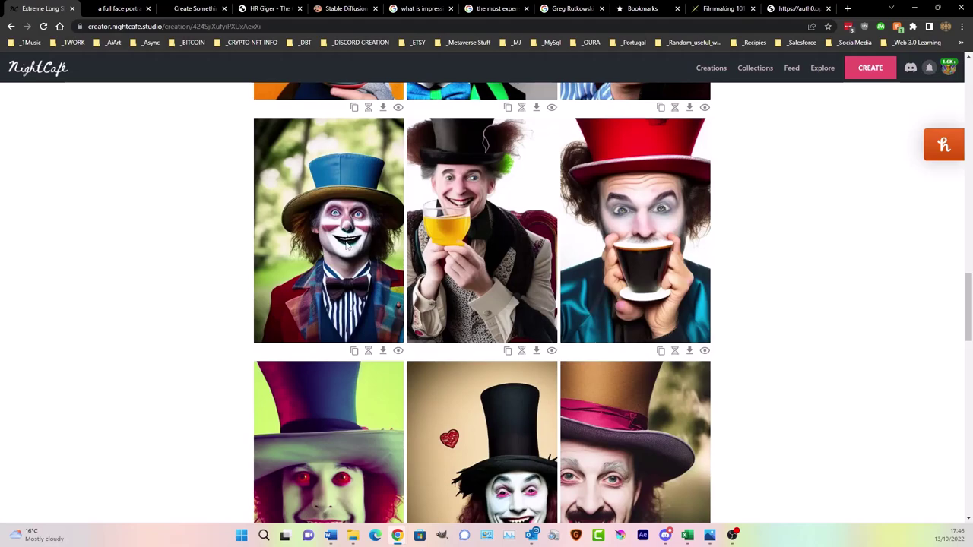
pyautogui.scroll(-2, 345, 244)
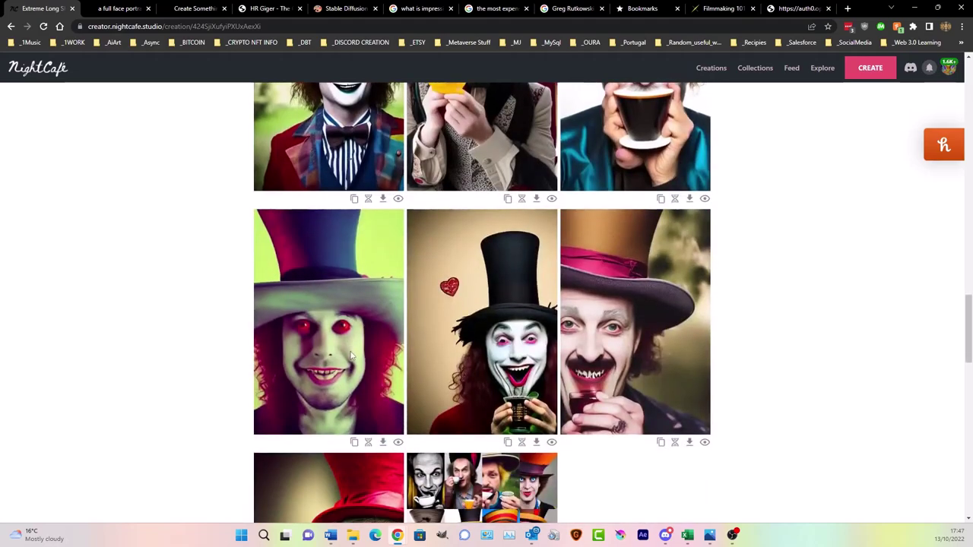
pyautogui.scroll(-1, 598, 357)
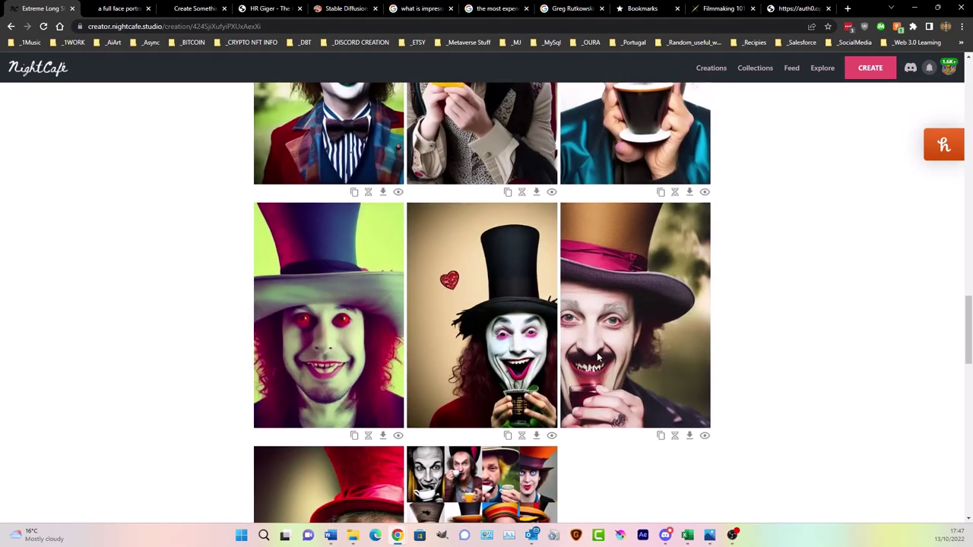
pyautogui.scroll(-1, 598, 358)
pyautogui.scroll(1, 363, 384)
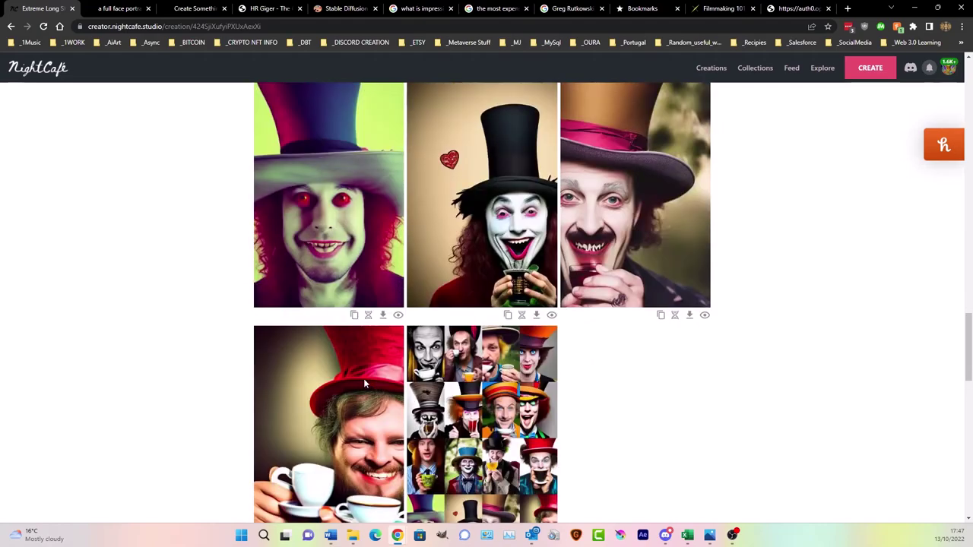
pyautogui.scroll(7, 364, 384)
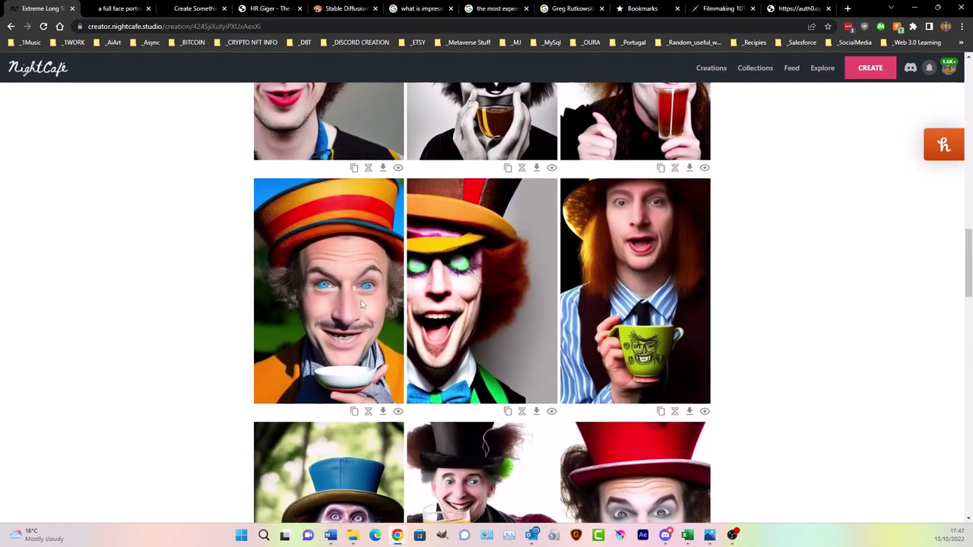
pyautogui.scroll(3, 410, 312)
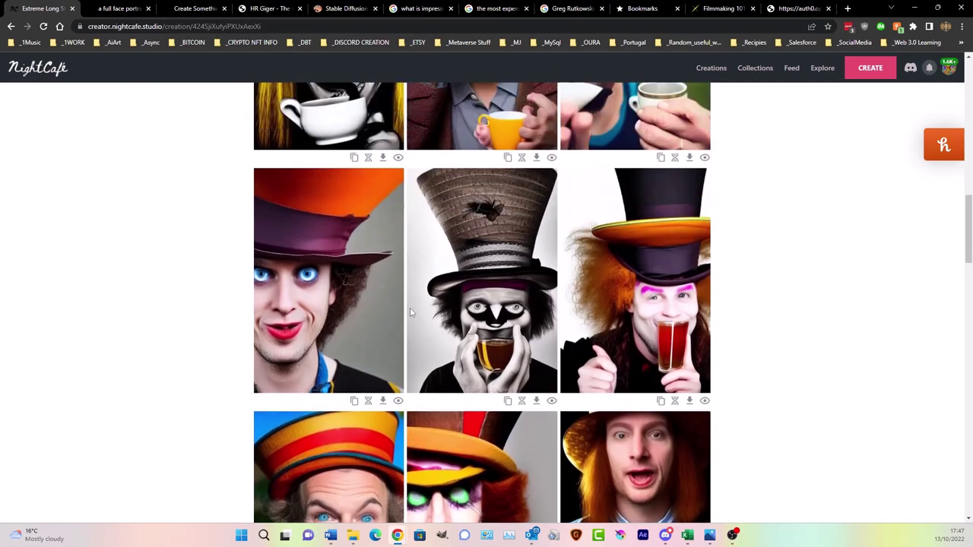
pyautogui.scroll(2, 409, 311)
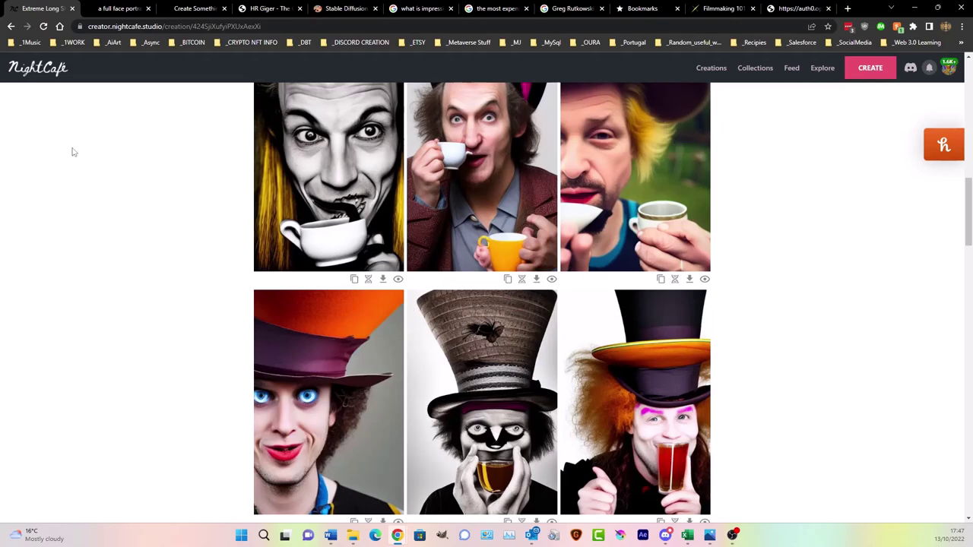
pyautogui.scroll(15, 191, 159)
pyautogui.scroll(2, 189, 155)
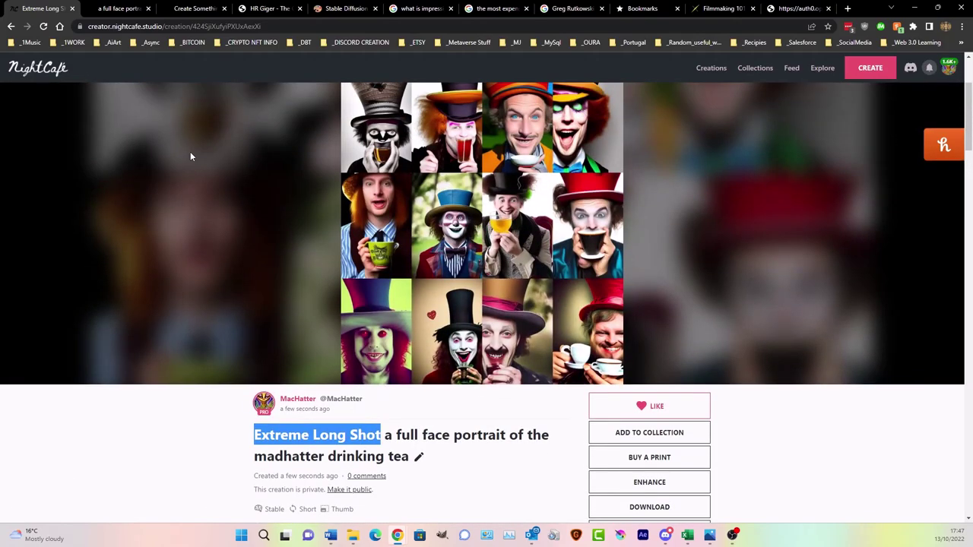
pyautogui.scroll(1, 191, 156)
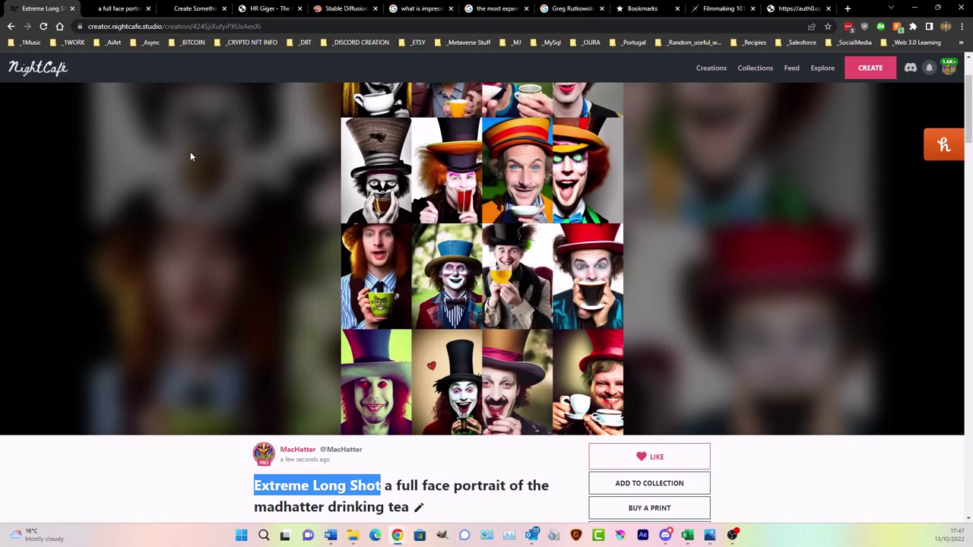
pyautogui.scroll(-2, 190, 157)
pyautogui.click(240, 339)
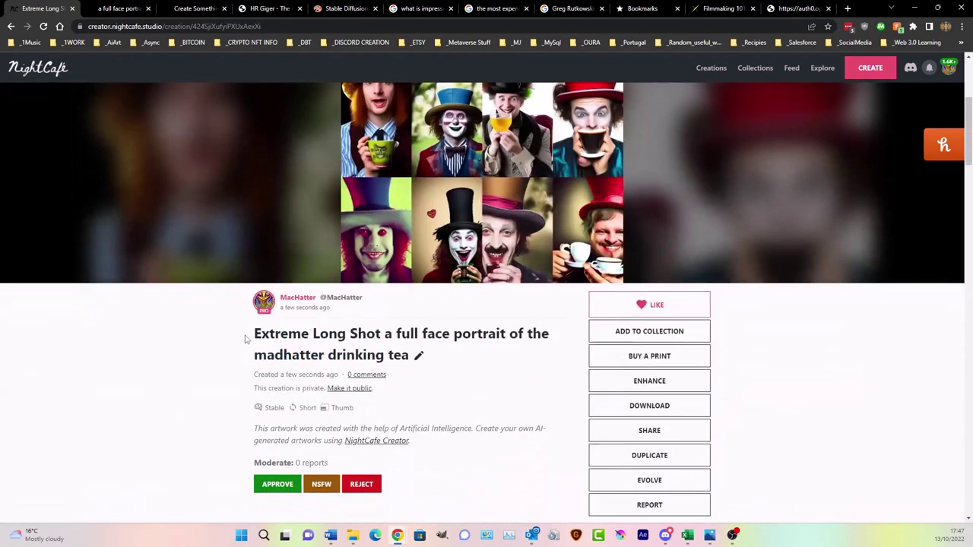
pyautogui.moveTo(252, 336); pyautogui.dragTo(384, 346)
pyautogui.click(384, 345)
pyautogui.scroll(-10, 543, 311)
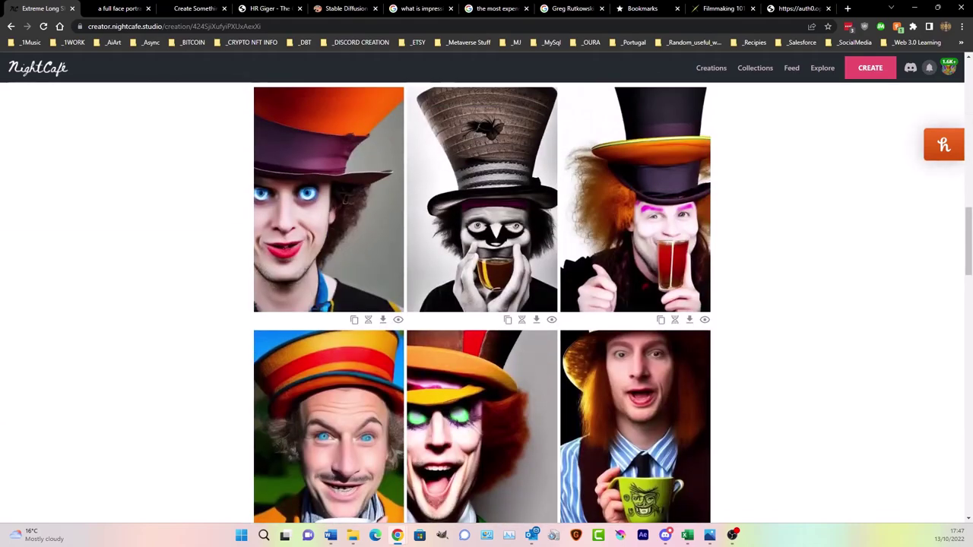
pyautogui.scroll(1, 553, 232)
pyautogui.scroll(-5, 559, 220)
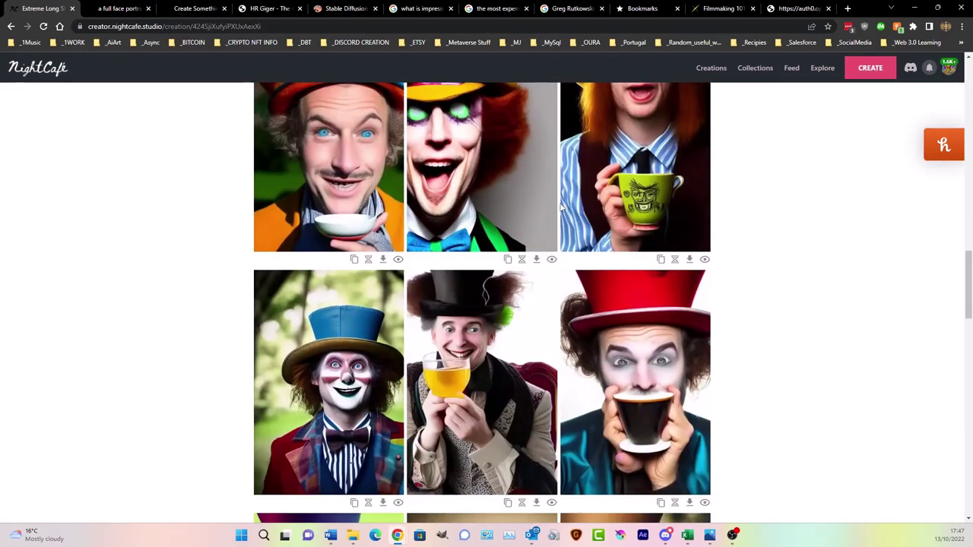
pyautogui.scroll(-2, 562, 207)
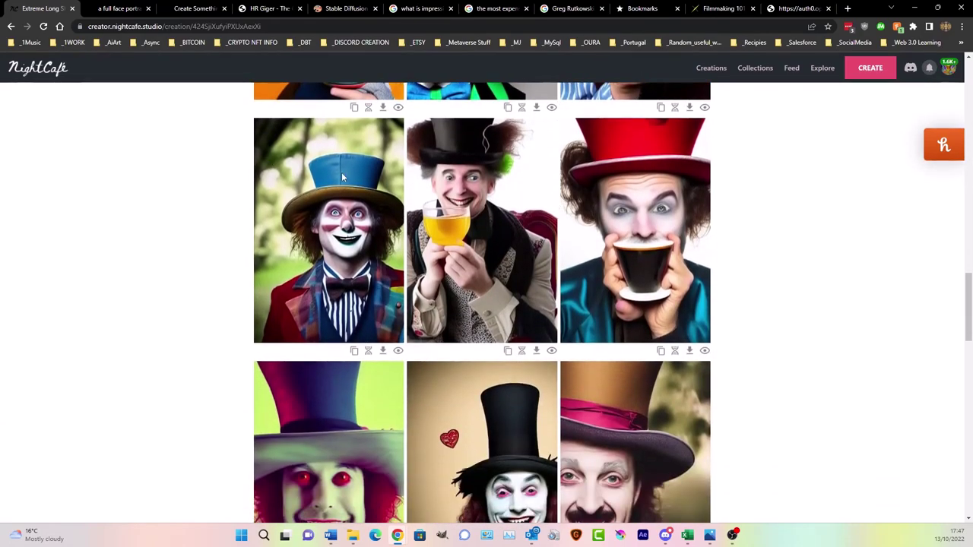
pyautogui.scroll(-3, 331, 221)
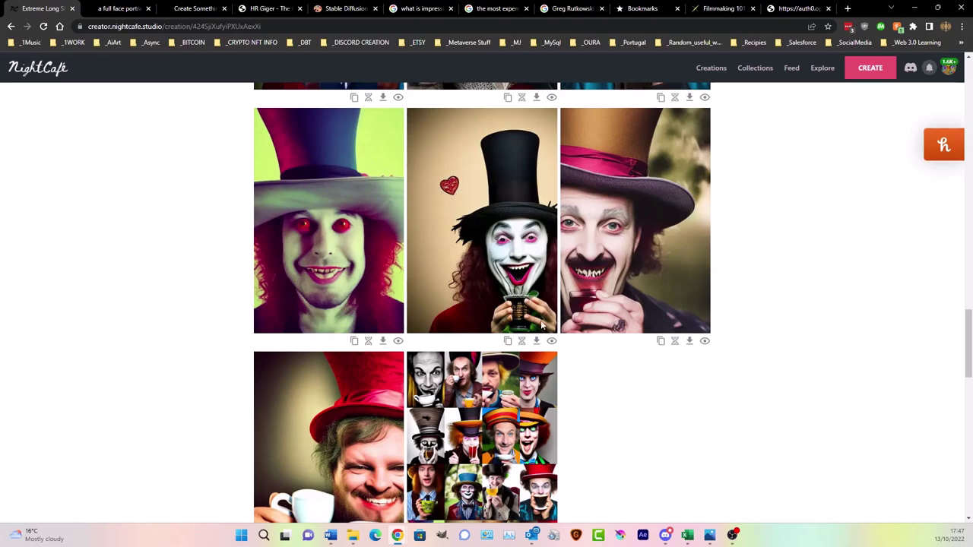
pyautogui.scroll(2, 676, 295)
pyautogui.scroll(15, 681, 298)
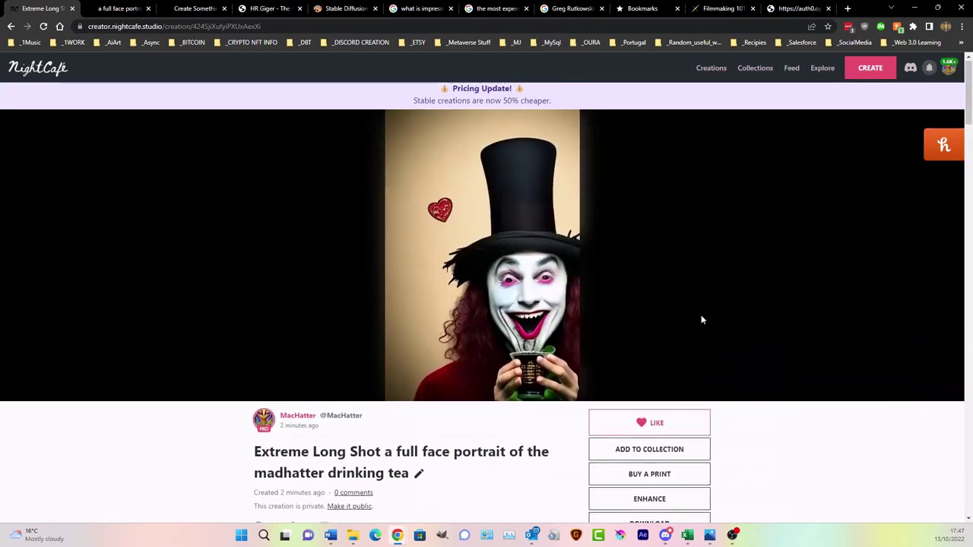
pyautogui.scroll(-3, 701, 315)
# - Start an evolve of the Mad Hatter creation using the black-hat image as the start image
pyautogui.click(653, 324)
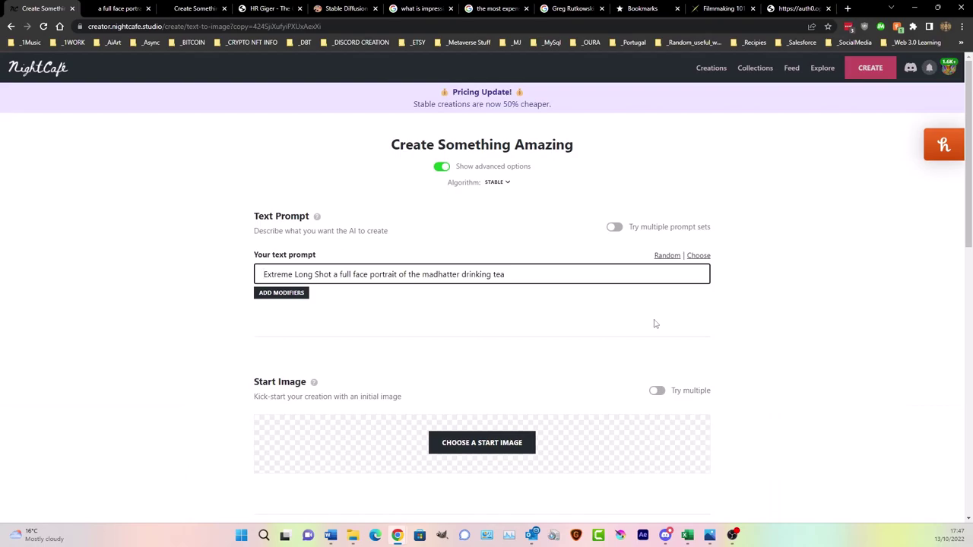
pyautogui.click(11, 26)
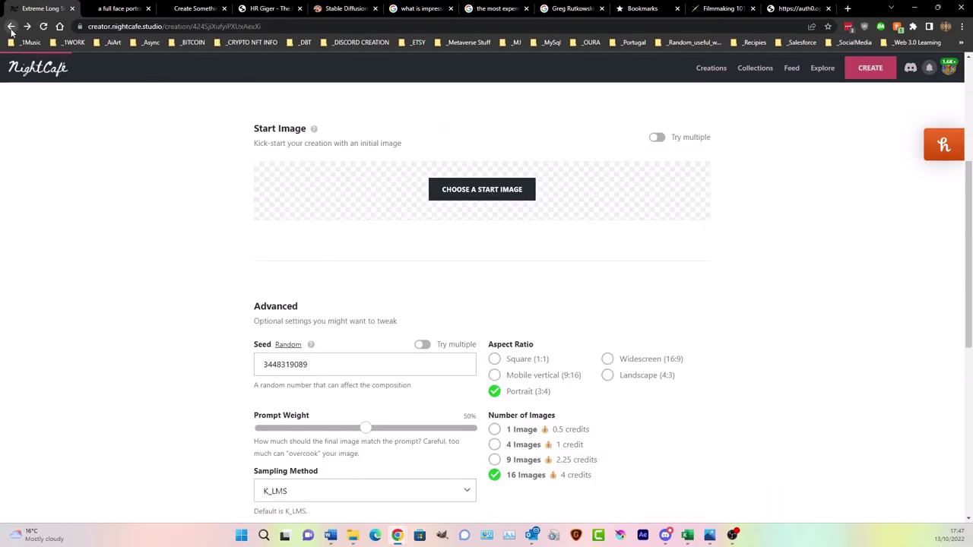
pyautogui.scroll(-3, 465, 257)
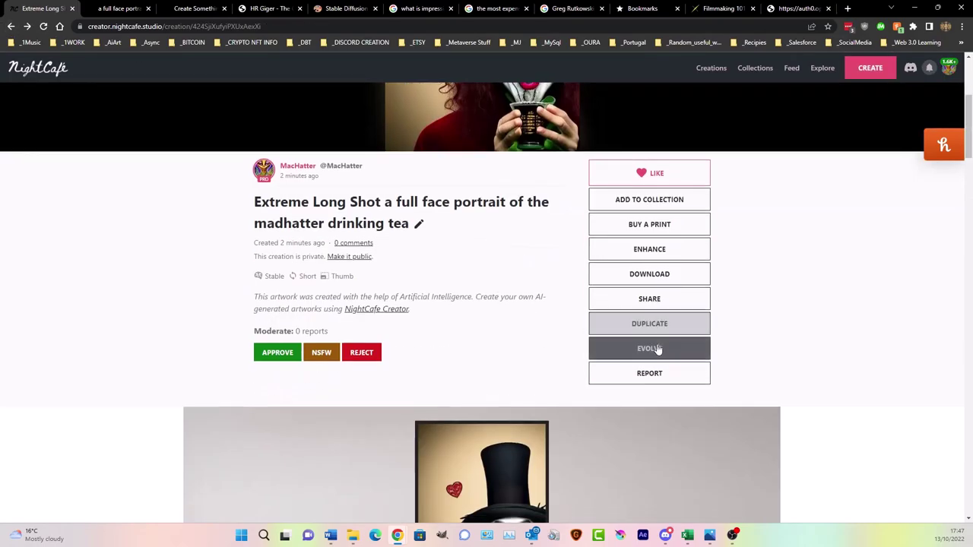
pyautogui.click(659, 349)
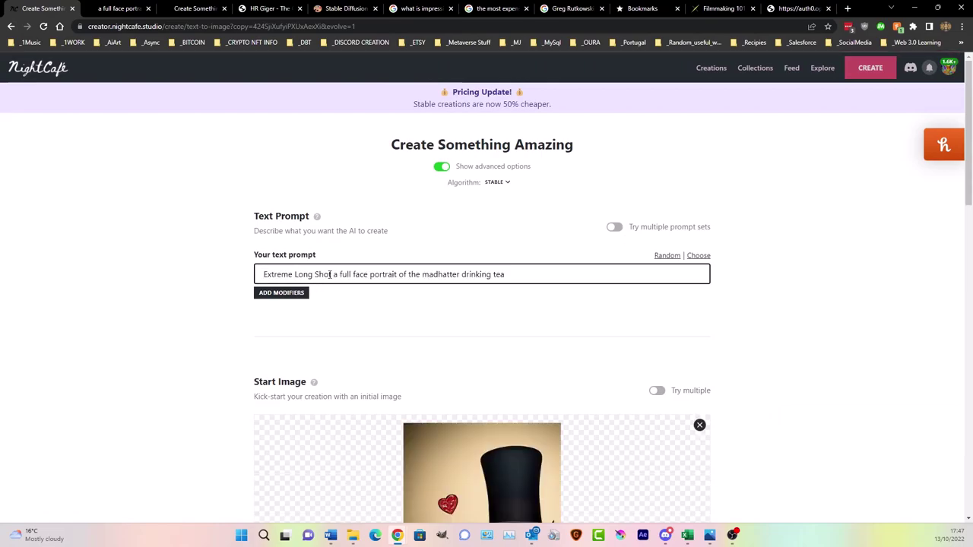
# - Remove 'Extreme Long Shot' from the prompt and append 'art by tim burton' to its end
pyautogui.moveTo(334, 274); pyautogui.dragTo(104, 292)
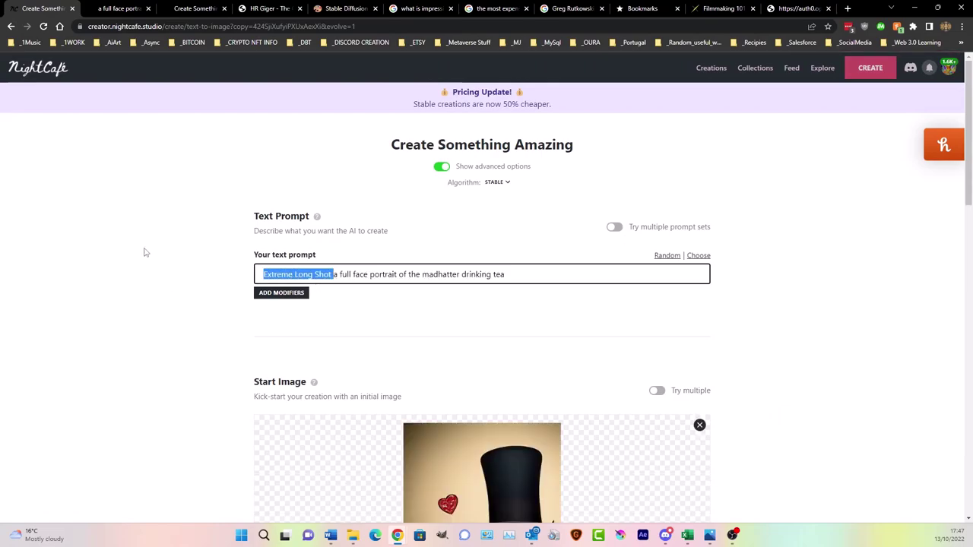
pyautogui.press('BackSpace')
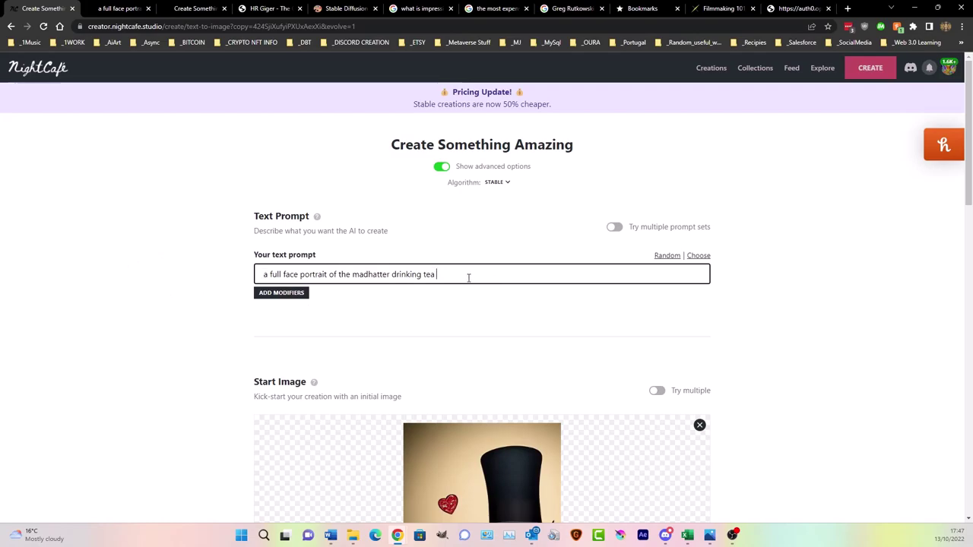
pyautogui.write('art by tim burton')
pyautogui.scroll(-4, 108, 302)
pyautogui.scroll(1, 426, 274)
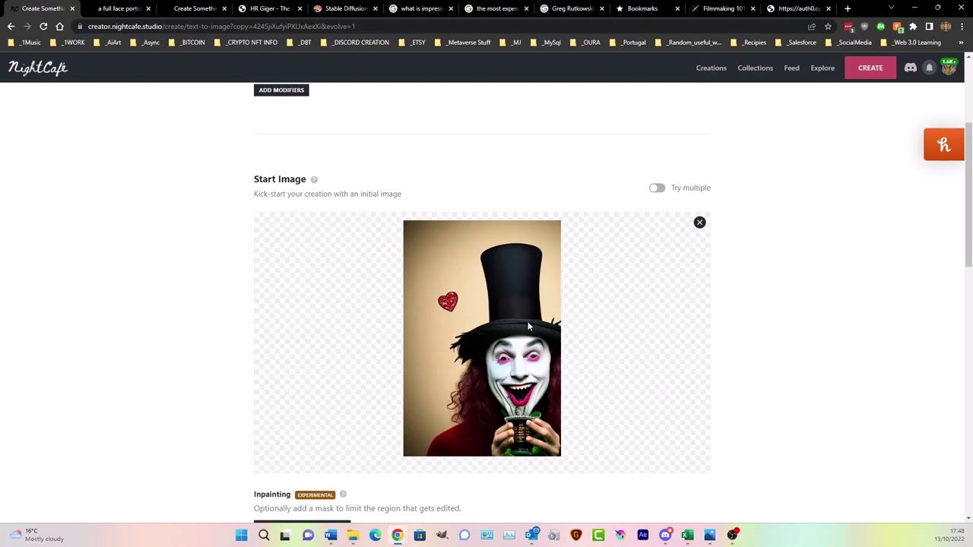
pyautogui.scroll(-1, 528, 325)
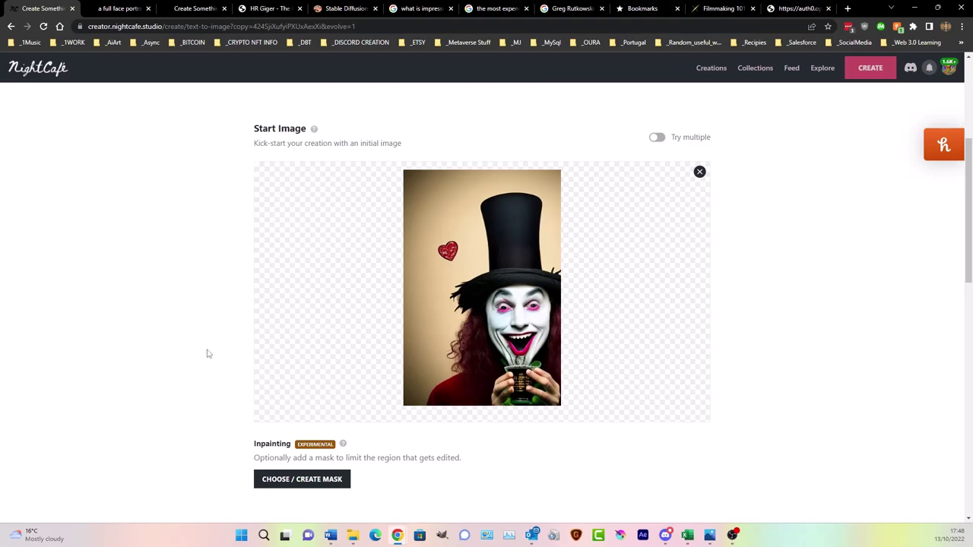
pyautogui.click(313, 487)
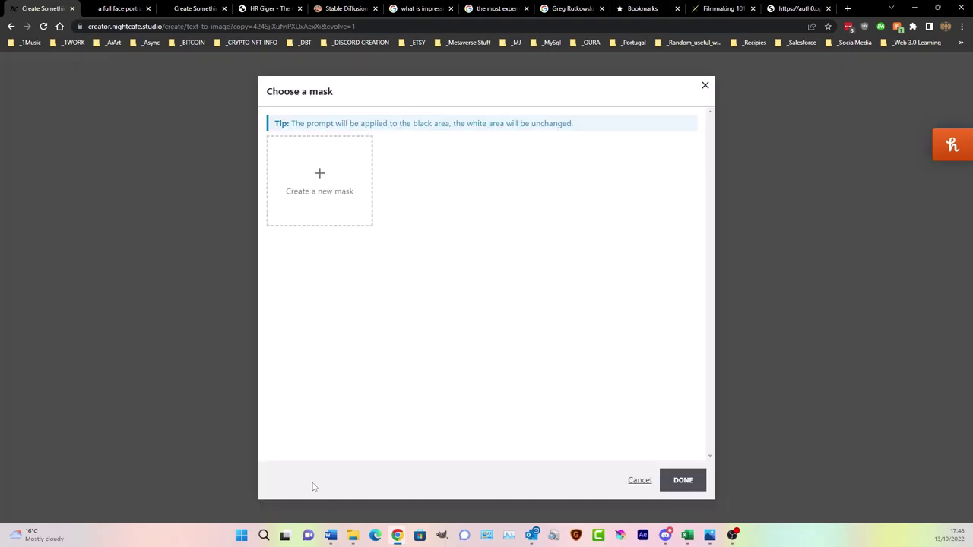
pyautogui.click(342, 174)
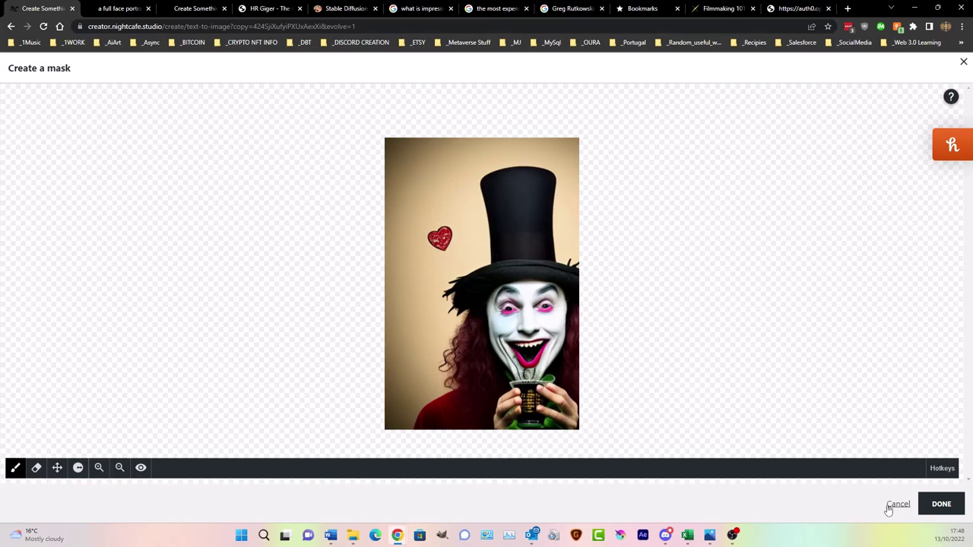
pyautogui.click(891, 505)
pyautogui.click(706, 87)
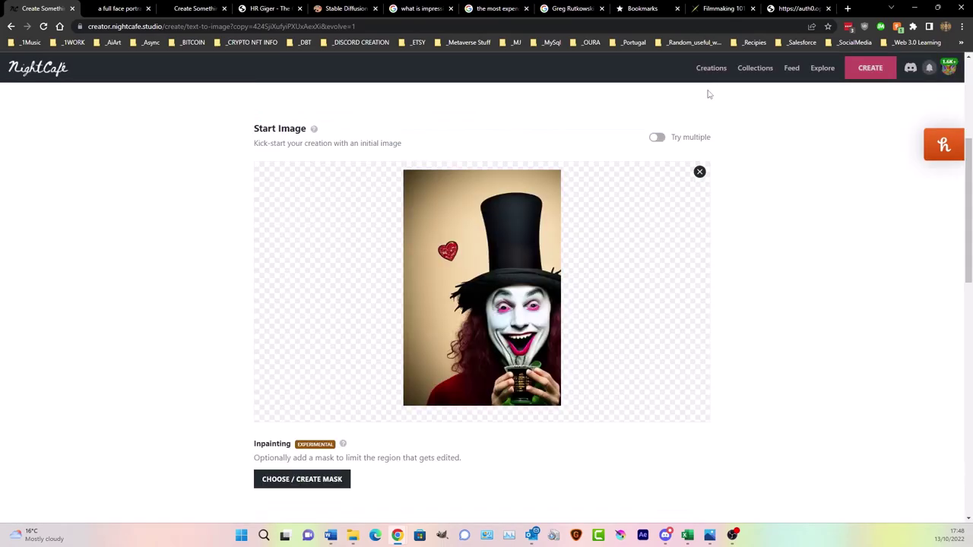
# - Create the evolved Mad Hatter image set for 4 credits
pyautogui.scroll(3, 468, 251)
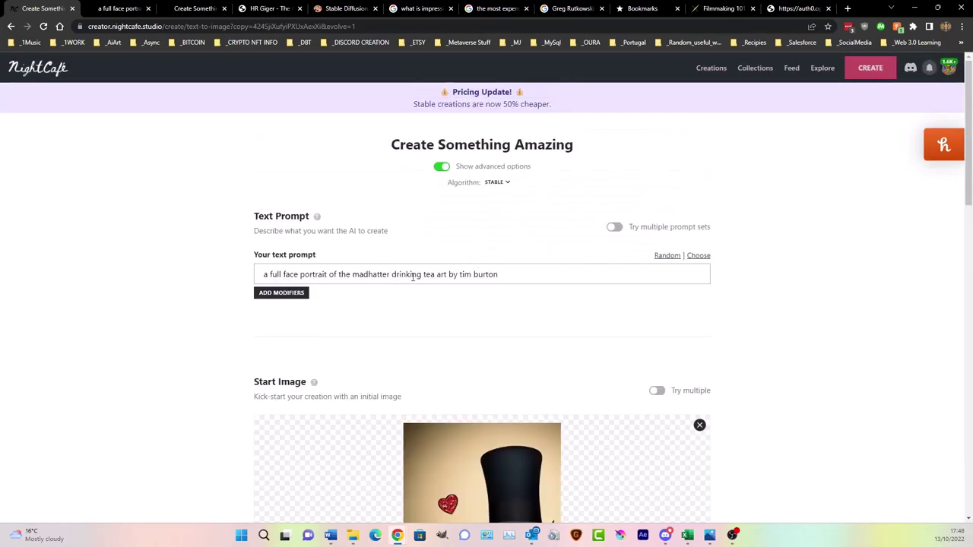
pyautogui.scroll(-12, 497, 267)
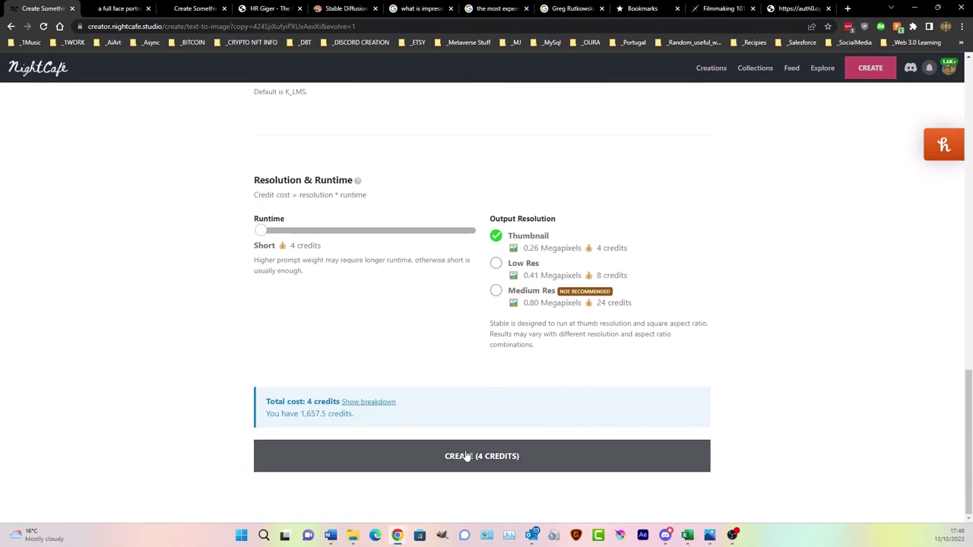
pyautogui.click(463, 457)
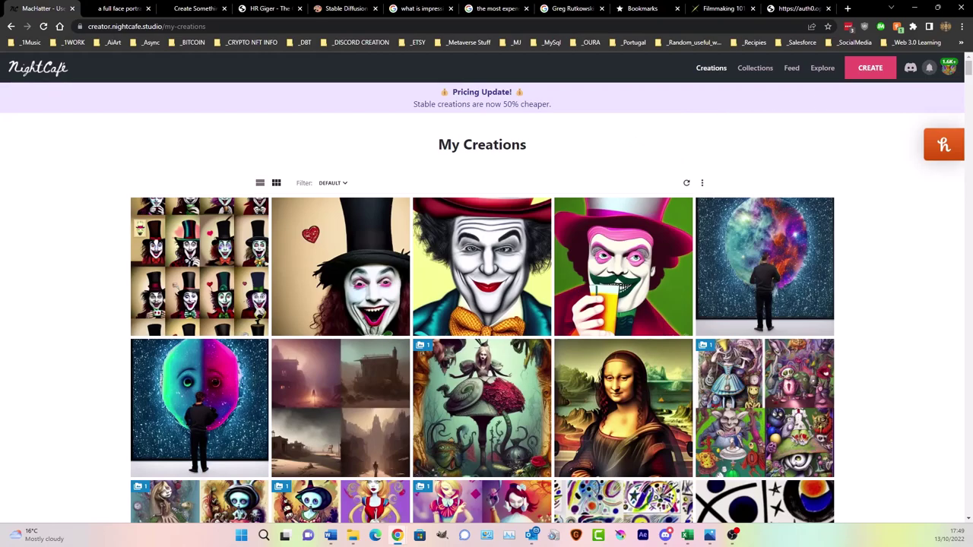
# - Open the newest creation in My Creations and scroll down to its Tim Burton-style output images
pyautogui.click(203, 243)
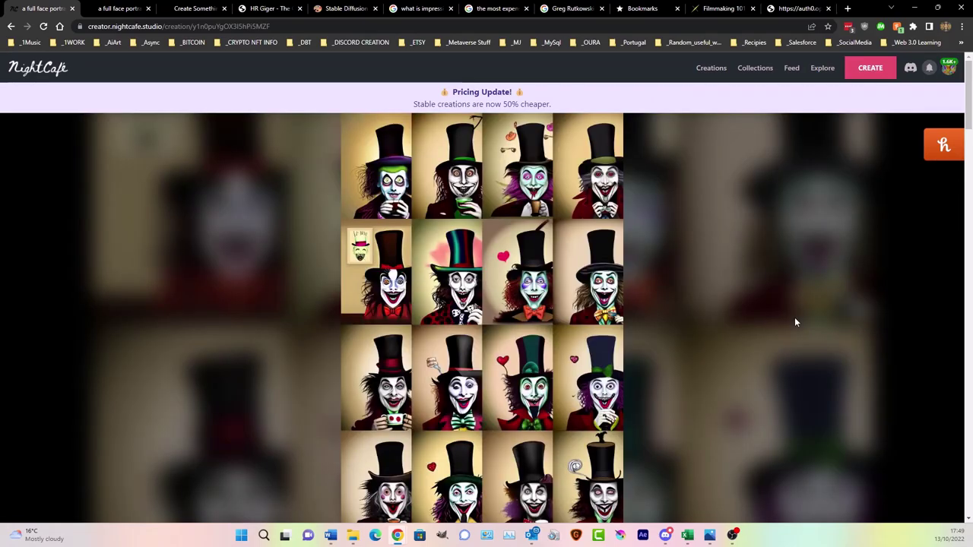
pyautogui.scroll(-2, 795, 322)
pyautogui.scroll(2, 795, 322)
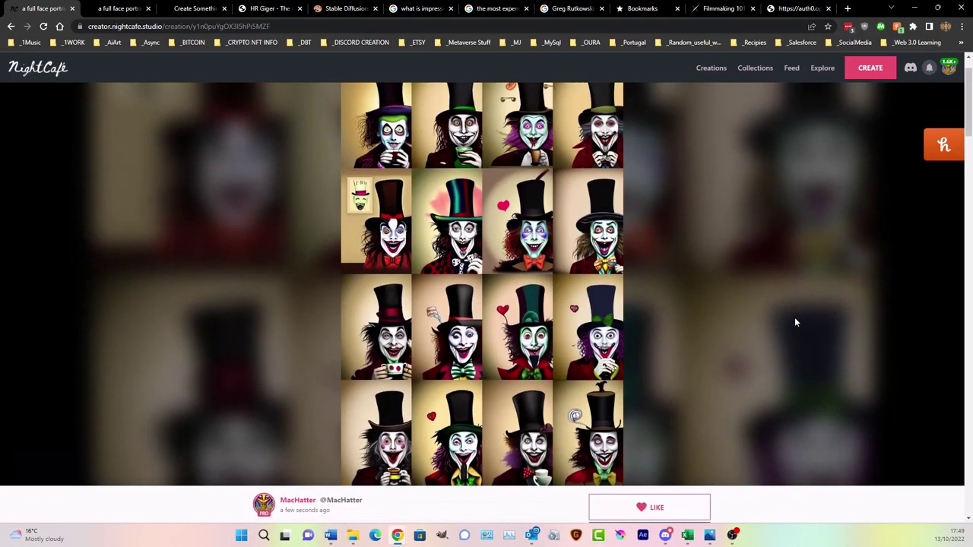
pyautogui.scroll(-1, 795, 323)
pyautogui.scroll(1, 498, 365)
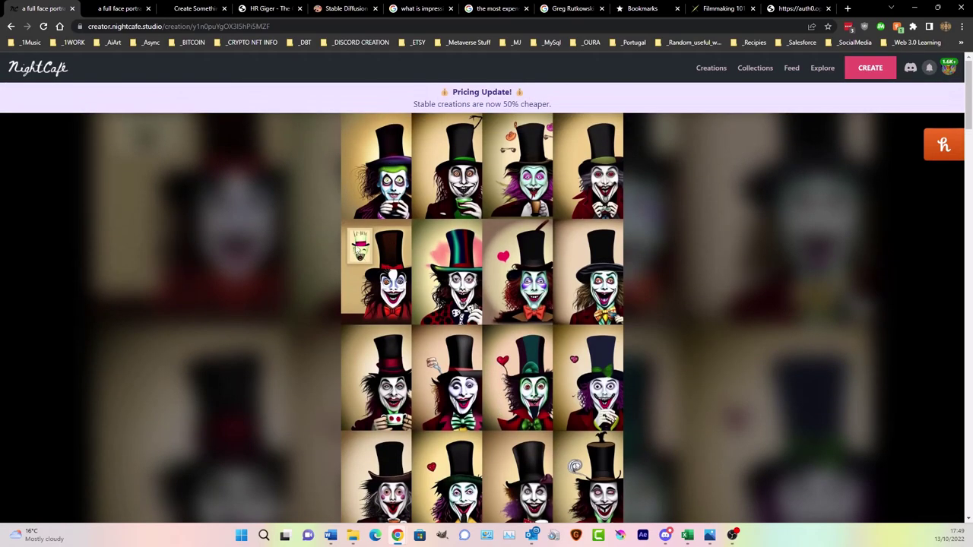
pyautogui.scroll(-5, 365, 251)
pyautogui.scroll(-5, 372, 261)
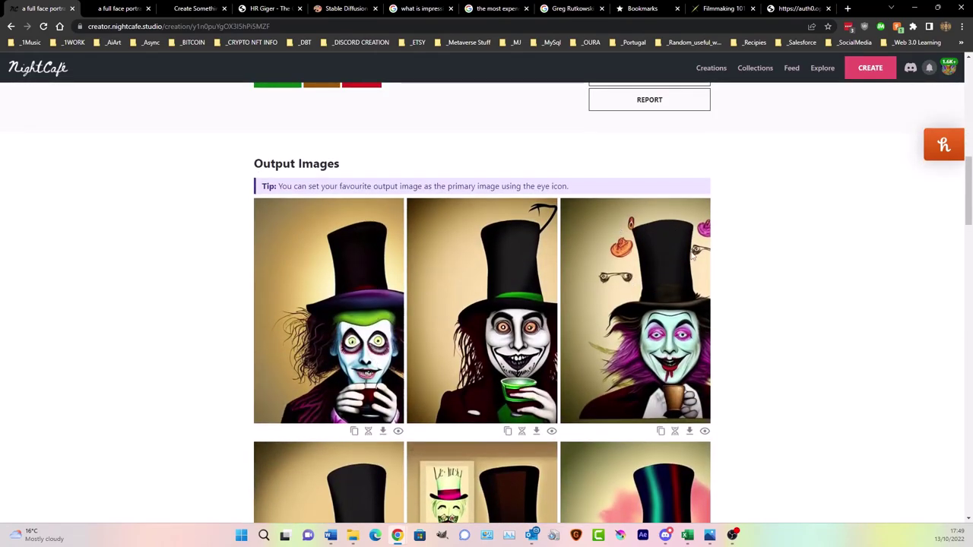
pyautogui.scroll(-4, 692, 257)
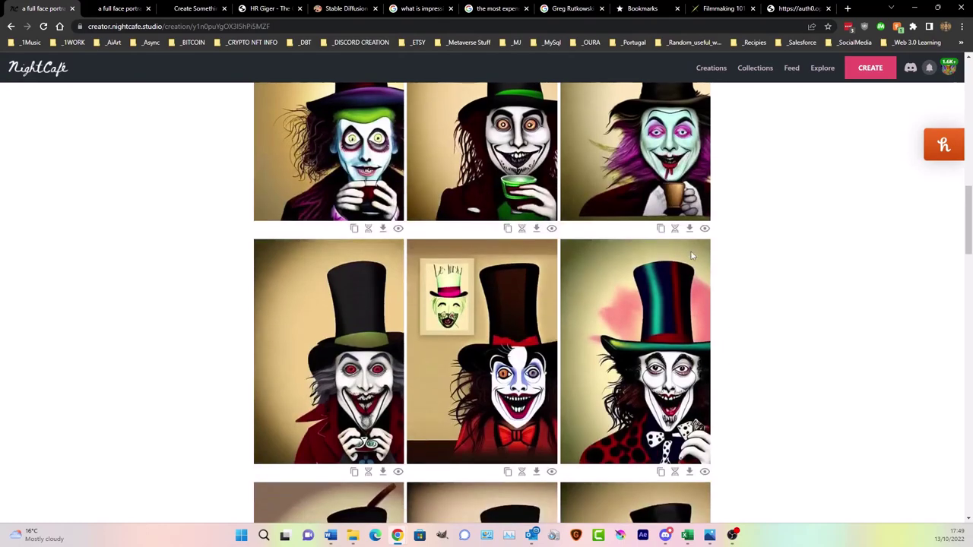